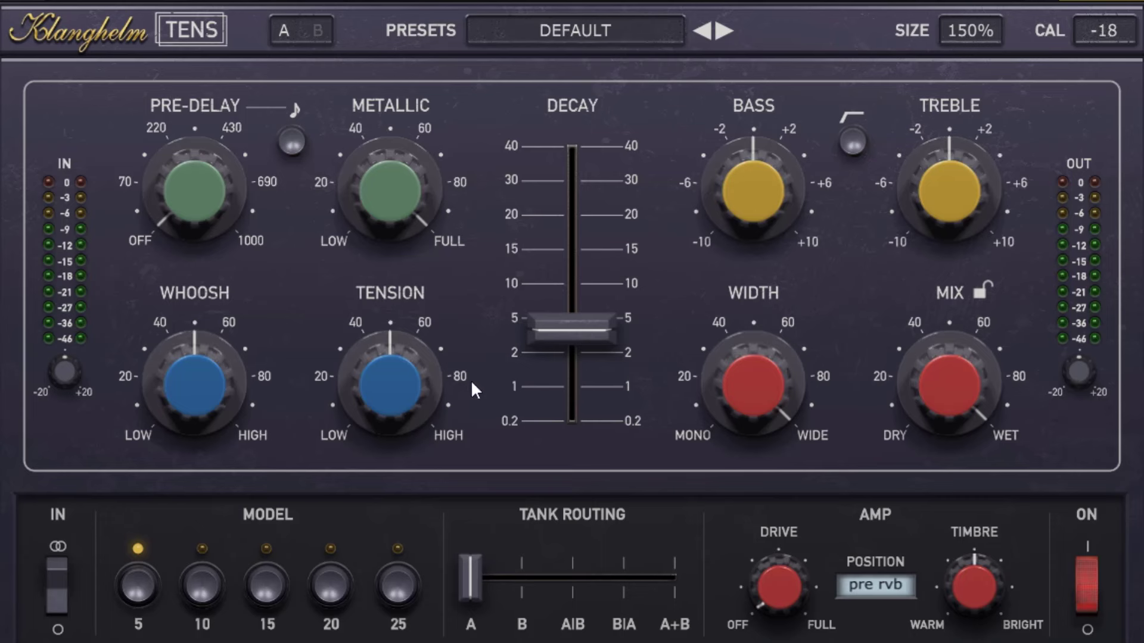
- Lower the reverb mix to about 49.4
{"action": "mouse_move", "coordinate": [951, 376]}
{"action": "mouse_move", "coordinate": [597, 247]}
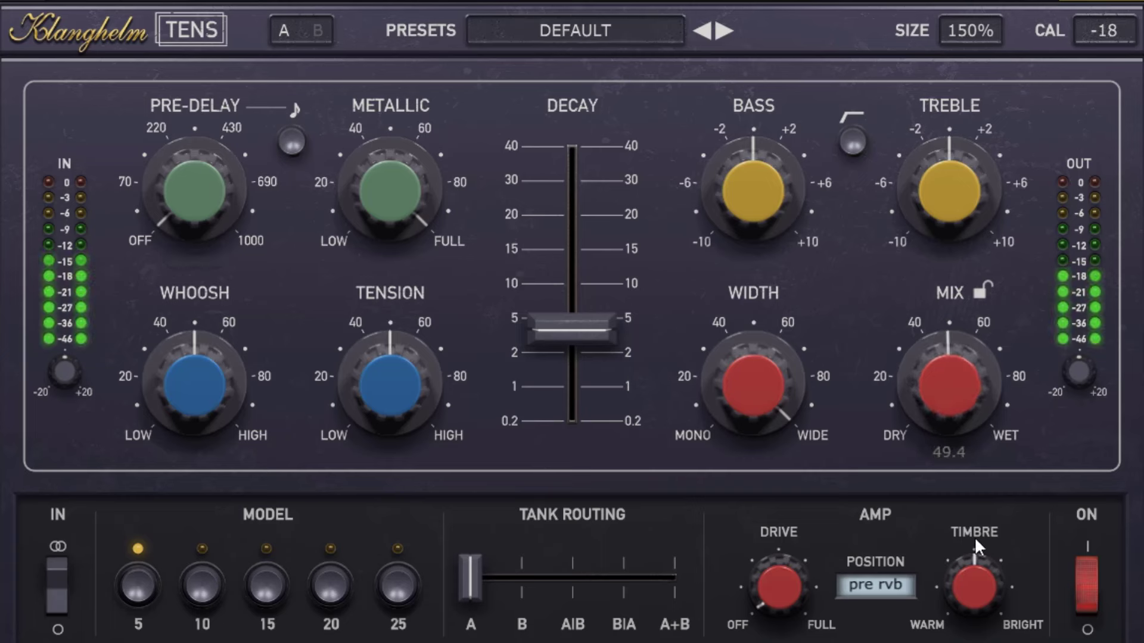
- Sweep the pre-delay up to its 1000 ms maximum and back down to off
{"action": "mouse_move", "coordinate": [245, 128]}
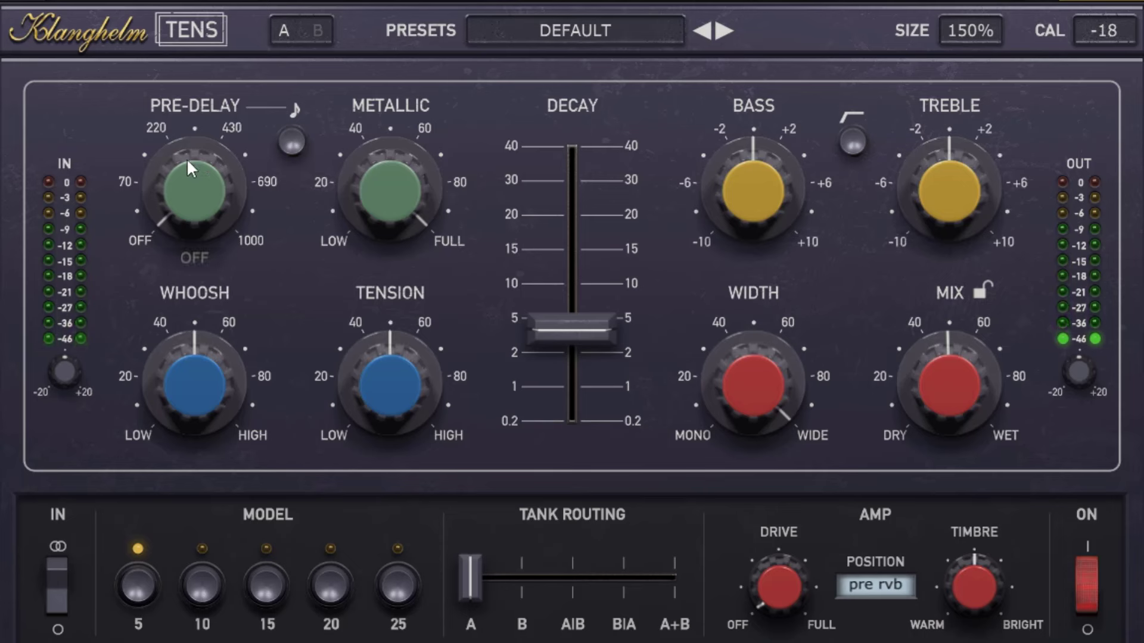
{"action": "mouse_move", "coordinate": [596, 328]}
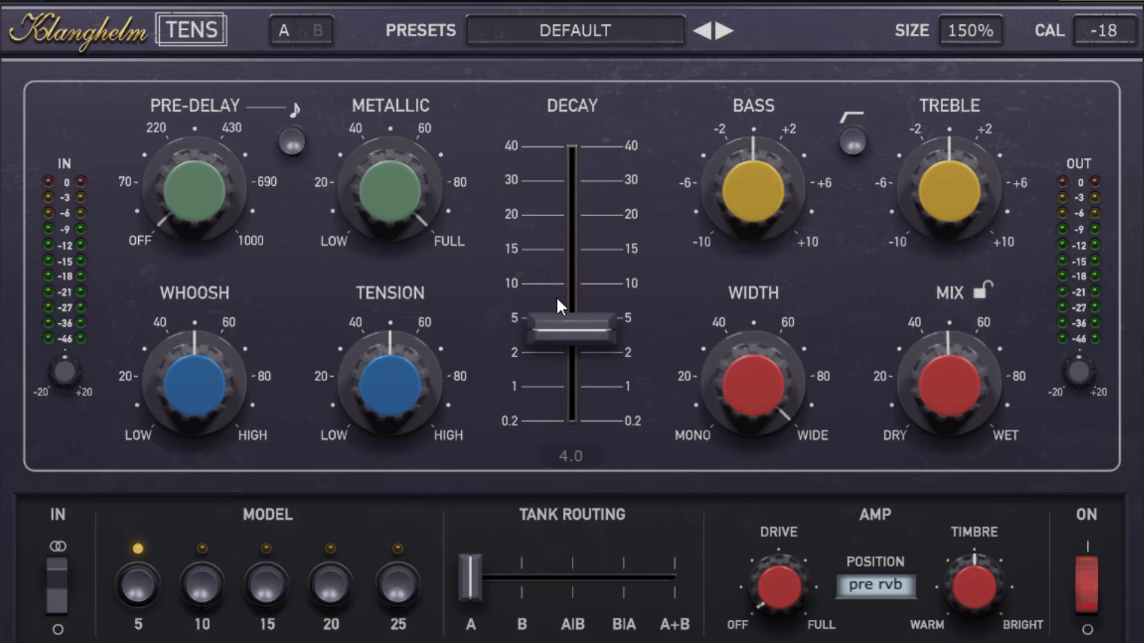
{"action": "left_click_drag", "start_coordinate": [175, 203], "coordinate": [177, 132]}
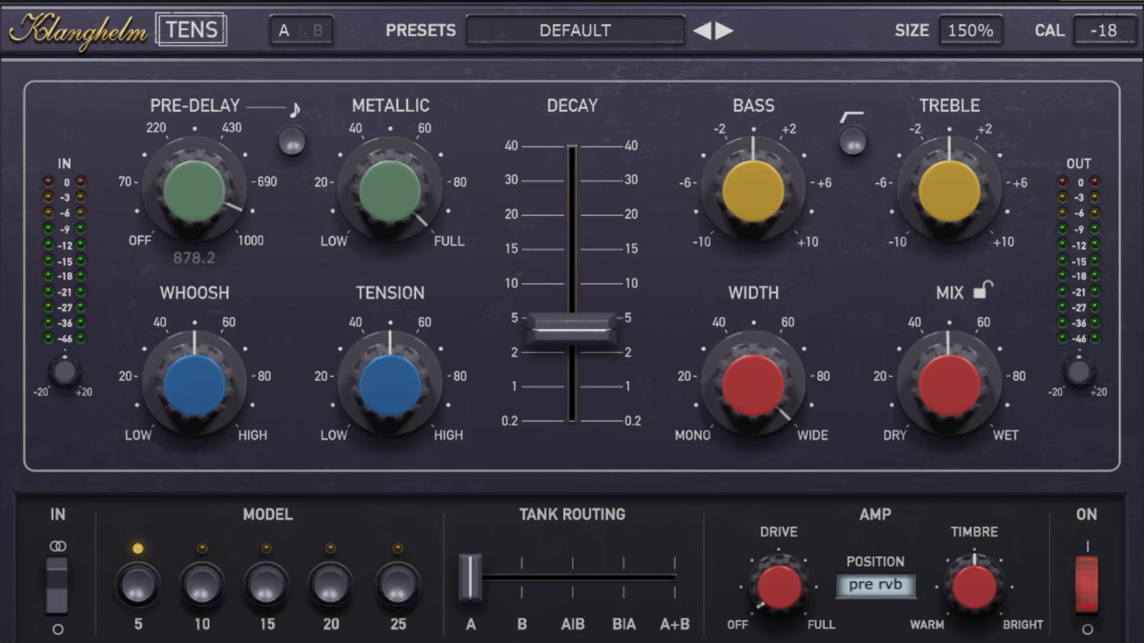
{"action": "left_click_drag", "start_coordinate": [215, 215], "coordinate": [225, 63]}
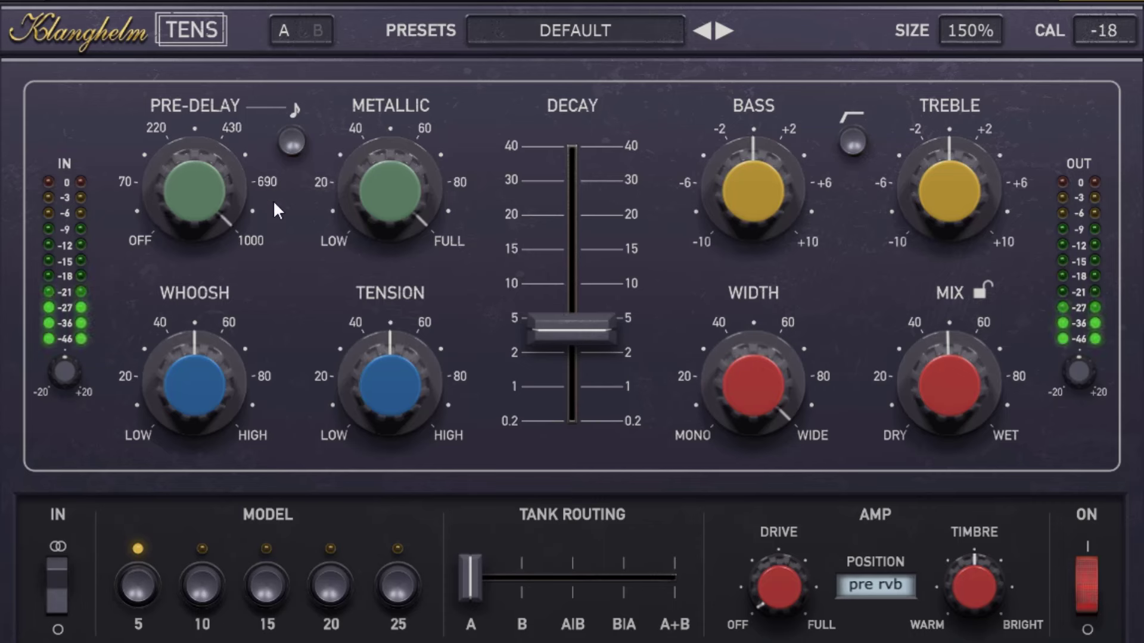
{"action": "left_click_drag", "start_coordinate": [277, 197], "coordinate": [280, 607]}
{"action": "mouse_move", "coordinate": [327, 187]}
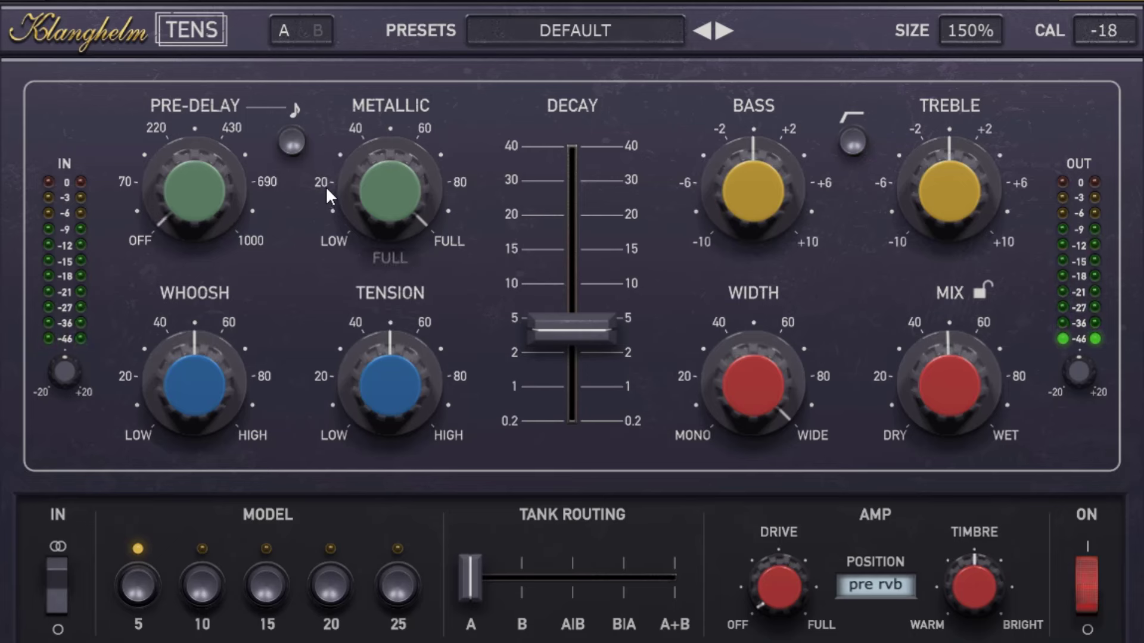
- Try the pre-delay's tempo-sync mode with its note values, and return it to milliseconds with the pre-delay off
{"action": "left_click", "coordinate": [291, 140]}
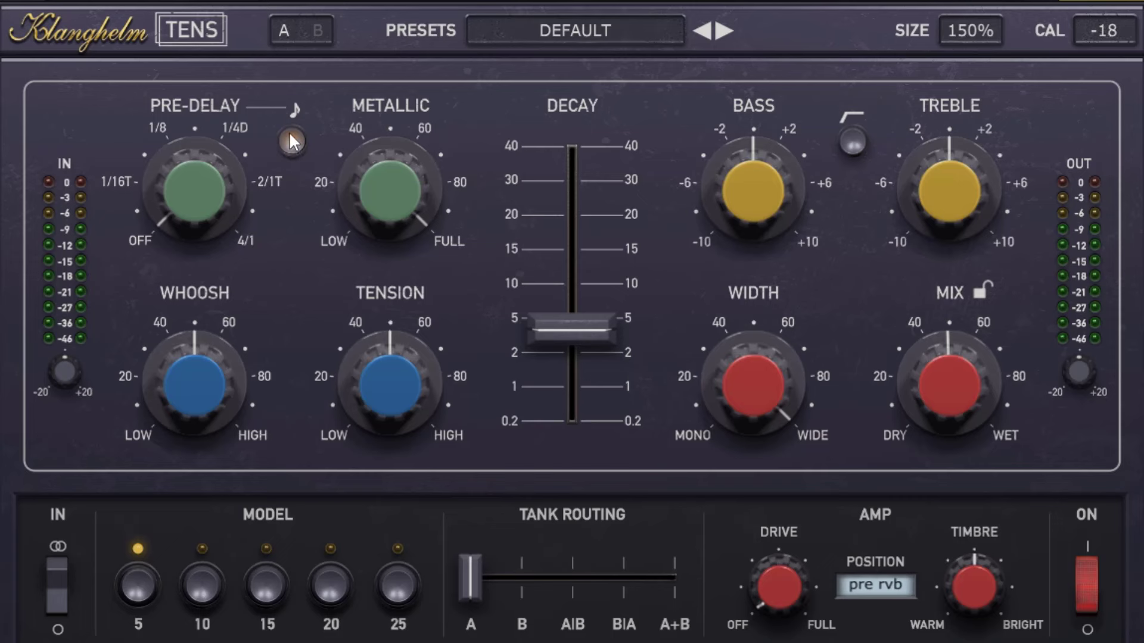
{"action": "mouse_move", "coordinate": [239, 138]}
{"action": "left_click", "coordinate": [292, 137]}
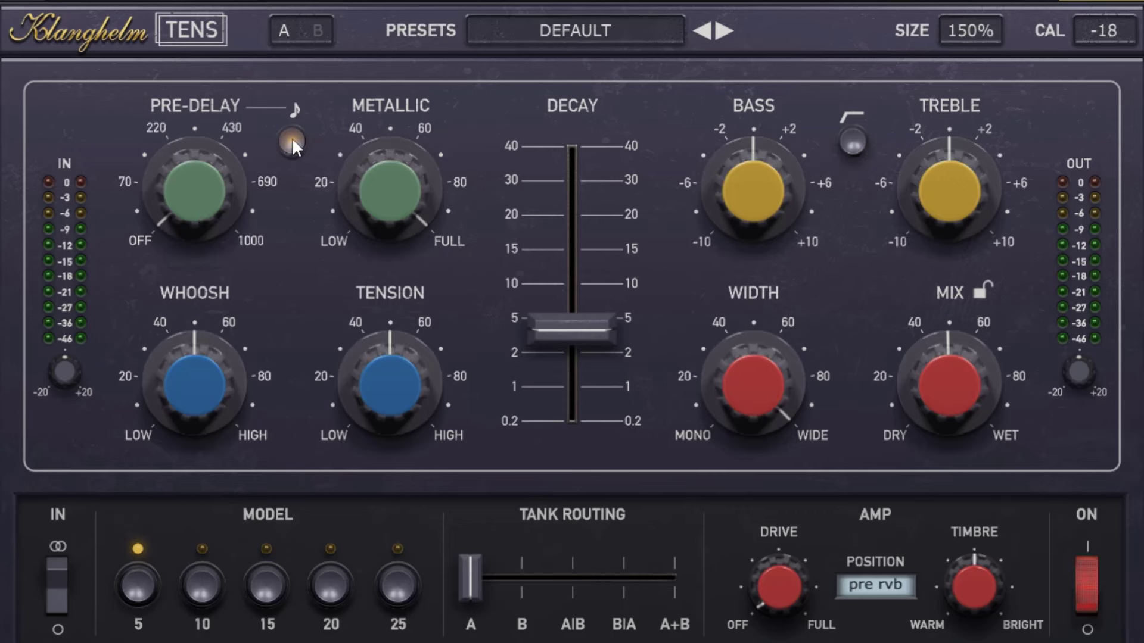
{"action": "left_click", "coordinate": [293, 138]}
{"action": "left_click_drag", "start_coordinate": [199, 187], "coordinate": [181, 221]}
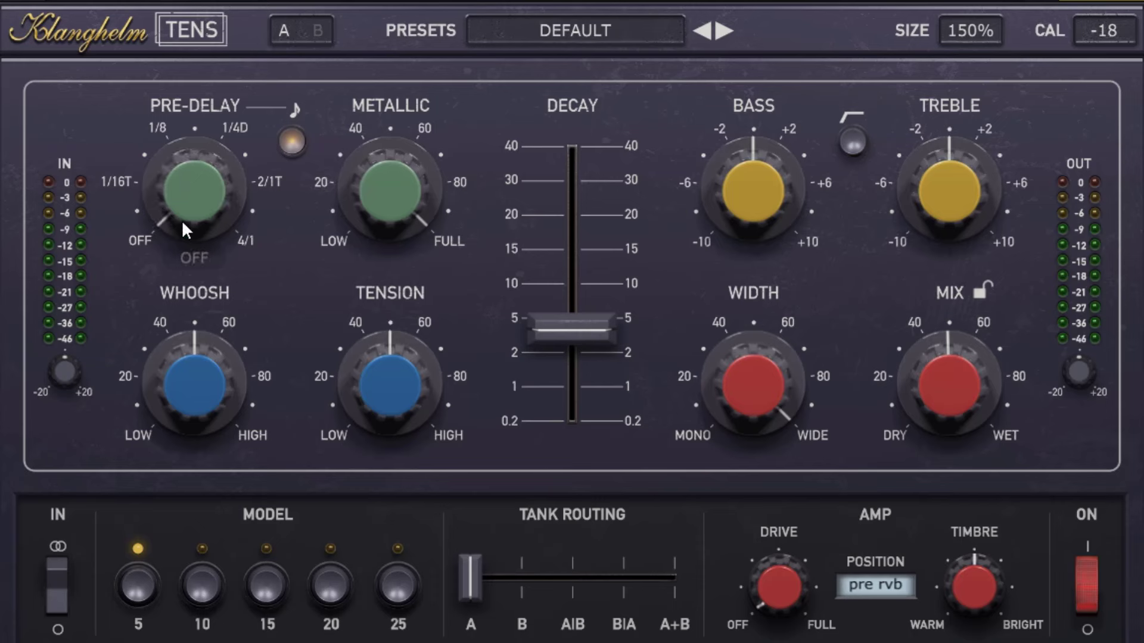
{"action": "left_click", "coordinate": [287, 145]}
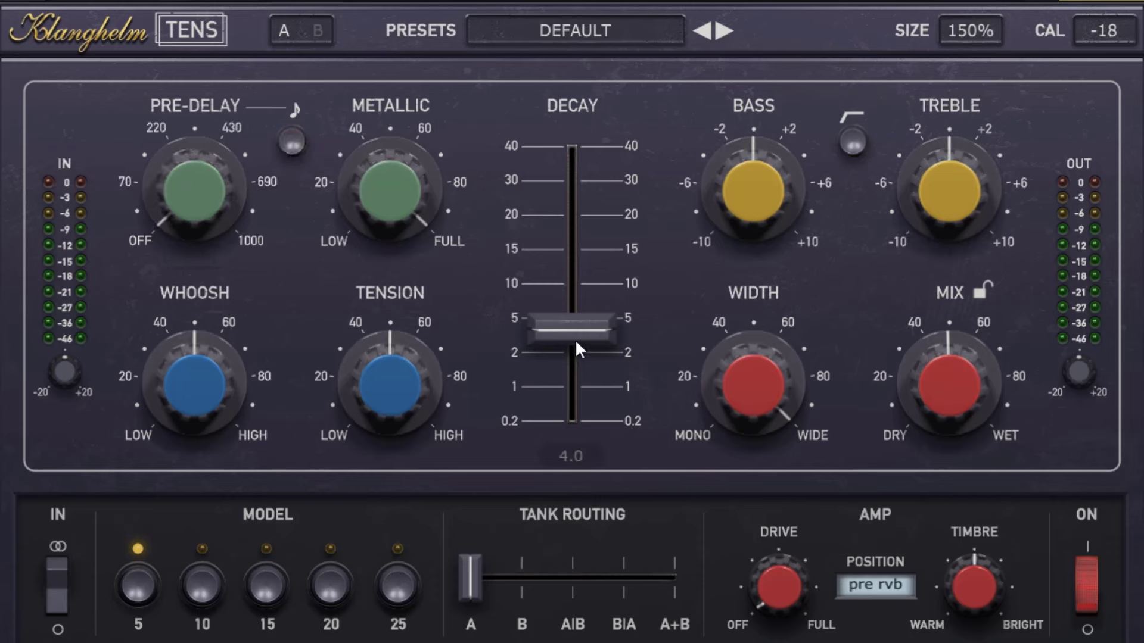
- Lower the decay slightly to 3.6 and raise it to its maximum of 40
{"action": "scroll", "coordinate": [569, 331], "scroll_direction": "down", "scroll_amount": 2}
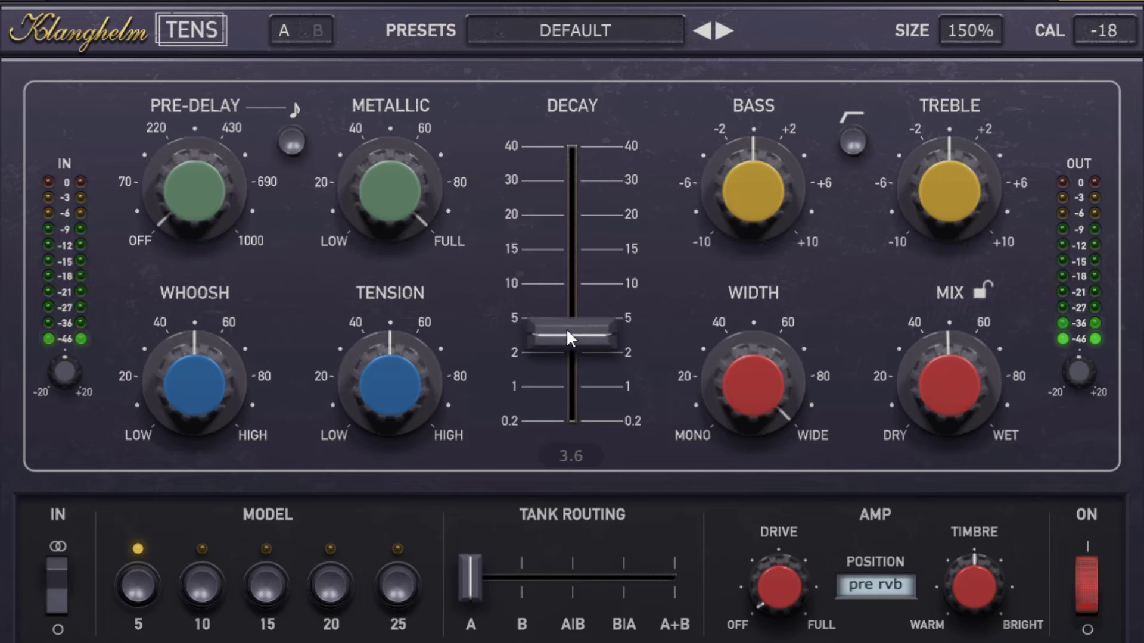
{"action": "left_click_drag", "start_coordinate": [566, 335], "coordinate": [582, 19]}
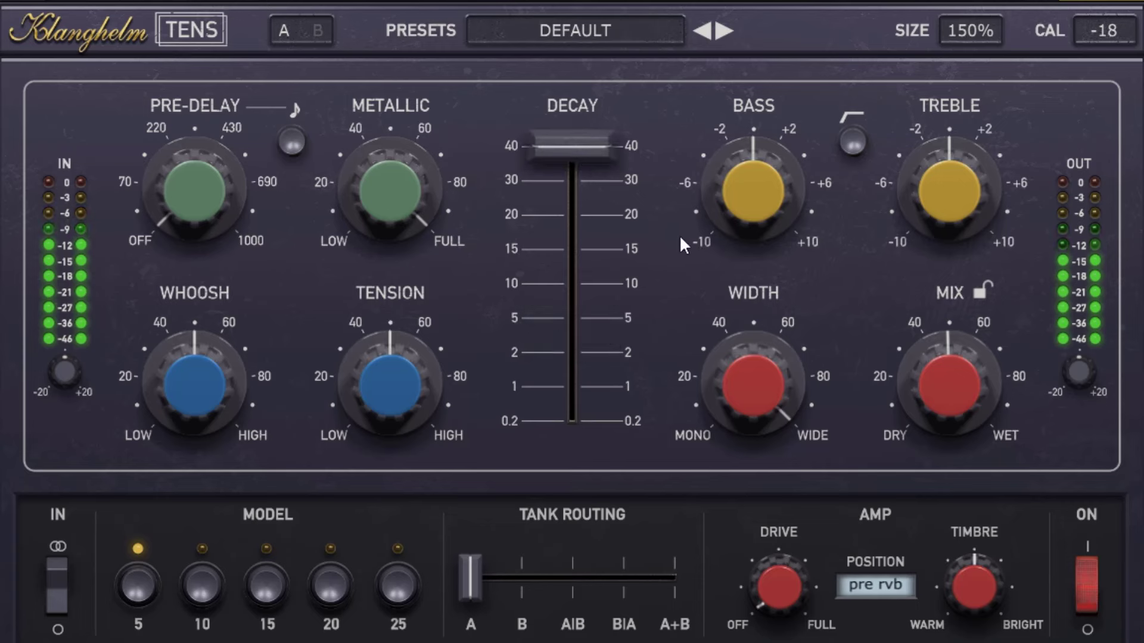
{"action": "mouse_move", "coordinate": [932, 341]}
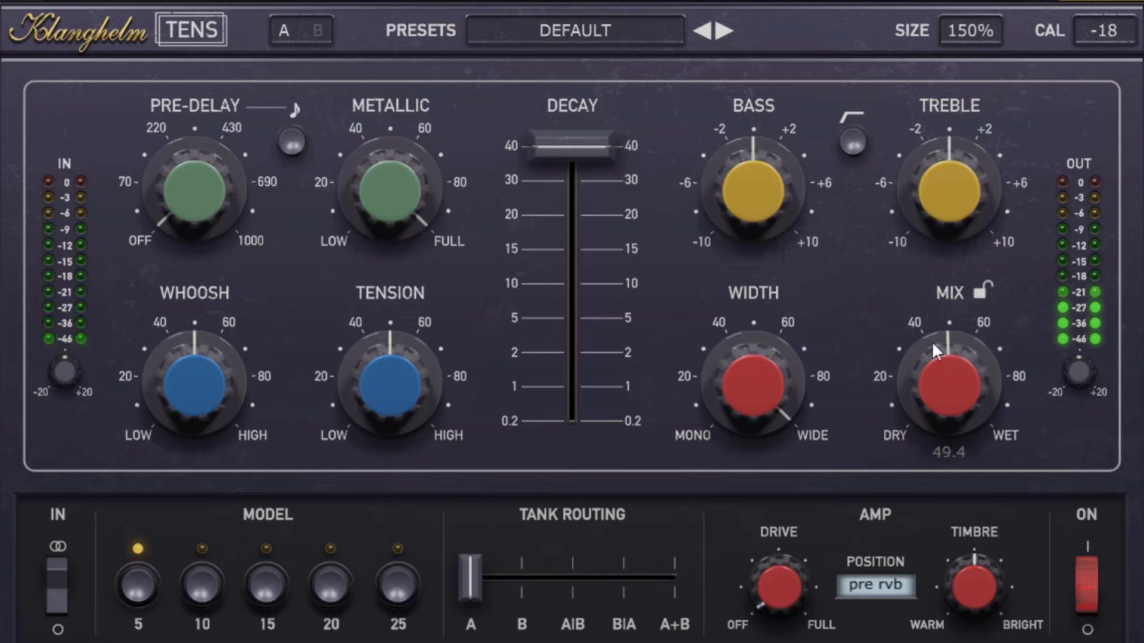
{"action": "mouse_move", "coordinate": [725, 145]}
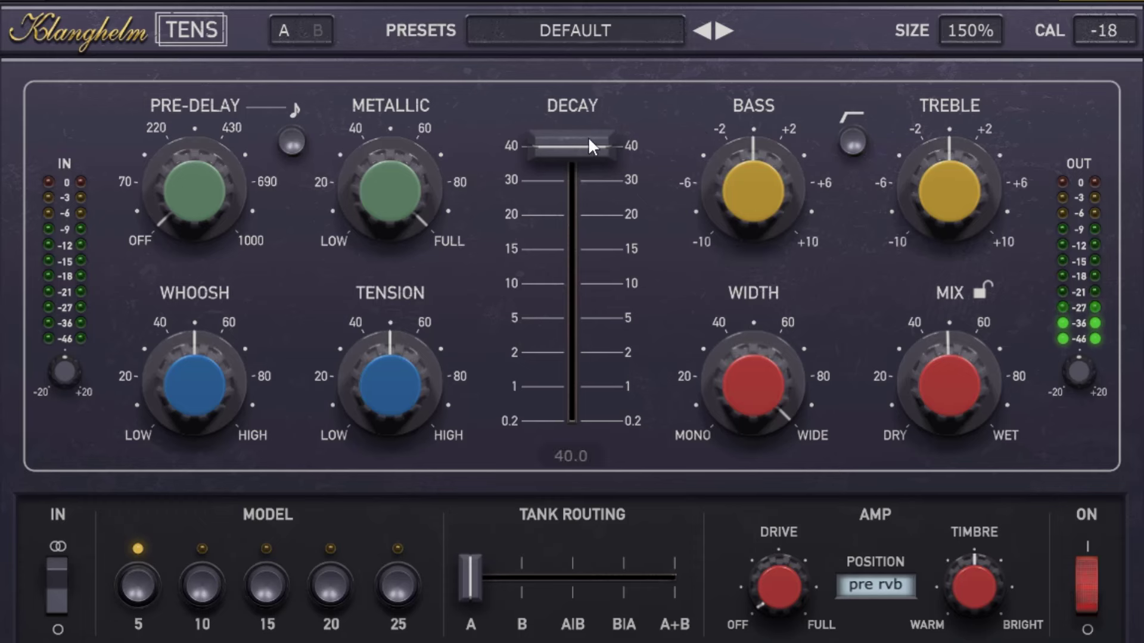
- Set the decay to its minimum of 0.2 and the mix to fully wet
{"action": "left_click_drag", "start_coordinate": [588, 137], "coordinate": [625, 639]}
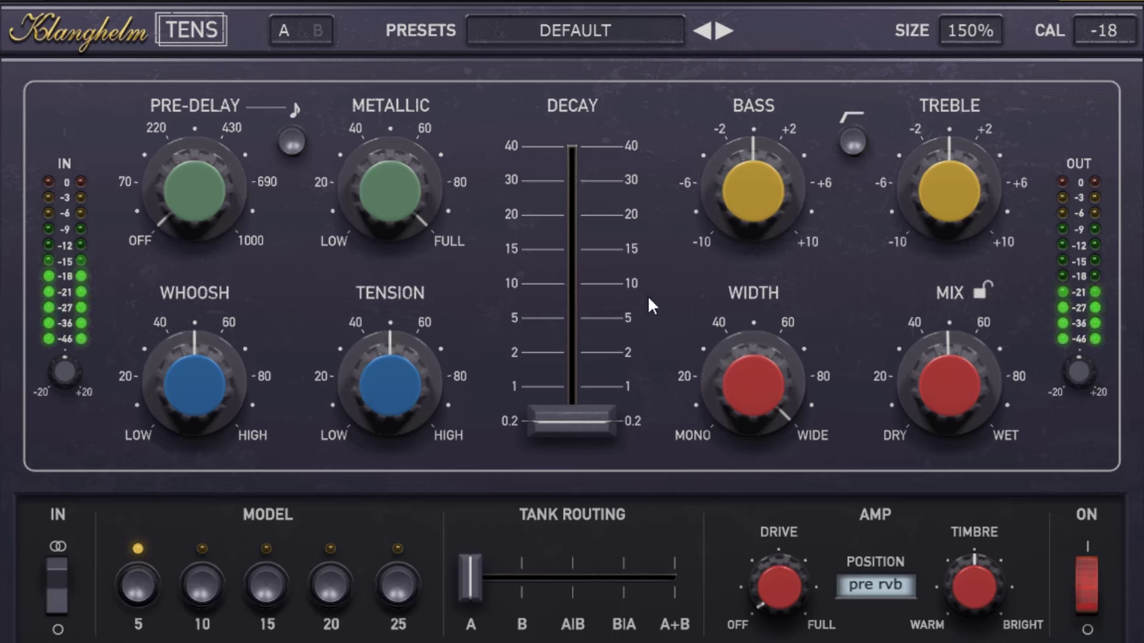
{"action": "mouse_move", "coordinate": [965, 400]}
{"action": "left_click_drag", "start_coordinate": [964, 400], "coordinate": [945, 75]}
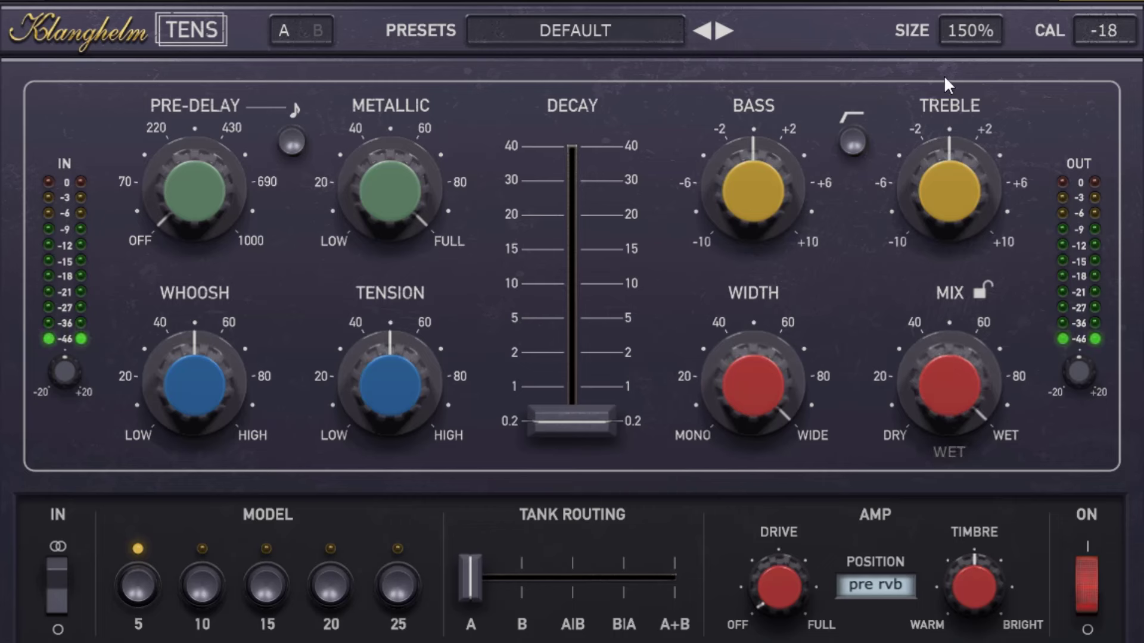
- Raise the decay to 40 and bring it back down to about 1.8
{"action": "mouse_move", "coordinate": [594, 400]}
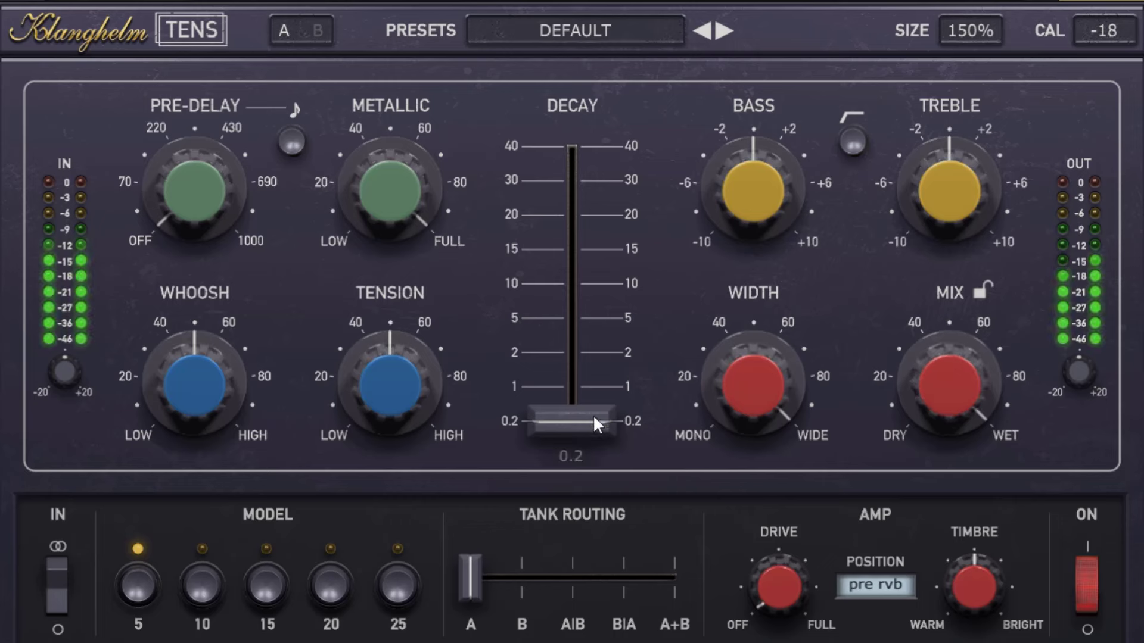
{"action": "left_click_drag", "start_coordinate": [593, 414], "coordinate": [606, 5]}
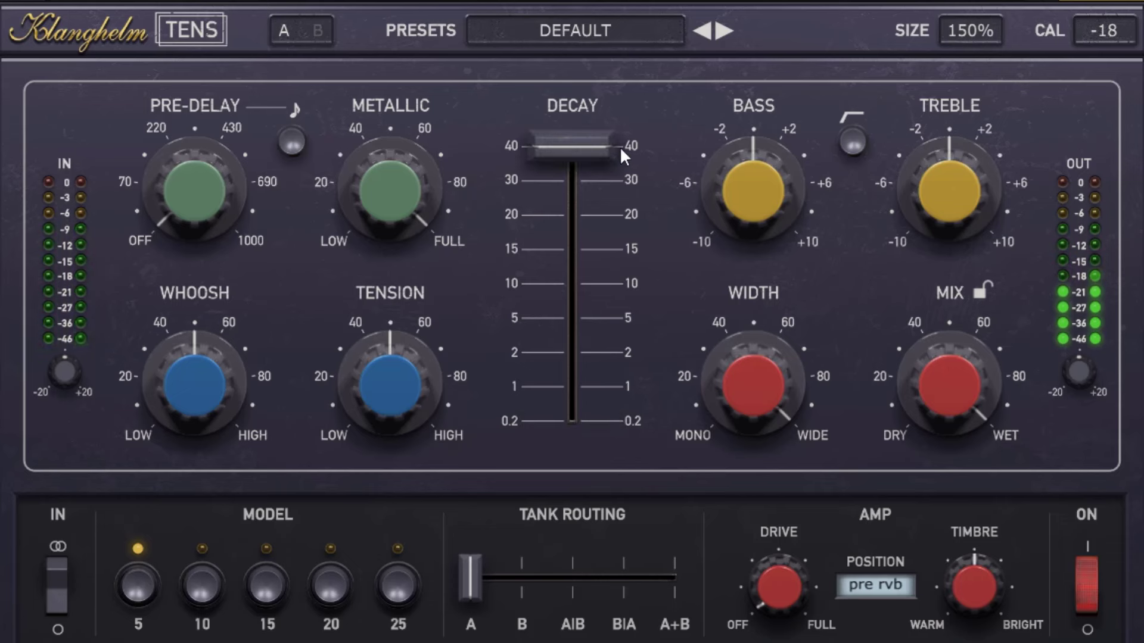
{"action": "mouse_move", "coordinate": [596, 147]}
{"action": "left_click_drag", "start_coordinate": [594, 145], "coordinate": [589, 421]}
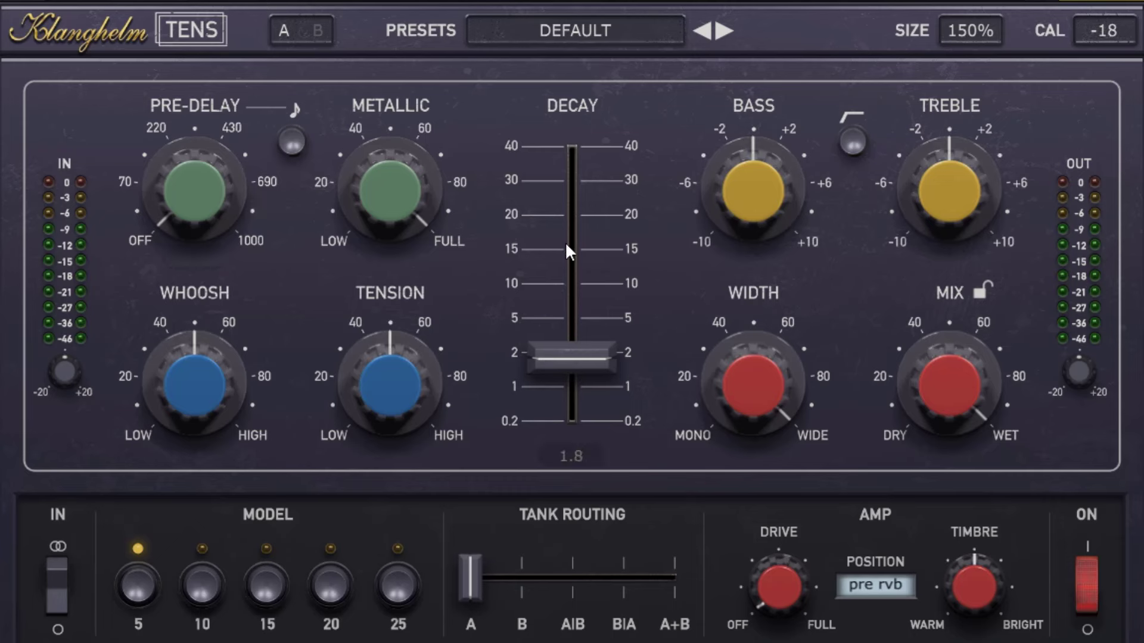
- Set the decay to about 10
{"action": "mouse_move", "coordinate": [404, 196]}
{"action": "mouse_move", "coordinate": [427, 144]}
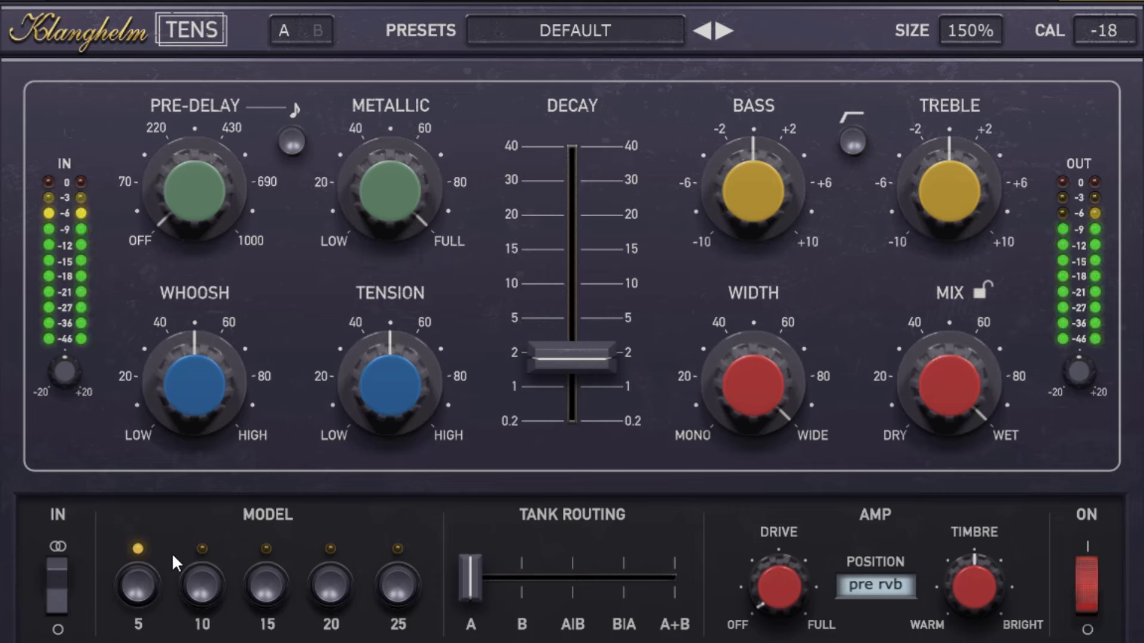
{"action": "left_click_drag", "start_coordinate": [583, 358], "coordinate": [587, 256]}
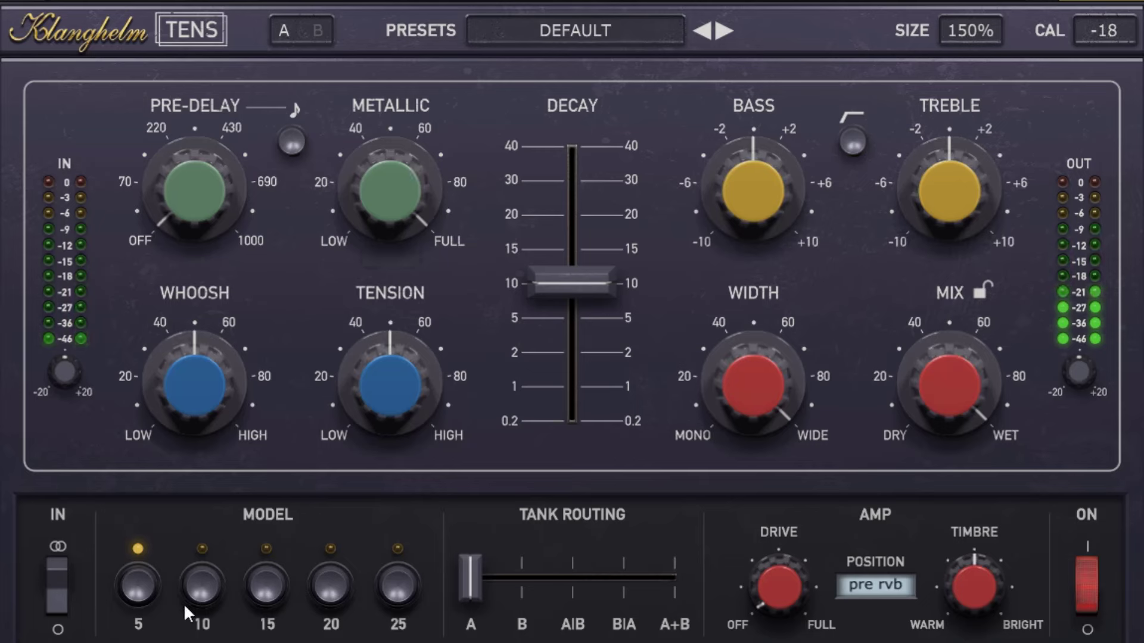
- Audition reverb models 10, 15, 20 and 25 against model 5, ending on model 5
{"action": "left_click", "coordinate": [201, 589]}
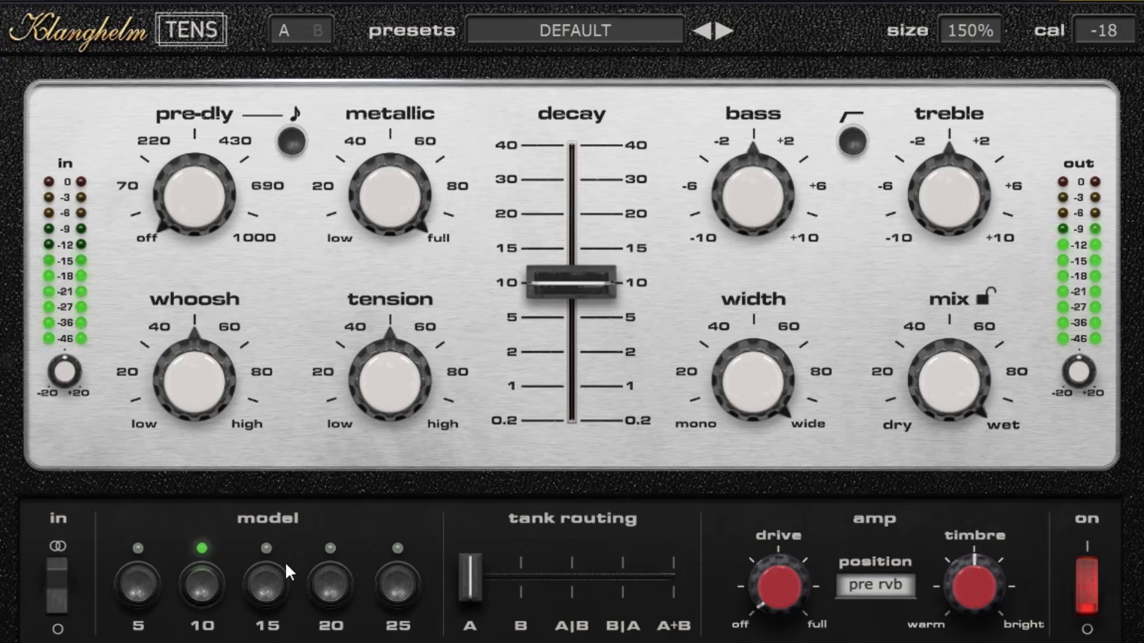
{"action": "left_click", "coordinate": [140, 587]}
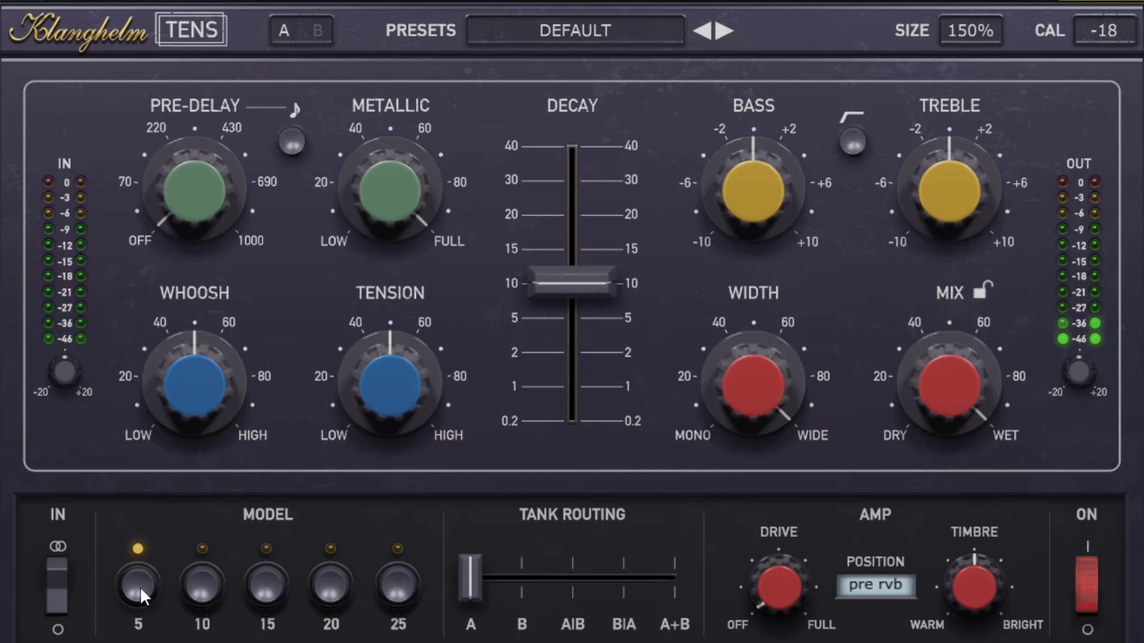
{"action": "left_click", "coordinate": [208, 587]}
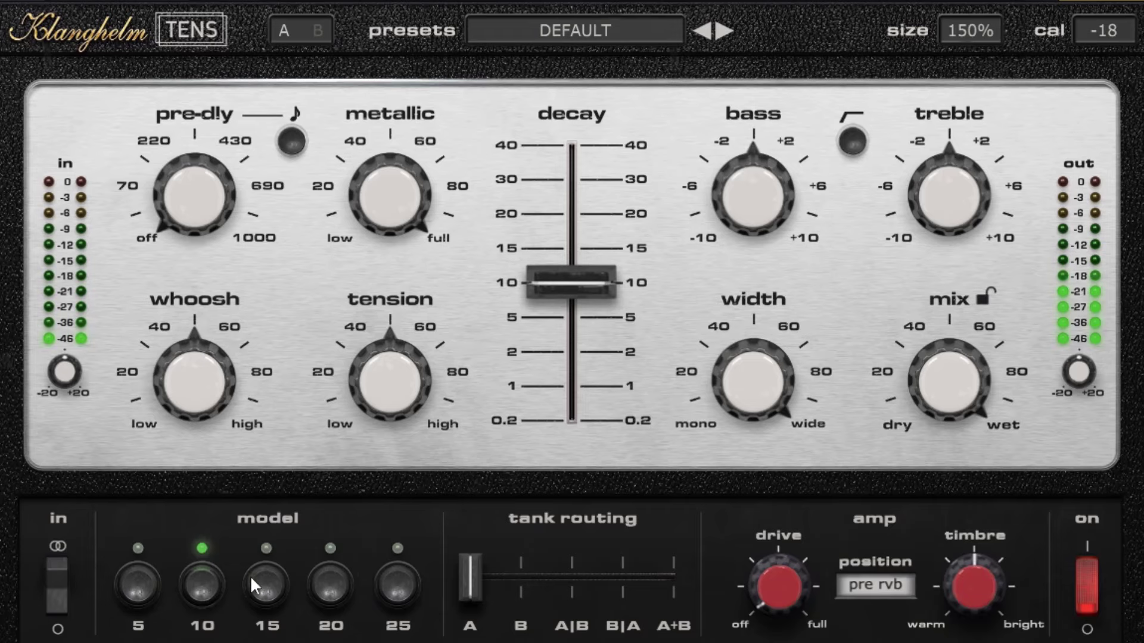
{"action": "left_click", "coordinate": [279, 585]}
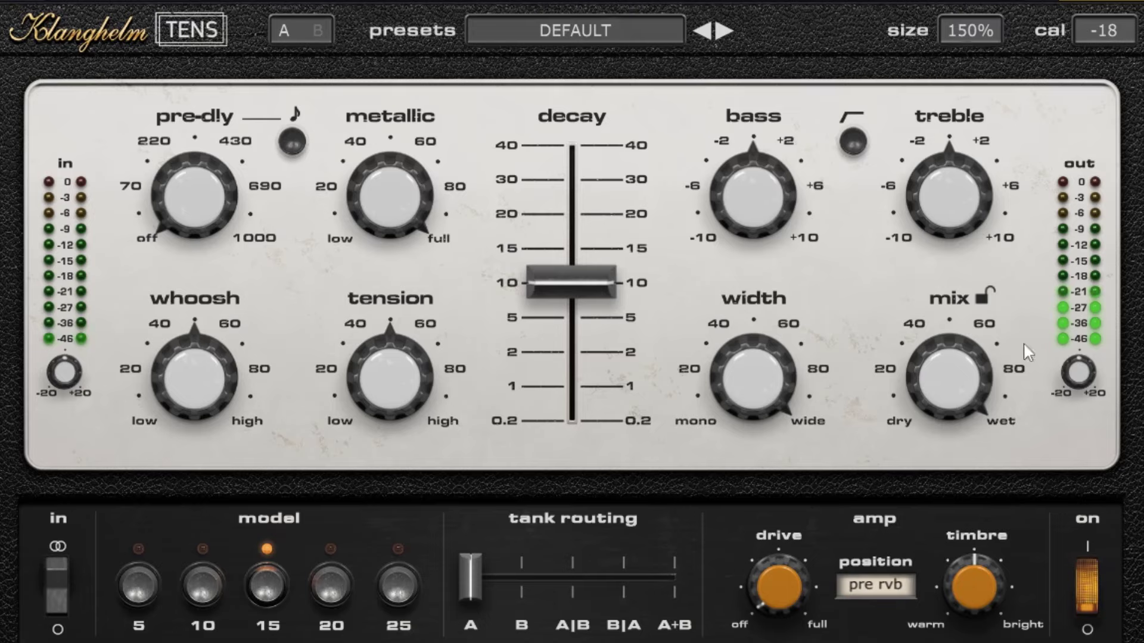
{"action": "left_click", "coordinate": [348, 582]}
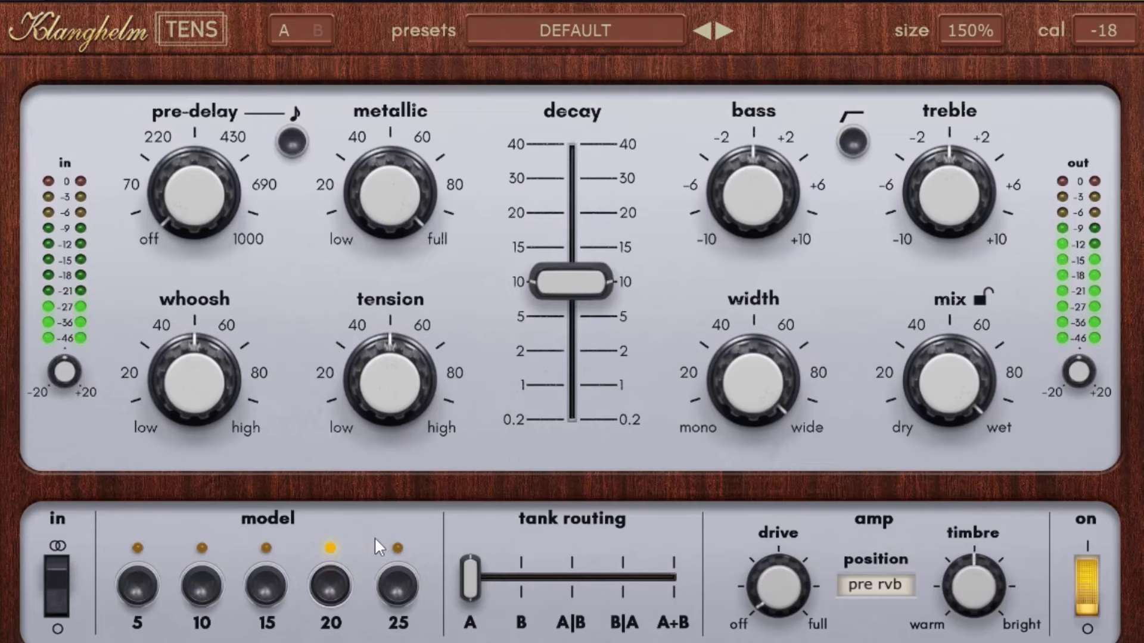
{"action": "left_click", "coordinate": [401, 587]}
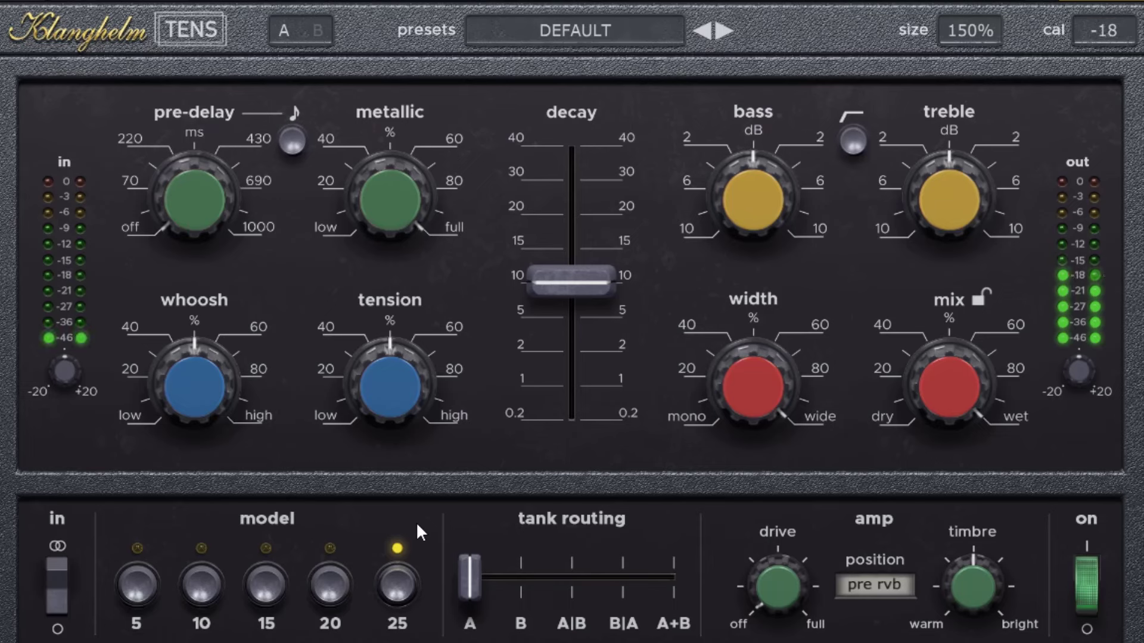
{"action": "left_click", "coordinate": [141, 575]}
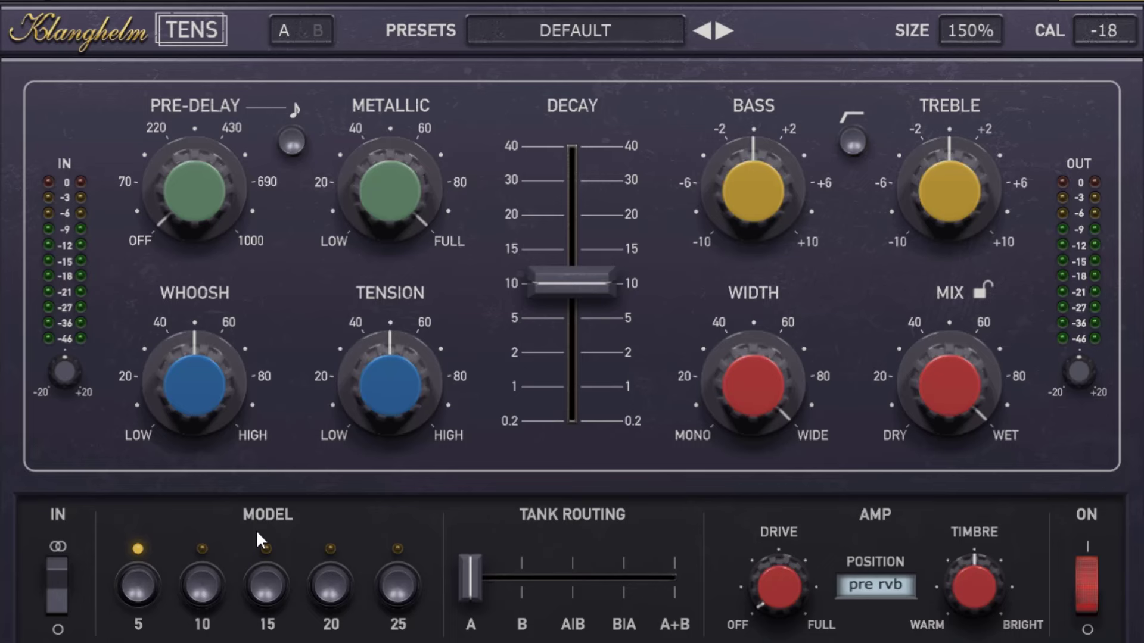
- Turn the metallic amount down to low and shorten the decay to about 2
{"action": "mouse_move", "coordinate": [421, 215]}
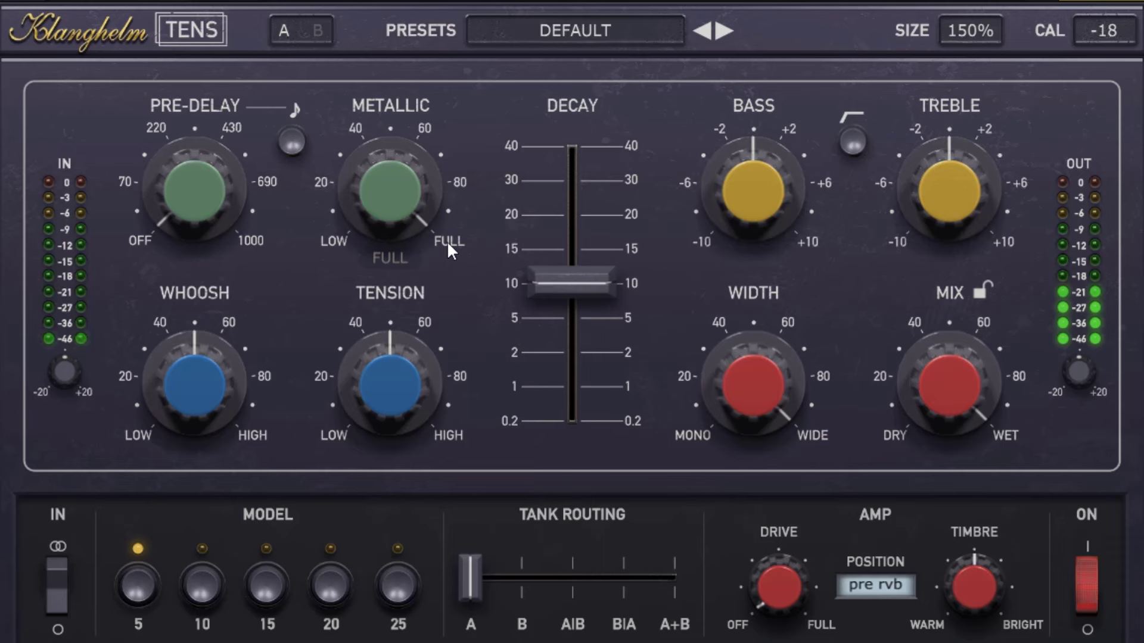
{"action": "left_click_drag", "start_coordinate": [388, 198], "coordinate": [408, 251]}
{"action": "mouse_move", "coordinate": [389, 195]}
{"action": "left_mouse_down"}
{"action": "mouse_move", "coordinate": [393, 226]}
{"action": "mouse_move", "coordinate": [382, 193]}
{"action": "left_mouse_up"}
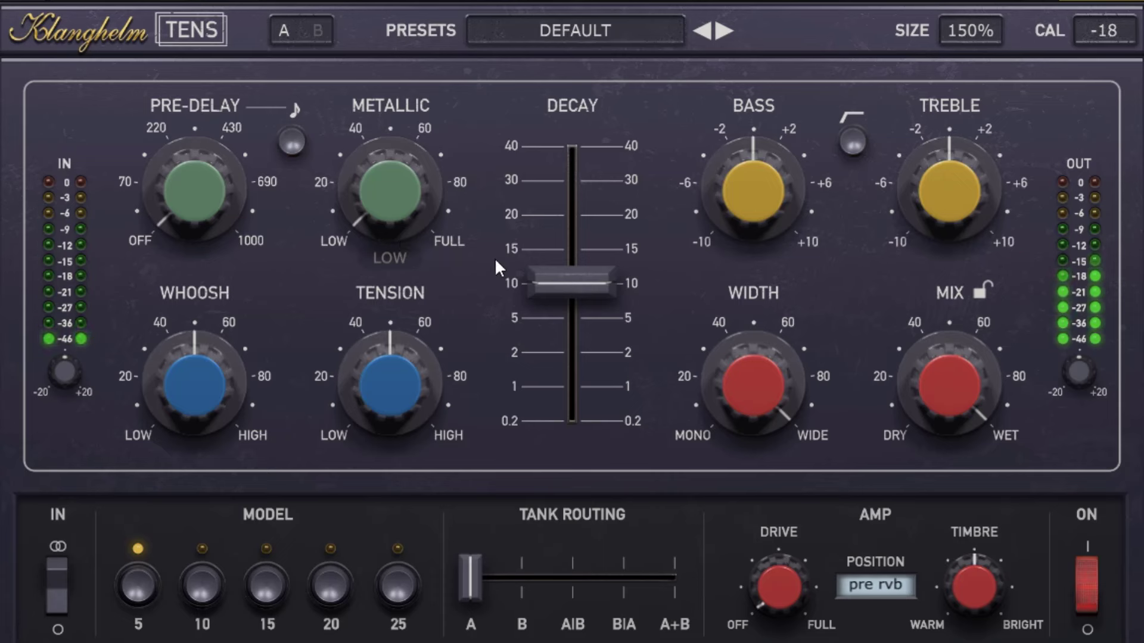
{"action": "mouse_move", "coordinate": [594, 288]}
{"action": "left_click_drag", "start_coordinate": [593, 285], "coordinate": [516, 338]}
- Try the metallic amount at about 50 and 36.2, and reset it to full
{"action": "left_click_drag", "start_coordinate": [402, 222], "coordinate": [403, 331]}
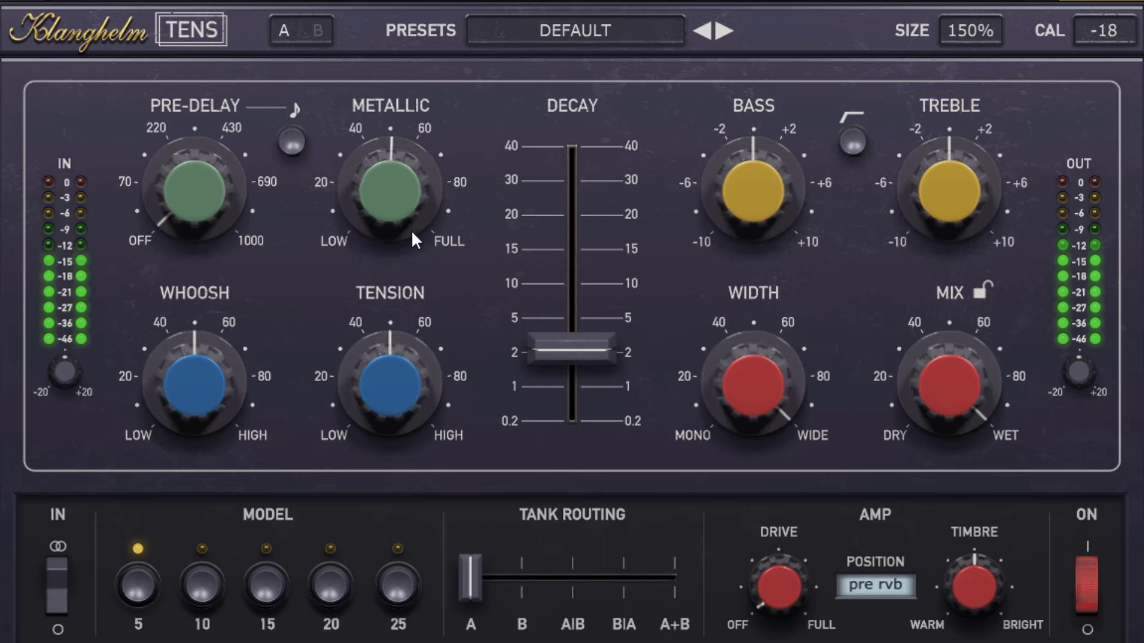
{"action": "left_click_drag", "start_coordinate": [400, 188], "coordinate": [399, 240]}
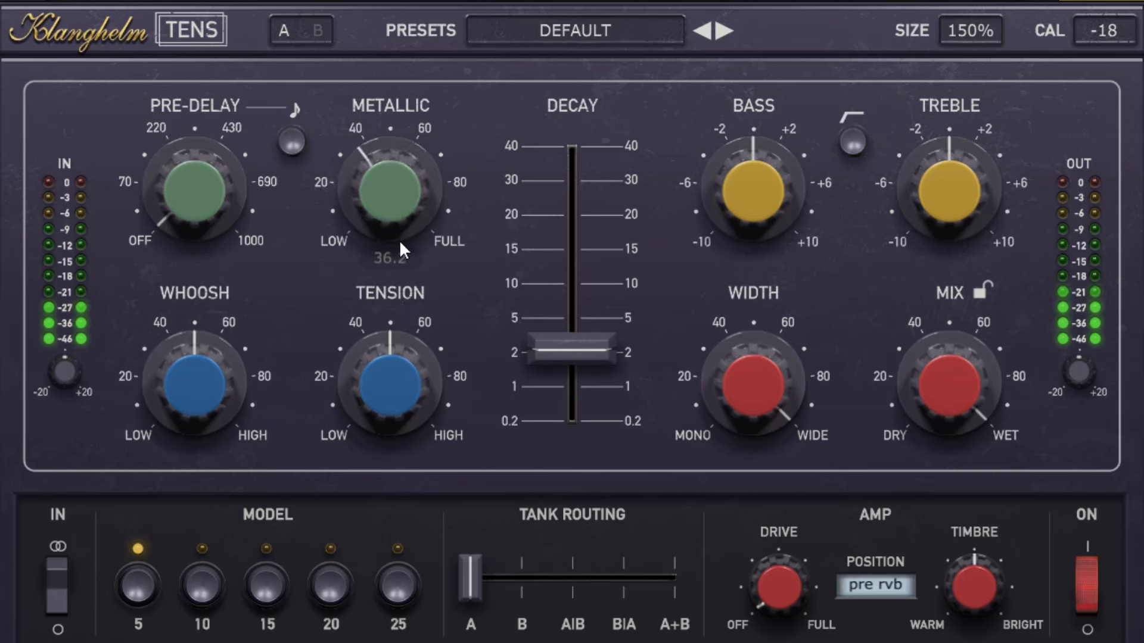
{"action": "double_click", "coordinate": [395, 194]}
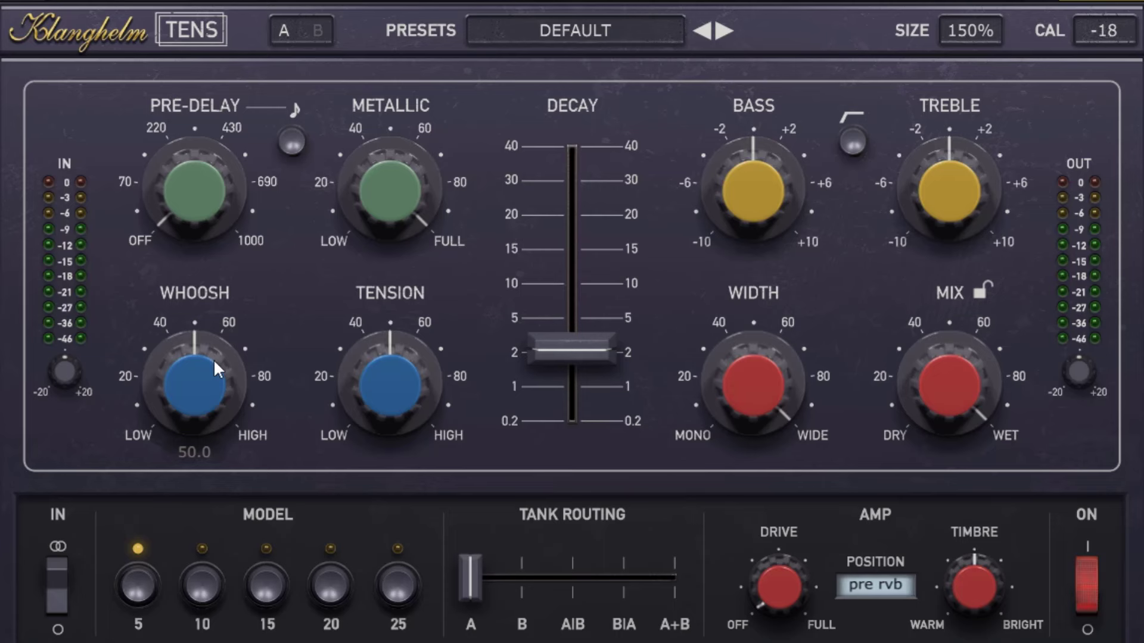
- Lower the whoosh to about 22.2 and lengthen the decay to about 10.1
{"action": "left_click_drag", "start_coordinate": [214, 359], "coordinate": [231, 458]}
{"action": "left_click_drag", "start_coordinate": [599, 337], "coordinate": [617, 252]}
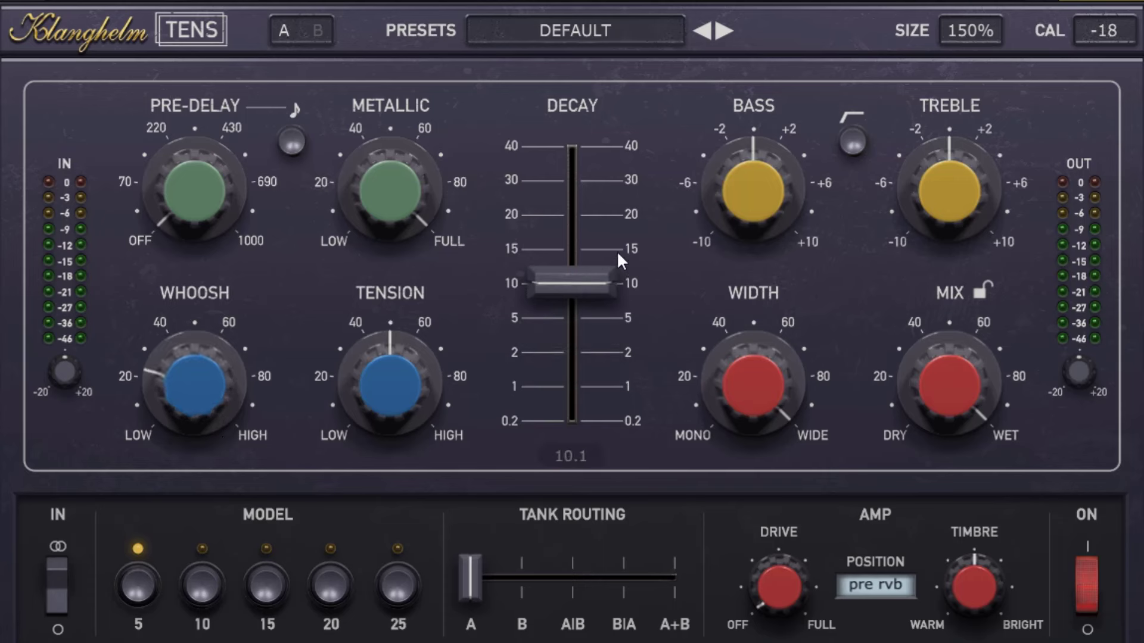
{"action": "mouse_move", "coordinate": [198, 381]}
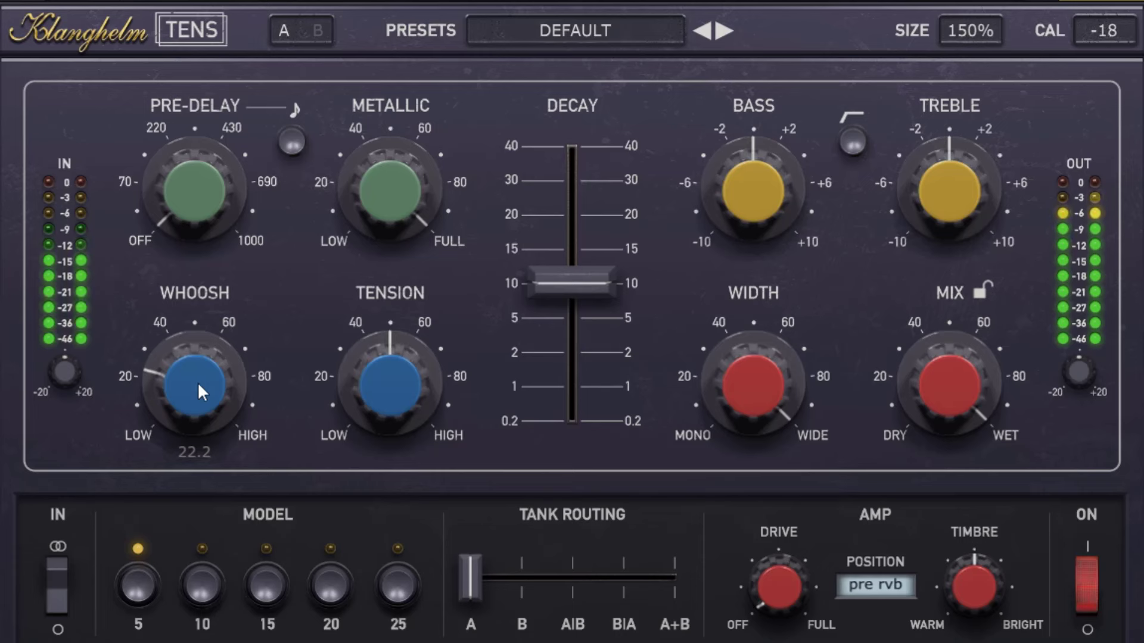
- Sweep the whoosh through about 14.7, 49.7 and 74.4 up to high
{"action": "left_click_drag", "start_coordinate": [198, 381], "coordinate": [196, 409]}
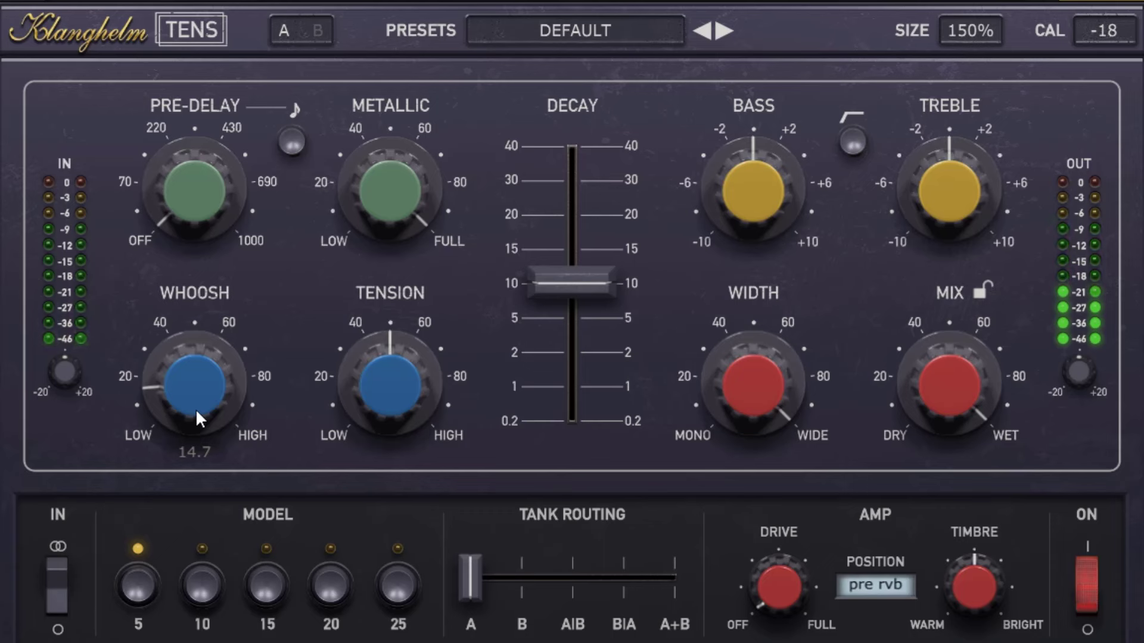
{"action": "left_click_drag", "start_coordinate": [196, 408], "coordinate": [241, 421]}
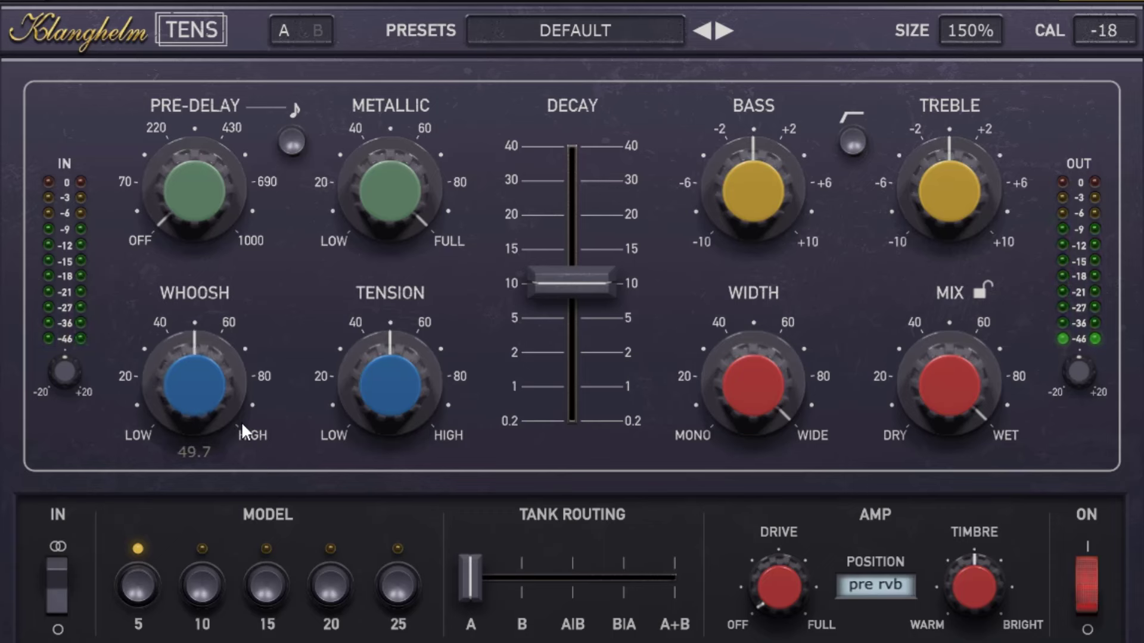
{"action": "left_click_drag", "start_coordinate": [243, 352], "coordinate": [242, 336]}
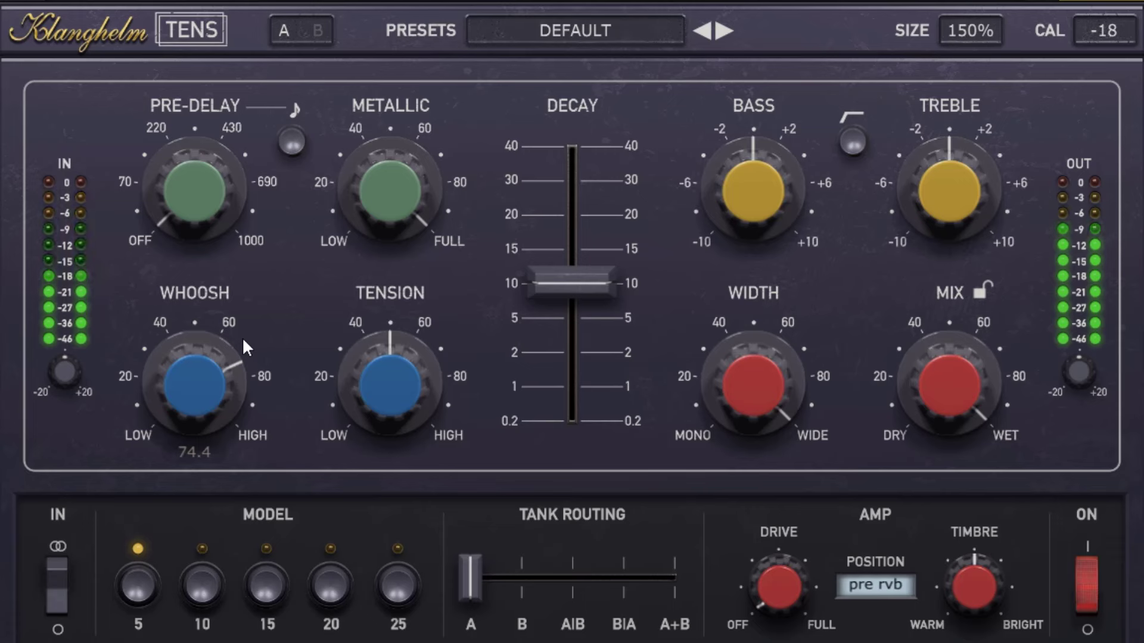
{"action": "left_click_drag", "start_coordinate": [203, 393], "coordinate": [260, 267]}
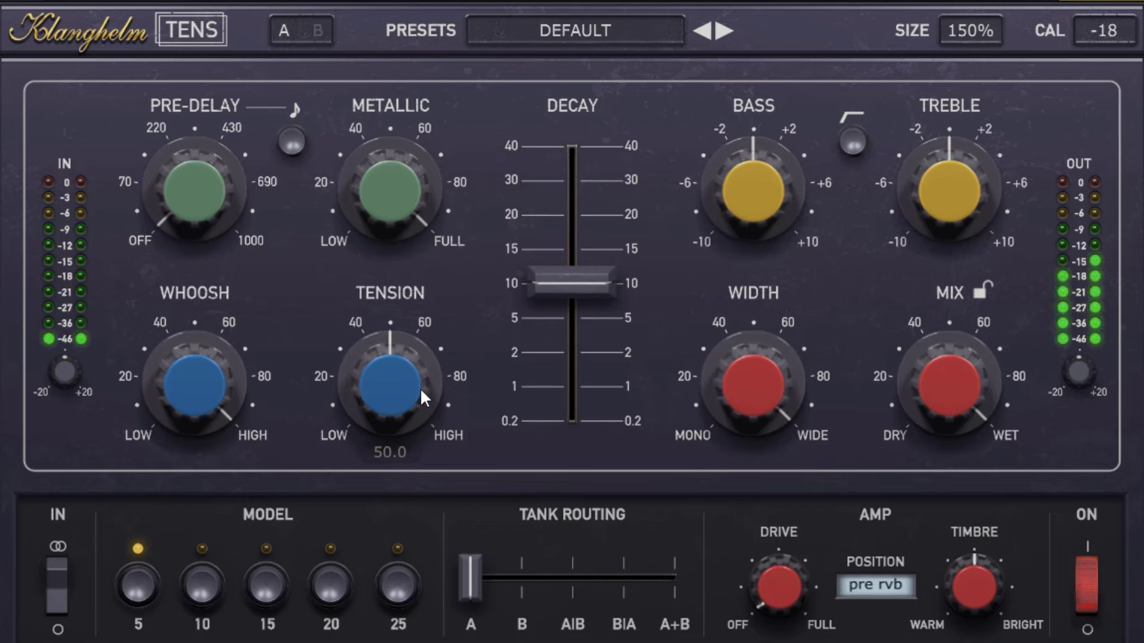
- Shorten the decay to about 6 and turn the tension down to low
{"action": "left_click_drag", "start_coordinate": [591, 276], "coordinate": [591, 311]}
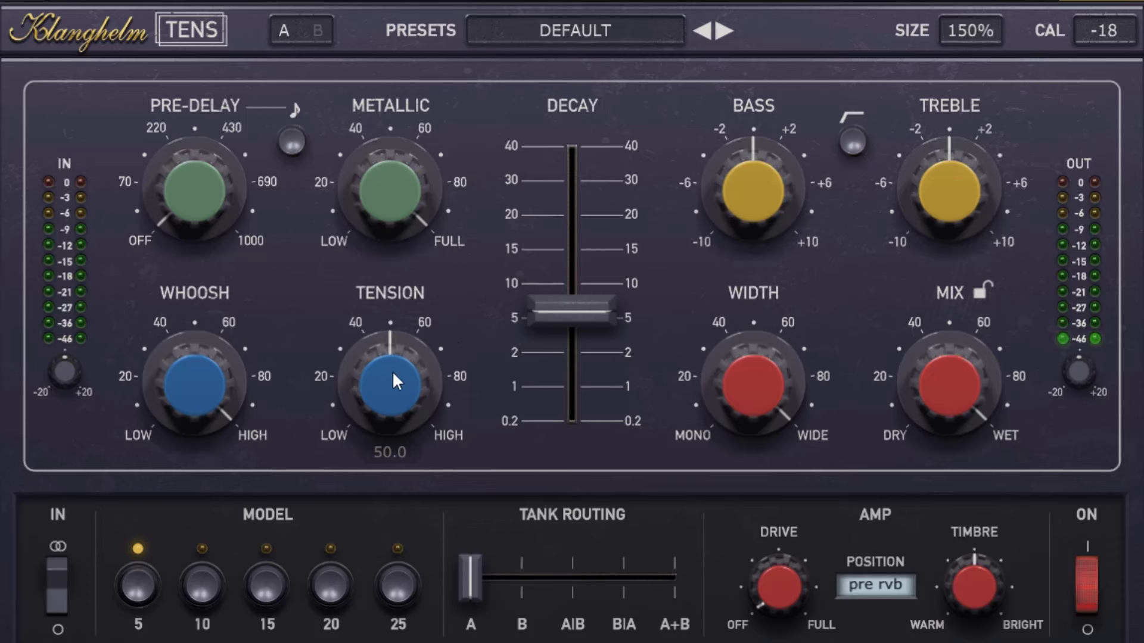
{"action": "left_click_drag", "start_coordinate": [396, 383], "coordinate": [395, 453]}
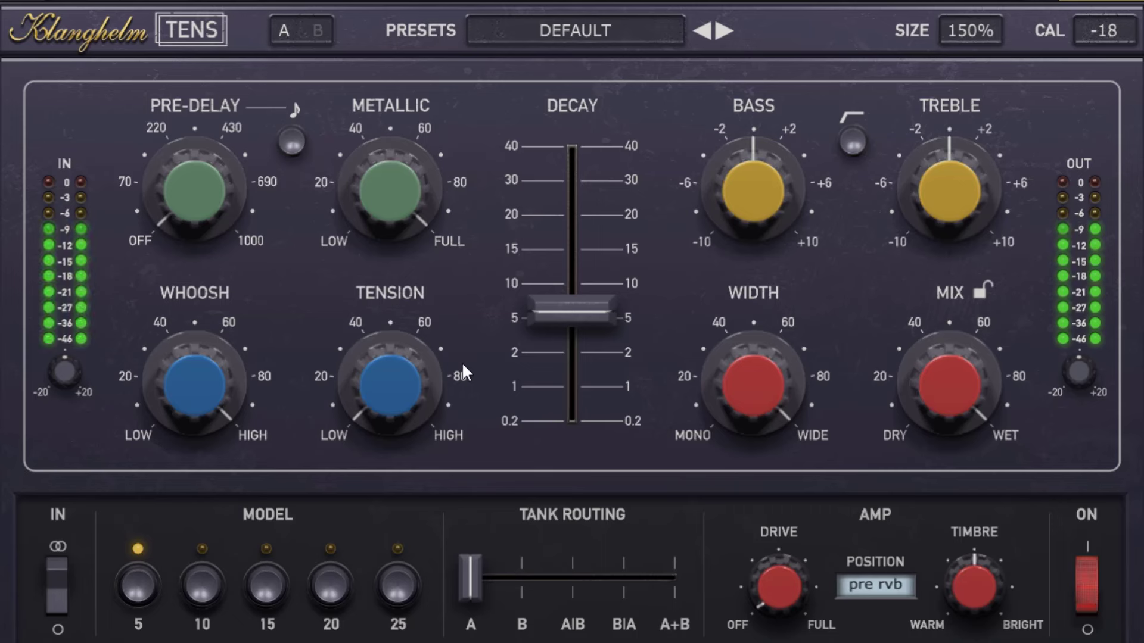
{"action": "mouse_move", "coordinate": [448, 379]}
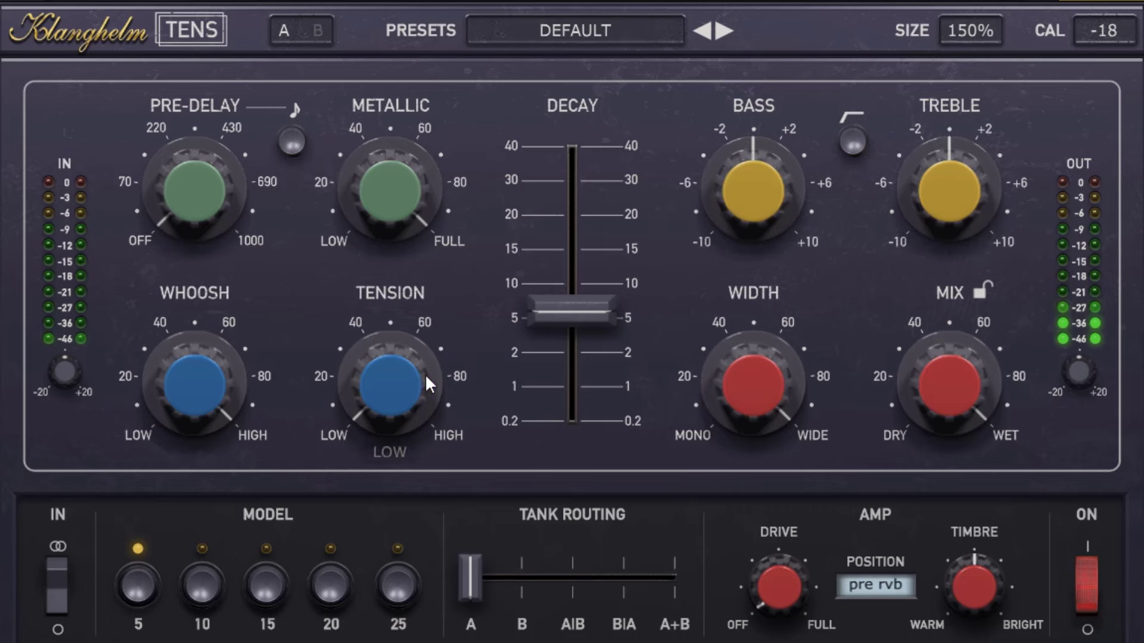
- Shorten the decay to about 3, and try the tension at high before lowering it to 7.6
{"action": "left_click_drag", "start_coordinate": [548, 322], "coordinate": [550, 350]}
{"action": "left_click_drag", "start_coordinate": [451, 393], "coordinate": [440, 193]}
{"action": "mouse_move", "coordinate": [448, 243]}
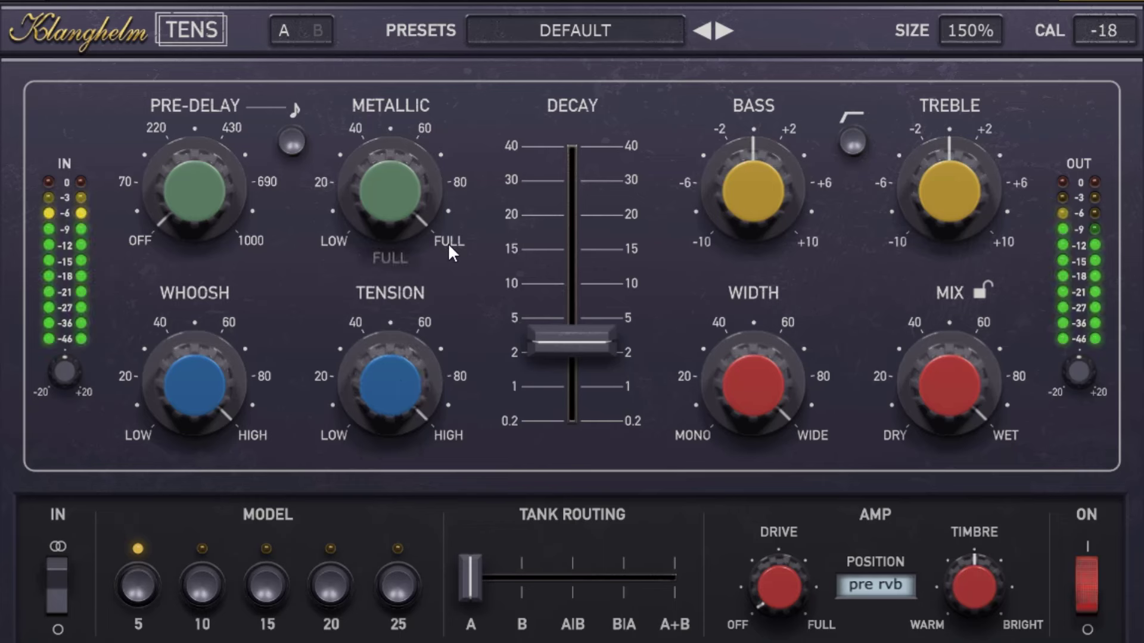
{"action": "mouse_move", "coordinate": [450, 319]}
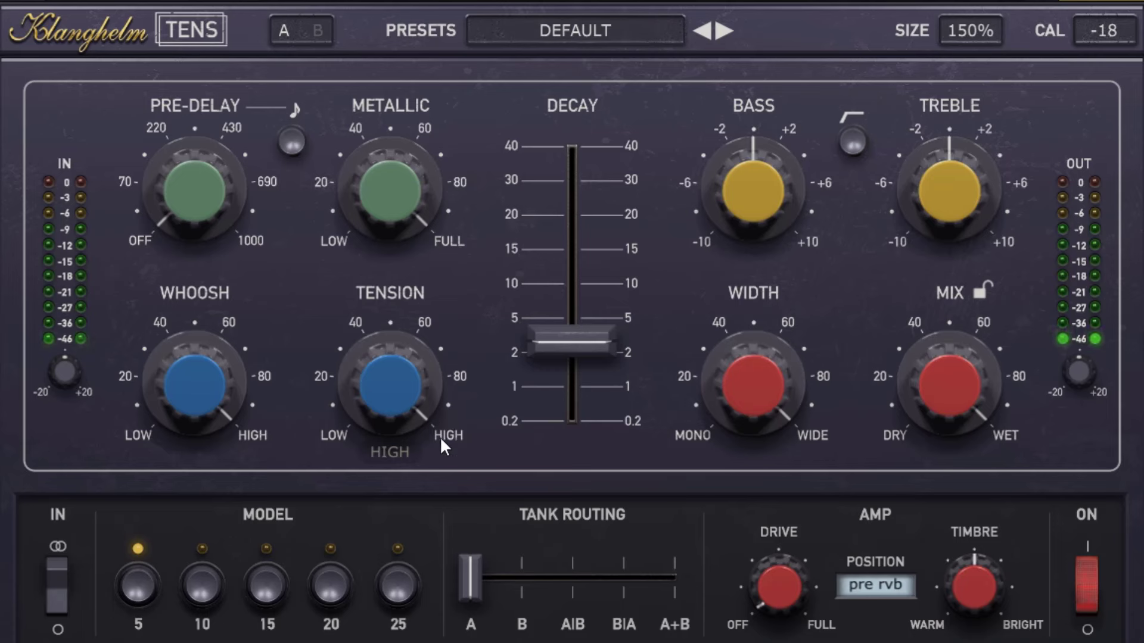
{"action": "left_click_drag", "start_coordinate": [398, 361], "coordinate": [412, 454]}
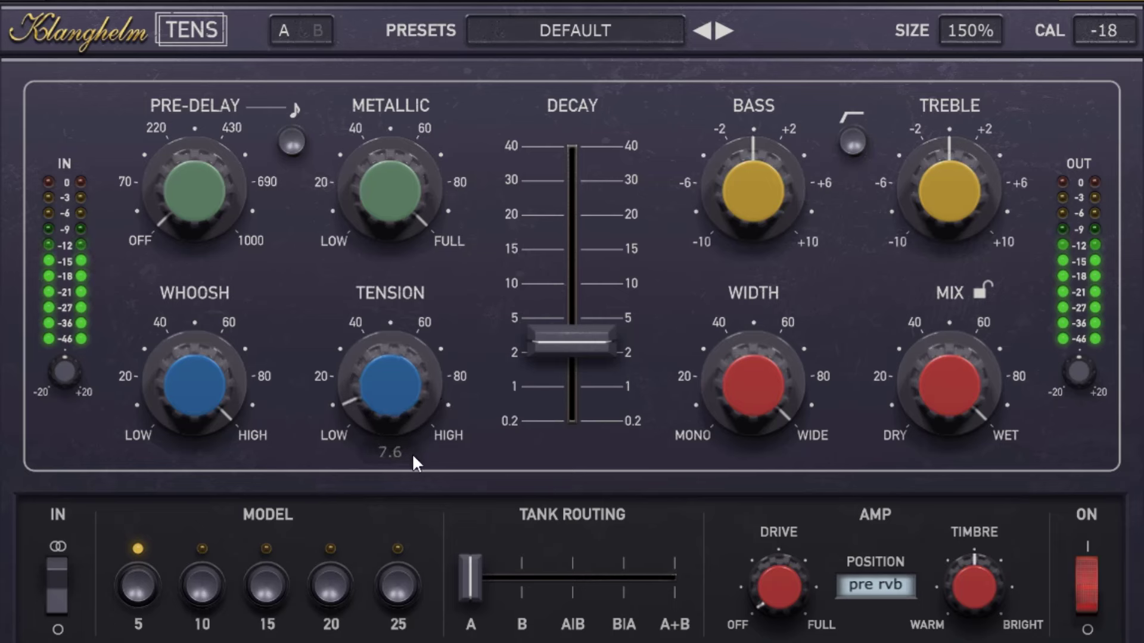
- Audition reverb models 10 and 15 twice against model 5, ending on model 5
{"action": "left_click", "coordinate": [203, 587]}
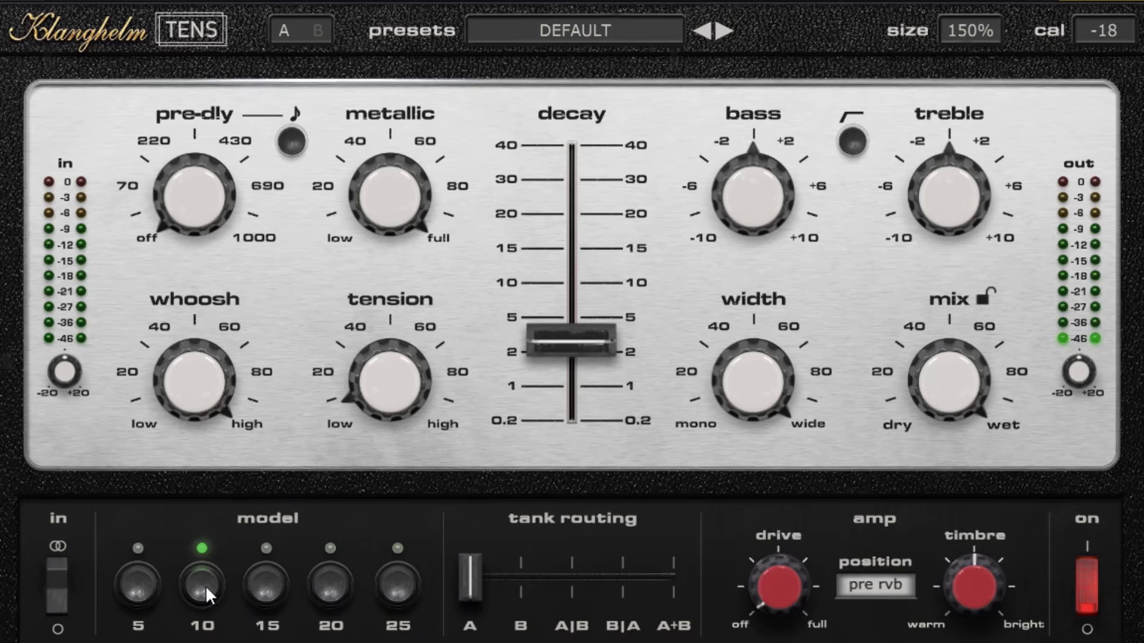
{"action": "left_click", "coordinate": [266, 585]}
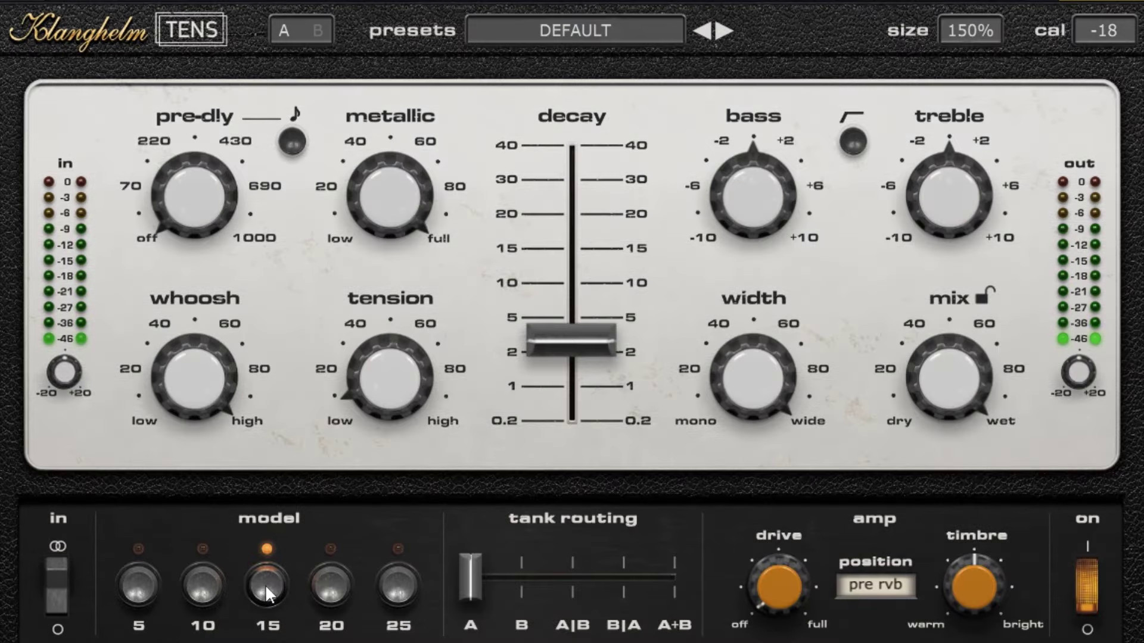
{"action": "left_click", "coordinate": [135, 584]}
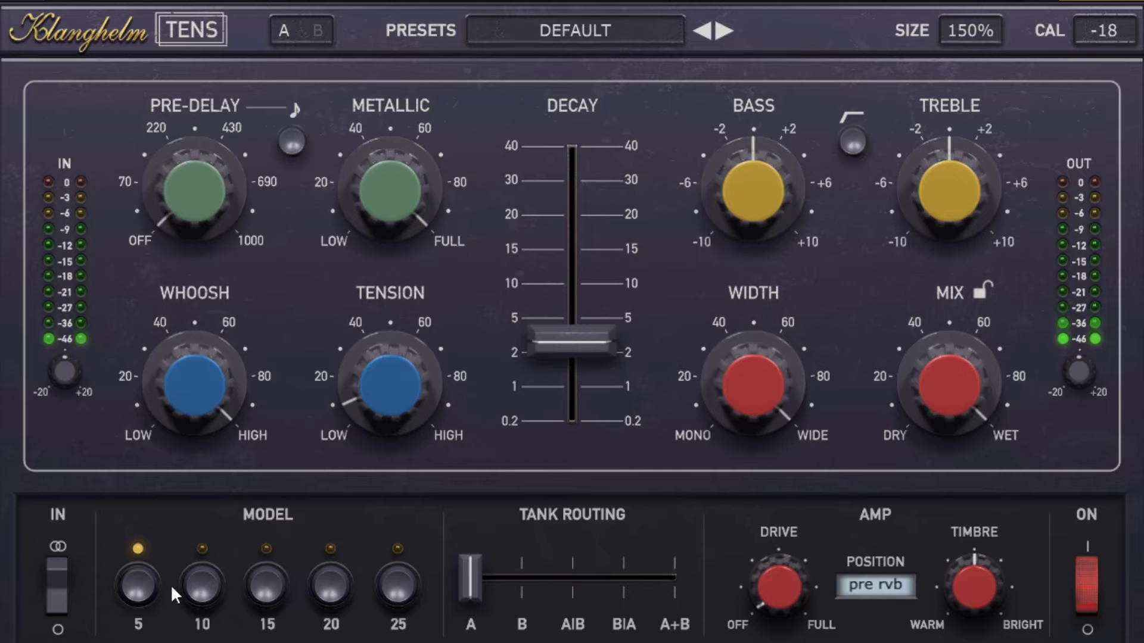
{"action": "left_click", "coordinate": [199, 583]}
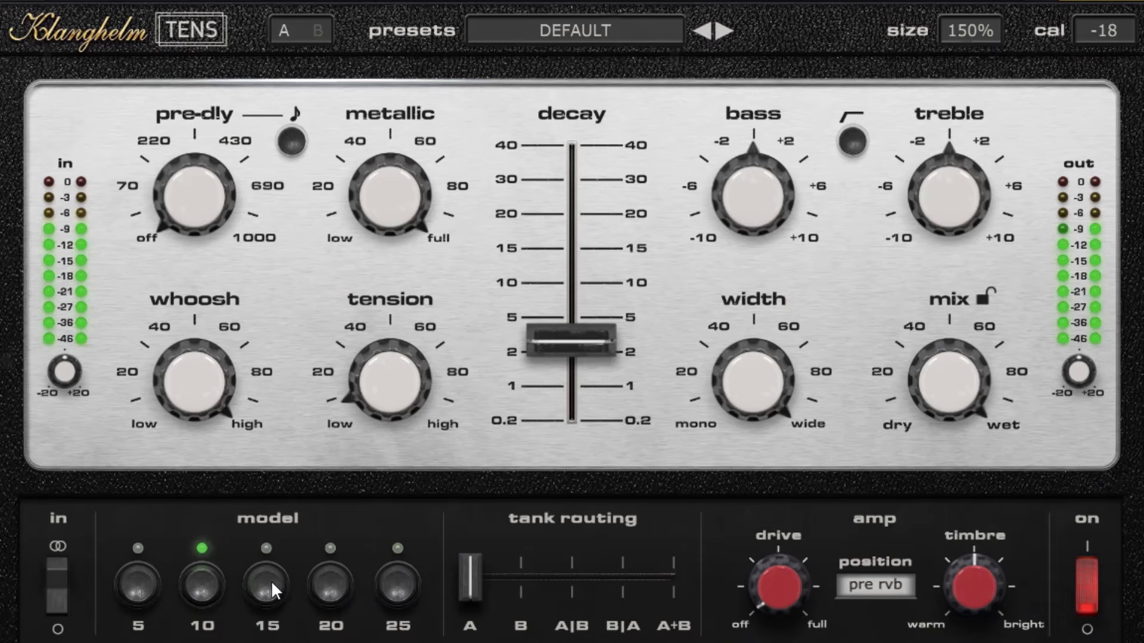
{"action": "left_click", "coordinate": [271, 580]}
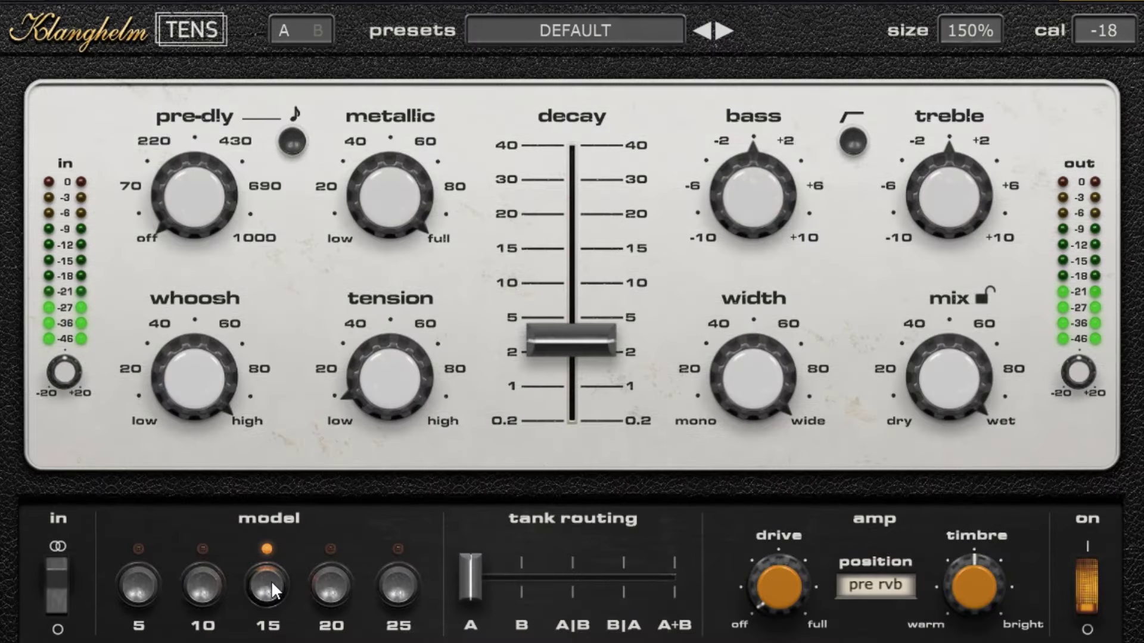
{"action": "left_click", "coordinate": [147, 582]}
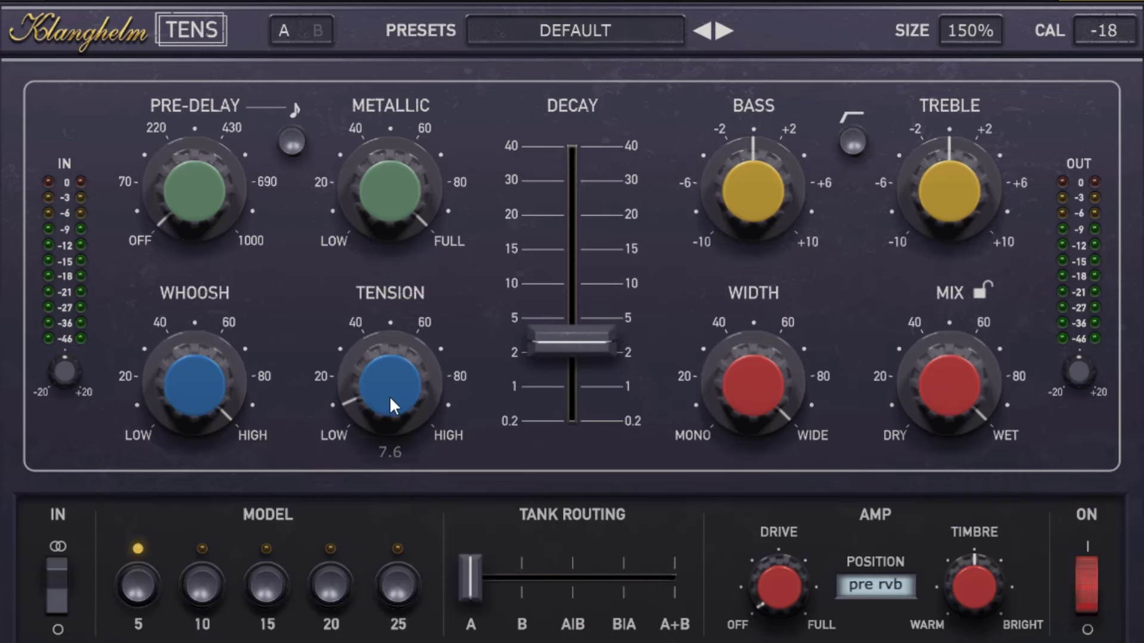
- Compare reverb models 20 and 25 at the low tension setting, ending on model 25
{"action": "mouse_move", "coordinate": [368, 410]}
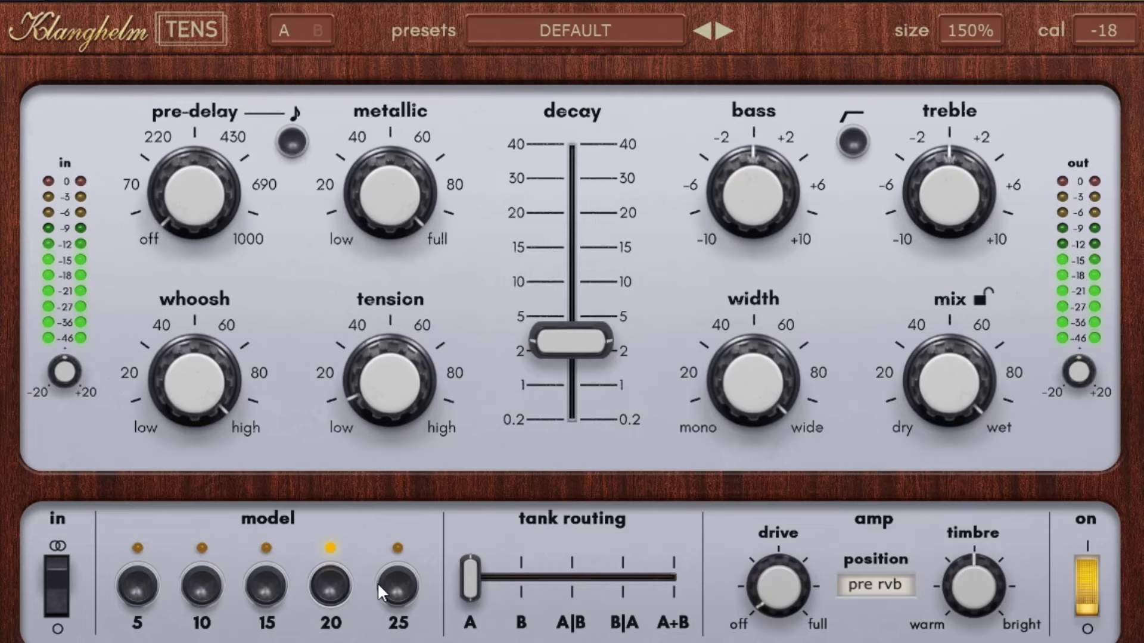
{"action": "left_click", "coordinate": [393, 584]}
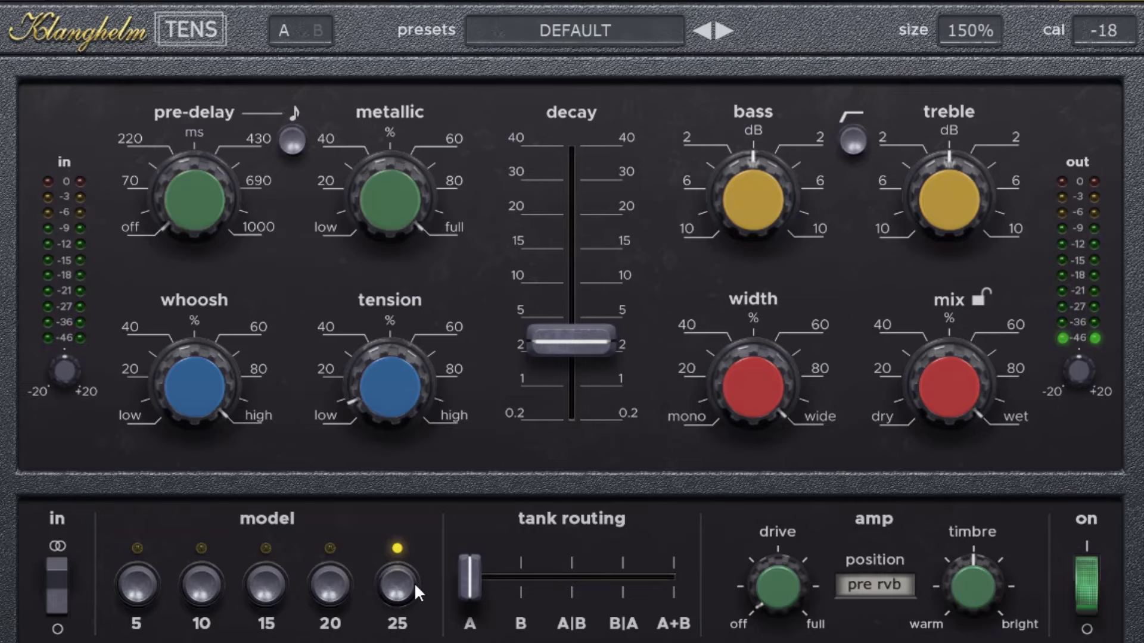
{"action": "left_click", "coordinate": [336, 583]}
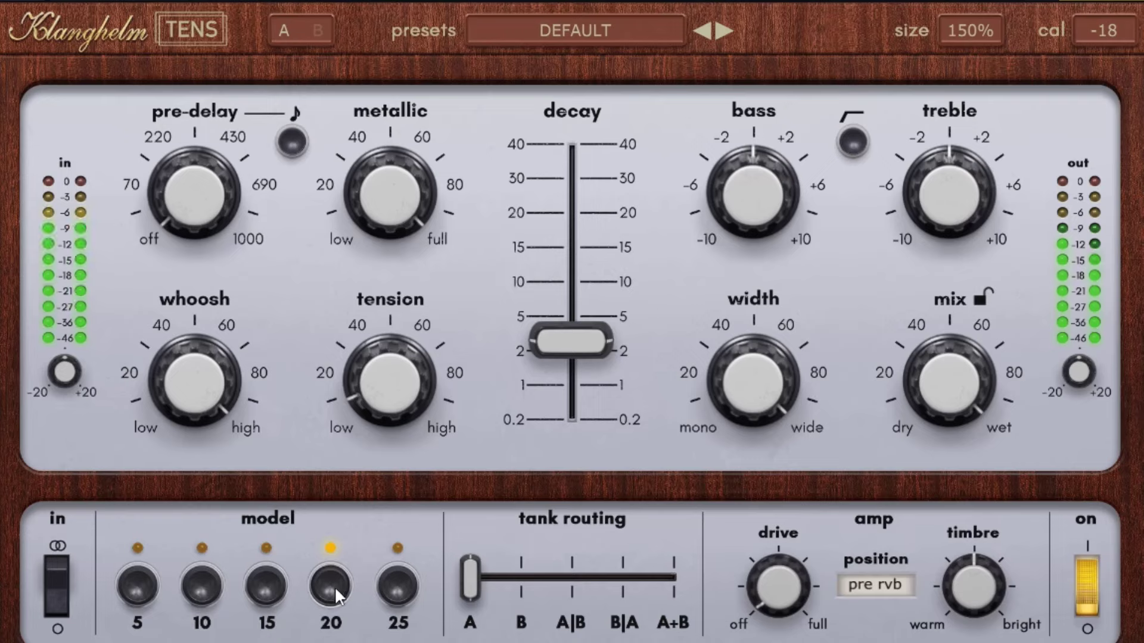
{"action": "left_click", "coordinate": [398, 586]}
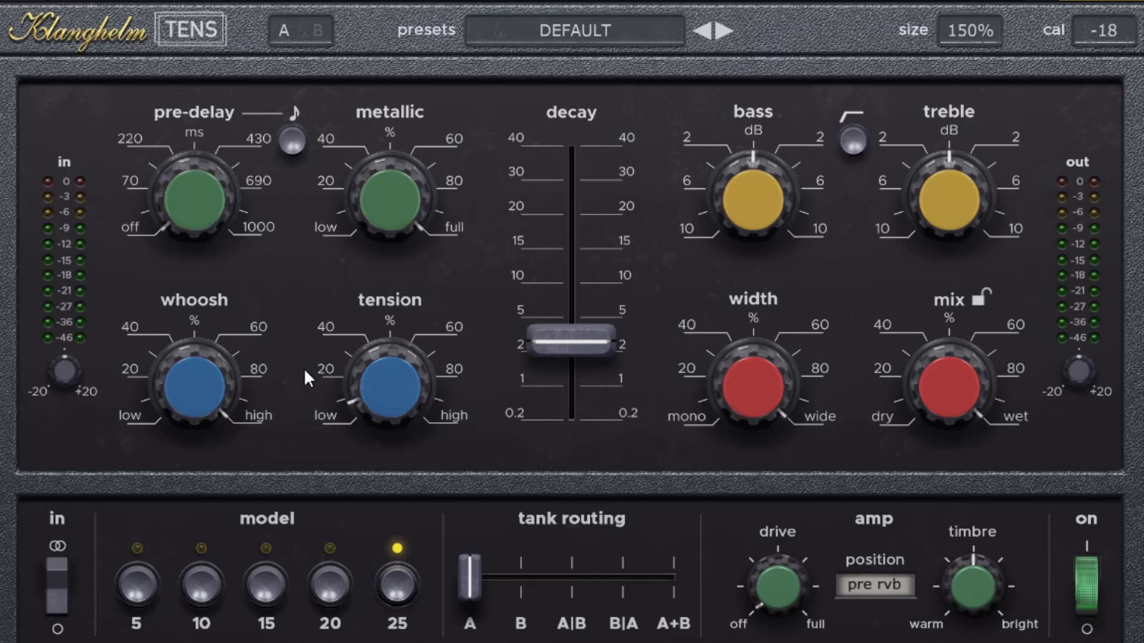
{"action": "left_click_drag", "start_coordinate": [370, 385], "coordinate": [404, 389]}
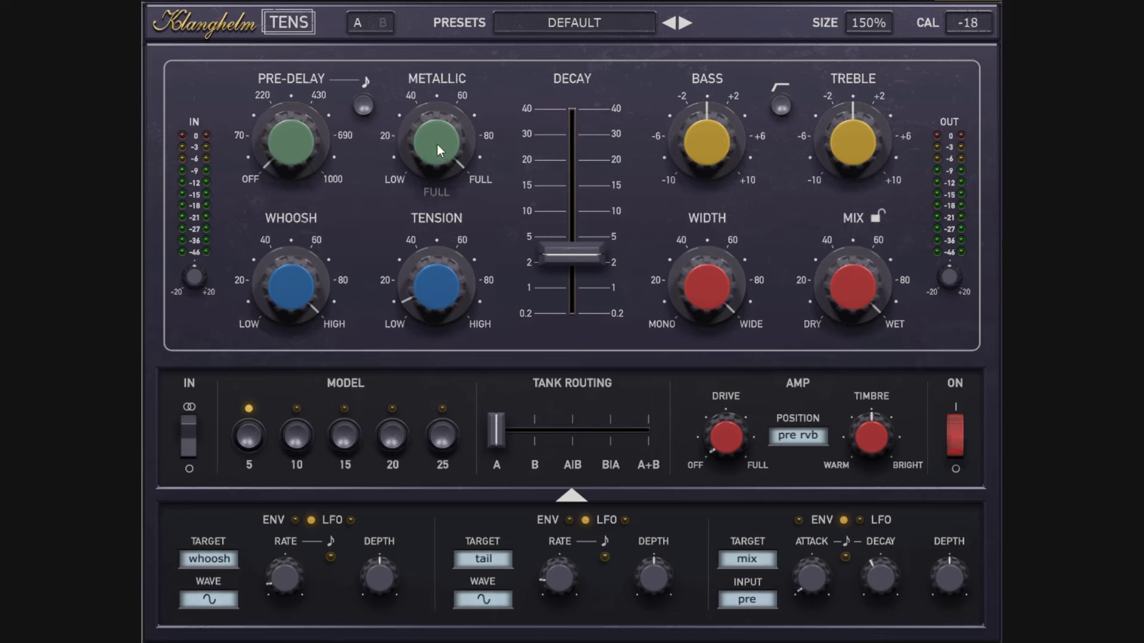
- Reset the whoosh, tension and decay to their default values
{"action": "double_click", "coordinate": [304, 293]}
{"action": "double_click", "coordinate": [433, 296]}
{"action": "double_click", "coordinate": [582, 263]}
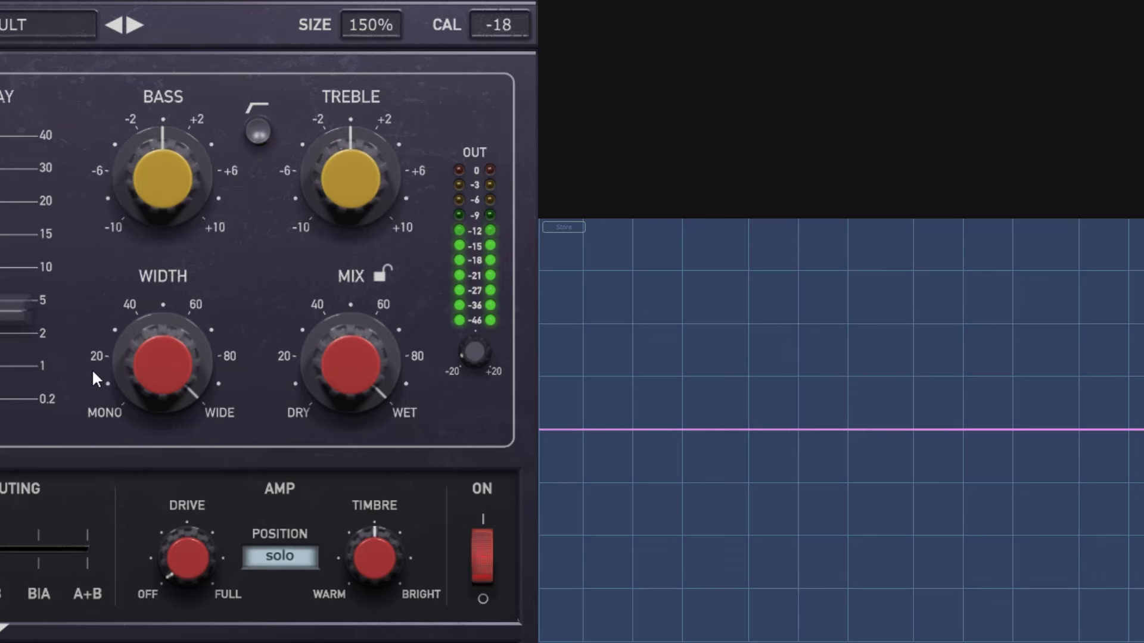
- Toggle the low-cut filter on and off, and combine it with a bass boost of about +2
{"action": "left_click", "coordinate": [255, 133]}
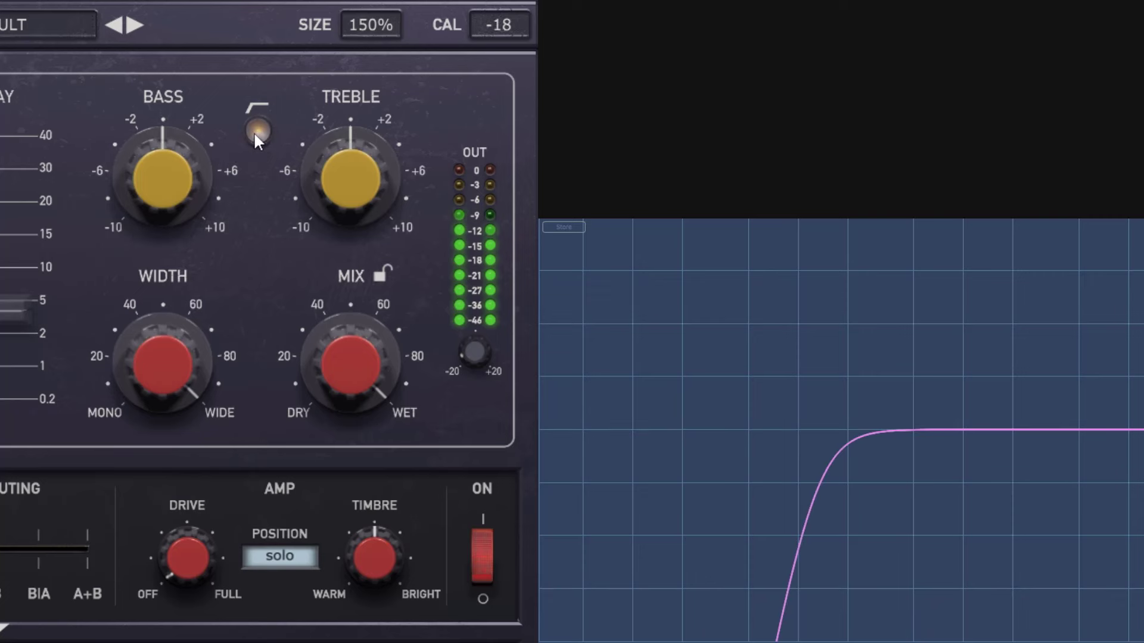
{"action": "left_click", "coordinate": [254, 138]}
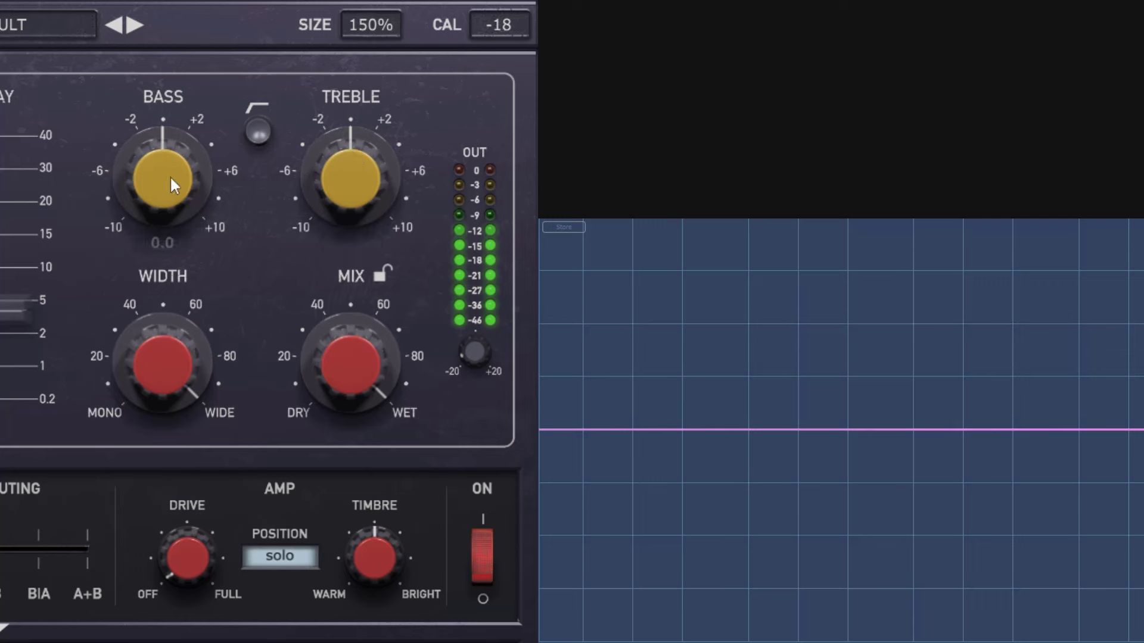
{"action": "left_click_drag", "start_coordinate": [164, 173], "coordinate": [196, 107]}
{"action": "left_click", "coordinate": [258, 132]}
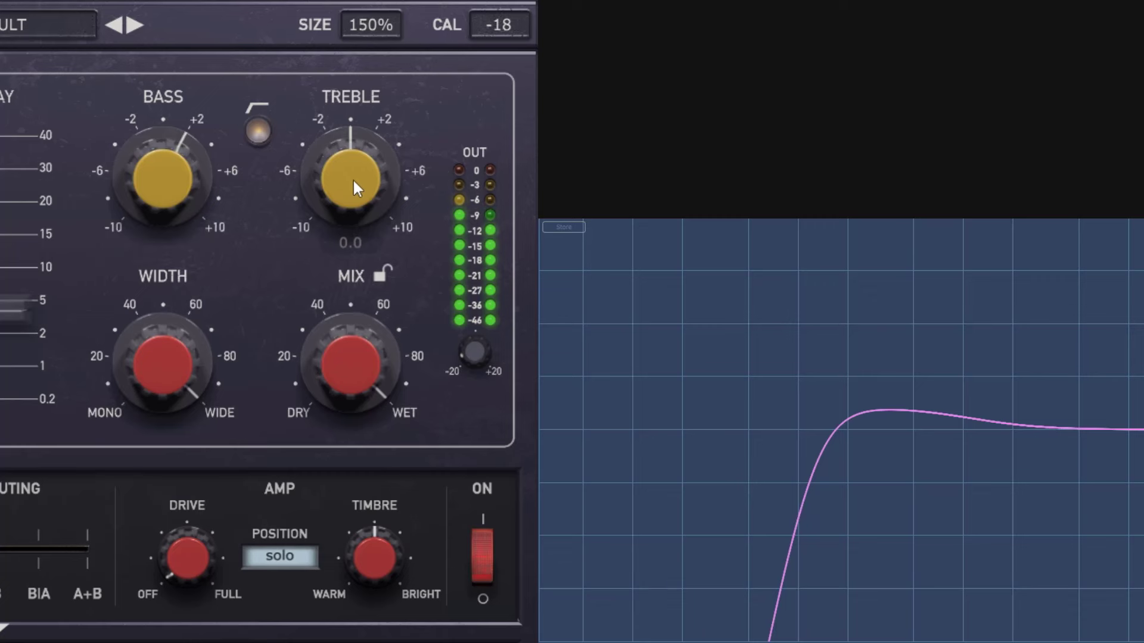
- Try a different treble setting and reset the treble to 0.0
{"action": "left_click_drag", "start_coordinate": [354, 179], "coordinate": [363, 201]}
{"action": "double_click", "coordinate": [373, 223]}
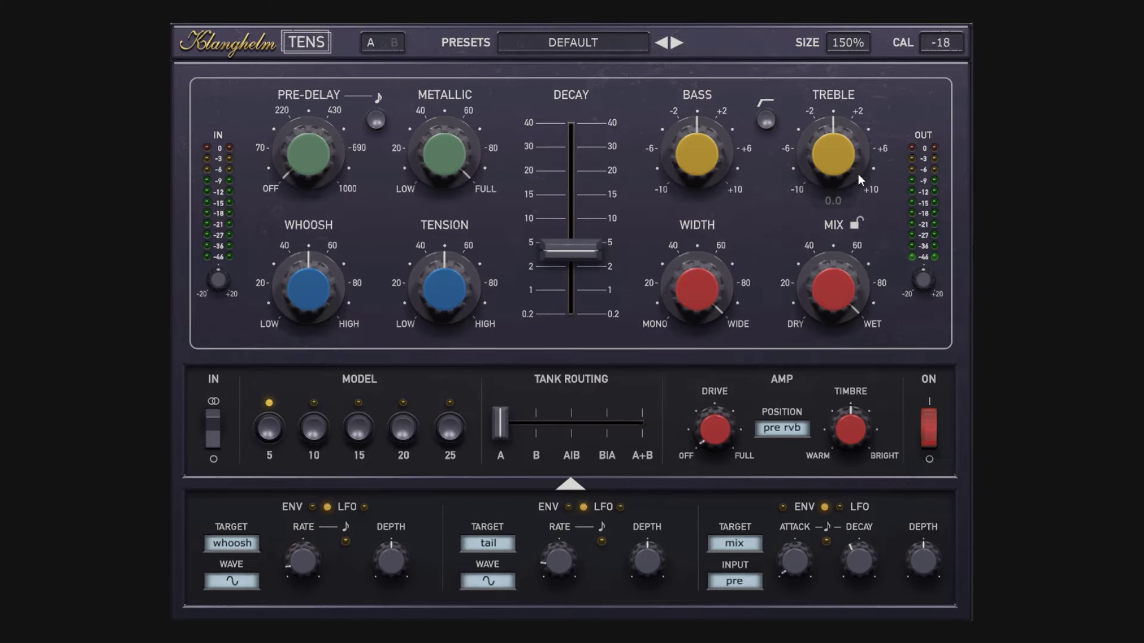
- Lower the mix to about 40 and return it to fully wet
{"action": "mouse_move", "coordinate": [831, 292]}
{"action": "left_click_drag", "start_coordinate": [836, 292], "coordinate": [840, 319]}
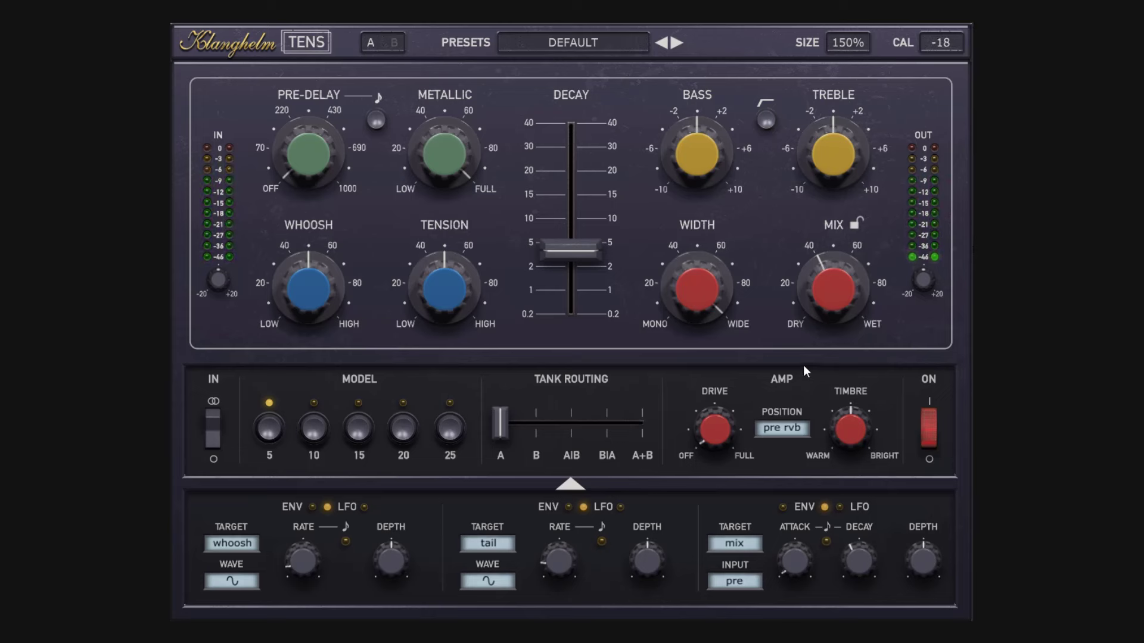
{"action": "left_click_drag", "start_coordinate": [835, 294], "coordinate": [831, 100]}
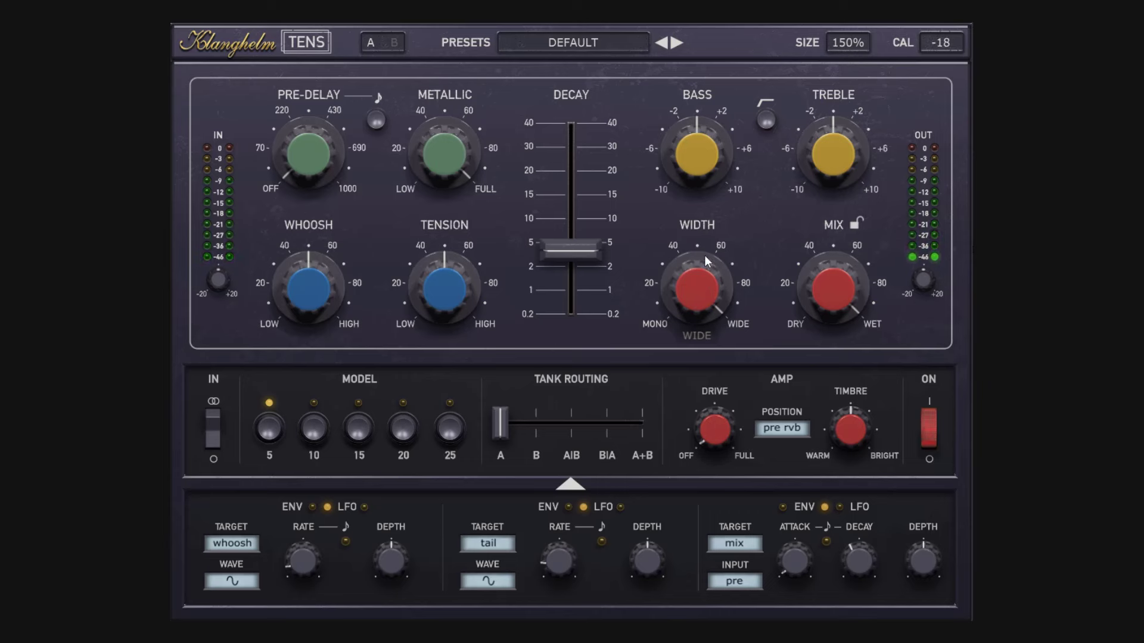
- Try the reverb width at mono and about 49.2, and return it to mono
{"action": "left_click_drag", "start_coordinate": [705, 254], "coordinate": [693, 324]}
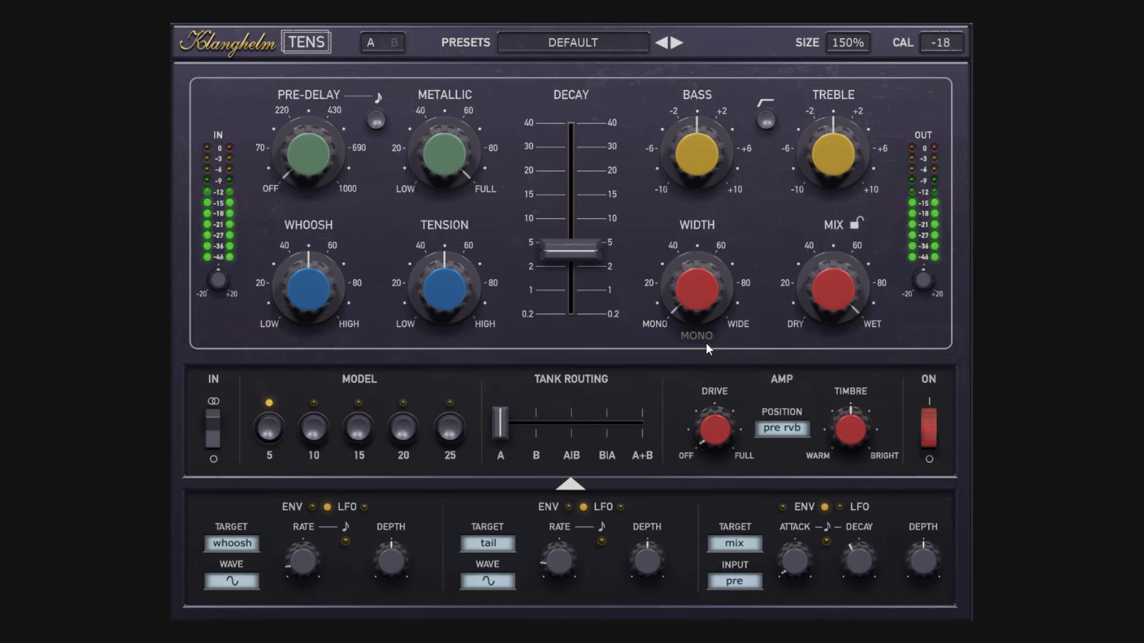
{"action": "left_click_drag", "start_coordinate": [694, 313], "coordinate": [693, 198]}
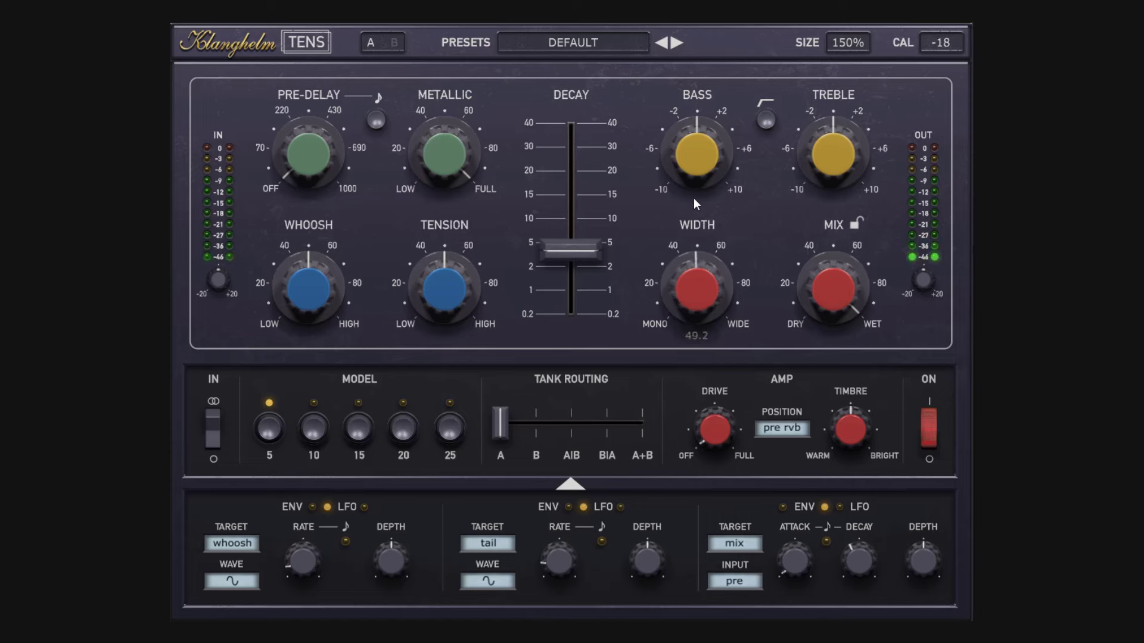
{"action": "left_click_drag", "start_coordinate": [699, 254], "coordinate": [706, 358]}
- Try the mix fully dry, and restore the mix to wet and the width to wide
{"action": "left_click_drag", "start_coordinate": [833, 286], "coordinate": [834, 441]}
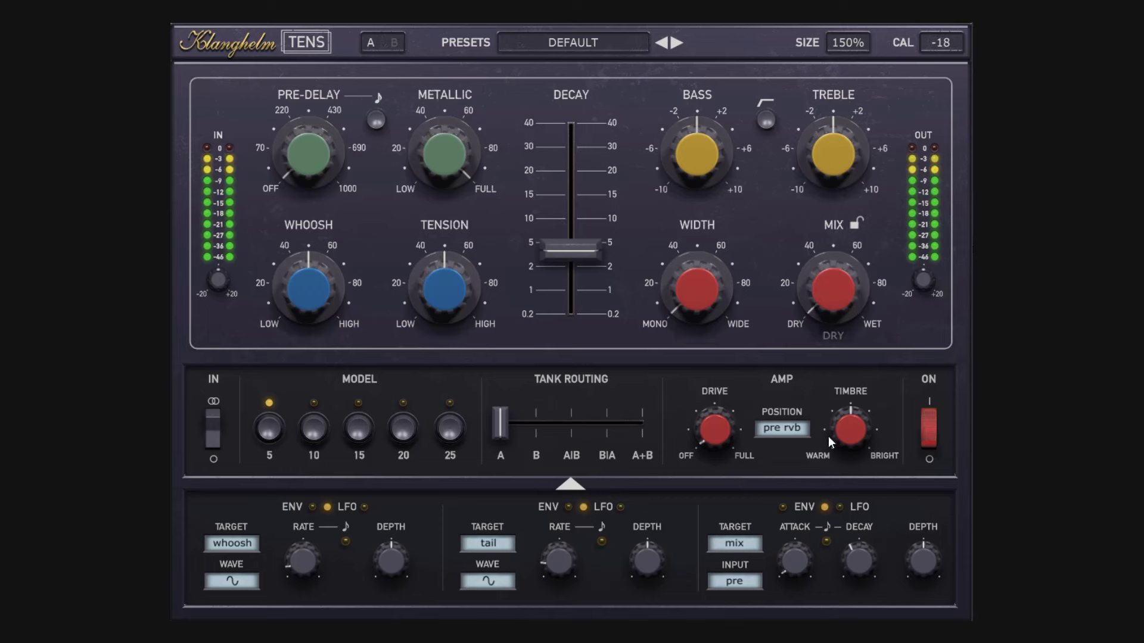
{"action": "left_click_drag", "start_coordinate": [832, 287], "coordinate": [829, 237]}
{"action": "left_click_drag", "start_coordinate": [742, 281], "coordinate": [722, 109]}
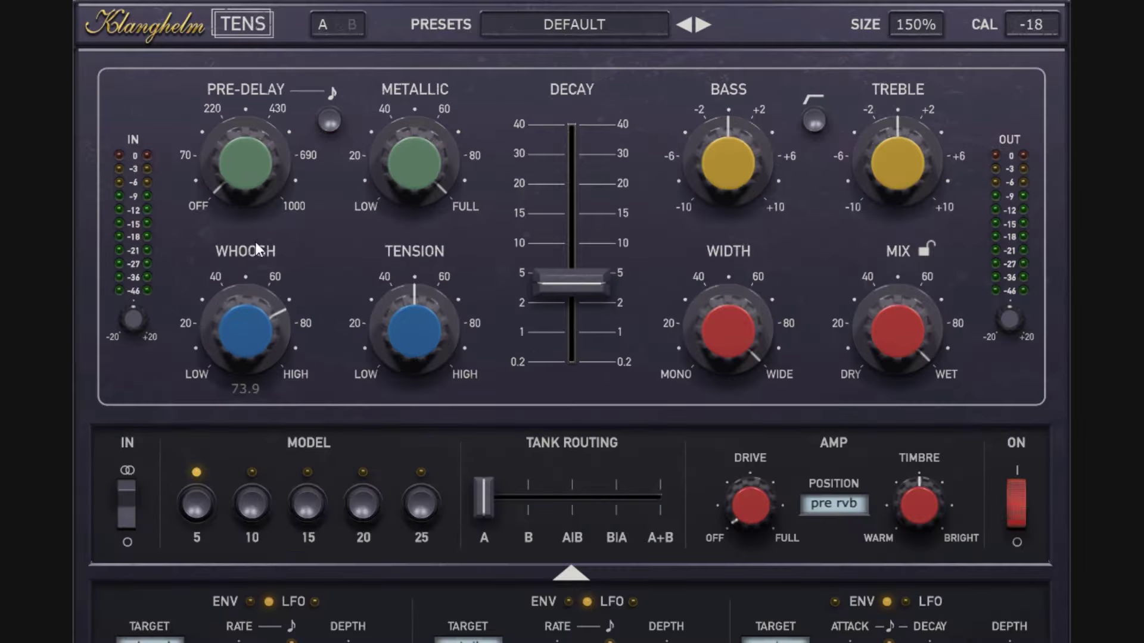
- Raise the whoosh and tension to nearly 80 with the decay at about 8, and switch to model 10
{"action": "left_click_drag", "start_coordinate": [414, 344], "coordinate": [416, 255]}
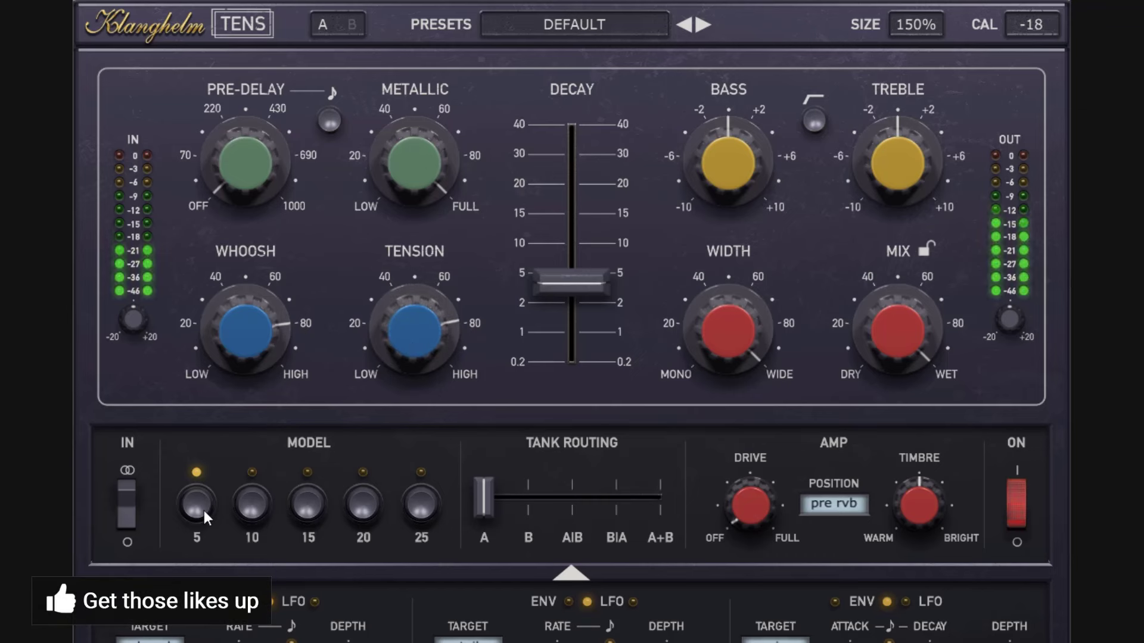
{"action": "left_click_drag", "start_coordinate": [599, 286], "coordinate": [595, 257]}
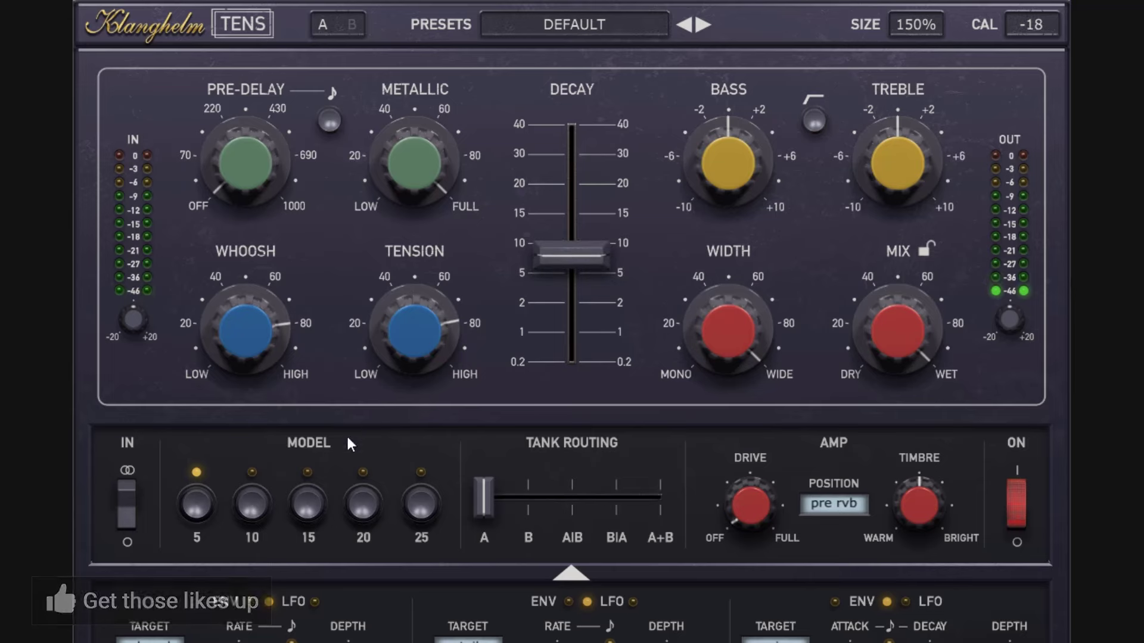
{"action": "left_click", "coordinate": [248, 505]}
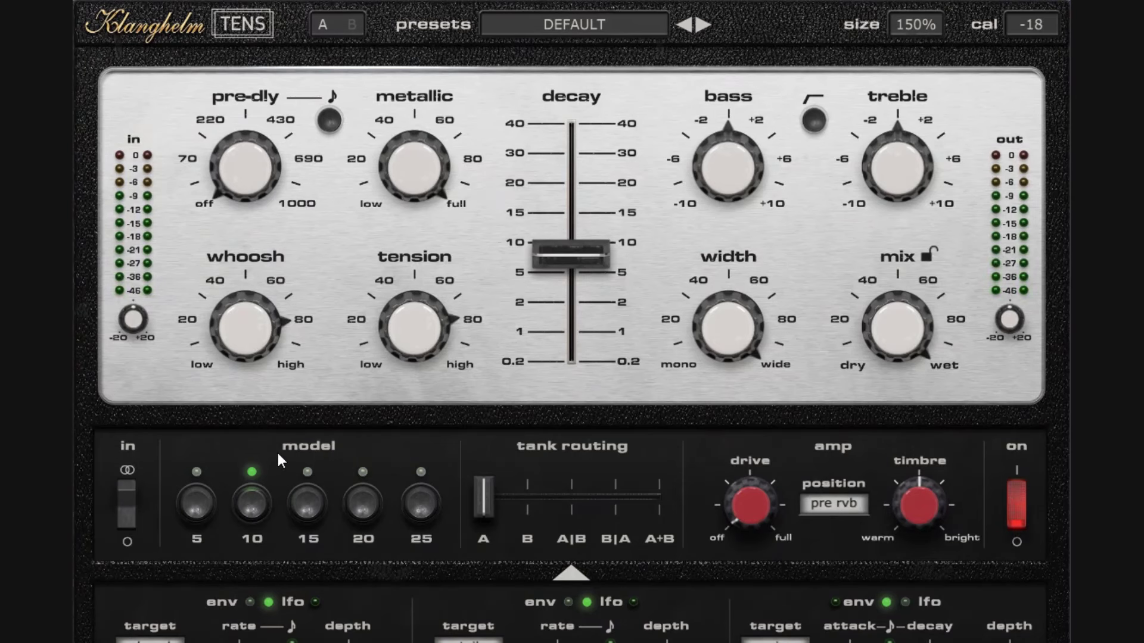
- Lower the whoosh and tension to between 20 and 40, and audition models 15, 20 and 5
{"action": "left_click_drag", "start_coordinate": [246, 326], "coordinate": [256, 480]}
{"action": "left_click_drag", "start_coordinate": [399, 332], "coordinate": [436, 476]}
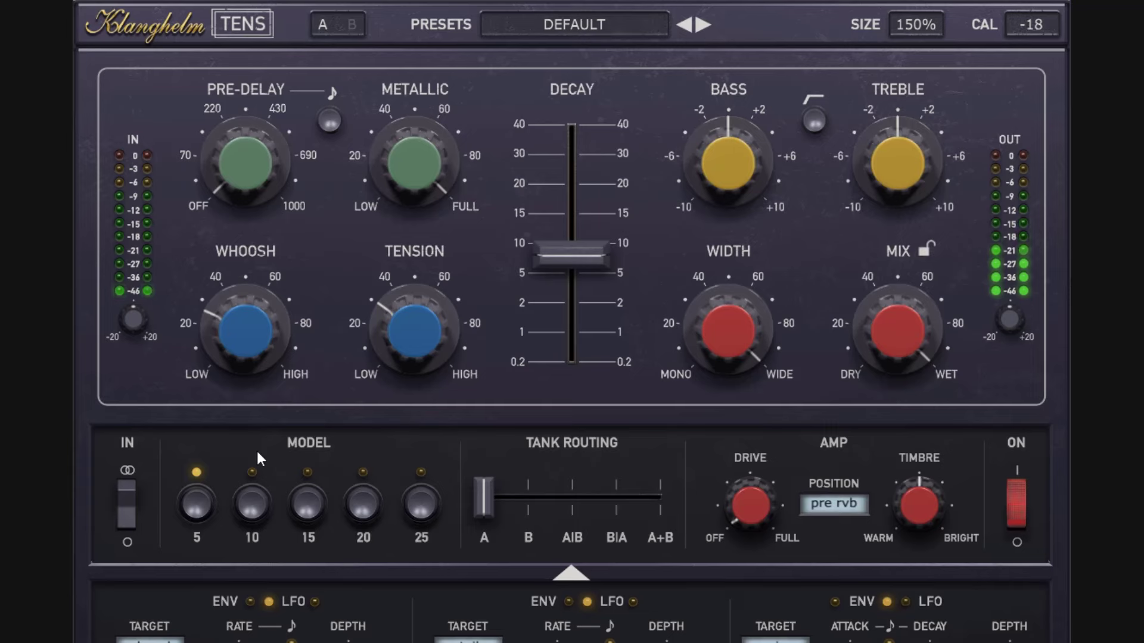
{"action": "left_click", "coordinate": [309, 503]}
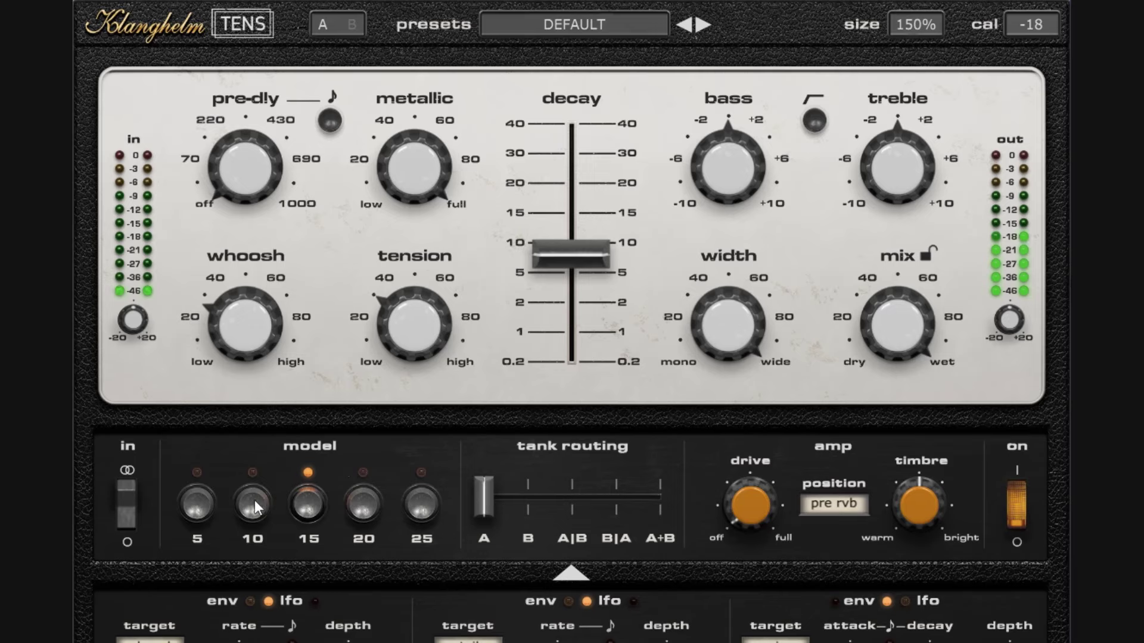
{"action": "left_click", "coordinate": [368, 510]}
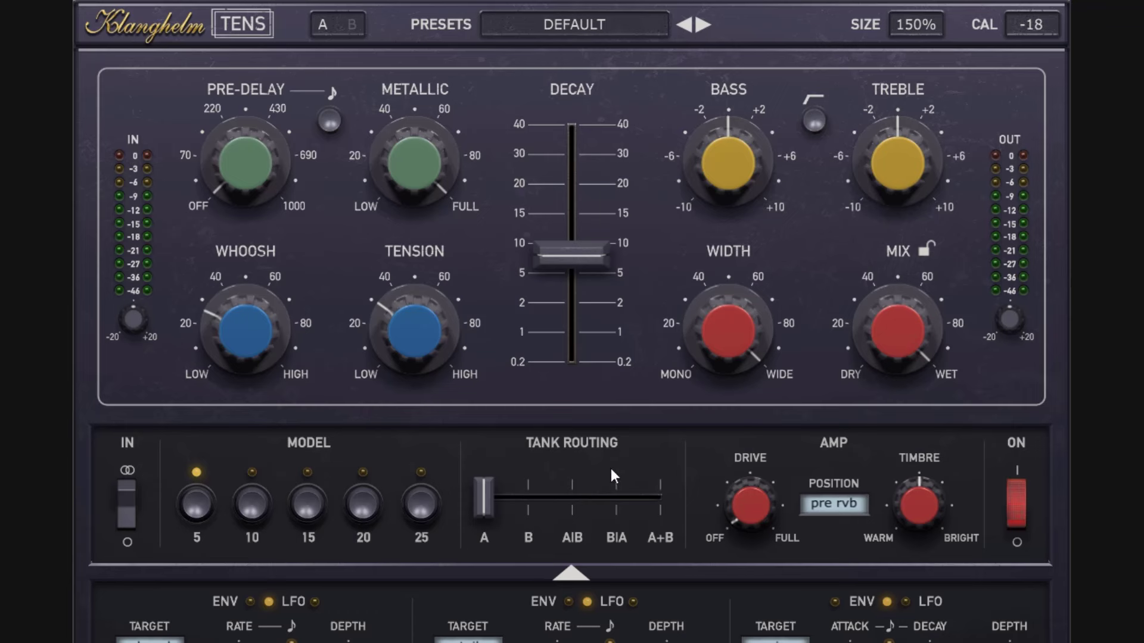
{"action": "left_click", "coordinate": [308, 504]}
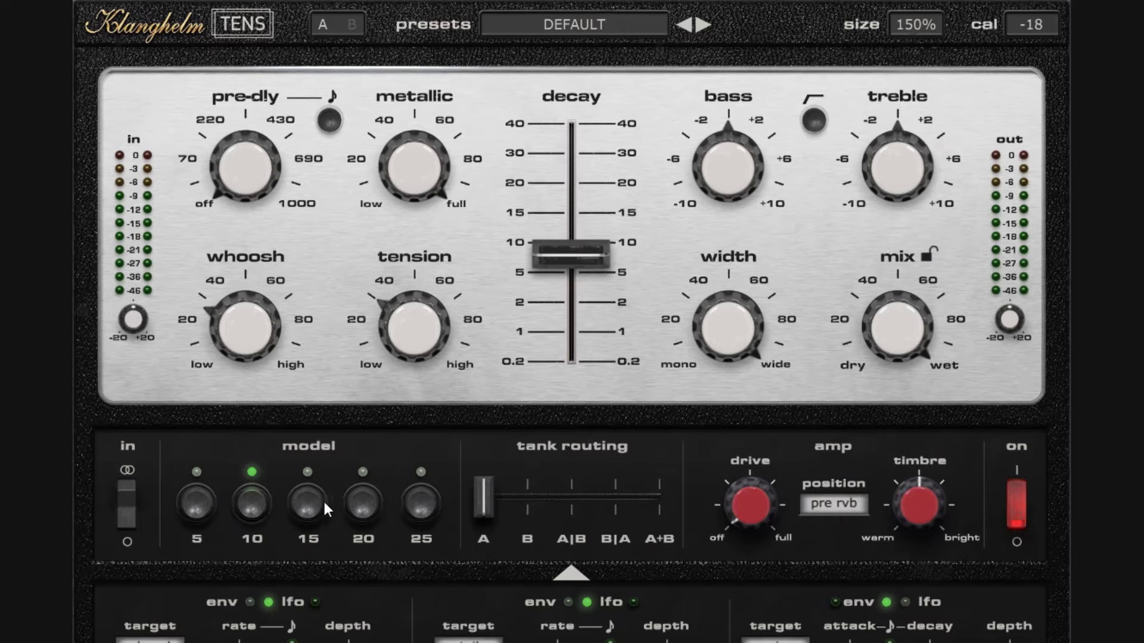
{"action": "left_click", "coordinate": [202, 502]}
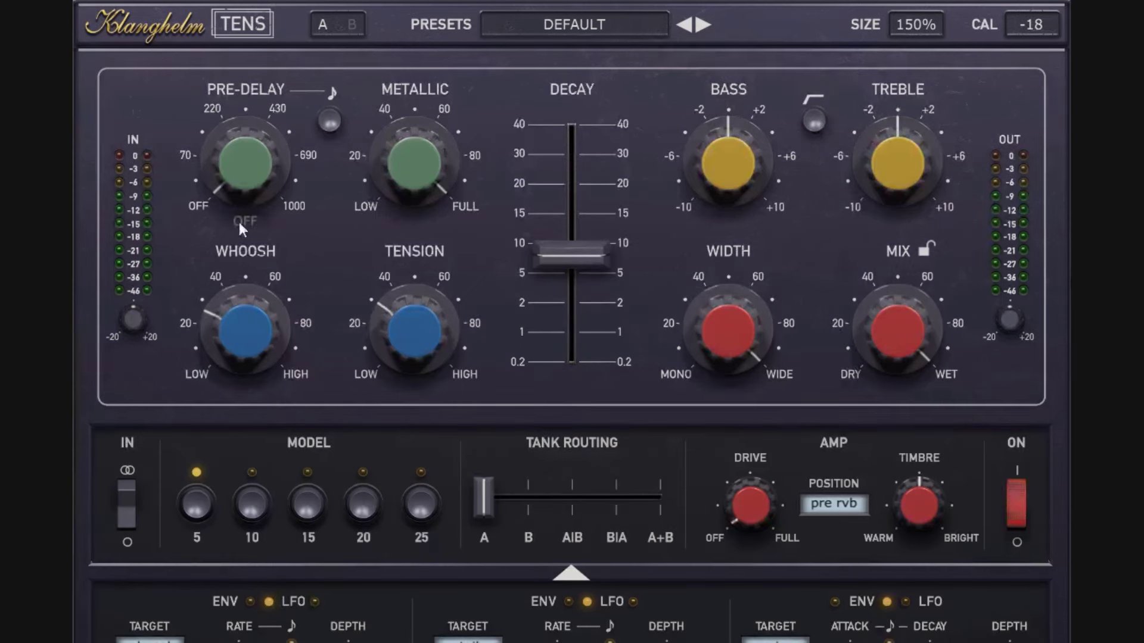
- Reset the whoosh and tension to their middle positions and switch to model 10
{"action": "double_click", "coordinate": [251, 348]}
{"action": "double_click", "coordinate": [409, 332]}
{"action": "left_click", "coordinate": [252, 503]}
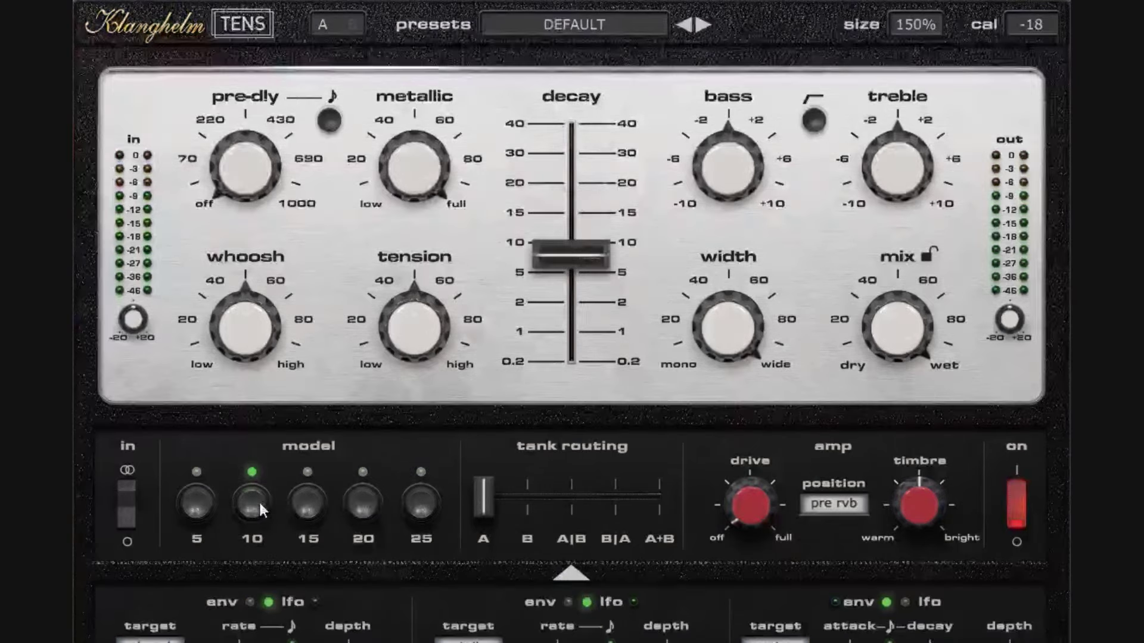
- Try the other input mode and return the input to its stereo setting
{"action": "mouse_move", "coordinate": [267, 324]}
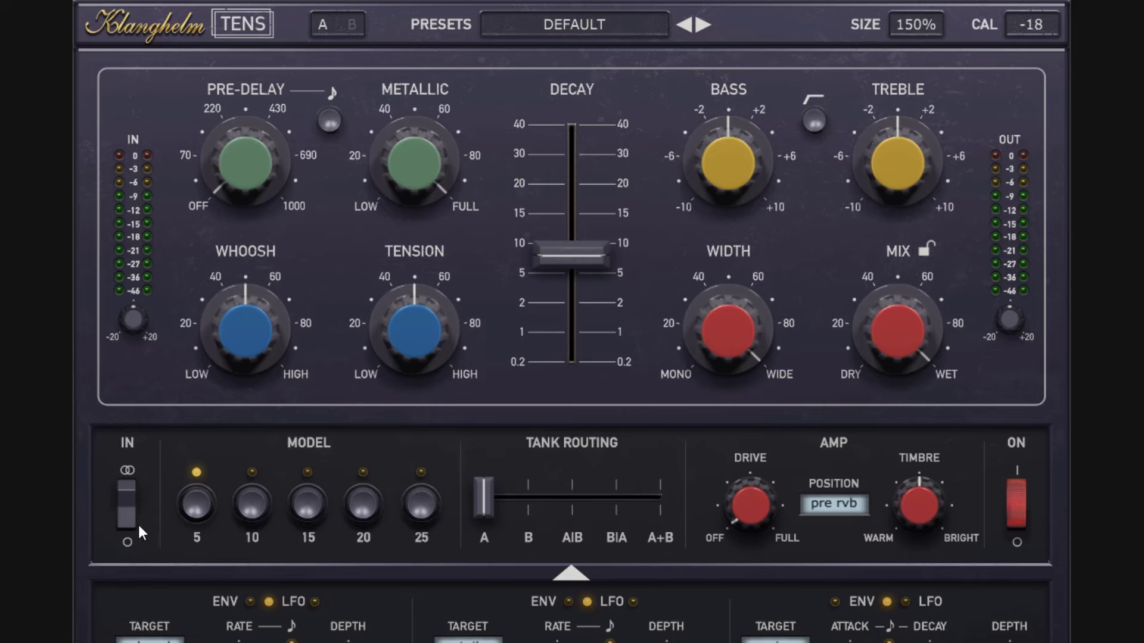
{"action": "left_click", "coordinate": [129, 487]}
{"action": "left_click", "coordinate": [130, 498]}
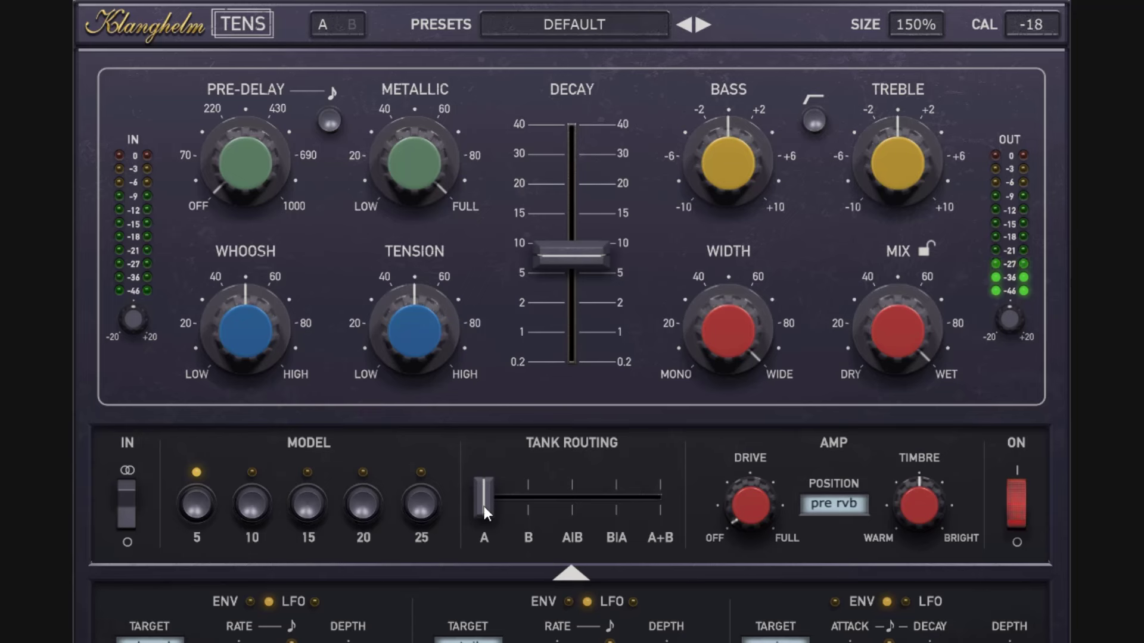
- Compare tank routings A and B on model 5 and on model 15
{"action": "left_click", "coordinate": [523, 496]}
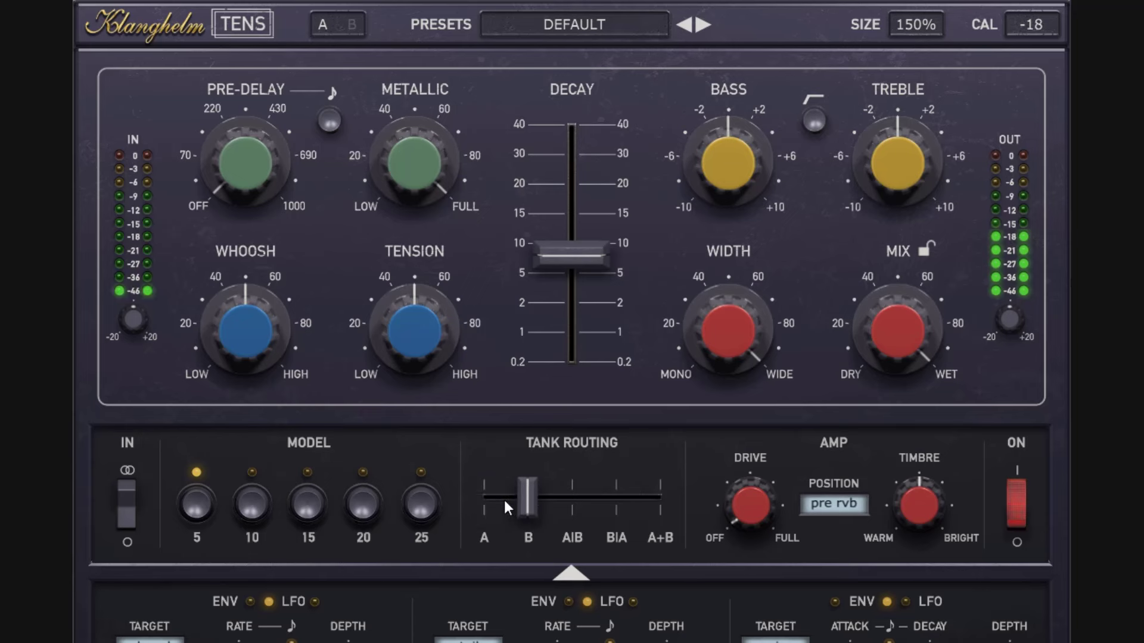
{"action": "left_click", "coordinate": [487, 499]}
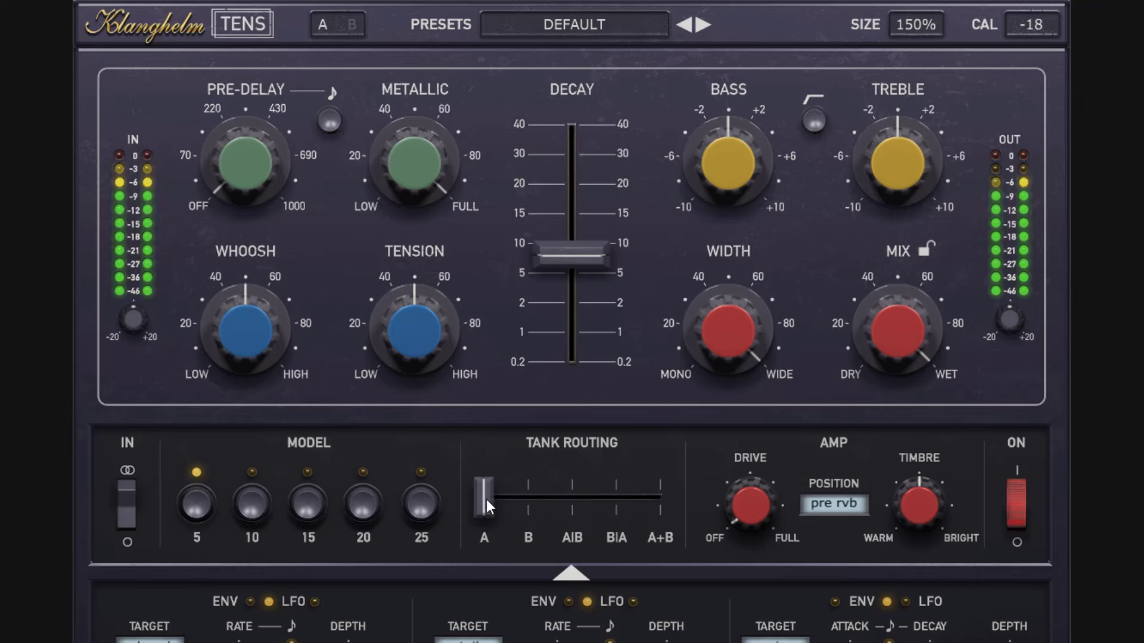
{"action": "left_click", "coordinate": [523, 502]}
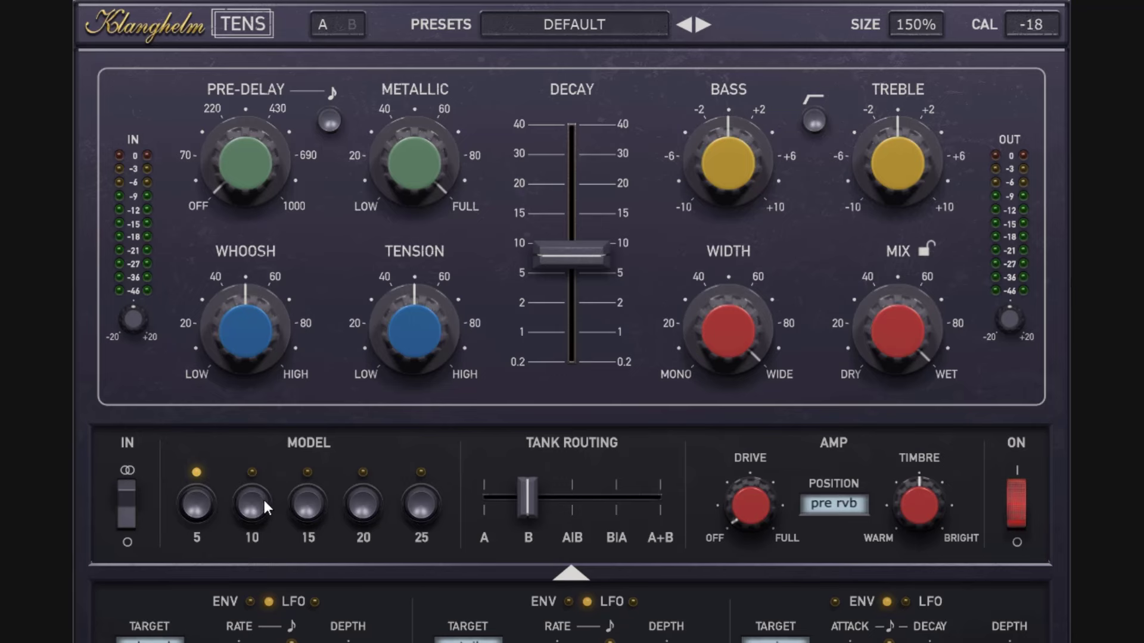
{"action": "left_click", "coordinate": [307, 504]}
{"action": "left_click", "coordinate": [485, 498]}
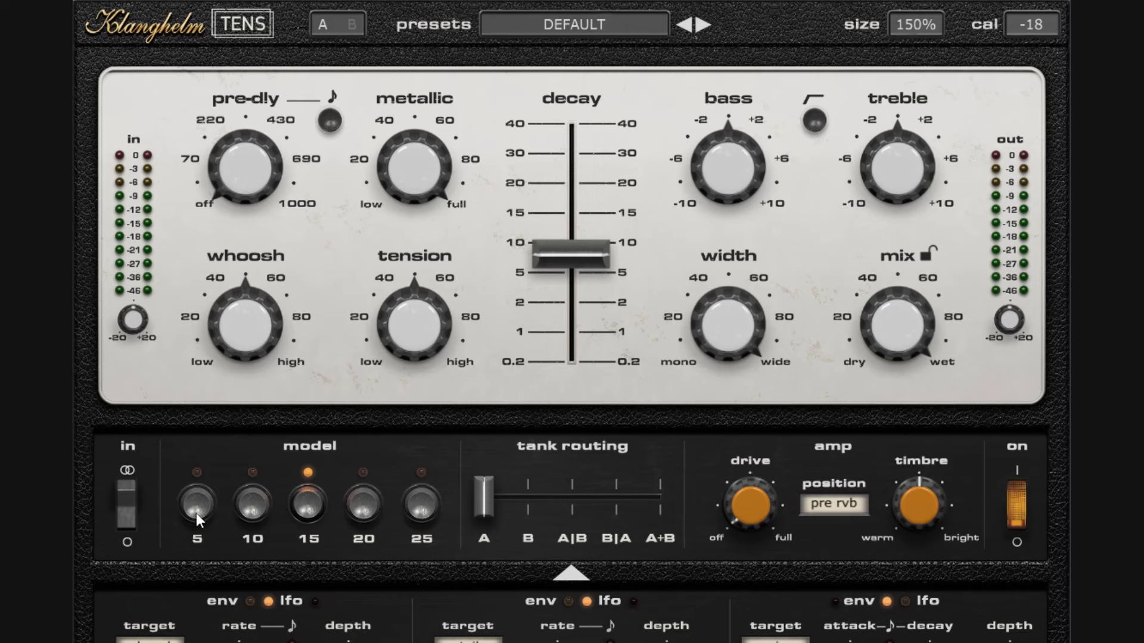
{"action": "left_click", "coordinate": [527, 501]}
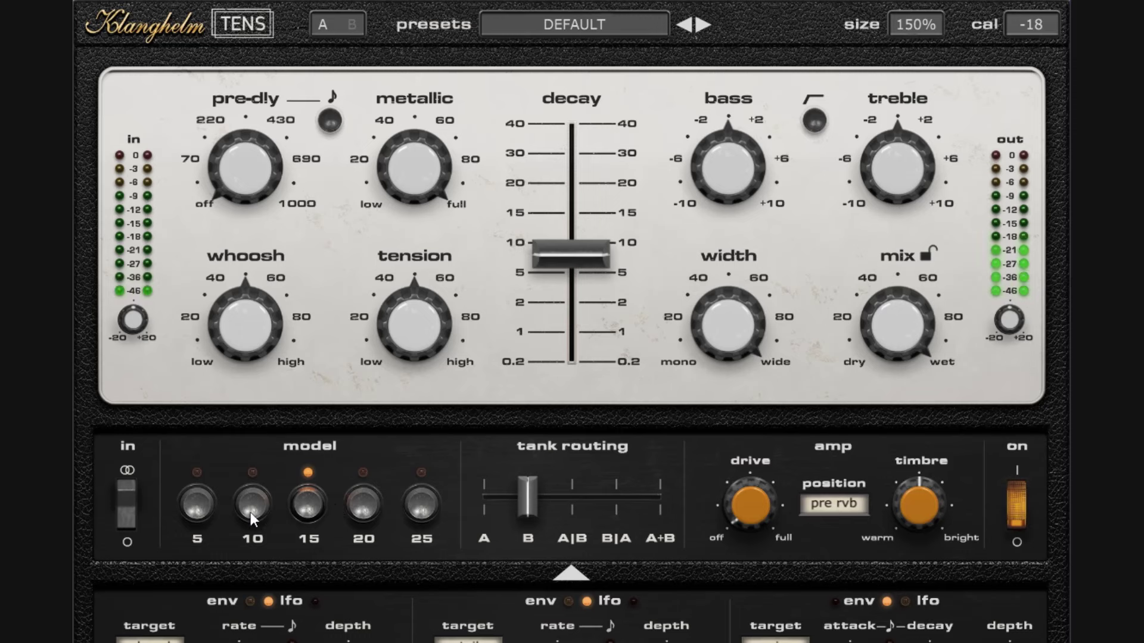
- Try the A|B tank routing on models 15 and 5, comparing it with the single tanks B and A
{"action": "left_click", "coordinate": [571, 499]}
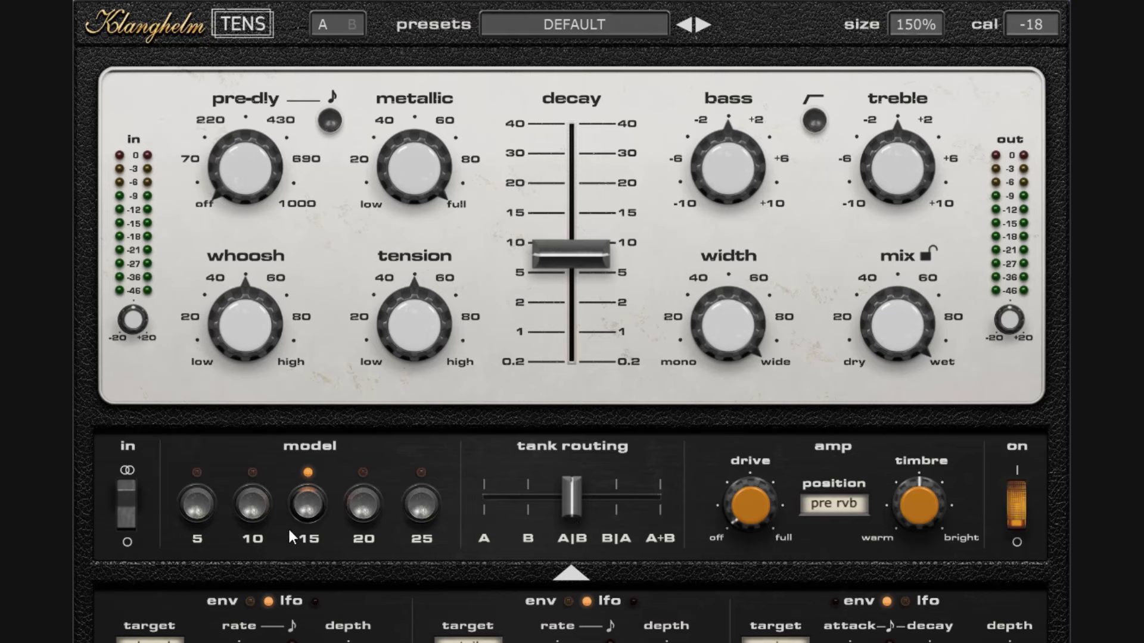
{"action": "left_click", "coordinate": [200, 516]}
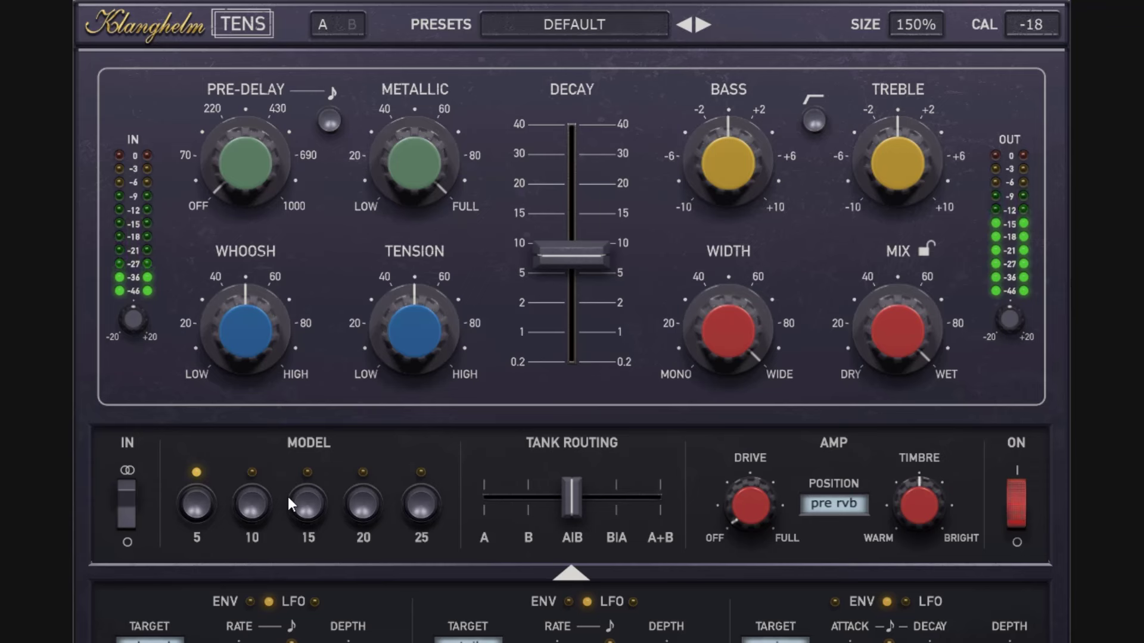
{"action": "left_click", "coordinate": [528, 500]}
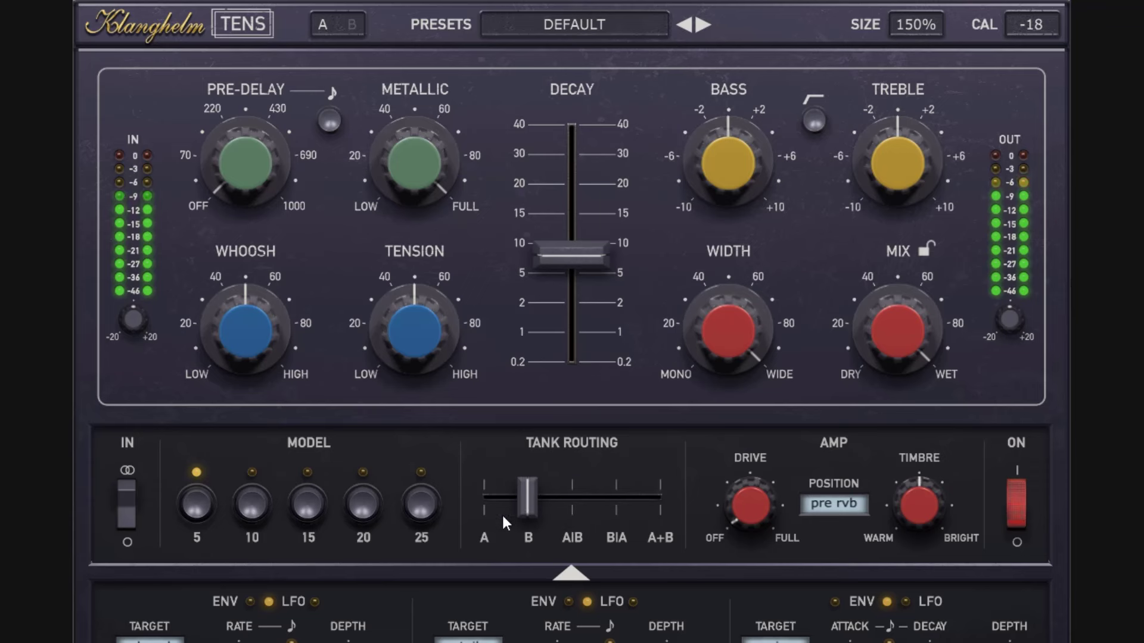
{"action": "left_click", "coordinate": [487, 512]}
{"action": "left_click", "coordinate": [530, 504]}
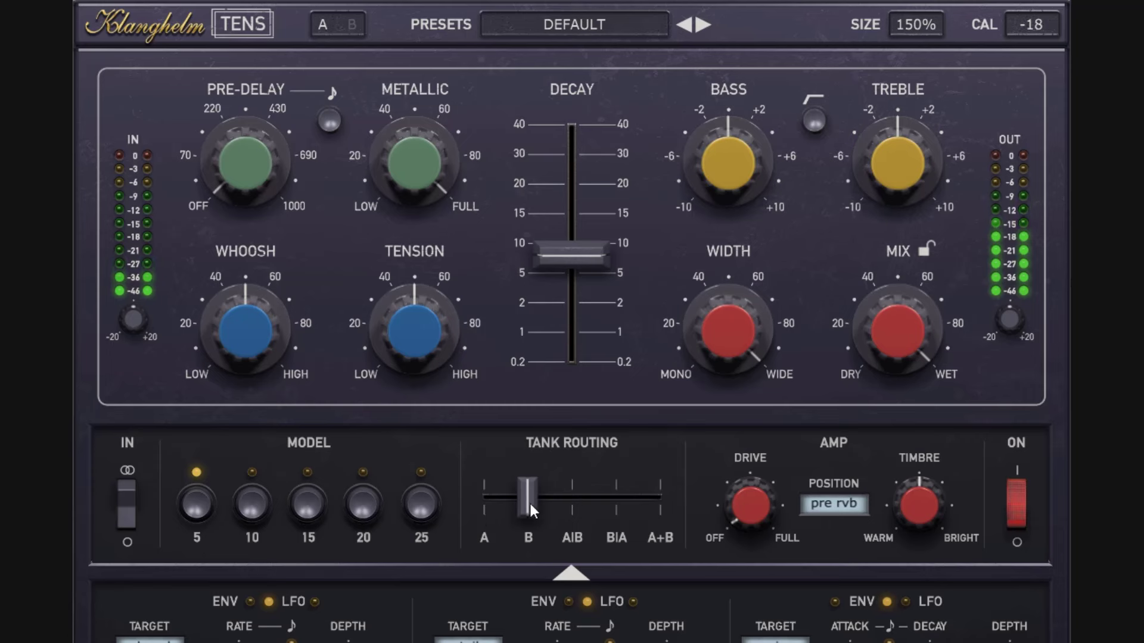
{"action": "left_click", "coordinate": [575, 498]}
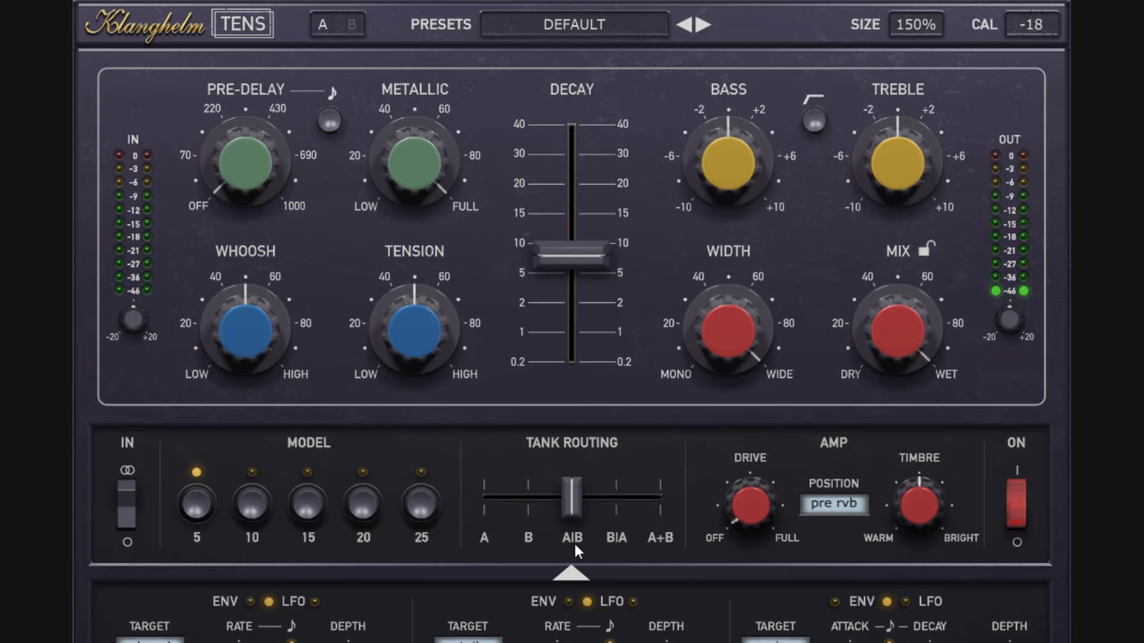
- Try the B|A and A+B tank routings, compare with A|B, and return to A+B
{"action": "left_click", "coordinate": [615, 498]}
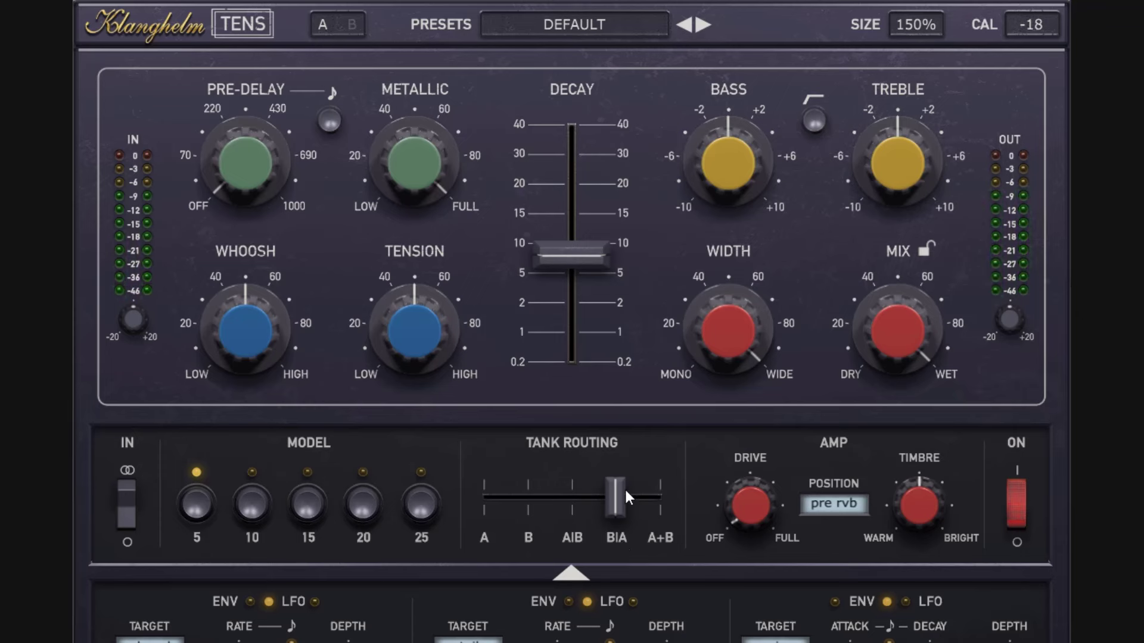
{"action": "left_click", "coordinate": [658, 498]}
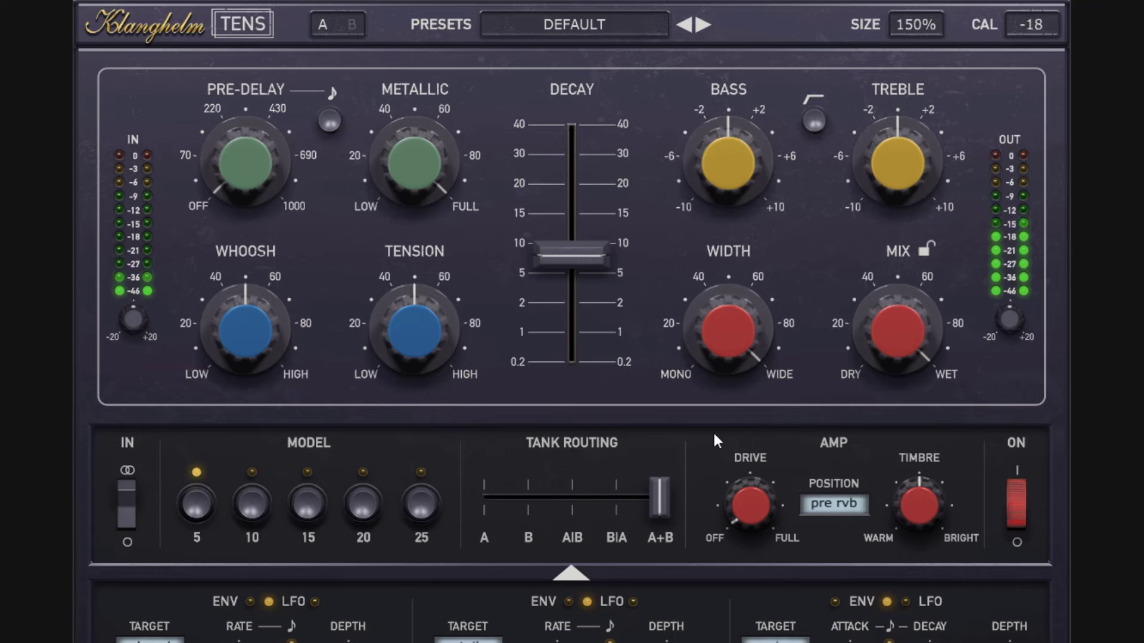
{"action": "left_click", "coordinate": [580, 497]}
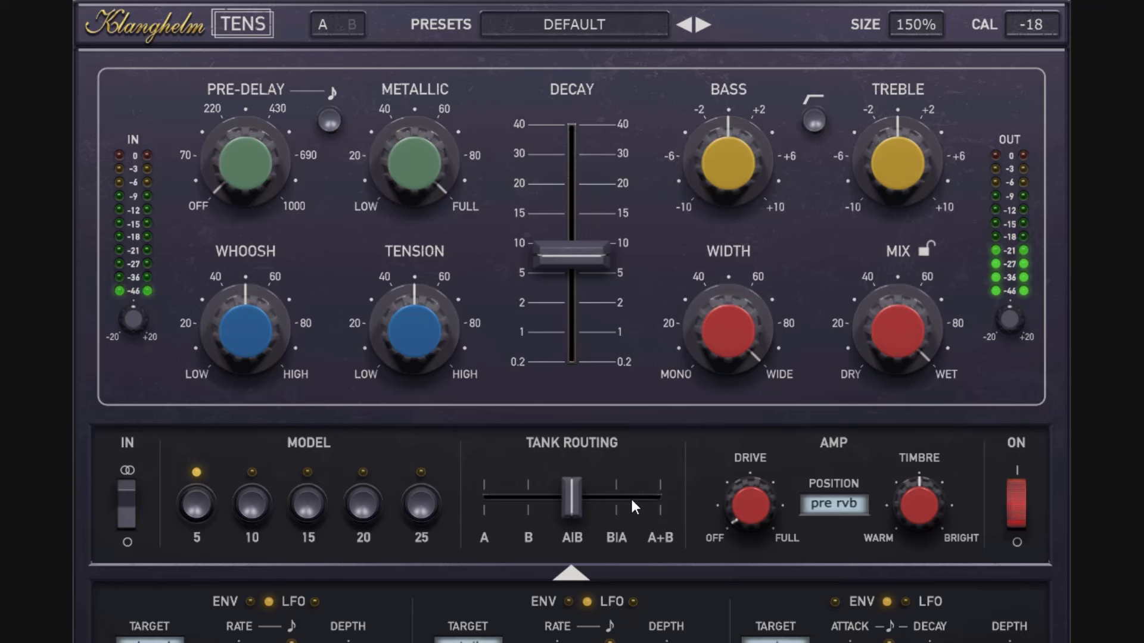
{"action": "left_click", "coordinate": [655, 497]}
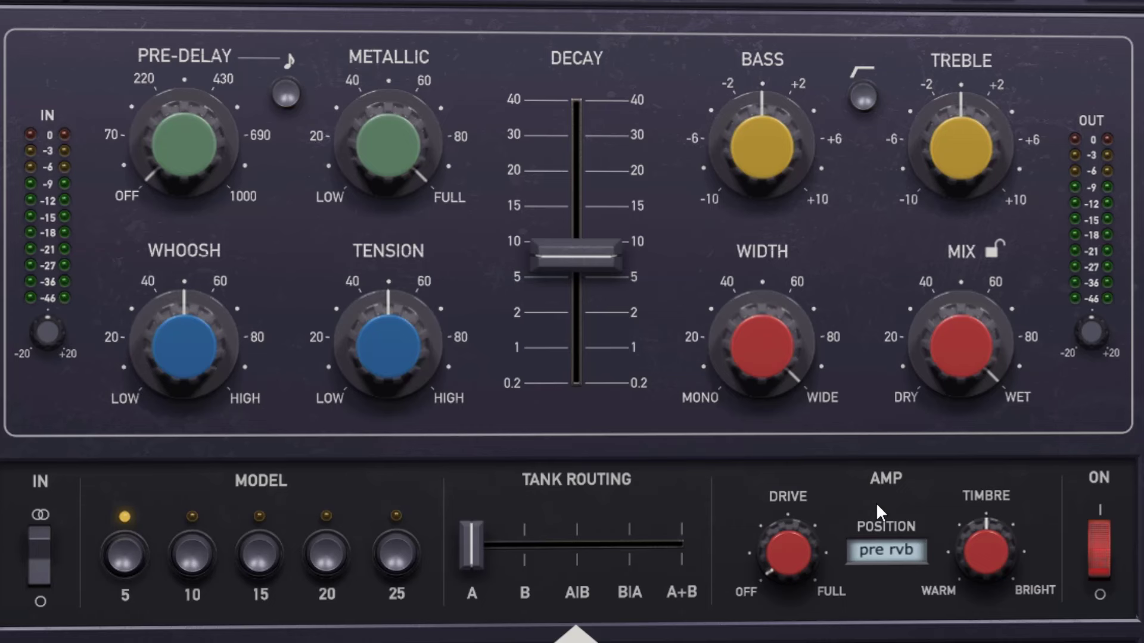
- Compare the amp drive near full and off, and set it to about 9.0
{"action": "mouse_move", "coordinate": [716, 429]}
{"action": "left_click_drag", "start_coordinate": [778, 550], "coordinate": [814, 361]}
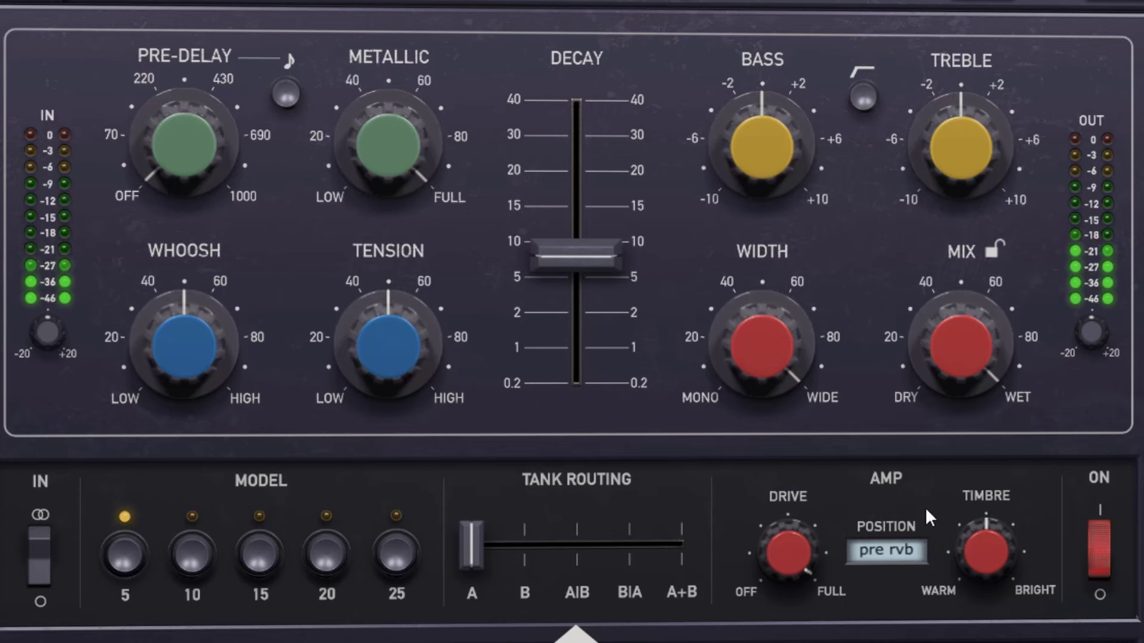
{"action": "left_click_drag", "start_coordinate": [787, 553], "coordinate": [787, 615]}
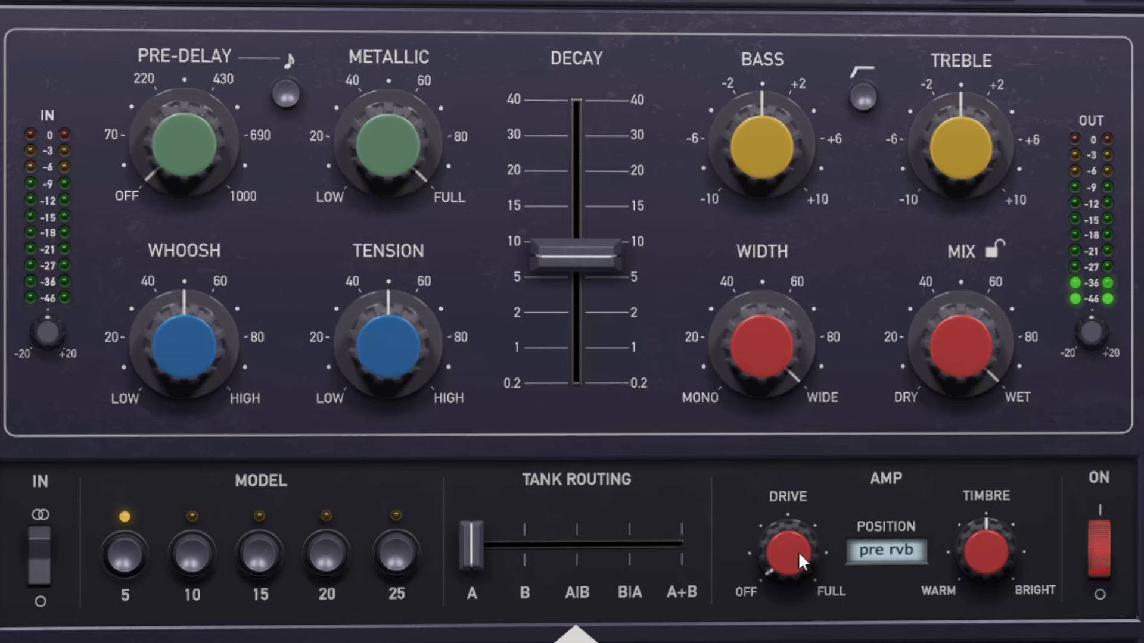
{"action": "double_click", "coordinate": [811, 543]}
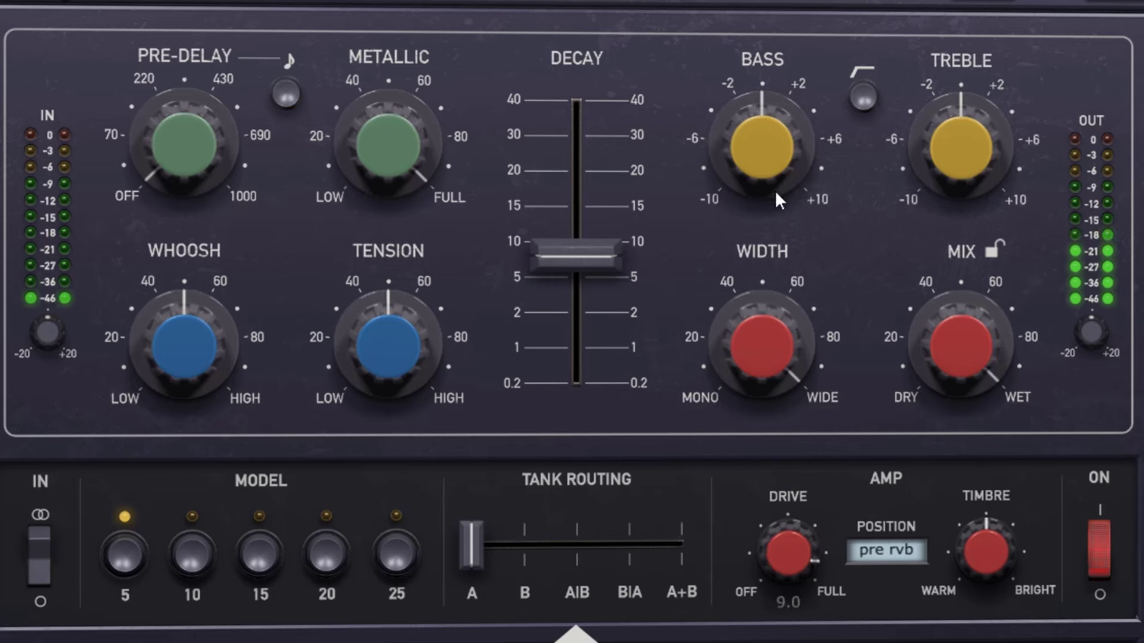
- Try an output gain of about 5.6 and the amp timbre turned towards bright
{"action": "left_click_drag", "start_coordinate": [1095, 333], "coordinate": [1093, 300]}
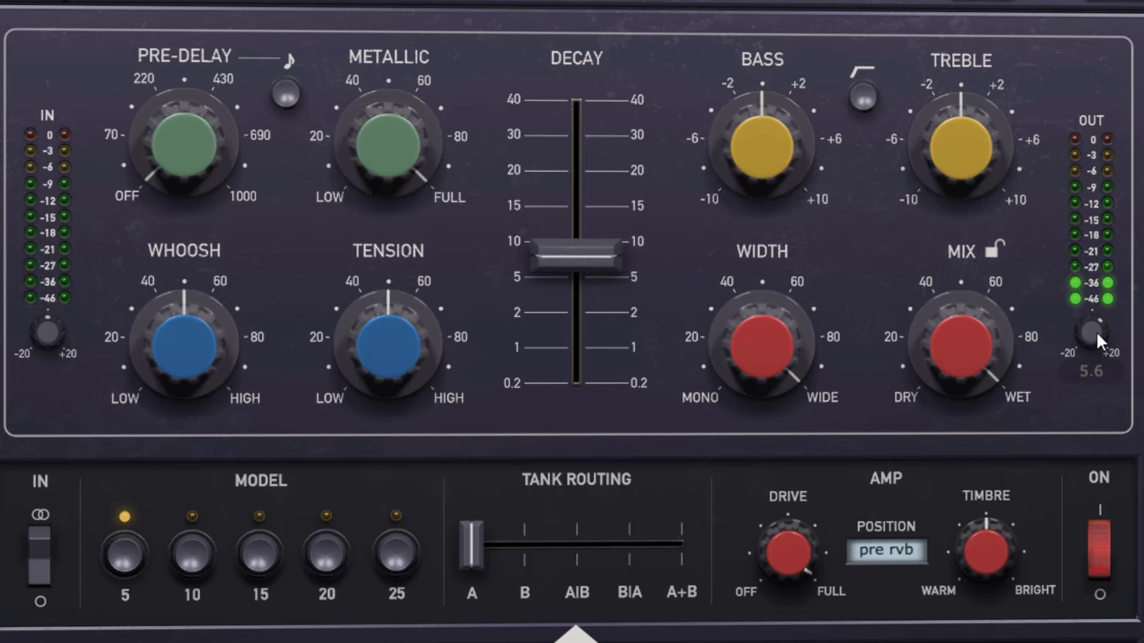
{"action": "mouse_move", "coordinate": [802, 597]}
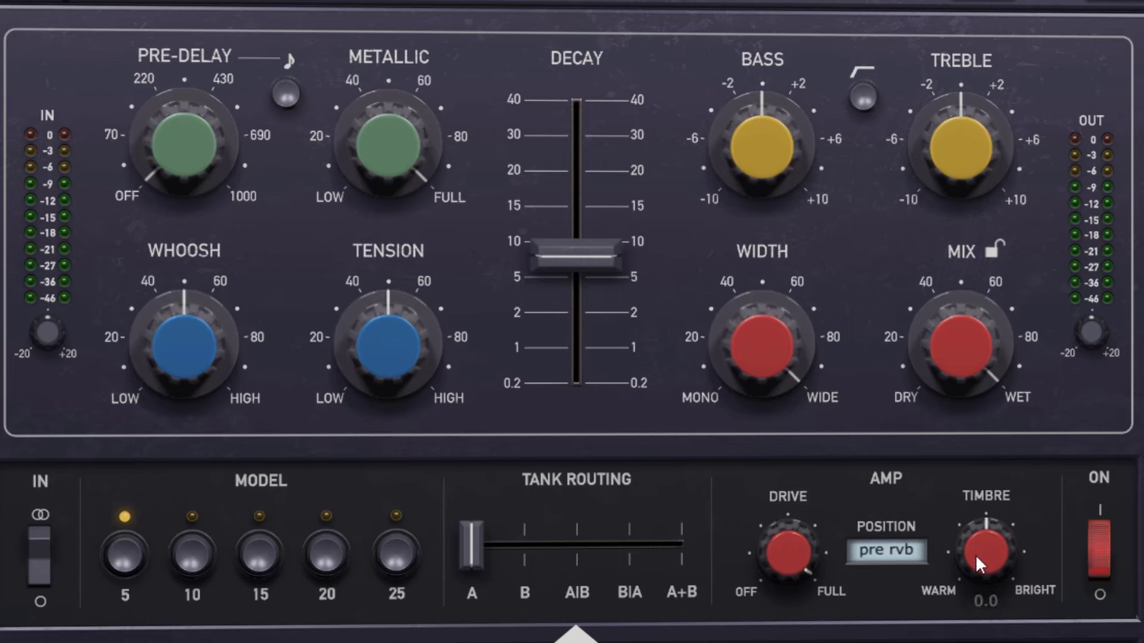
{"action": "left_click_drag", "start_coordinate": [975, 555], "coordinate": [983, 297]}
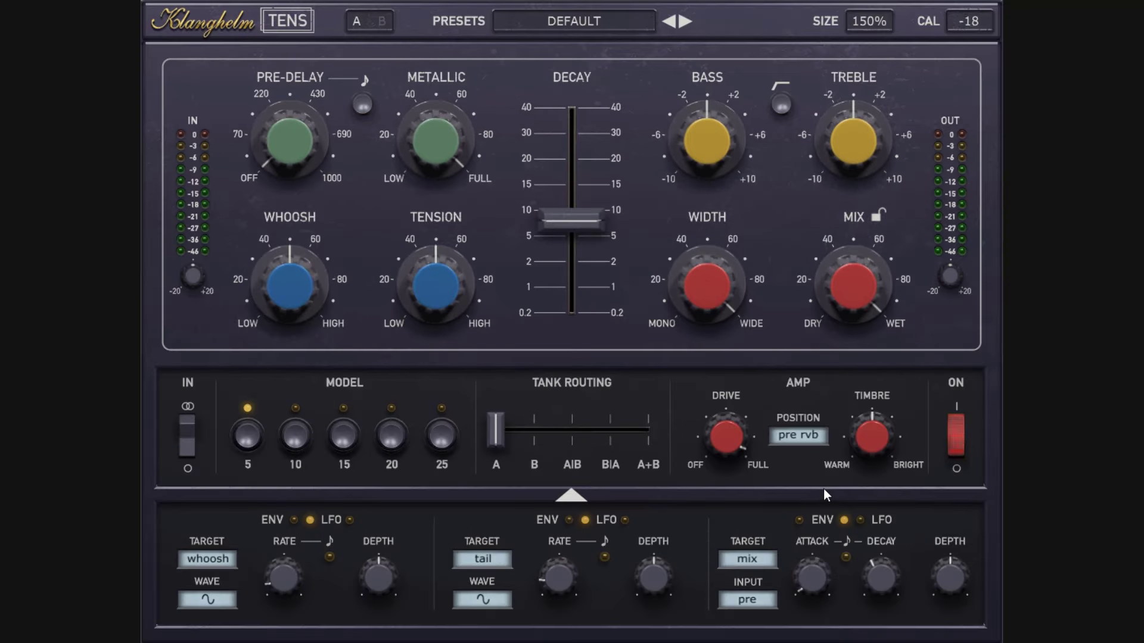
- Set the amp position to pre dry, and change it to solo
{"action": "left_click", "coordinate": [810, 439]}
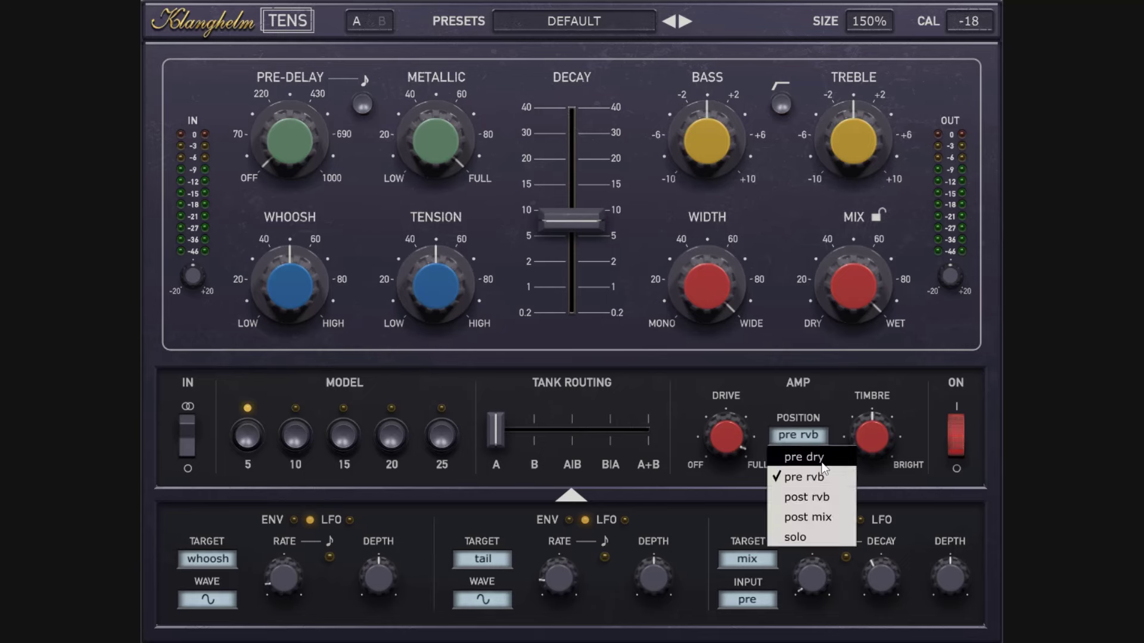
{"action": "left_click", "coordinate": [803, 457]}
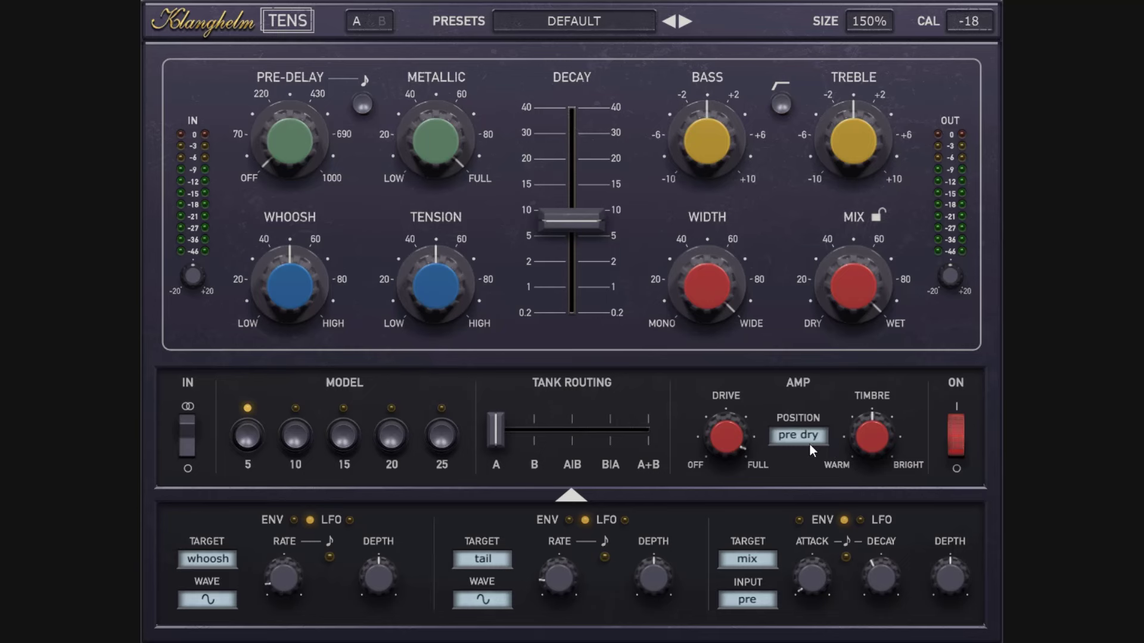
{"action": "left_click", "coordinate": [810, 442]}
{"action": "left_click", "coordinate": [801, 536]}
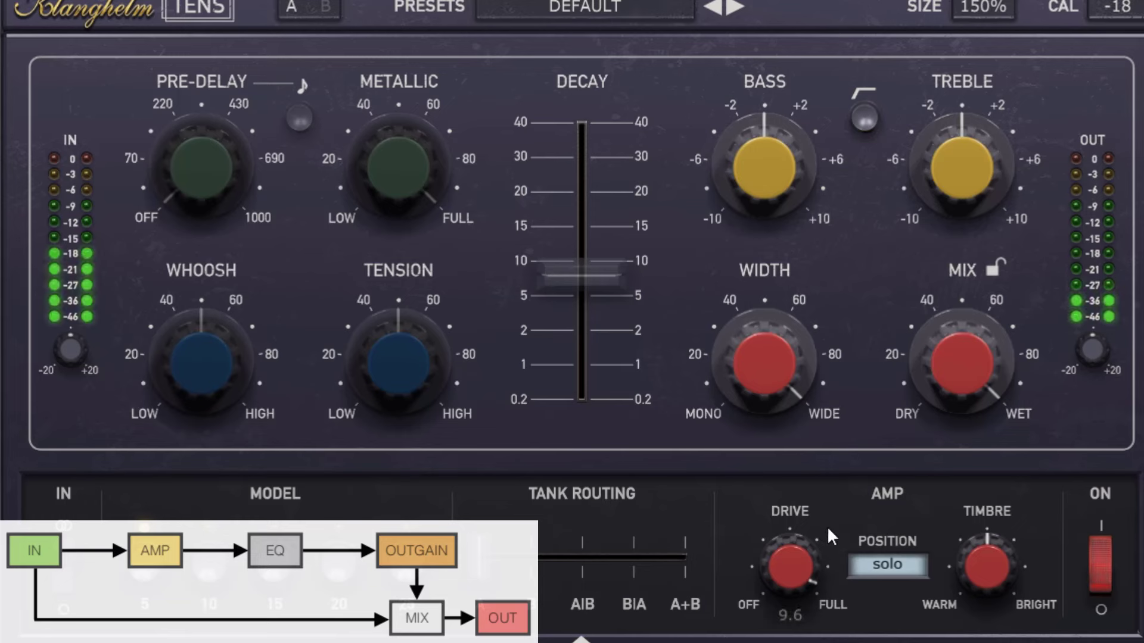
- Turn the amp drive off in solo mode, and compare the mix at dry and wet, ending on wet
{"action": "left_click_drag", "start_coordinate": [952, 364], "coordinate": [957, 497]}
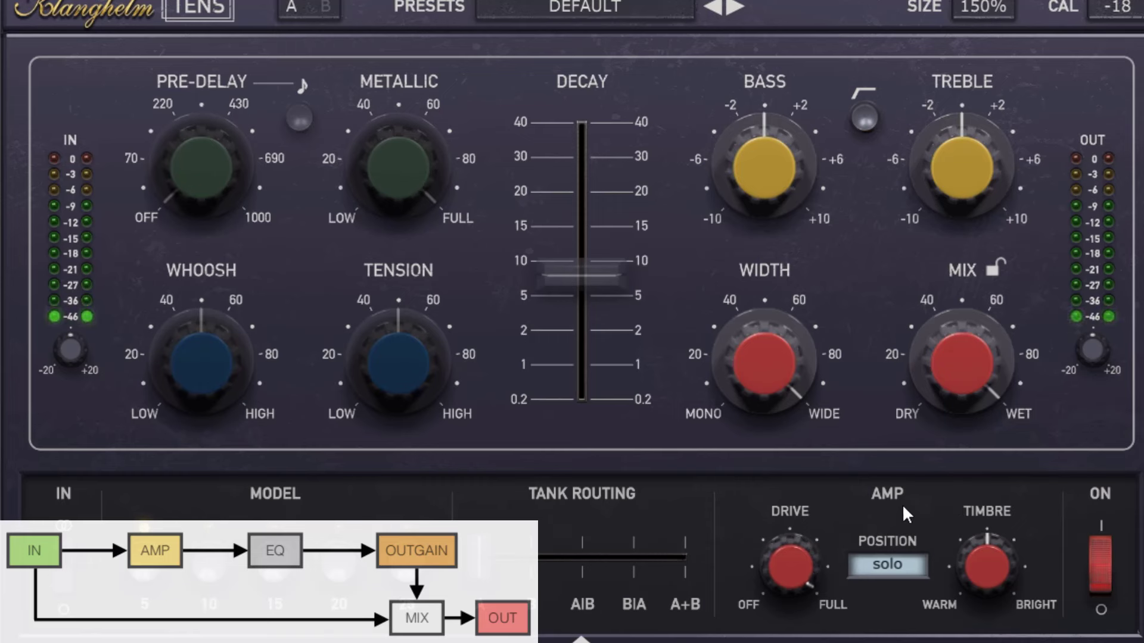
{"action": "mouse_move", "coordinate": [804, 561]}
{"action": "left_mouse_down"}
{"action": "mouse_move", "coordinate": [804, 605]}
{"action": "mouse_move", "coordinate": [792, 563]}
{"action": "left_mouse_up"}
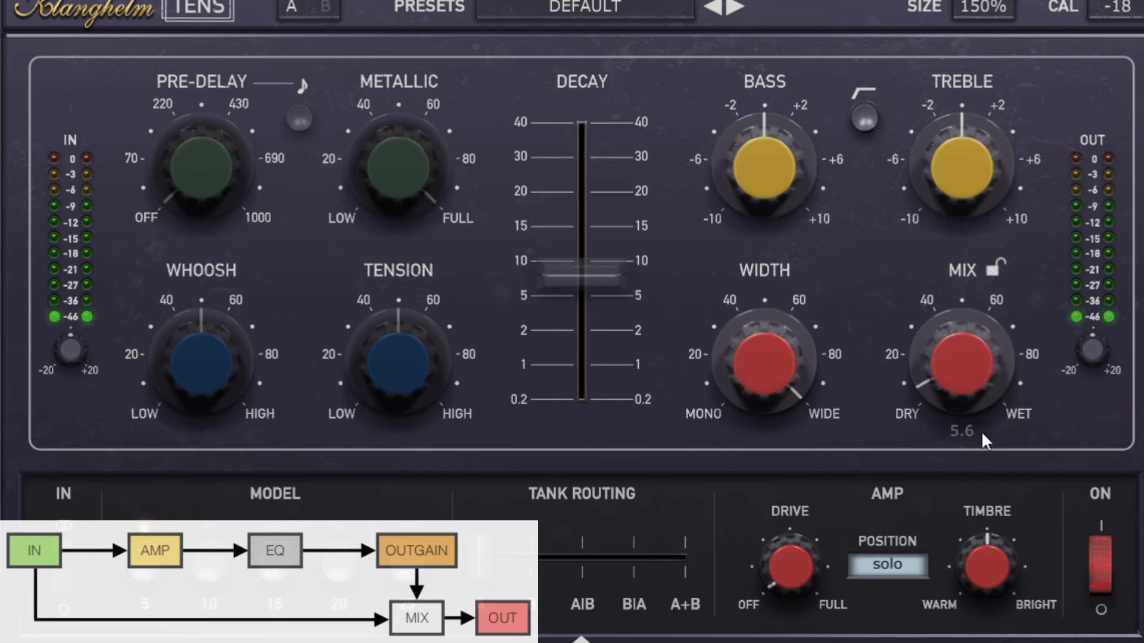
{"action": "mouse_move", "coordinate": [983, 526]}
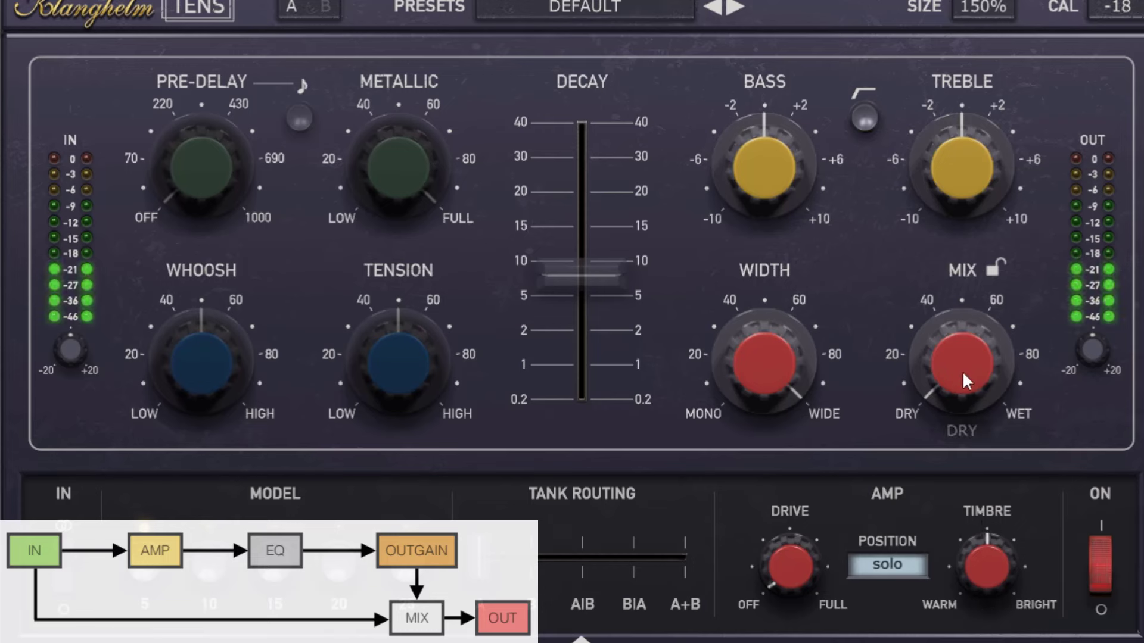
{"action": "left_click_drag", "start_coordinate": [963, 371], "coordinate": [981, 286]}
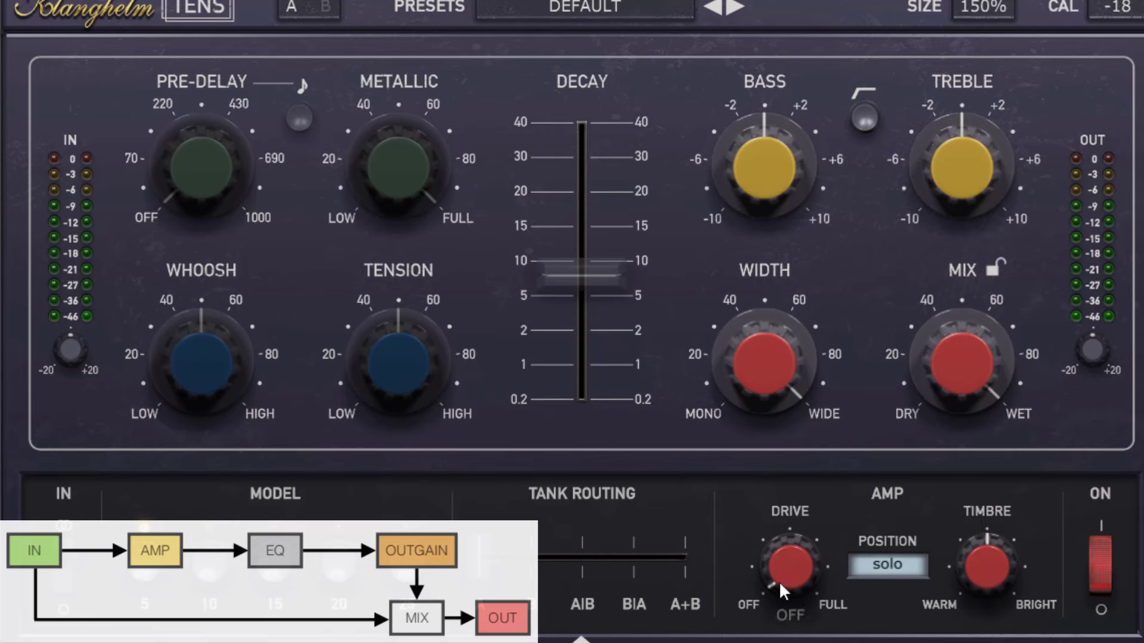
- Compare models 10, 15, 20 and 25 at full amp drive in solo mode, and return to model 5 with the drive just below halfway
{"action": "left_click_drag", "start_coordinate": [790, 575], "coordinate": [787, 556]}
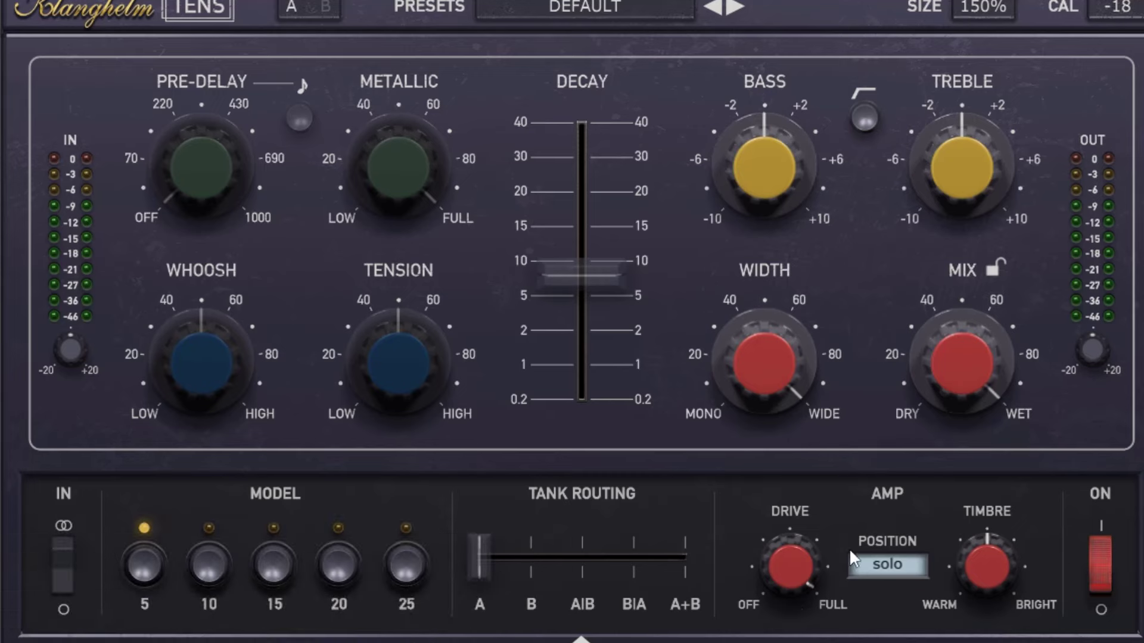
{"action": "left_click", "coordinate": [220, 570]}
{"action": "left_click", "coordinate": [277, 563]}
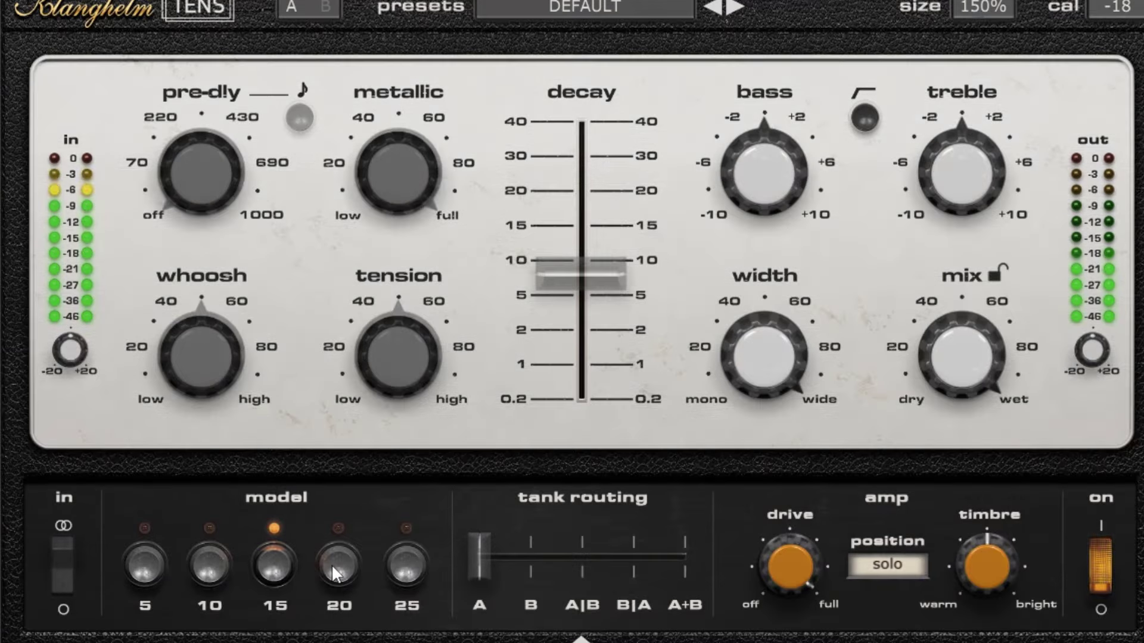
{"action": "left_click", "coordinate": [341, 563]}
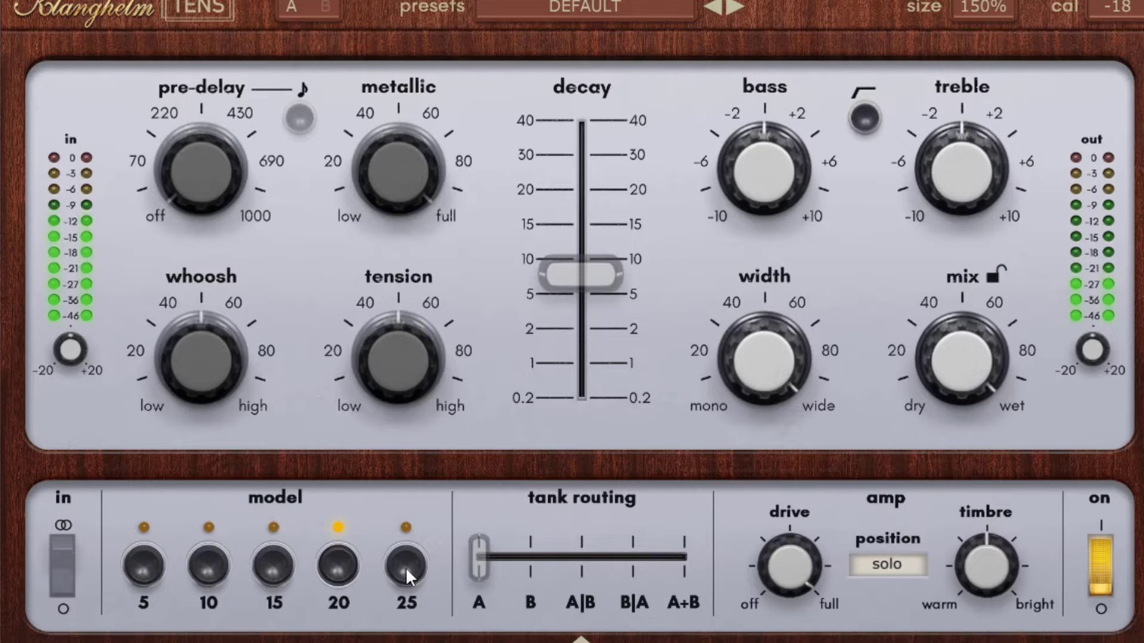
{"action": "left_click", "coordinate": [406, 568]}
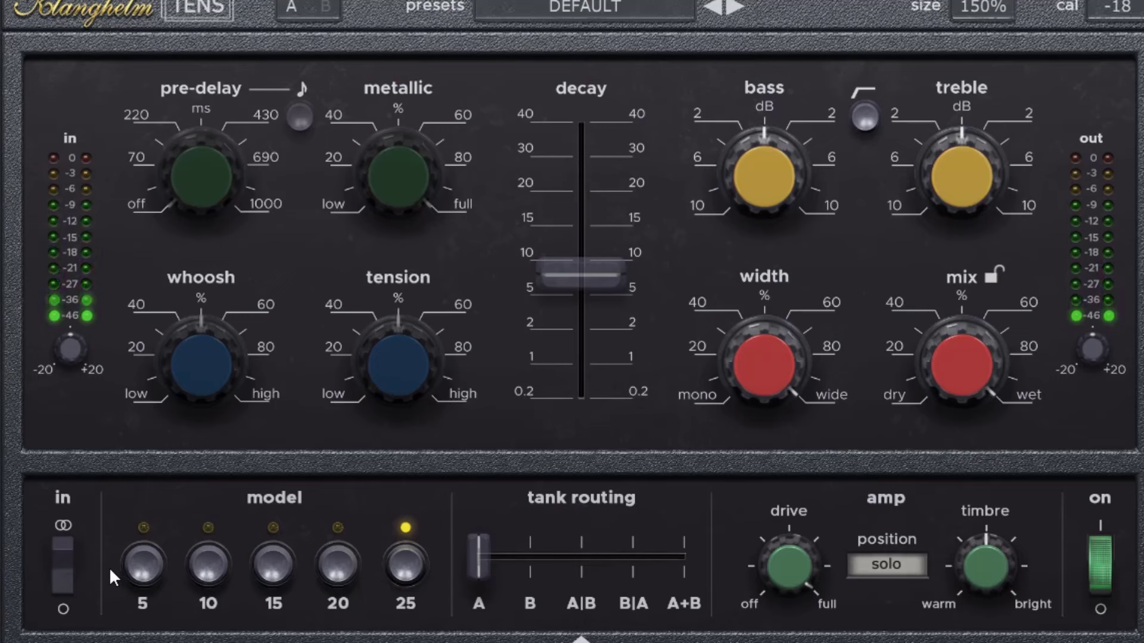
{"action": "left_click", "coordinate": [148, 563]}
{"action": "left_click_drag", "start_coordinate": [793, 553], "coordinate": [793, 632]}
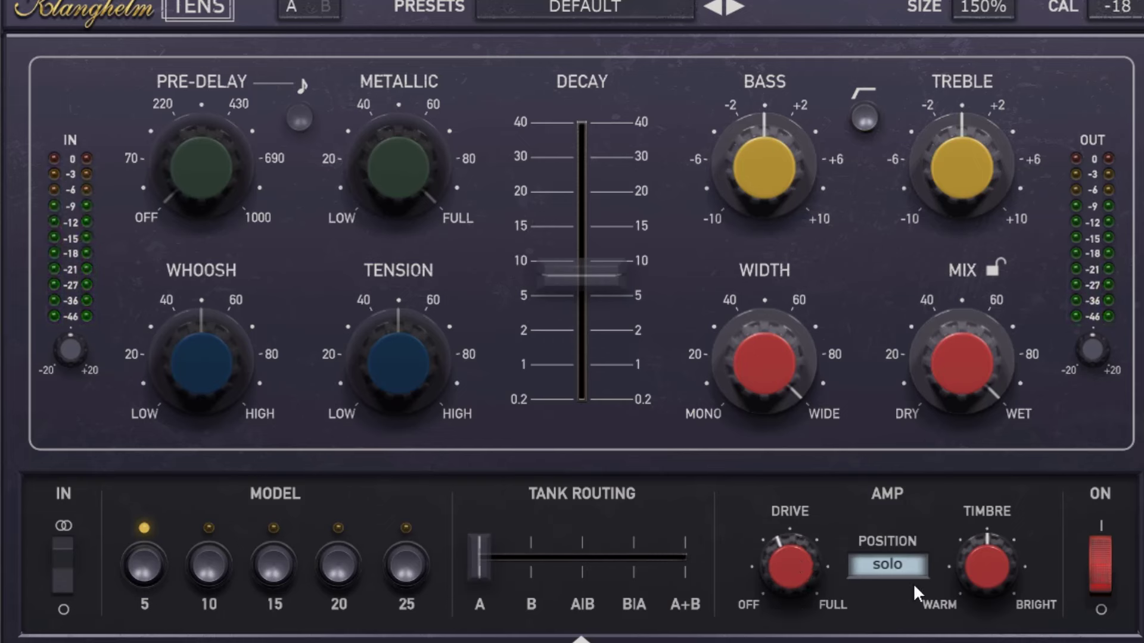
{"action": "mouse_move", "coordinate": [804, 569]}
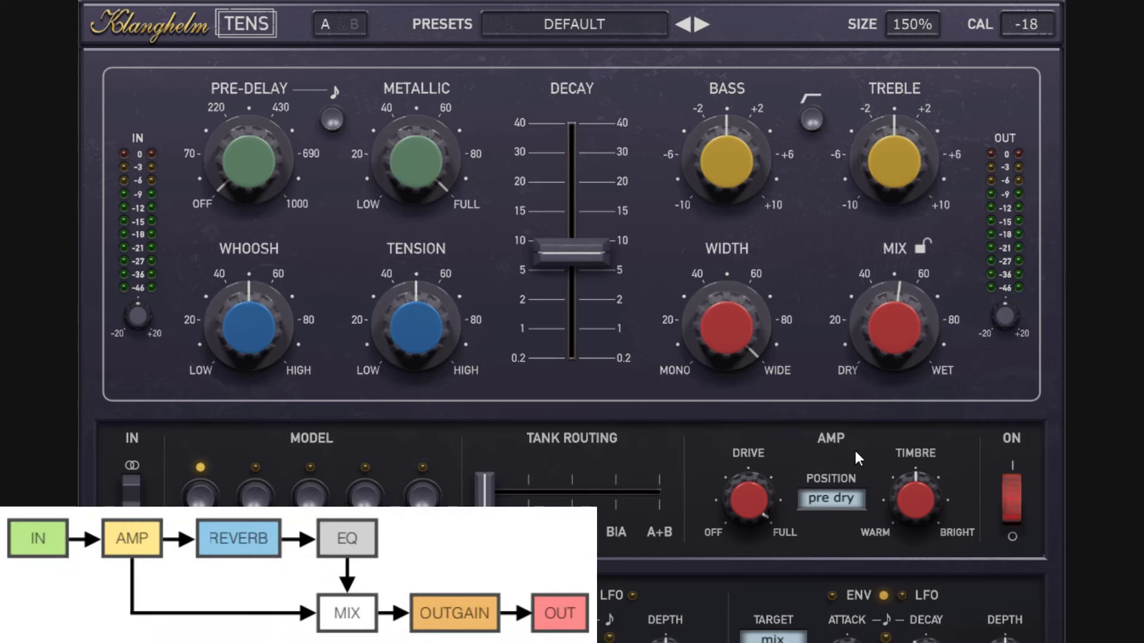
- Turn the mix fully dry with the amp position at pre dry
{"action": "mouse_move", "coordinate": [858, 293]}
{"action": "left_click_drag", "start_coordinate": [889, 341], "coordinate": [822, 520]}
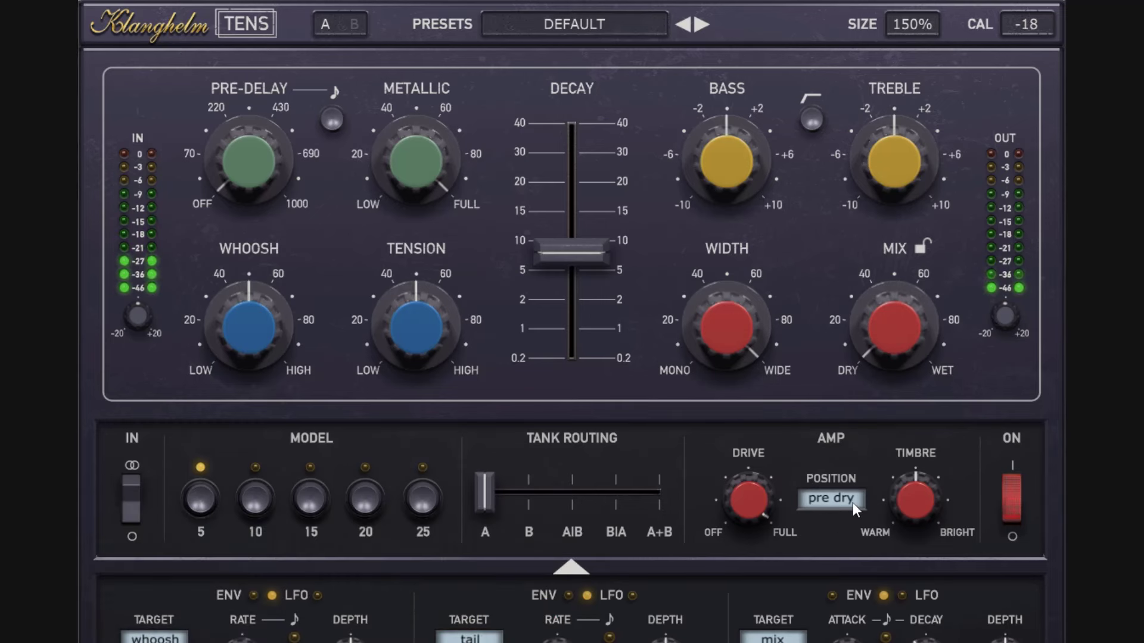
{"action": "mouse_move", "coordinate": [750, 490]}
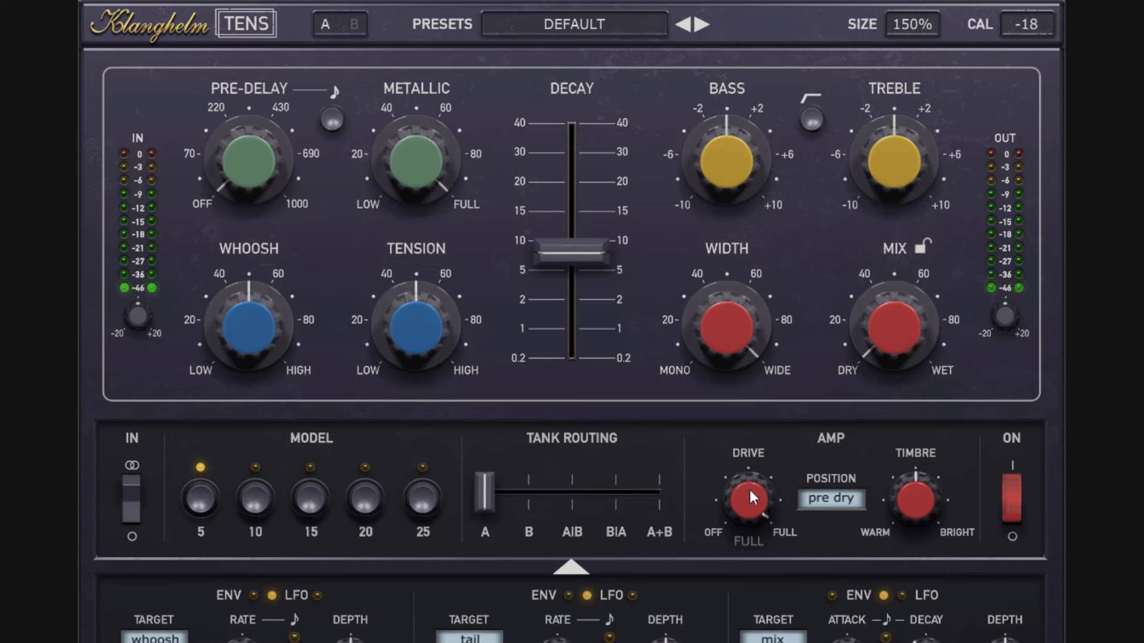
- Compare the solo amp position with pre dry, ending on pre dry, and raise the mix to about 60
{"action": "left_click", "coordinate": [844, 497]}
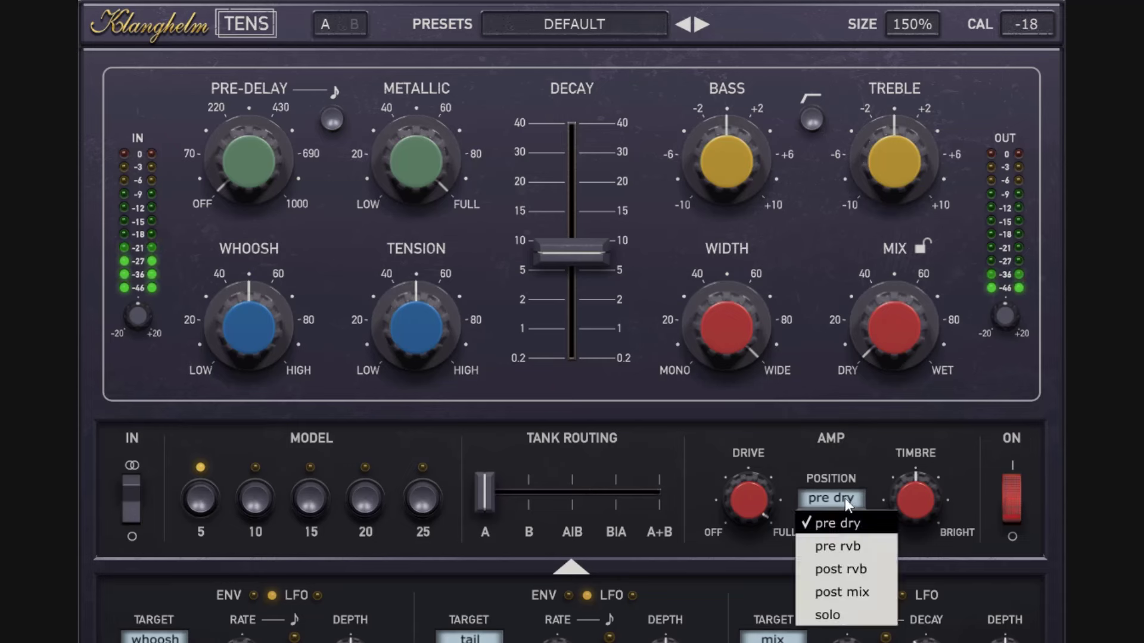
{"action": "left_click", "coordinate": [847, 615]}
{"action": "mouse_move", "coordinate": [888, 480]}
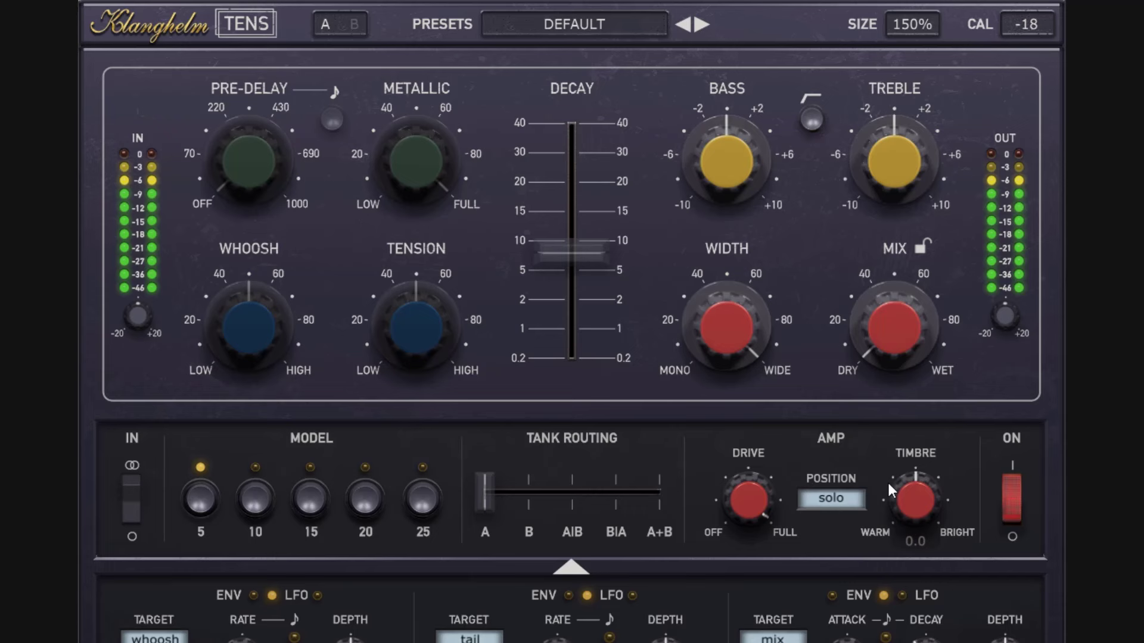
{"action": "left_click", "coordinate": [850, 498]}
{"action": "left_click", "coordinate": [849, 522]}
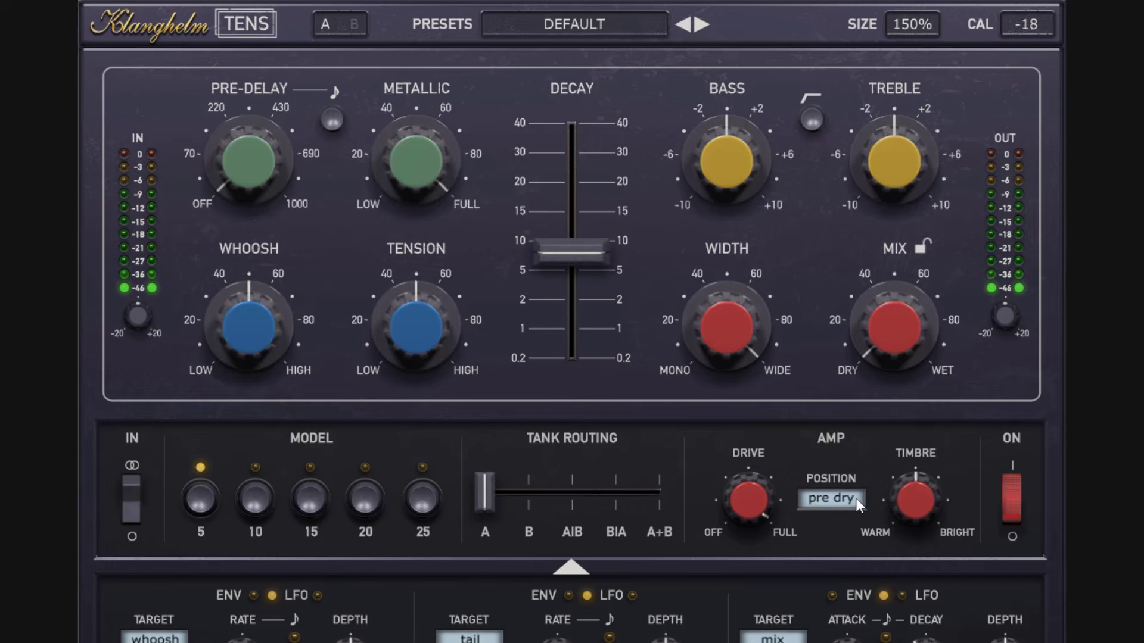
{"action": "left_click_drag", "start_coordinate": [871, 376], "coordinate": [877, 205]}
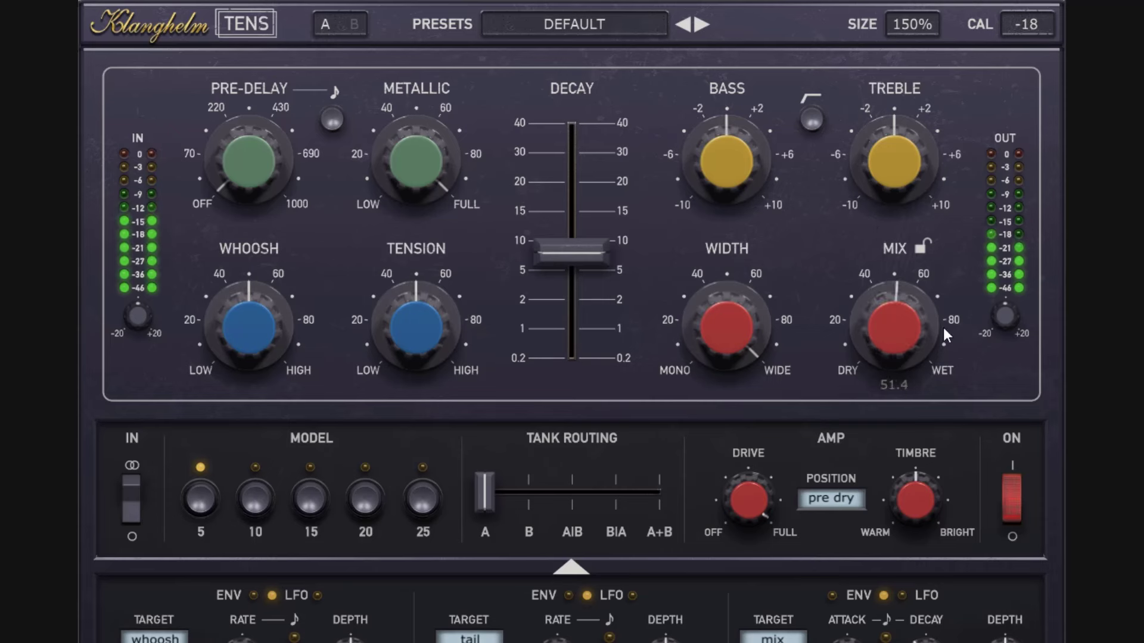
{"action": "left_click_drag", "start_coordinate": [943, 327], "coordinate": [905, 311]}
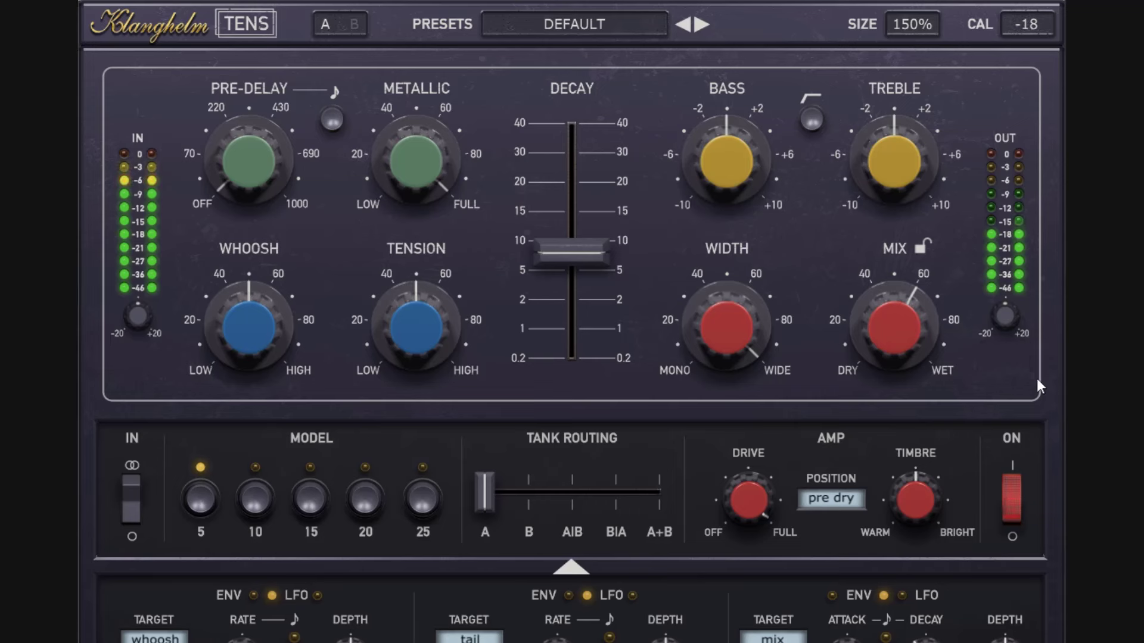
- Set the amp position to pre rvb and turn the mix fully dry
{"action": "left_click", "coordinate": [834, 500]}
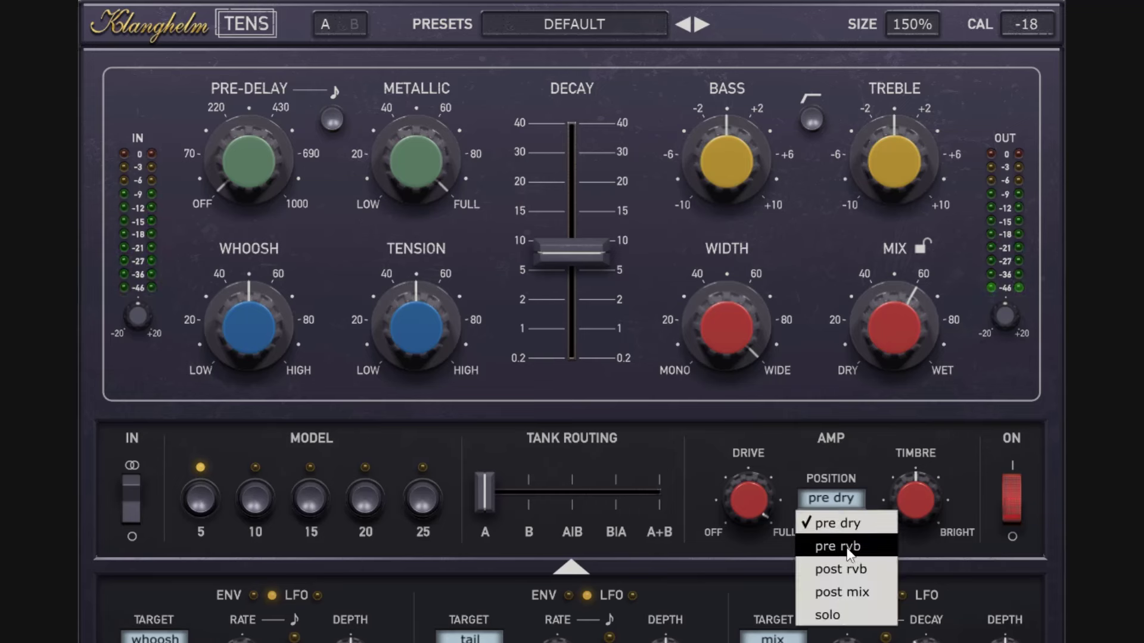
{"action": "left_click", "coordinate": [850, 547]}
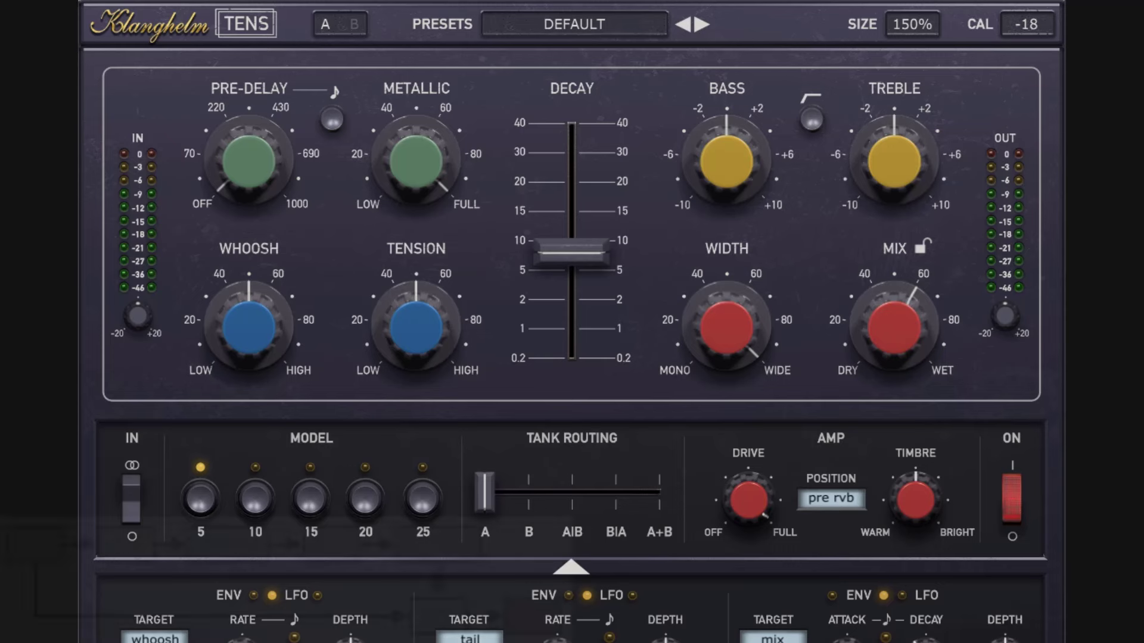
{"action": "left_click_drag", "start_coordinate": [884, 321], "coordinate": [927, 543]}
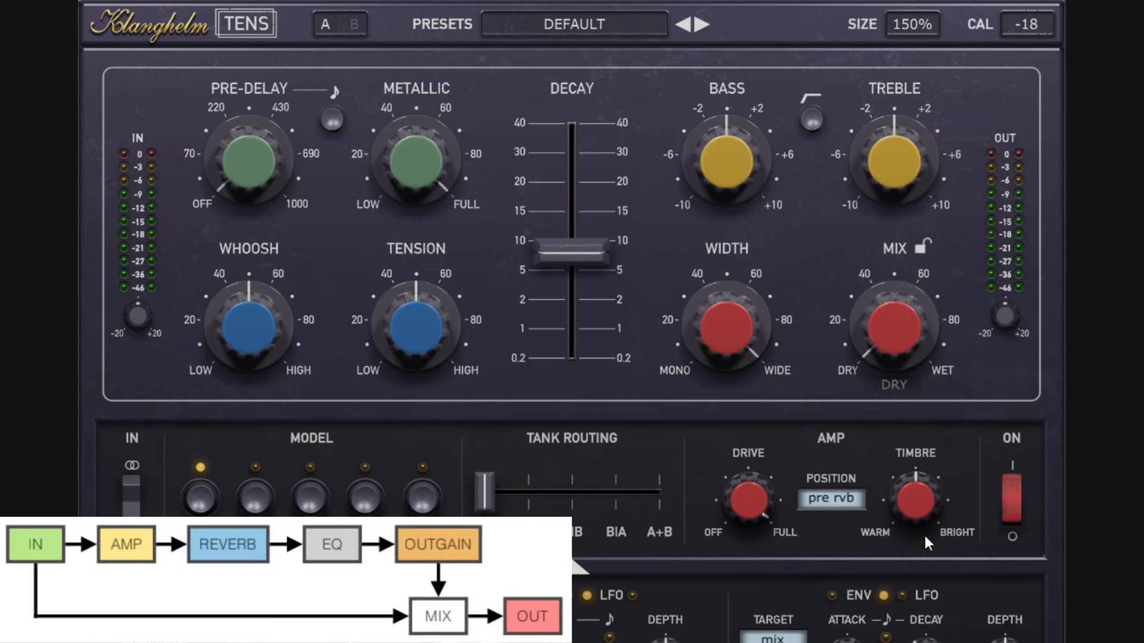
{"action": "mouse_move", "coordinate": [766, 509]}
- Try the mix at about 57, and compare it fully dry and fully wet, ending on wet
{"action": "left_click_drag", "start_coordinate": [903, 332], "coordinate": [924, 215]}
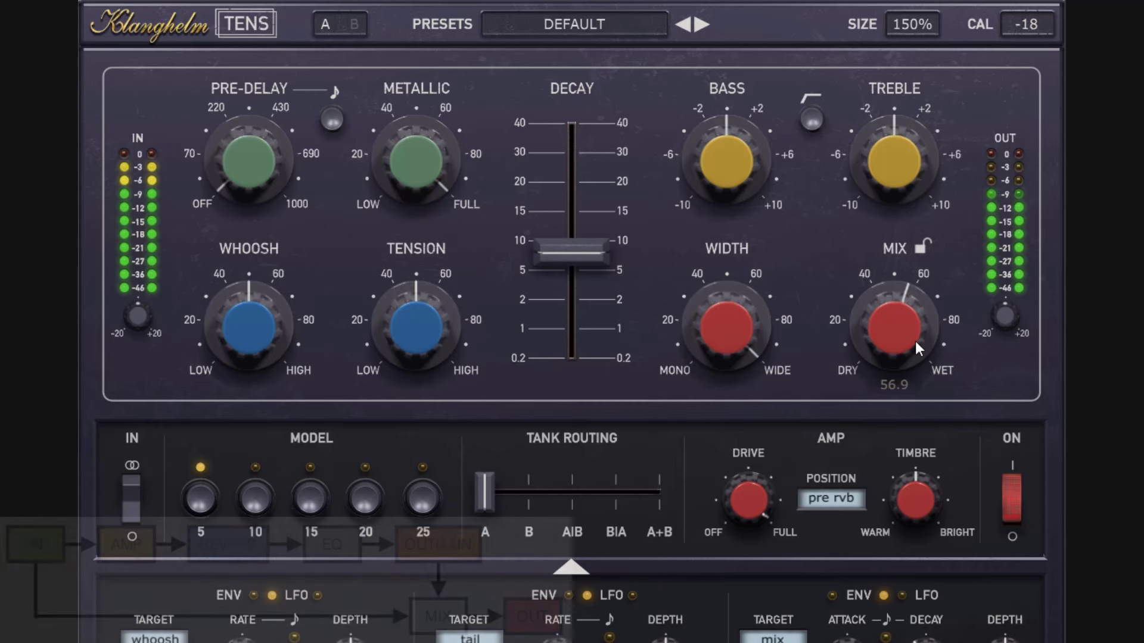
{"action": "left_click_drag", "start_coordinate": [915, 340], "coordinate": [911, 277]}
{"action": "left_click_drag", "start_coordinate": [901, 354], "coordinate": [925, 542]}
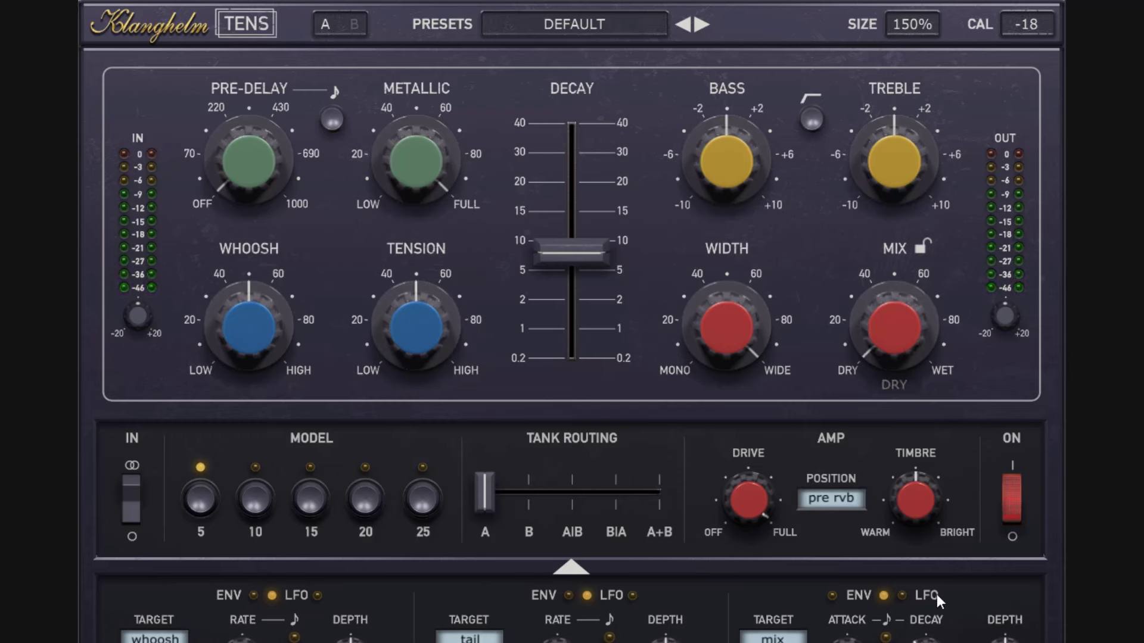
{"action": "left_click_drag", "start_coordinate": [937, 594], "coordinate": [925, 156]}
{"action": "mouse_move", "coordinate": [925, 156]}
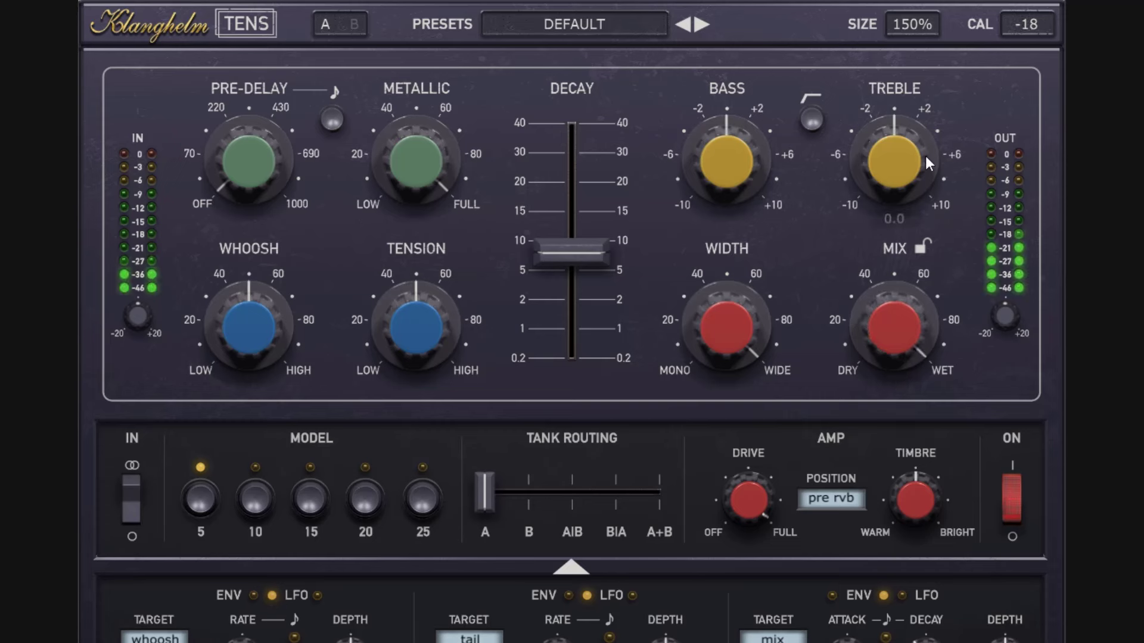
- Set the amp position to post rvb and lower the mix to about 60
{"action": "left_click", "coordinate": [831, 498]}
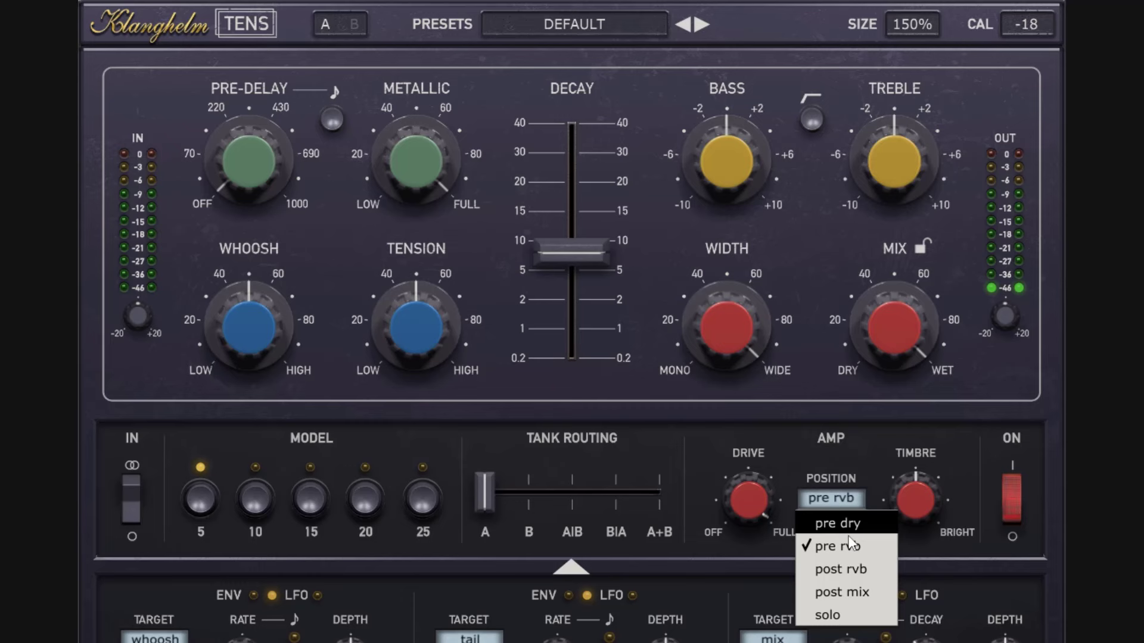
{"action": "left_click", "coordinate": [856, 571]}
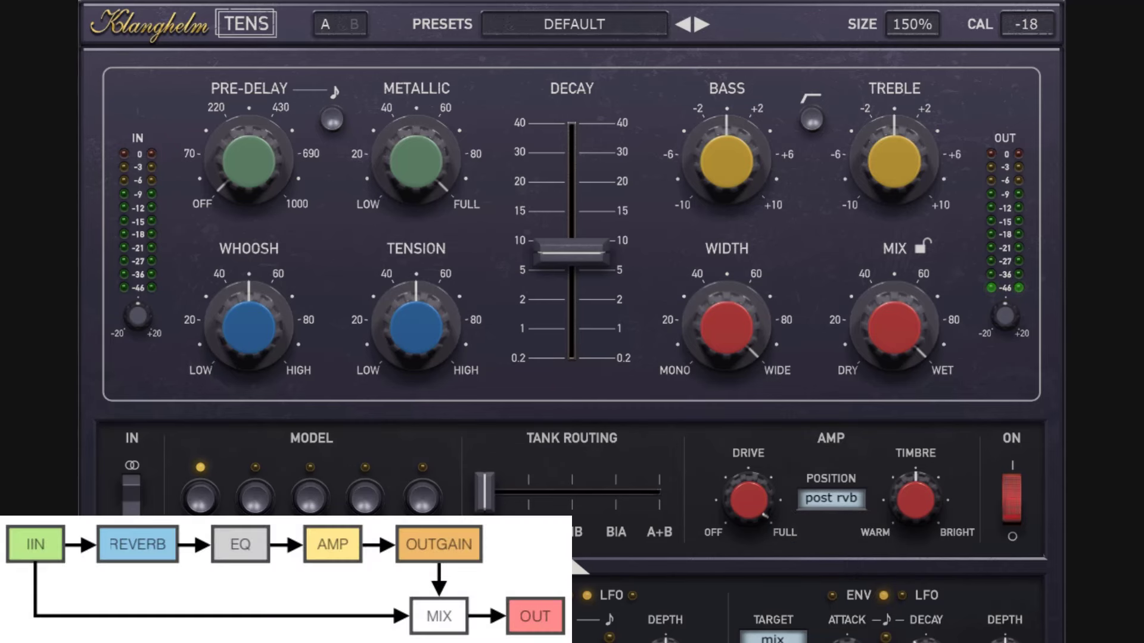
{"action": "mouse_move", "coordinate": [1004, 364]}
- Try the amp drive at about 8.8 in the post rvb position, and return it to full
{"action": "left_click_drag", "start_coordinate": [783, 484], "coordinate": [762, 465]}
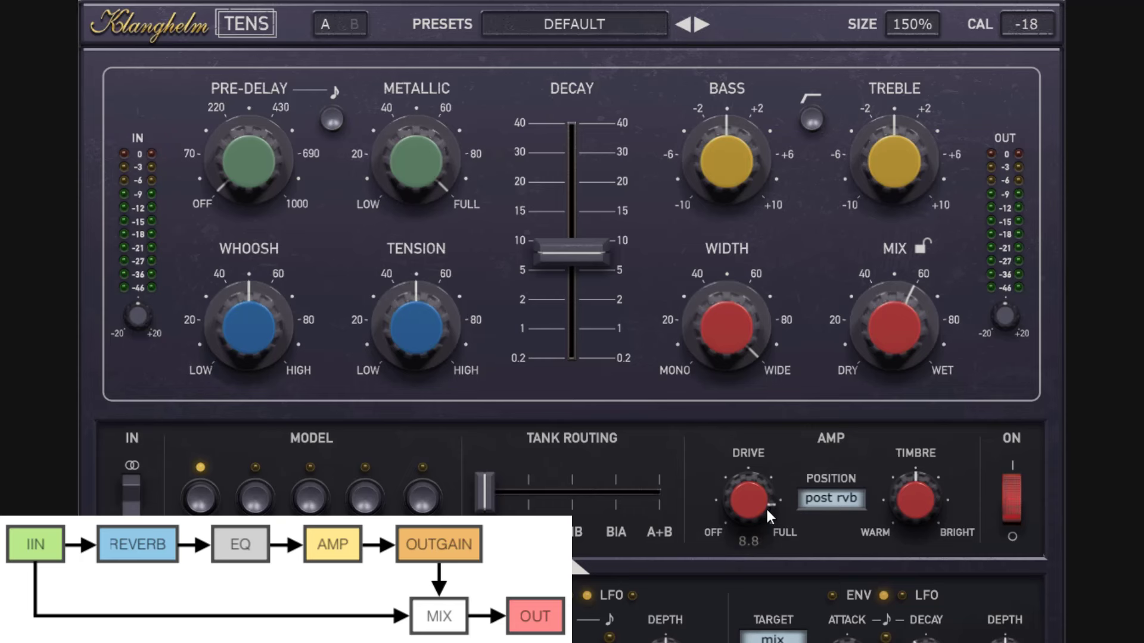
{"action": "left_click_drag", "start_coordinate": [767, 510], "coordinate": [769, 449]}
{"action": "mouse_move", "coordinate": [1025, 311]}
{"action": "mouse_move", "coordinate": [920, 327]}
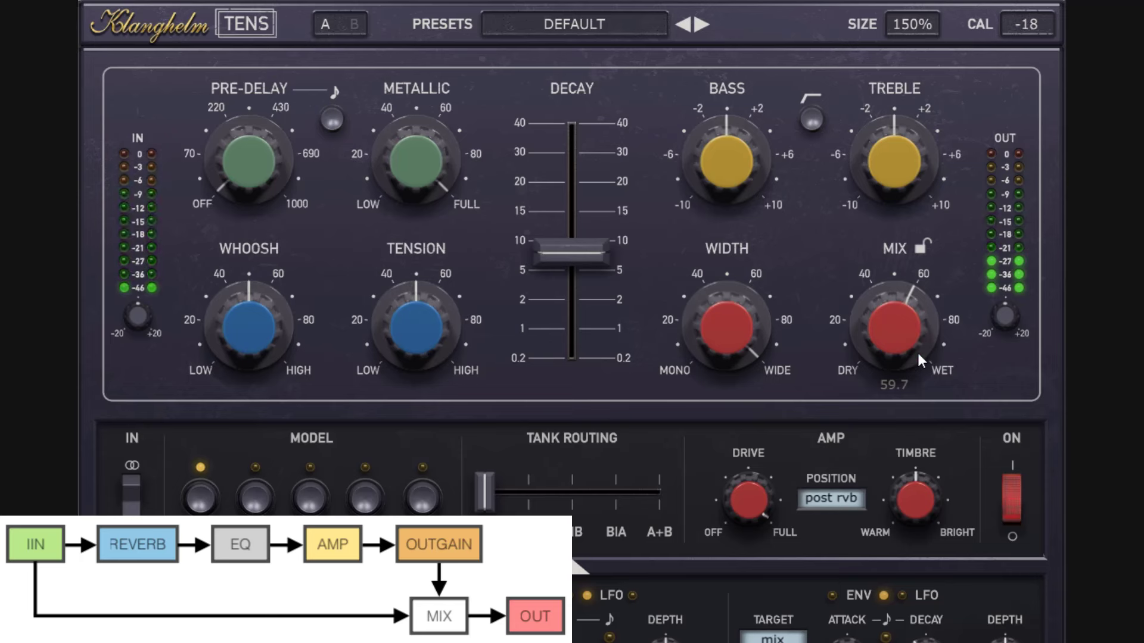
{"action": "mouse_move", "coordinate": [750, 509]}
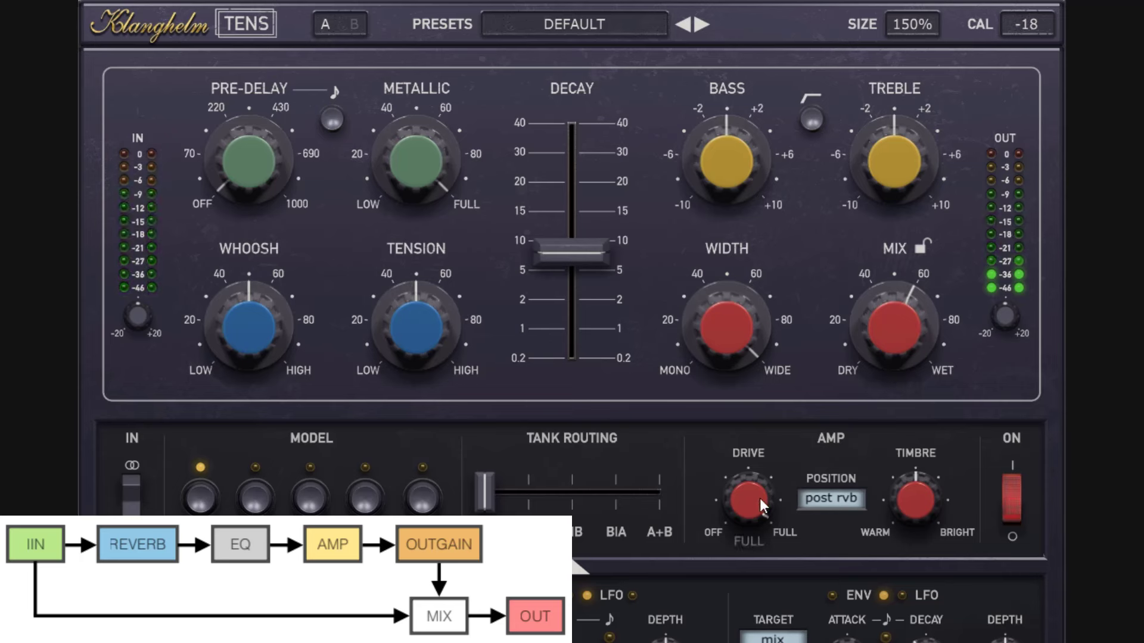
- Turn the mix fully wet, and try the amp drive at about 5.3 before settling on about 7.8
{"action": "left_click_drag", "start_coordinate": [765, 498], "coordinate": [770, 568]}
{"action": "scroll", "coordinate": [764, 510], "scroll_direction": "down", "scroll_amount": 3}
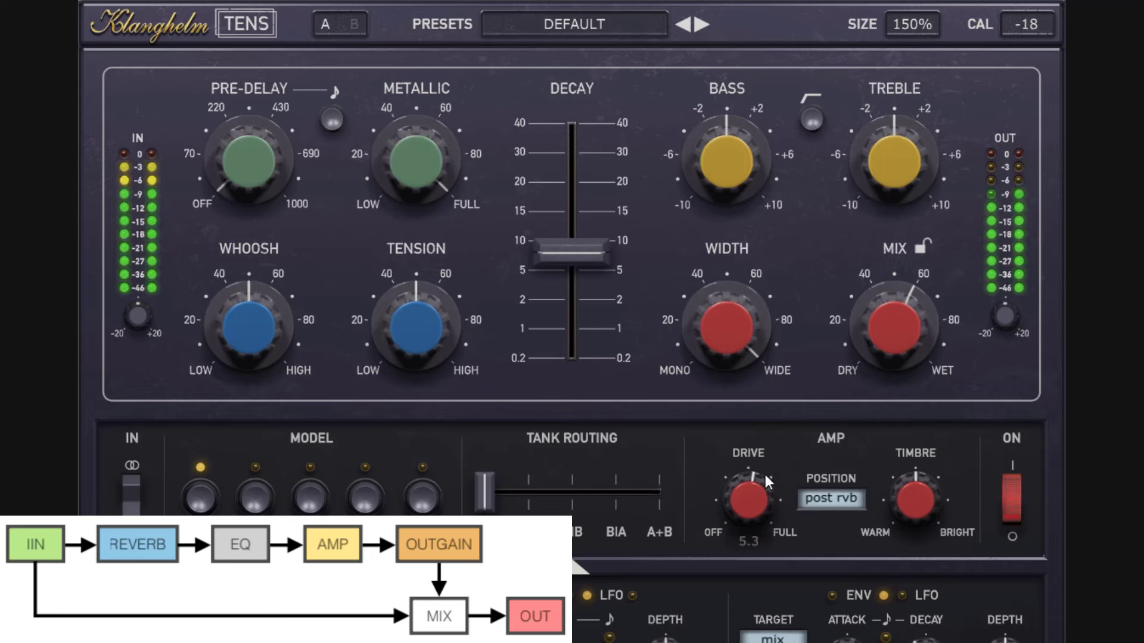
{"action": "left_click_drag", "start_coordinate": [878, 377], "coordinate": [907, 190]}
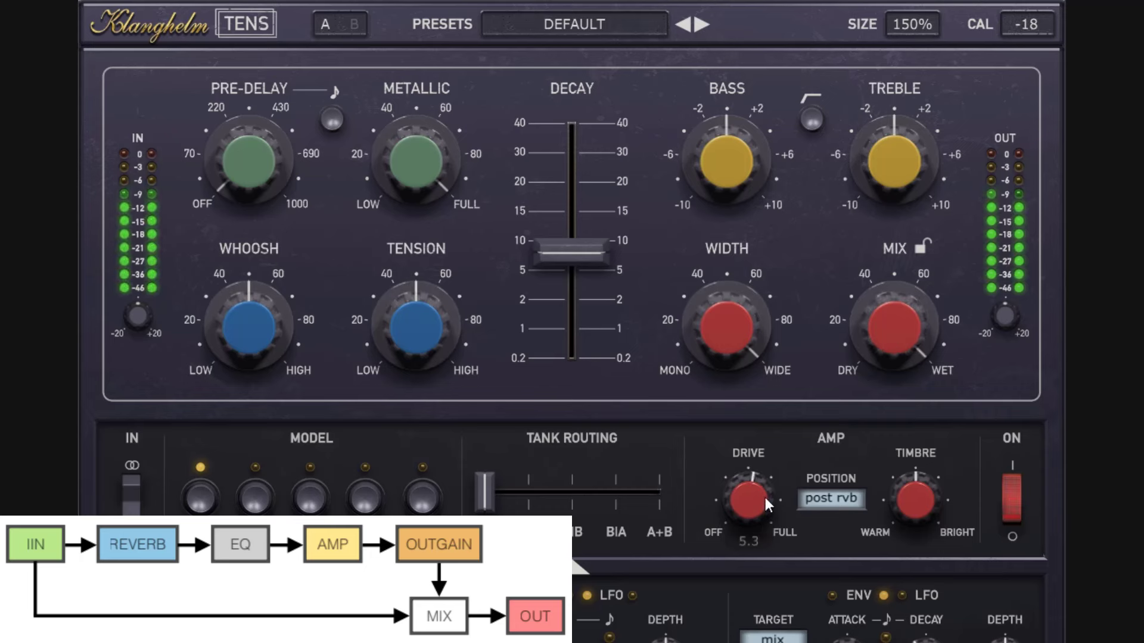
{"action": "left_click_drag", "start_coordinate": [761, 498], "coordinate": [755, 461]}
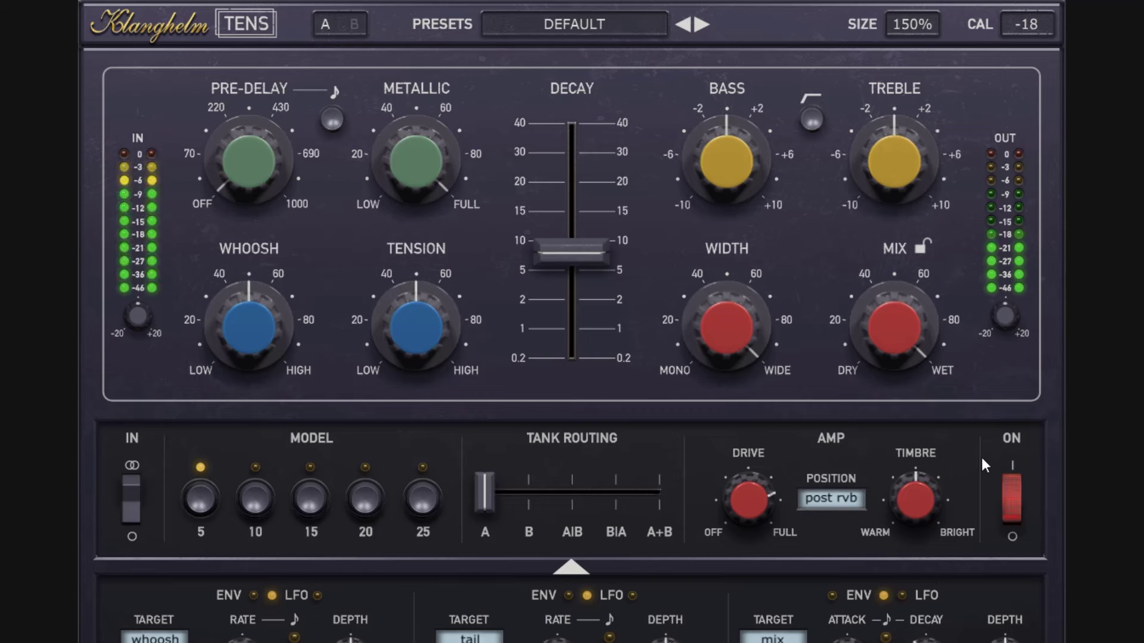
- Lower the mix to about 32.5, adjust it slightly, and settle it at about 28.4
{"action": "mouse_move", "coordinate": [919, 336]}
{"action": "left_click_drag", "start_coordinate": [901, 312], "coordinate": [925, 397]}
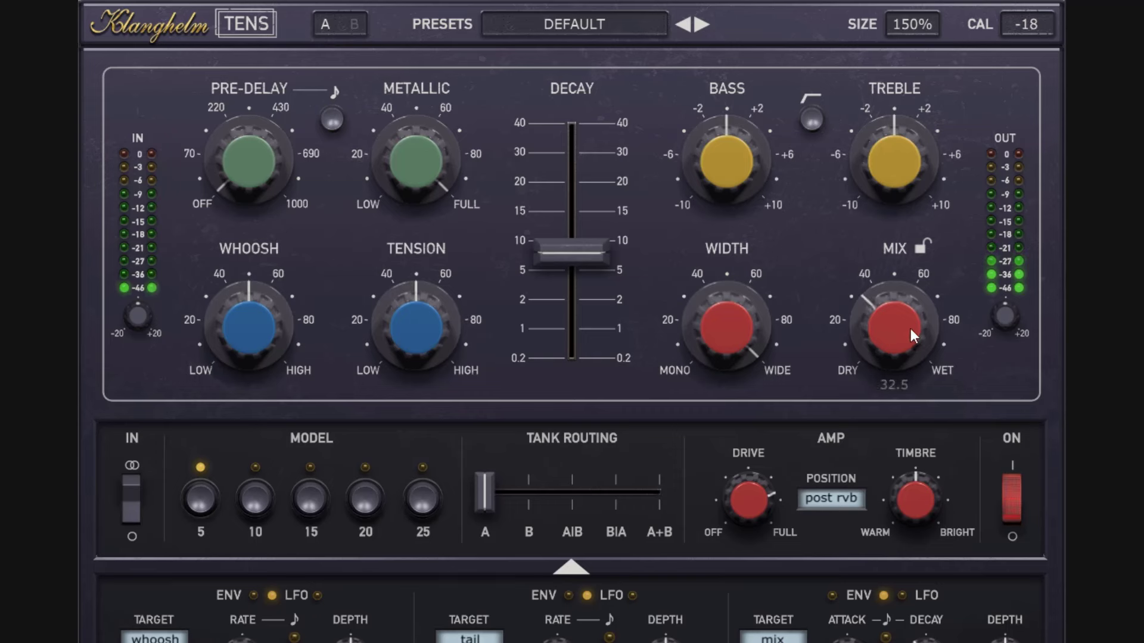
{"action": "scroll", "coordinate": [909, 315], "scroll_direction": "down", "scroll_amount": 1}
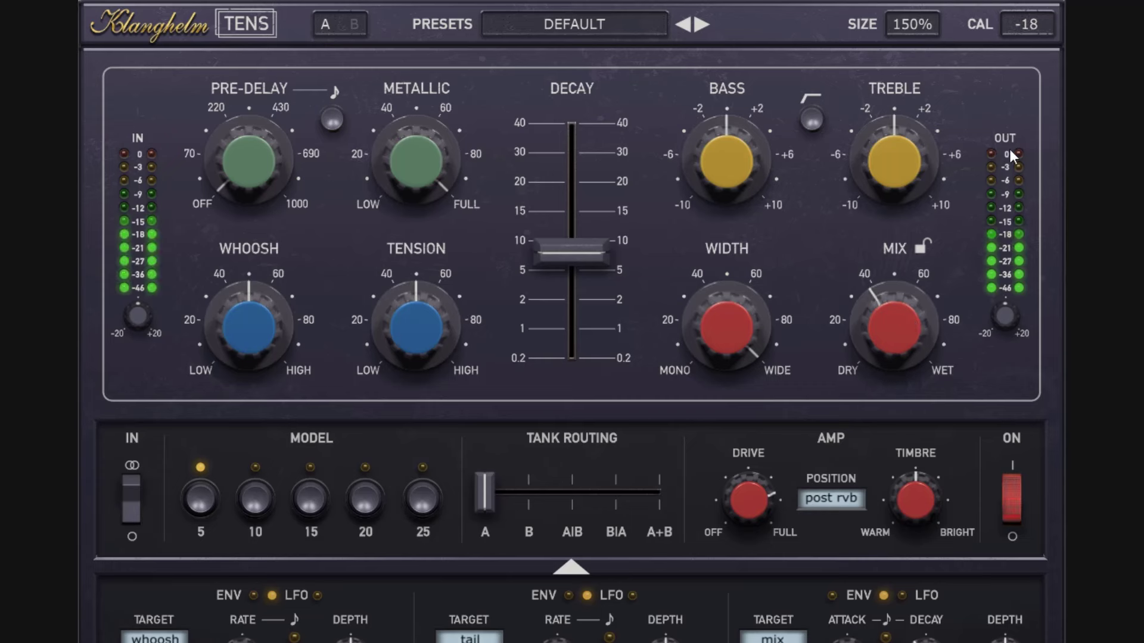
{"action": "left_click_drag", "start_coordinate": [900, 295], "coordinate": [909, 344]}
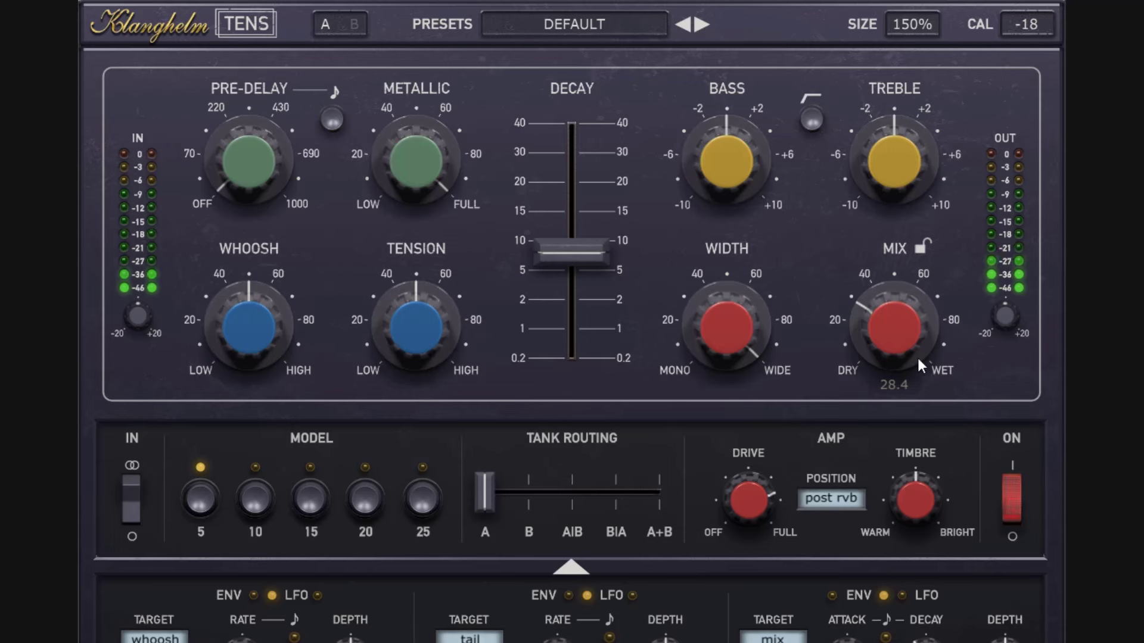
- Set the amp position to post mix and raise the mix to about 59
{"action": "left_click", "coordinate": [852, 511]}
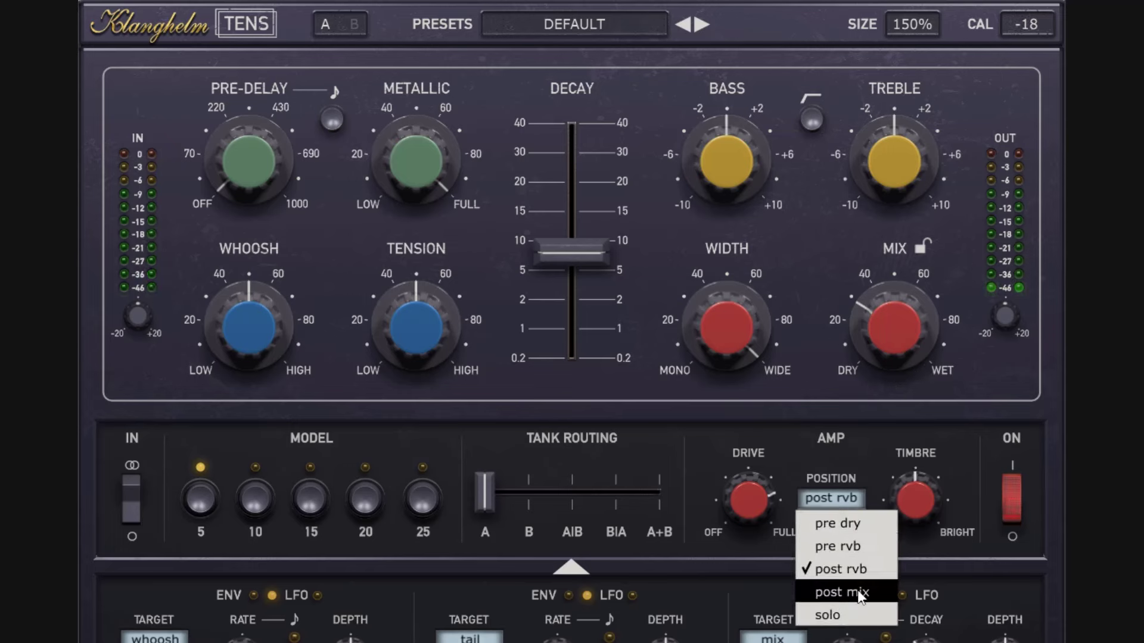
{"action": "left_click", "coordinate": [858, 590]}
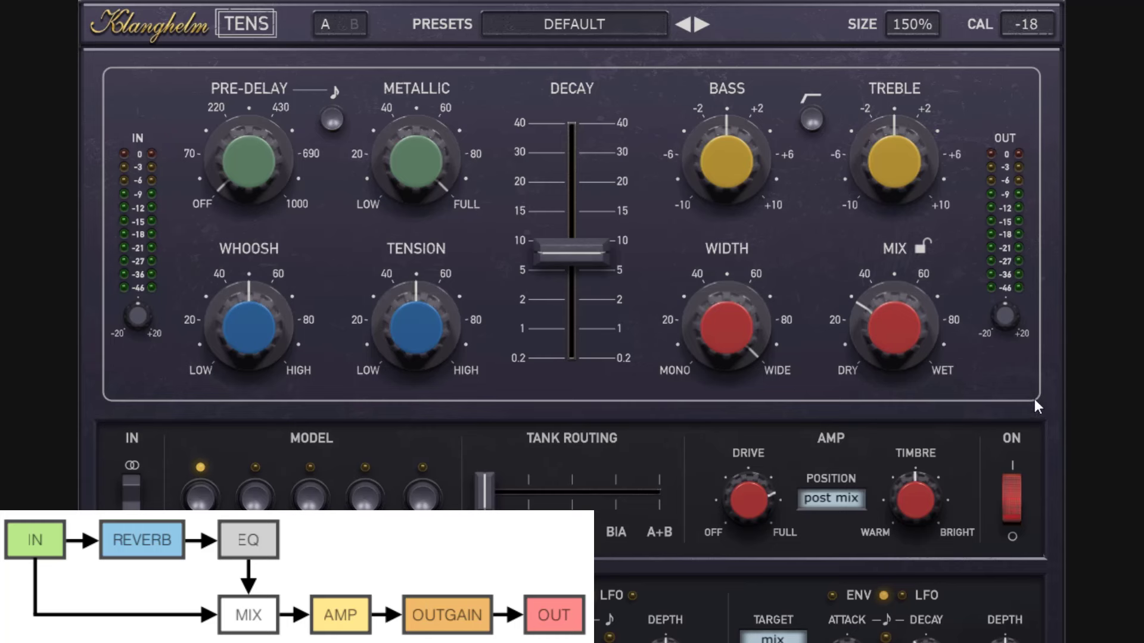
{"action": "mouse_move", "coordinate": [900, 296]}
{"action": "left_click_drag", "start_coordinate": [891, 320], "coordinate": [895, 225]}
- Turn the amp drive up to full in the post mix position
{"action": "mouse_move", "coordinate": [760, 506]}
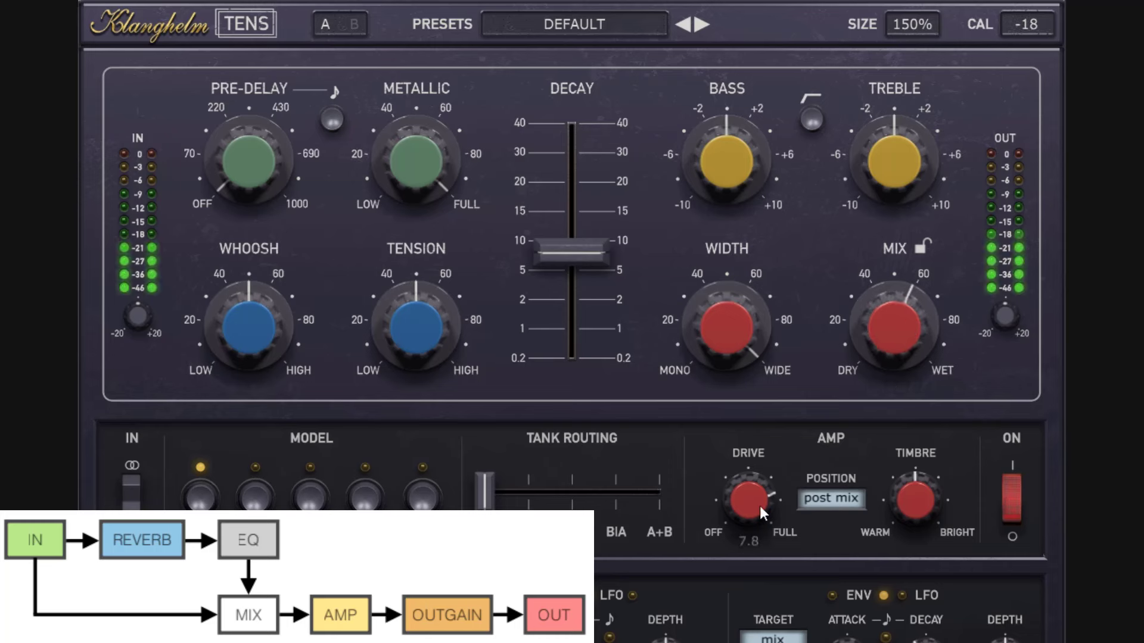
{"action": "left_click_drag", "start_coordinate": [762, 512], "coordinate": [797, 459]}
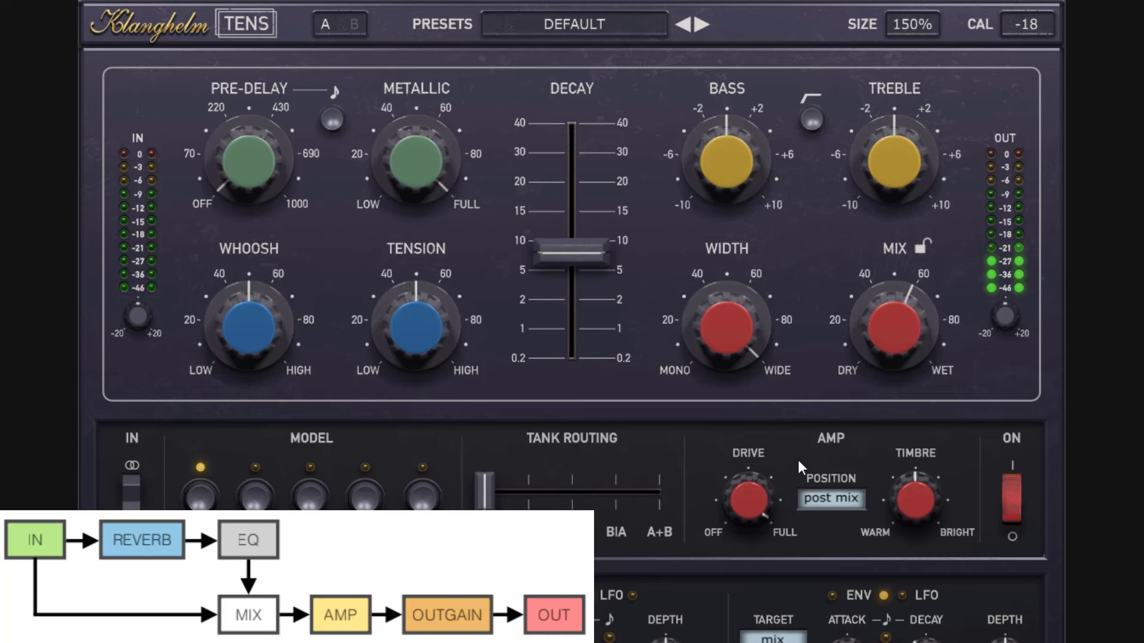
{"action": "mouse_move", "coordinate": [914, 336]}
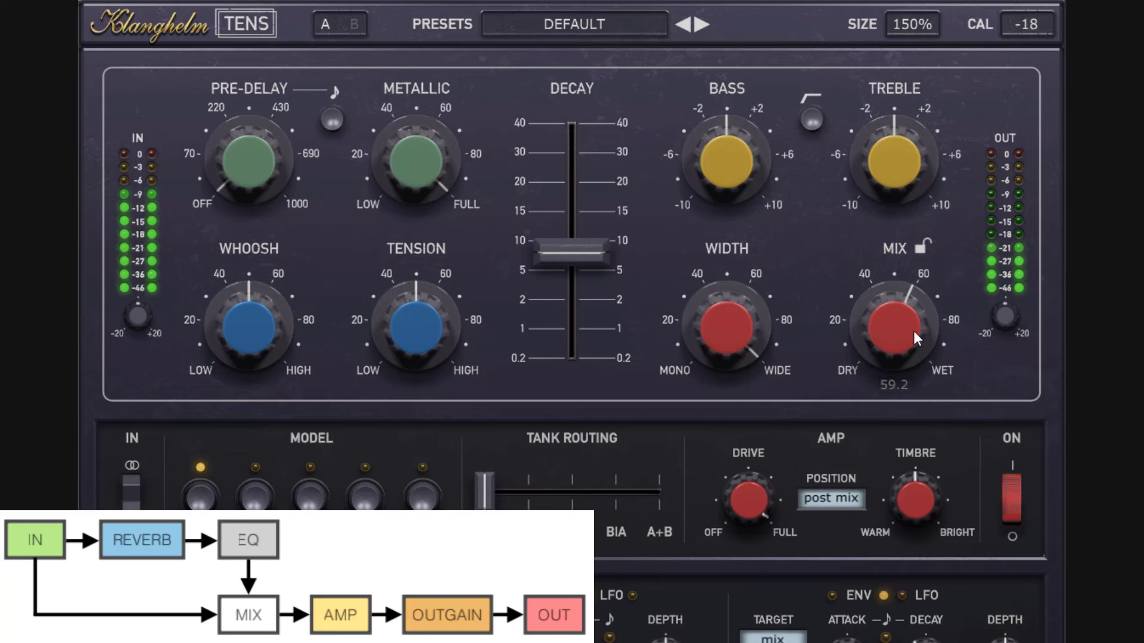
- Try the mix fully dry in the post mix position, and bring the amp drive from about 1.3 back up to full
{"action": "left_click_drag", "start_coordinate": [913, 332], "coordinate": [930, 544]}
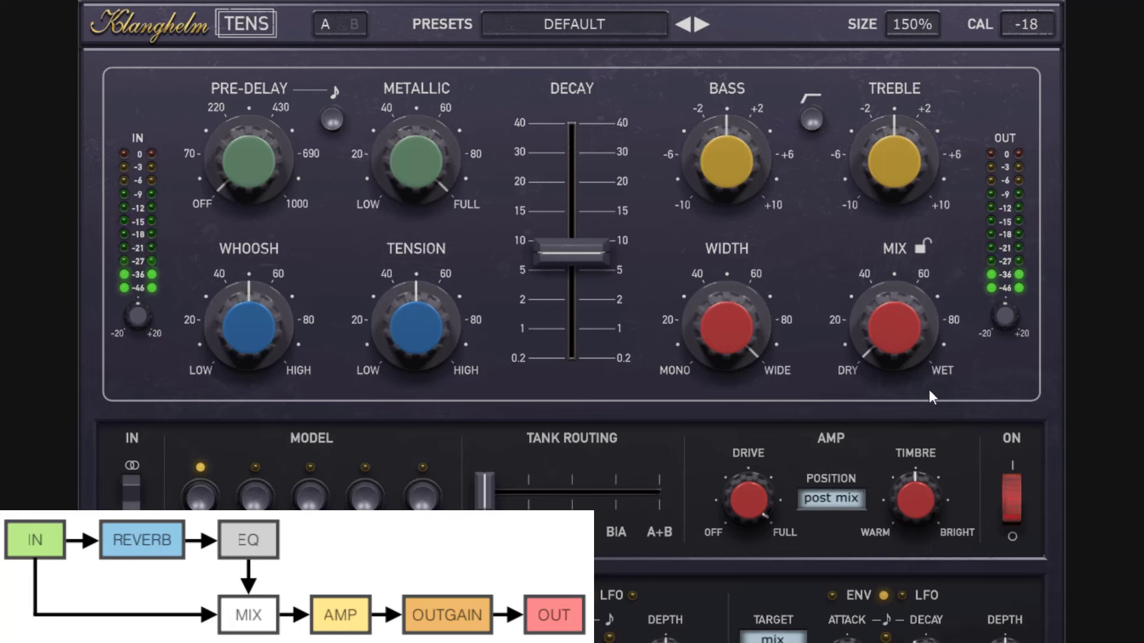
{"action": "mouse_move", "coordinate": [911, 344]}
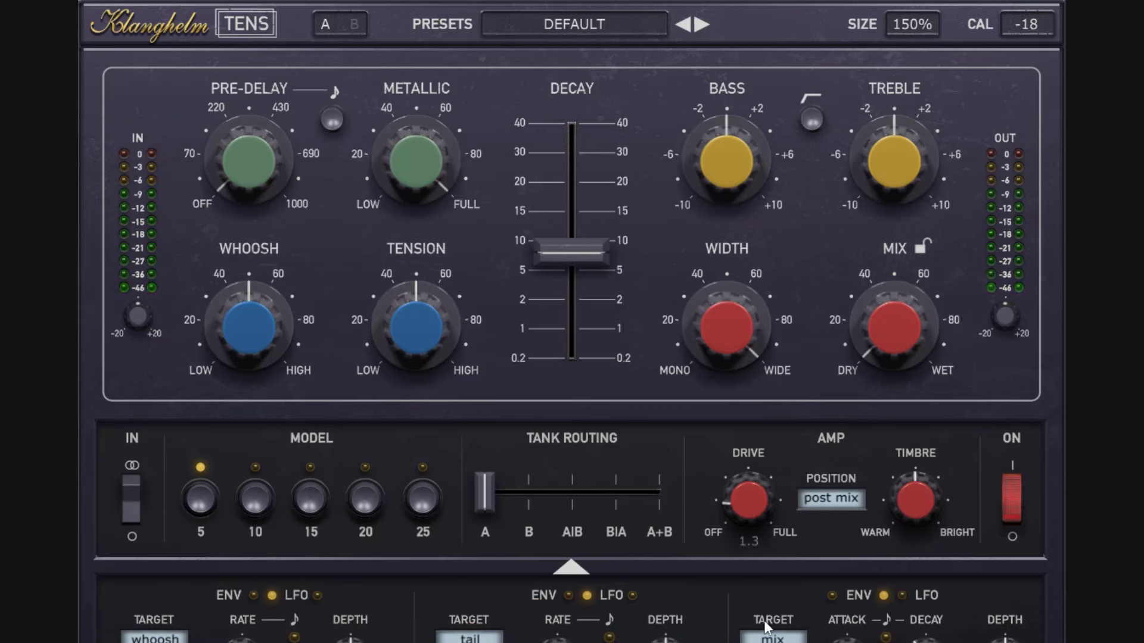
{"action": "left_click_drag", "start_coordinate": [756, 503], "coordinate": [755, 453]}
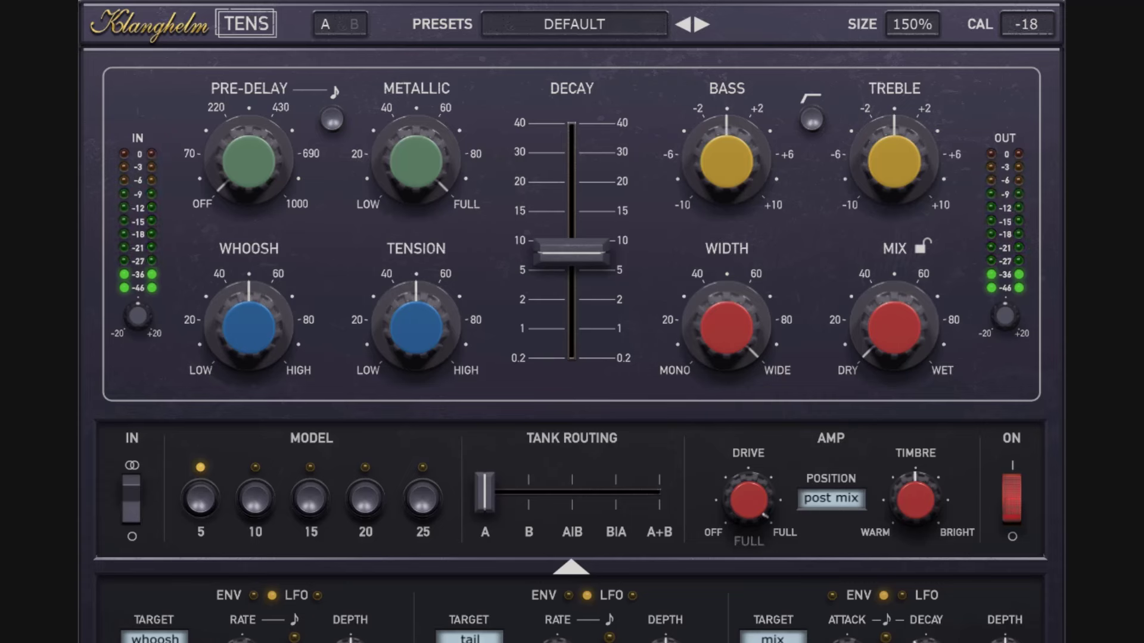
- Turn the mix fully wet, lower it to about 68.9, and settle it near the halfway mark
{"action": "left_click_drag", "start_coordinate": [899, 325], "coordinate": [902, 252]}
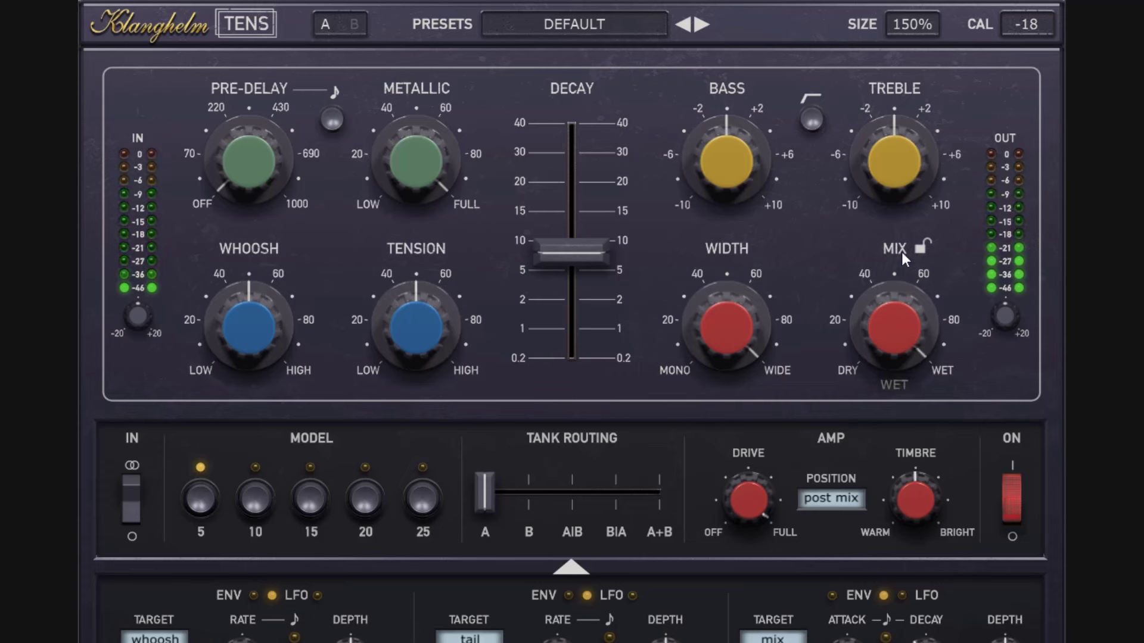
{"action": "left_click_drag", "start_coordinate": [893, 313], "coordinate": [900, 406]}
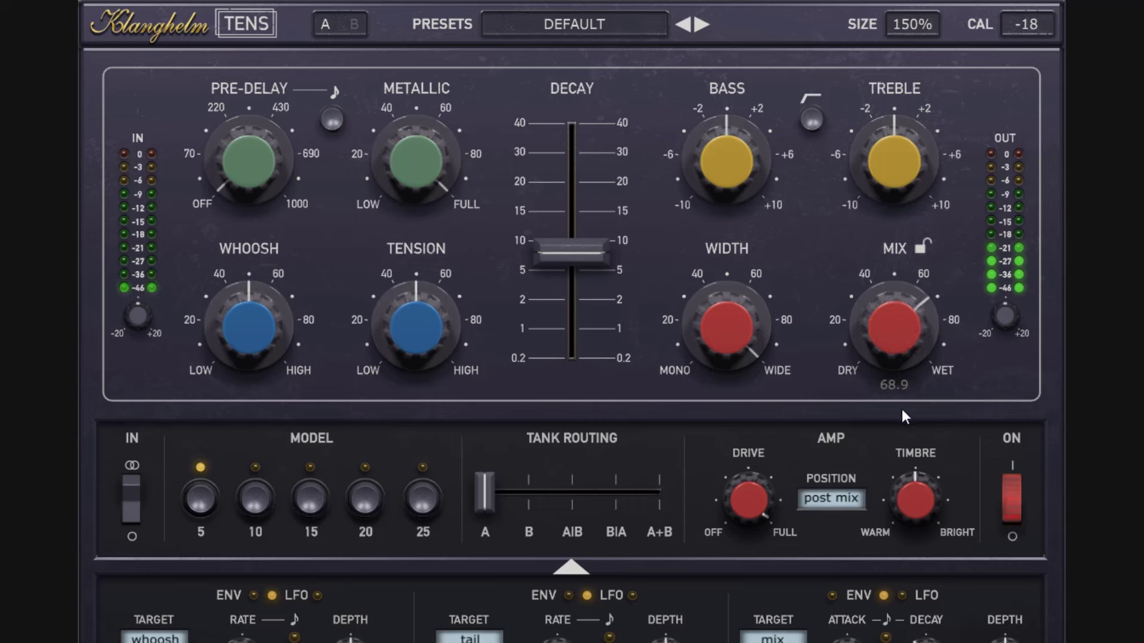
{"action": "left_click_drag", "start_coordinate": [911, 311], "coordinate": [922, 376]}
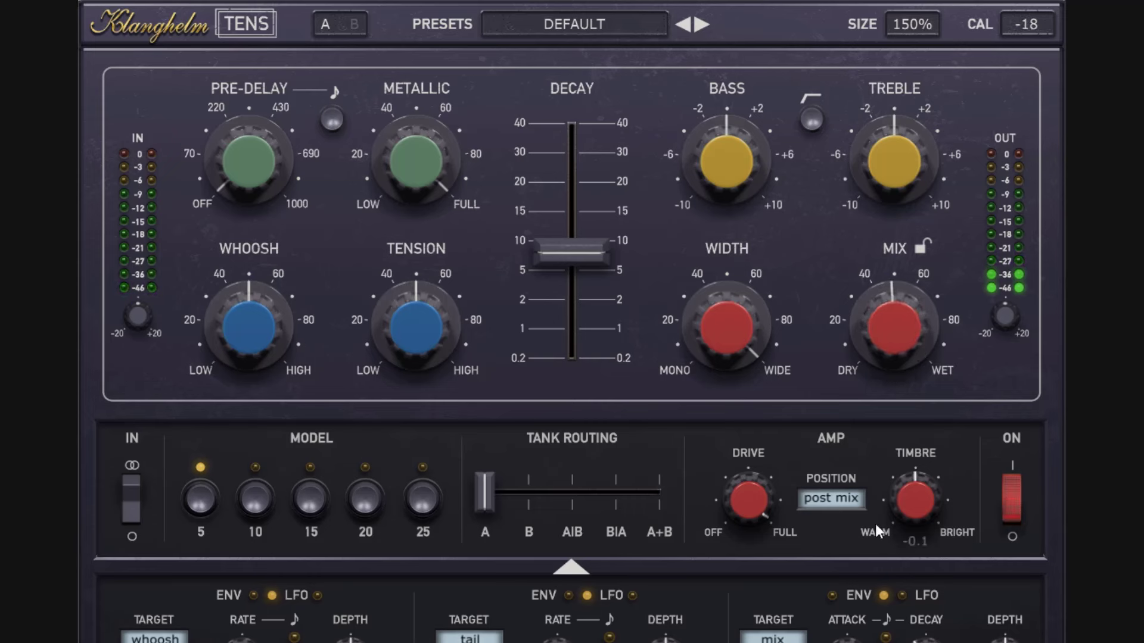
- Examine the reverb's on/off switch, the preset list and the A/B comparison slots
{"action": "left_click", "coordinate": [1012, 510]}
{"action": "left_click", "coordinate": [1013, 490]}
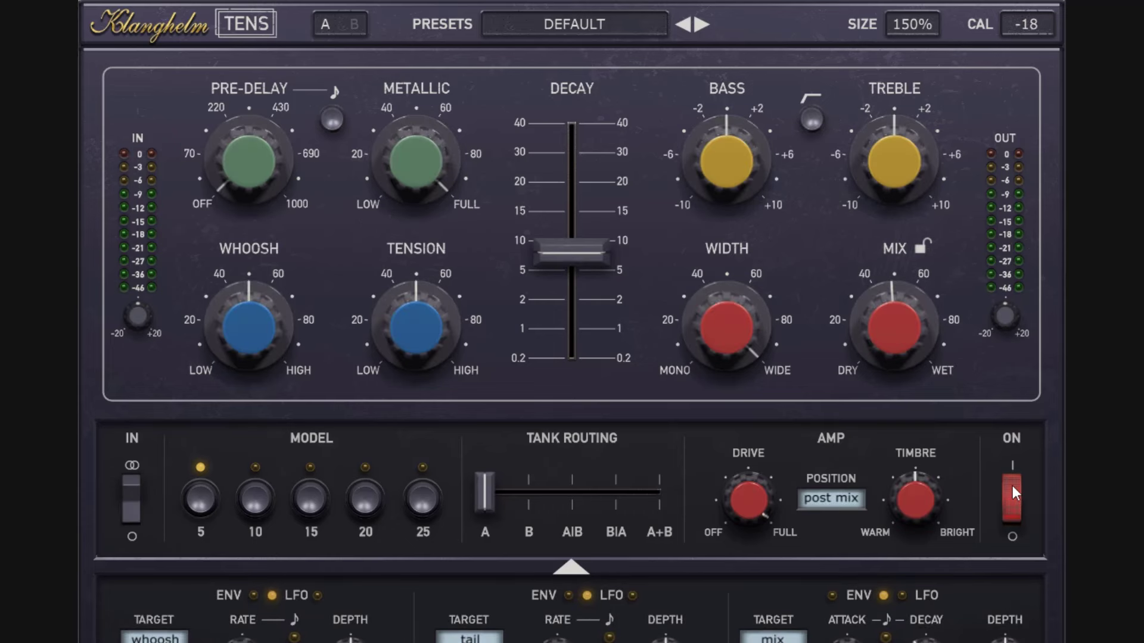
{"action": "left_click", "coordinate": [576, 26]}
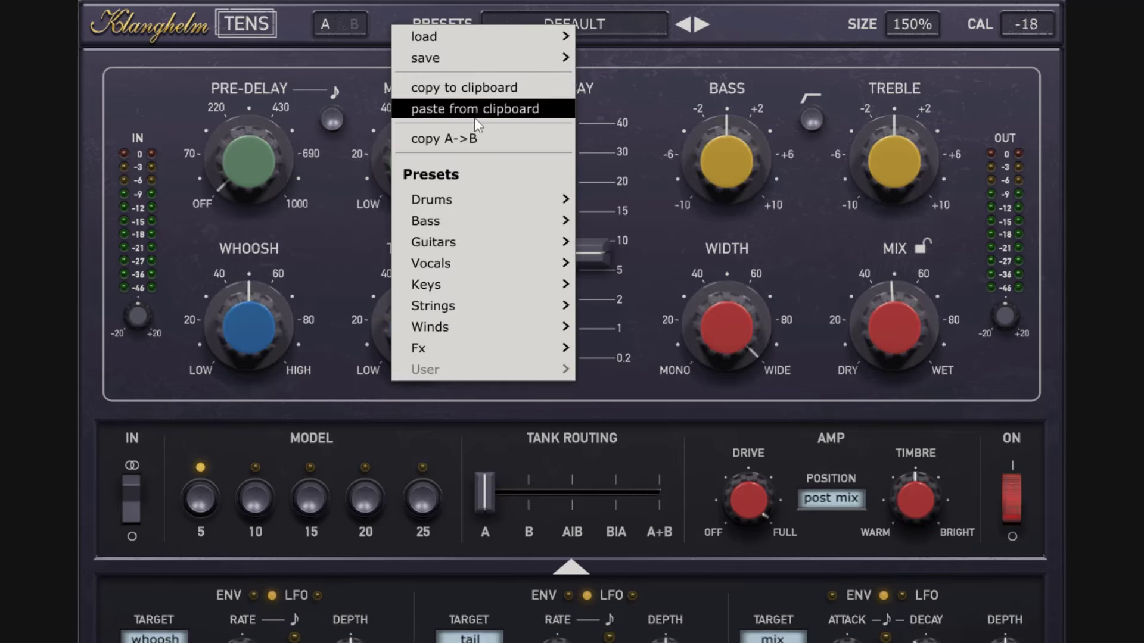
{"action": "left_click", "coordinate": [661, 74]}
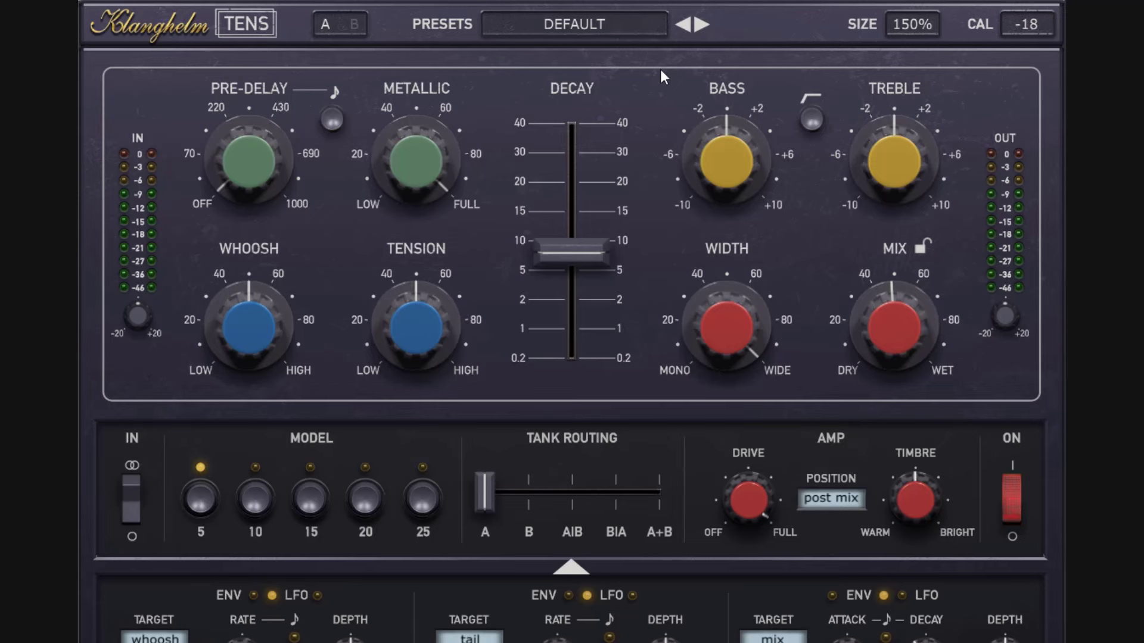
{"action": "left_click", "coordinate": [353, 26]}
{"action": "left_click", "coordinate": [324, 27]}
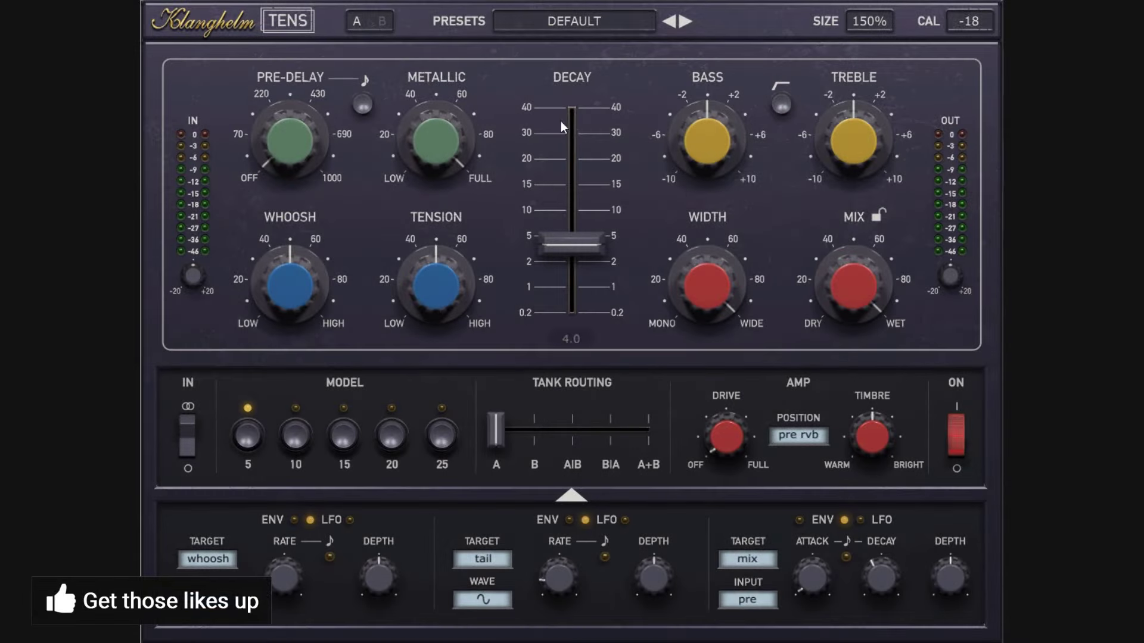
- Browse the available Vocals presets without loading one
{"action": "left_click", "coordinate": [576, 22]}
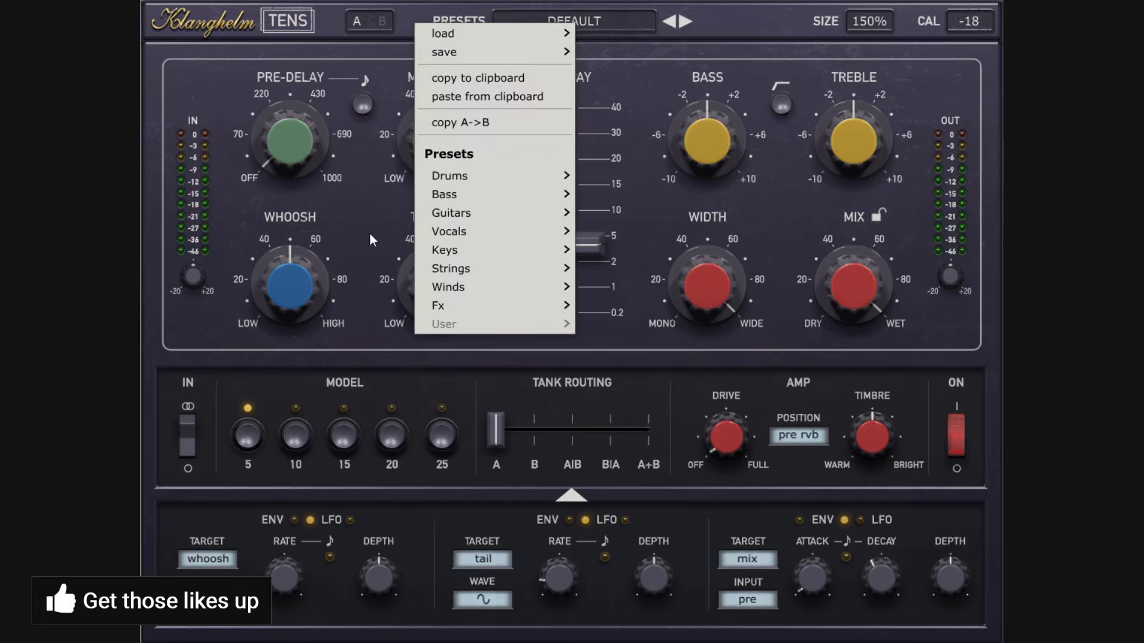
{"action": "mouse_move", "coordinate": [463, 232]}
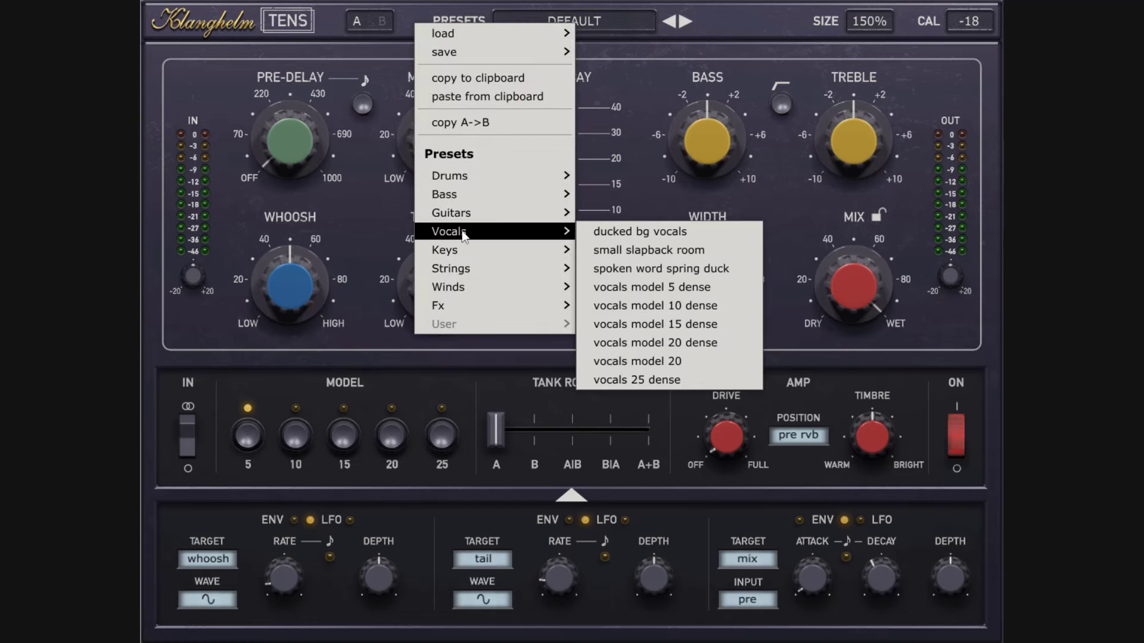
{"action": "left_click", "coordinate": [646, 84]}
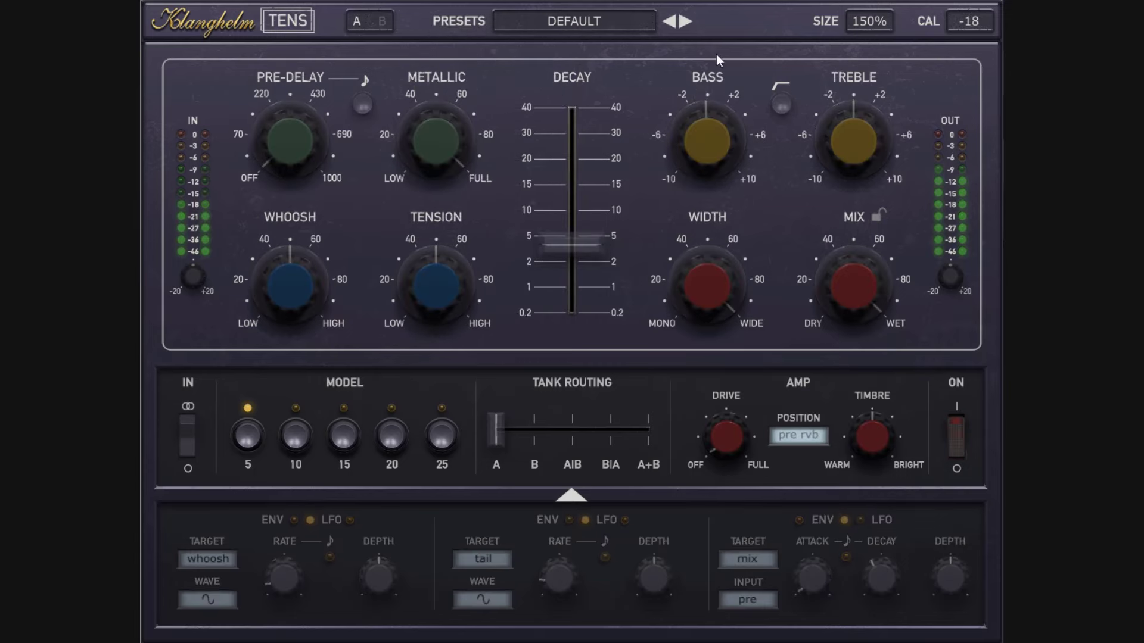
- Switch the bypassed reverb back on and load the Vocals preset "vocals model 5 dense"
{"action": "left_click", "coordinate": [959, 429]}
{"action": "left_click", "coordinate": [587, 25]}
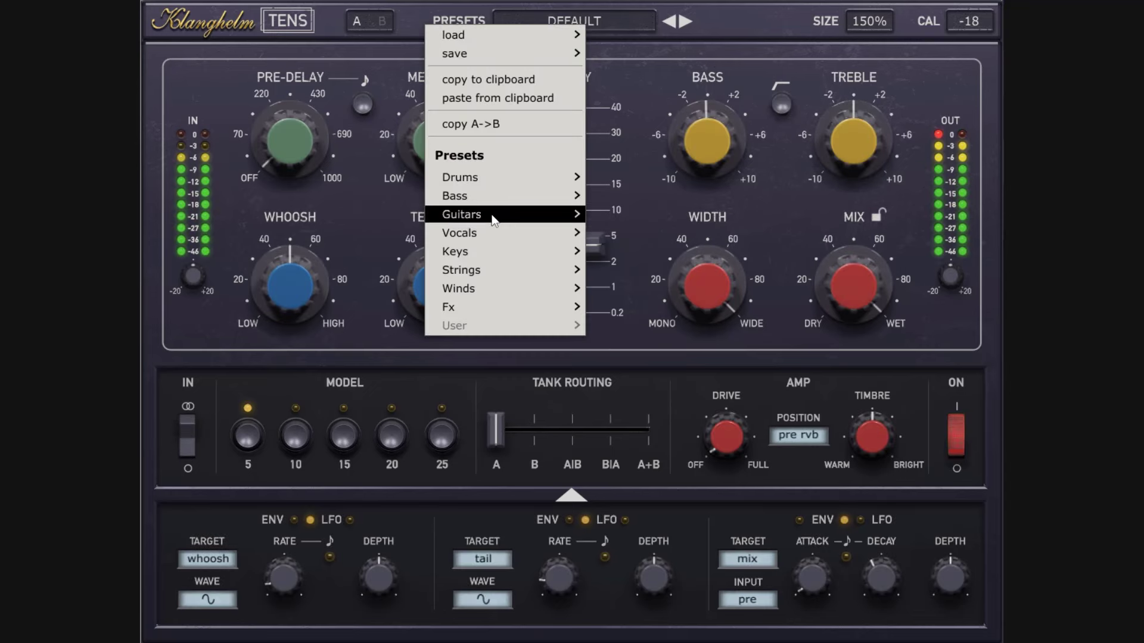
{"action": "mouse_move", "coordinate": [506, 233]}
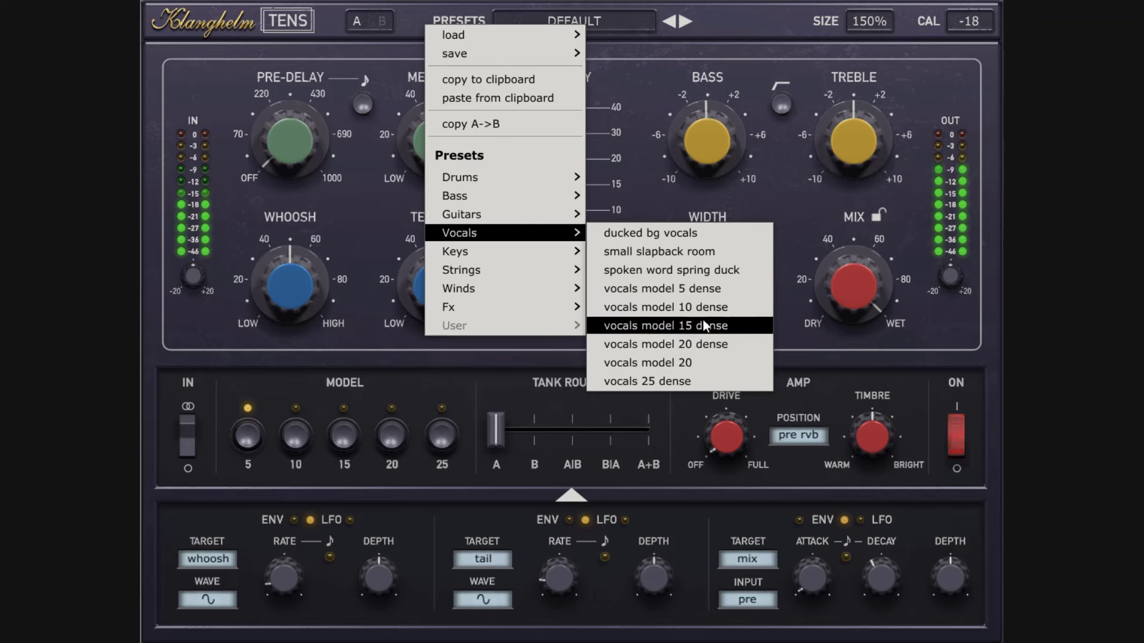
{"action": "left_click", "coordinate": [702, 289]}
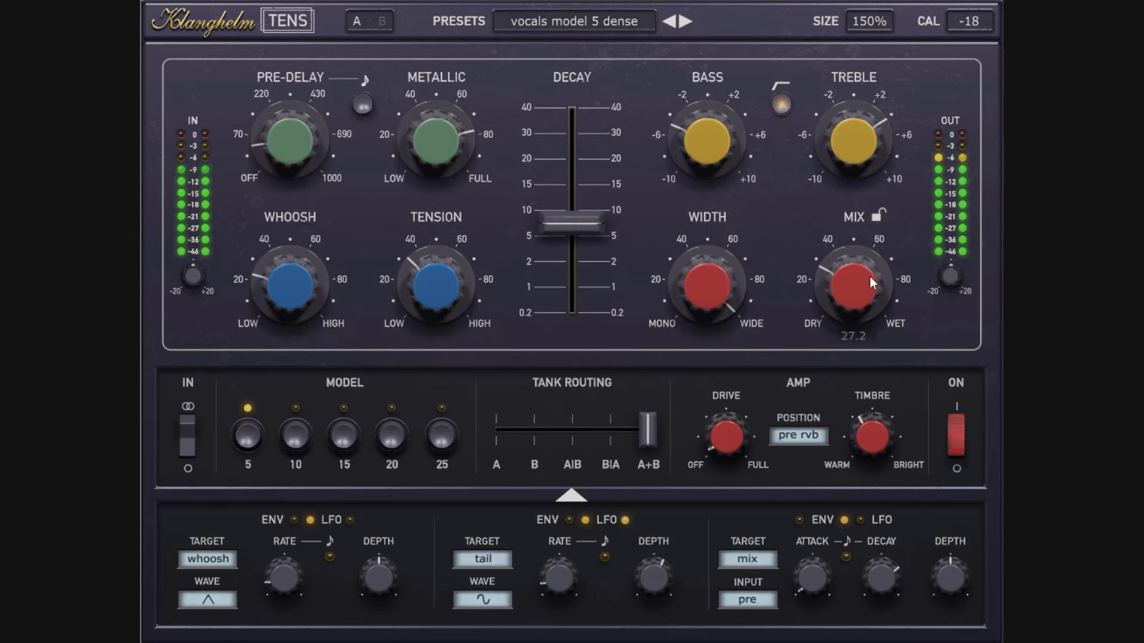
- Lower the mix to below 20 and try a longer decay of about 20
{"action": "mouse_move", "coordinate": [852, 260]}
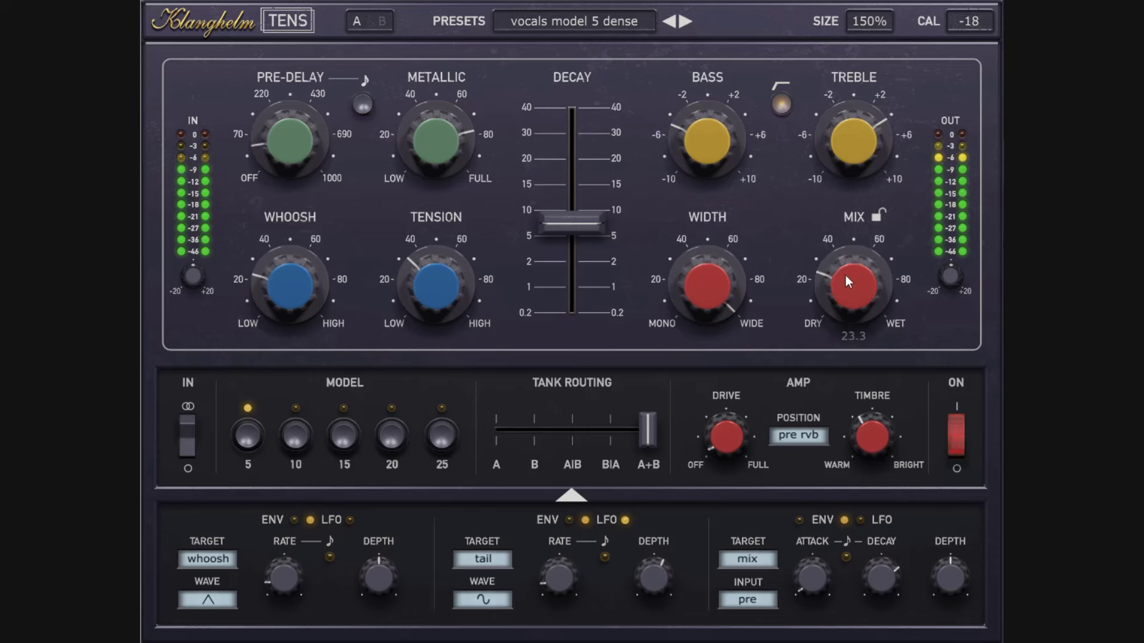
{"action": "left_click_drag", "start_coordinate": [845, 275], "coordinate": [848, 288]}
{"action": "mouse_move", "coordinate": [598, 219]}
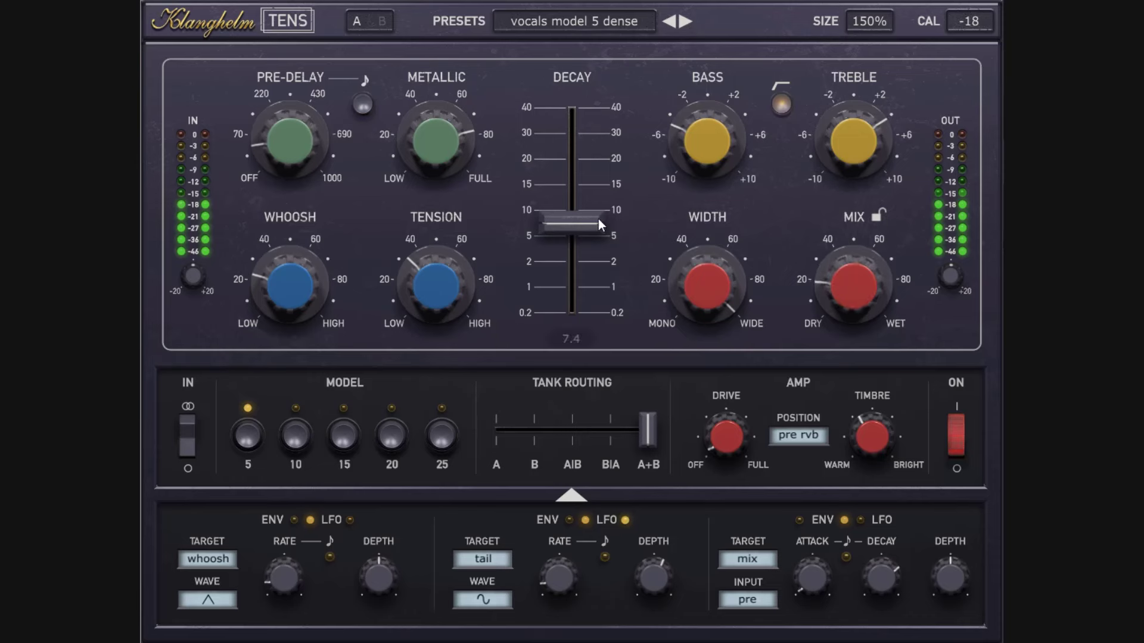
{"action": "left_click_drag", "start_coordinate": [597, 219], "coordinate": [596, 136]}
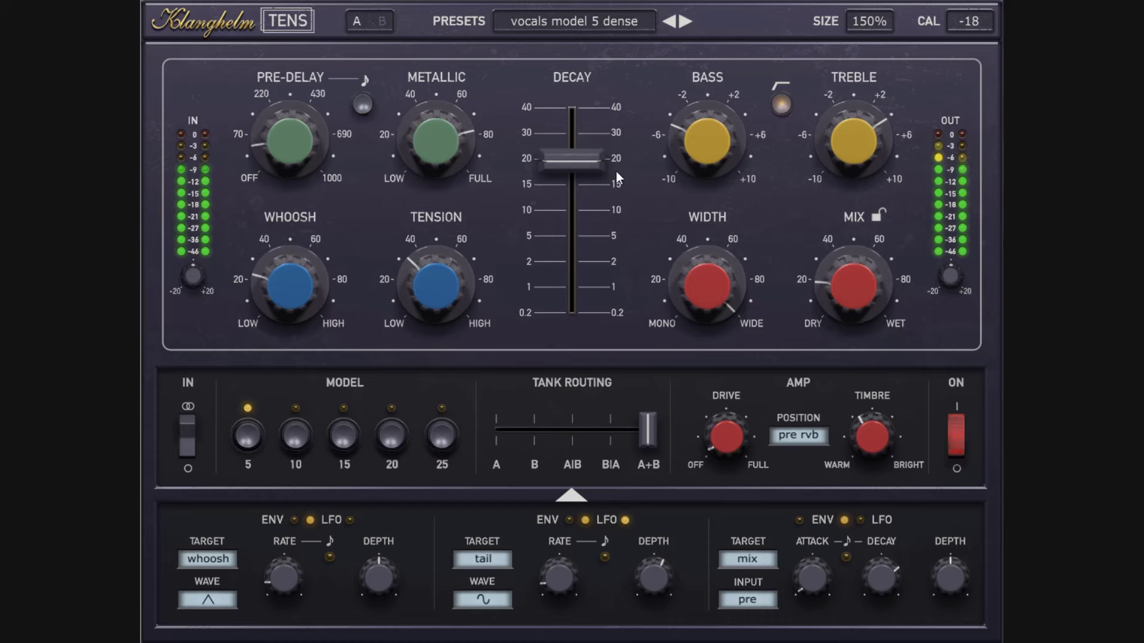
- Shorten the decay to between 2 and 5, and raise the mix to about 24.1
{"action": "mouse_move", "coordinate": [606, 165]}
{"action": "left_click_drag", "start_coordinate": [593, 161], "coordinate": [606, 286]}
{"action": "left_click_drag", "start_coordinate": [871, 278], "coordinate": [867, 264]}
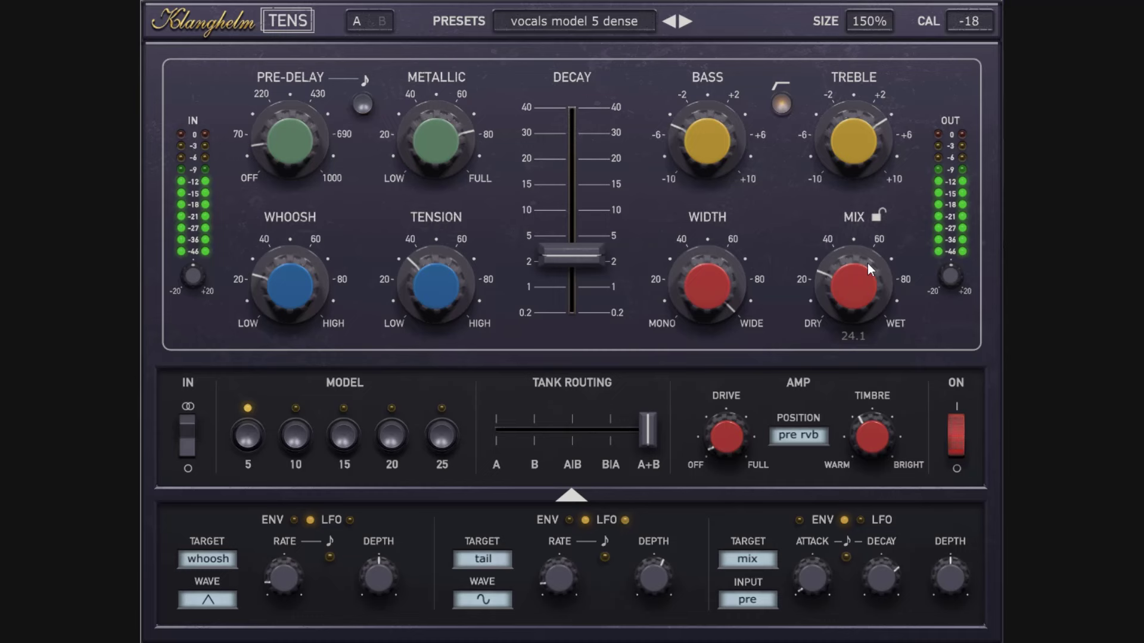
- Lower the mix to about 15 and compare the vocal with the reverb bypassed and active
{"action": "left_click", "coordinate": [957, 448]}
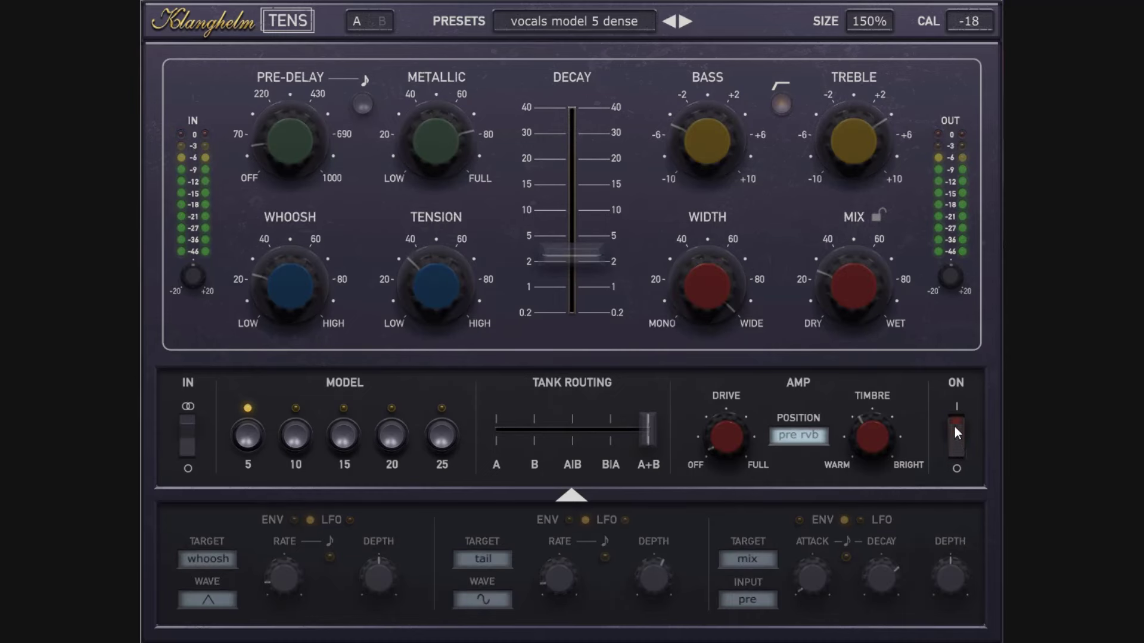
{"action": "left_click", "coordinate": [957, 437]}
{"action": "left_click_drag", "start_coordinate": [850, 302], "coordinate": [856, 331]}
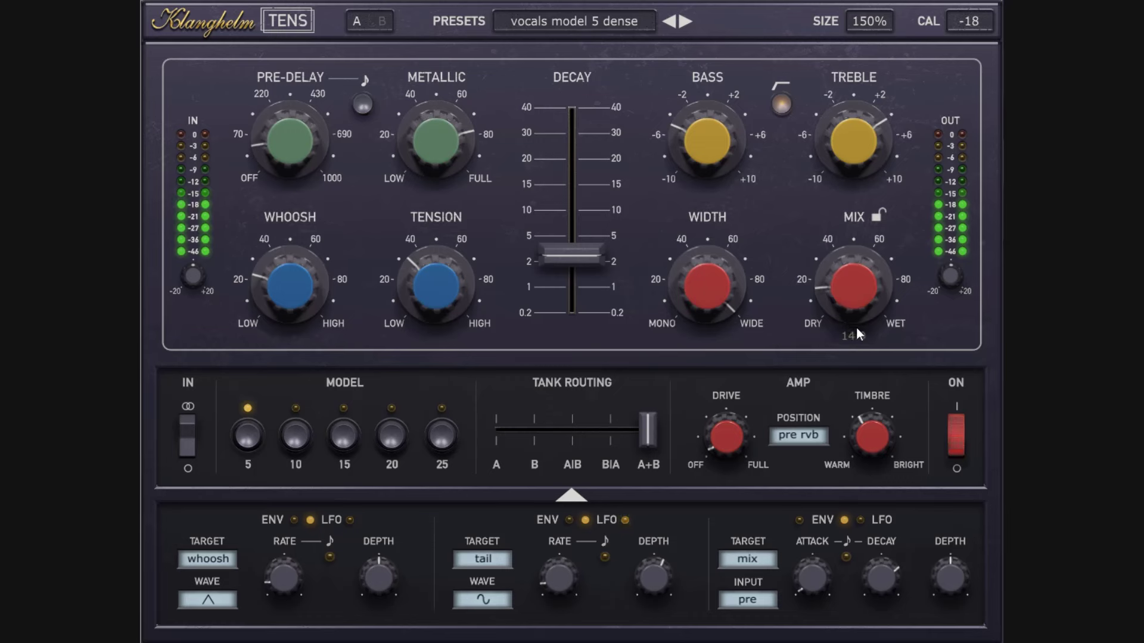
{"action": "left_click", "coordinate": [957, 442]}
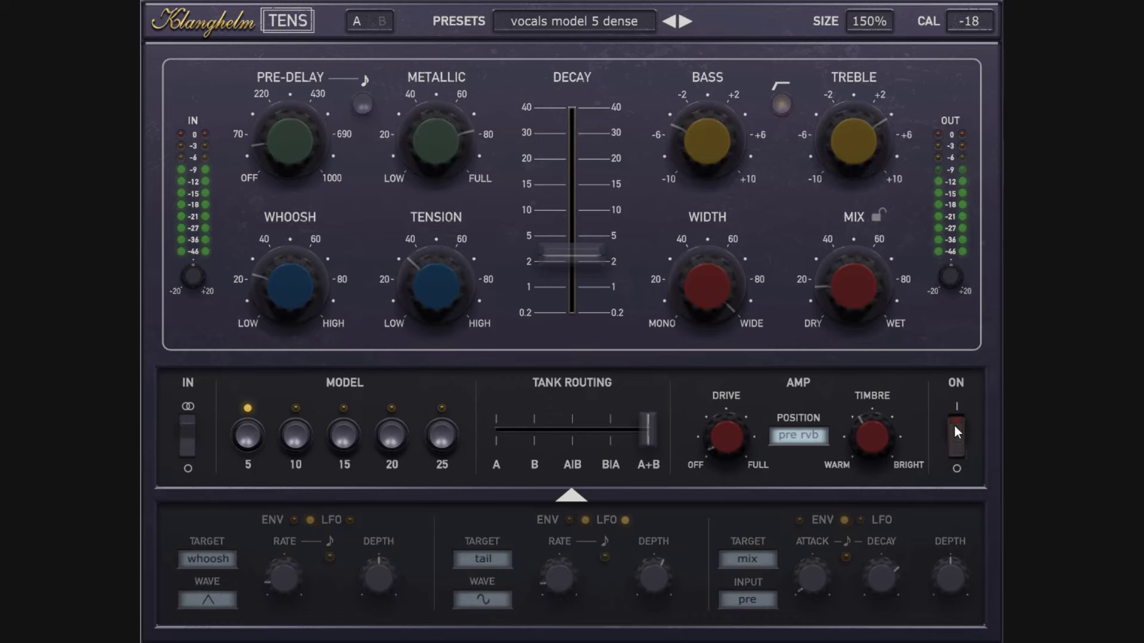
{"action": "left_click", "coordinate": [956, 425]}
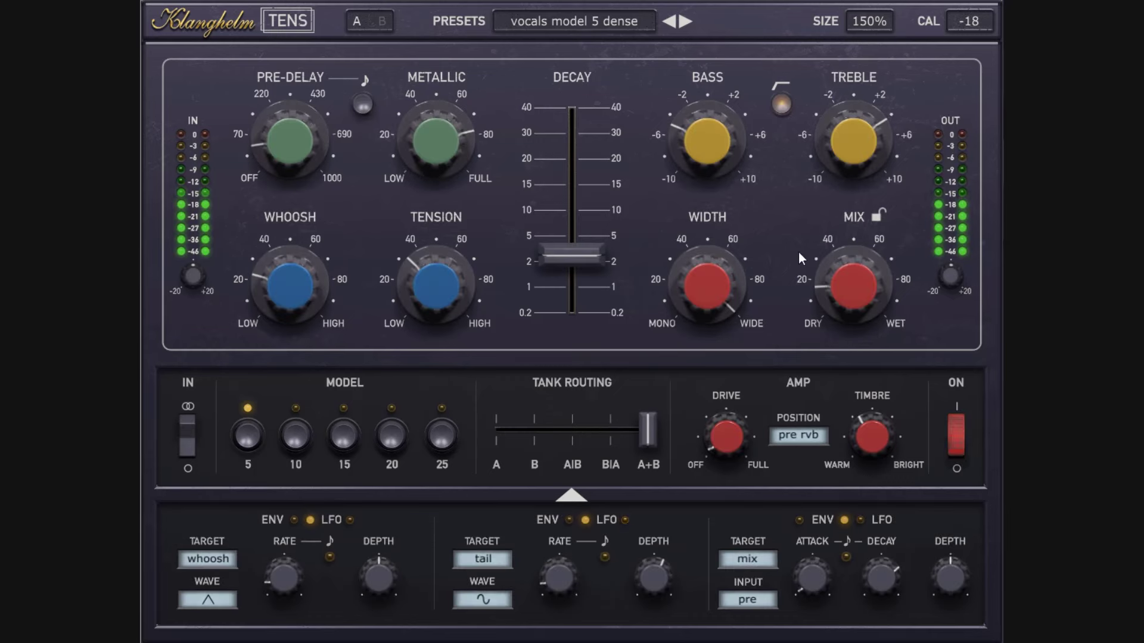
- Raise the decay to just under 5 and audition the spring models 10, 15 and 20
{"action": "left_click_drag", "start_coordinate": [594, 258], "coordinate": [589, 239]}
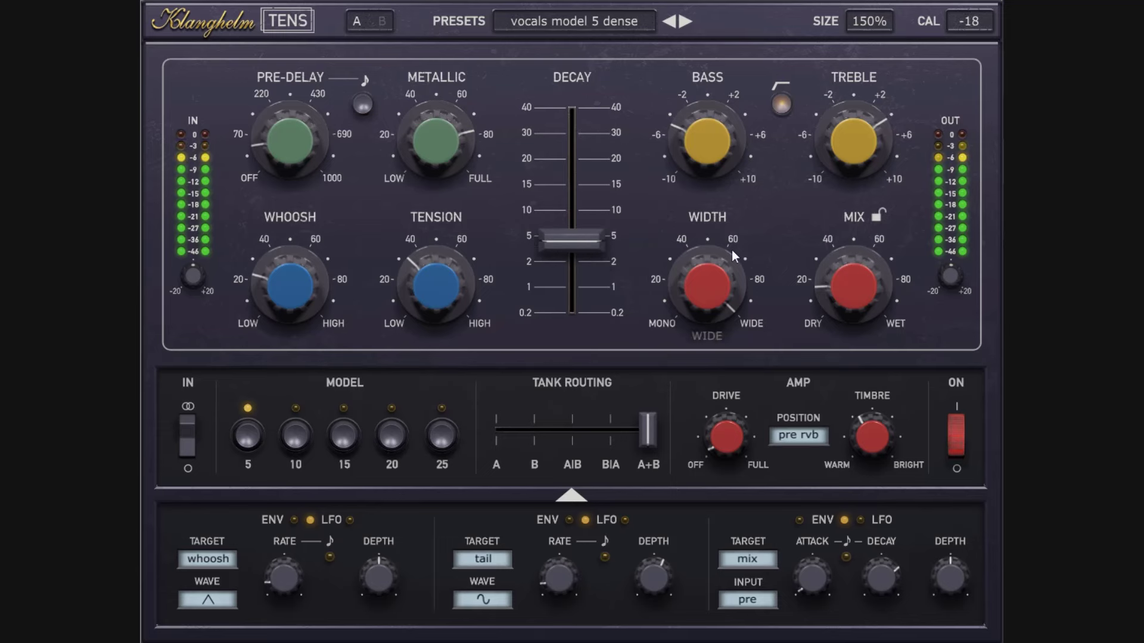
{"action": "mouse_move", "coordinate": [856, 313]}
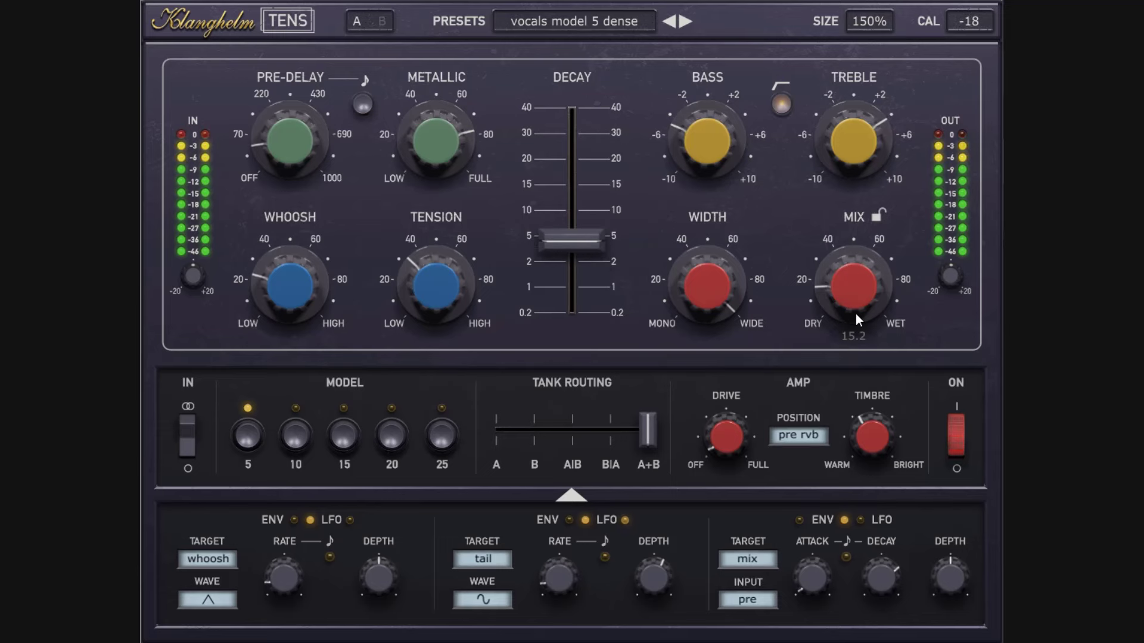
{"action": "left_click", "coordinate": [296, 436]}
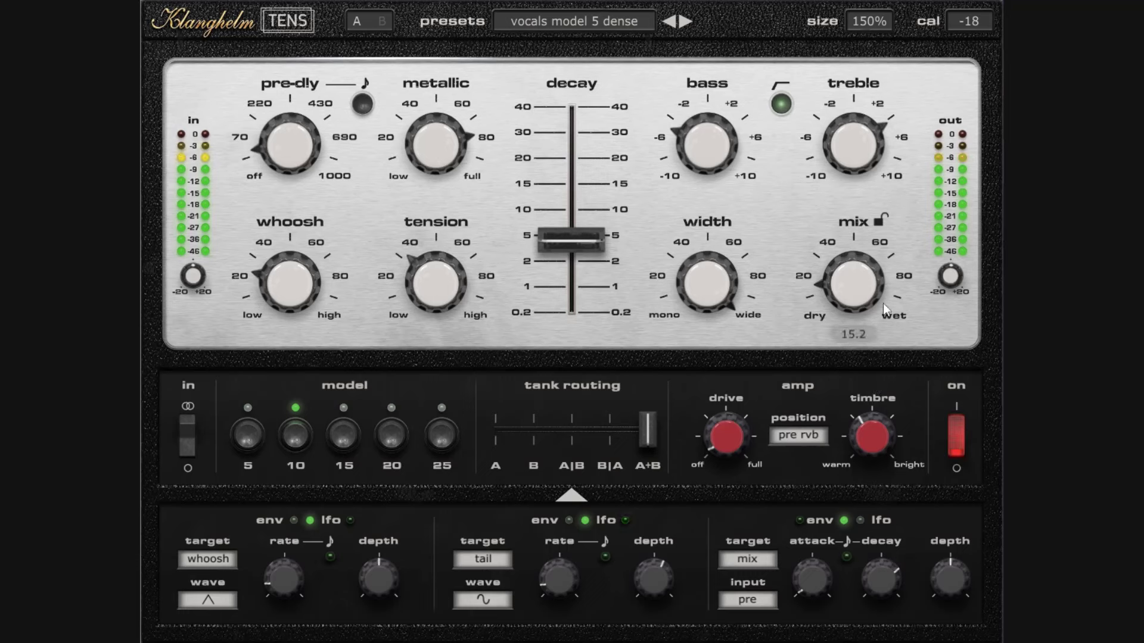
{"action": "left_click", "coordinate": [336, 436]}
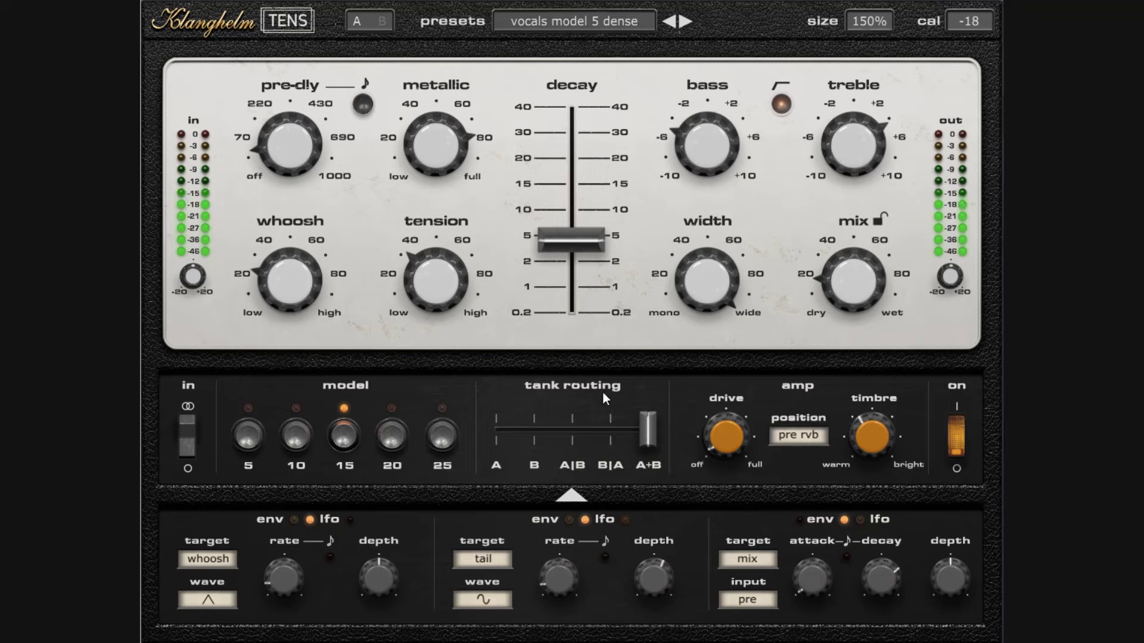
{"action": "left_click", "coordinate": [401, 442]}
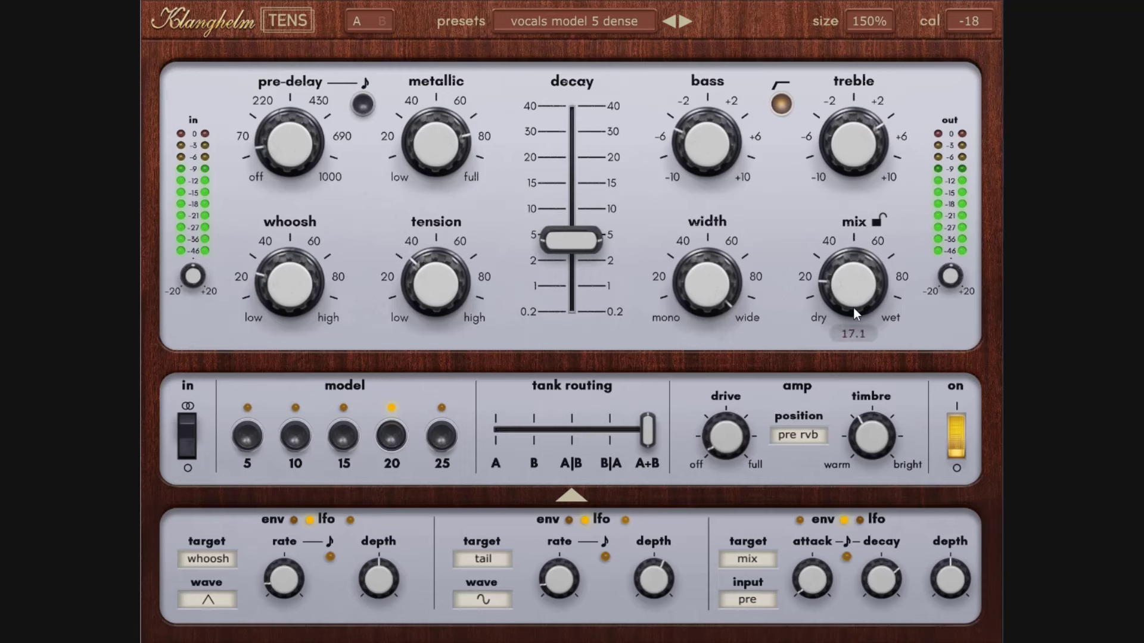
- Turn the mix fully wet and compare models 5 and 10, ending on model 10
{"action": "left_click_drag", "start_coordinate": [853, 307], "coordinate": [846, 119]}
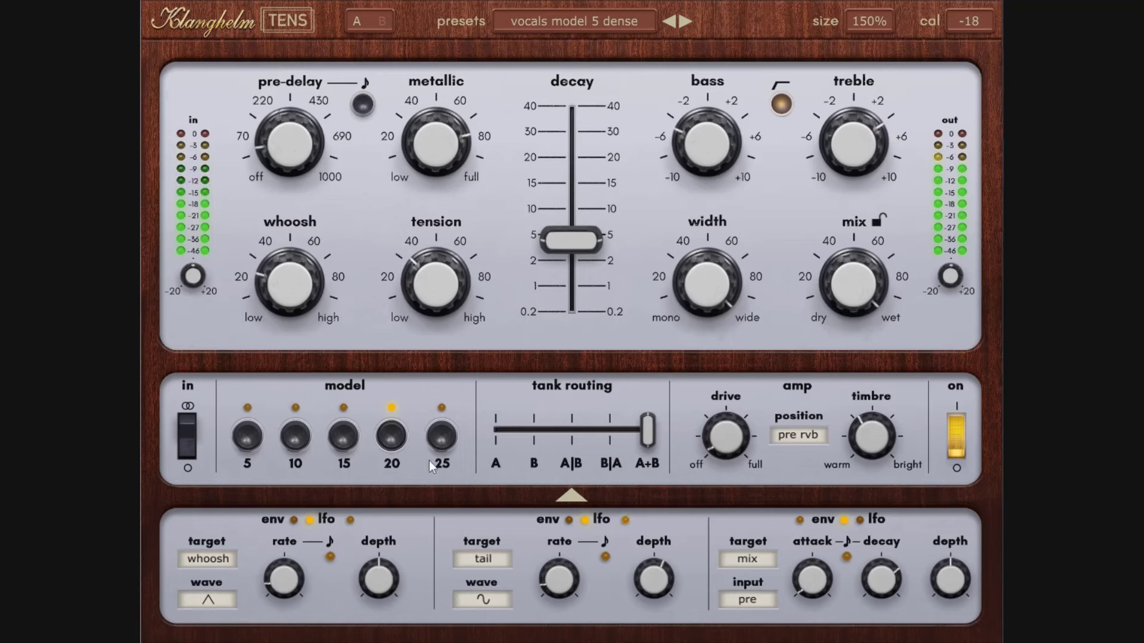
{"action": "left_click", "coordinate": [245, 439]}
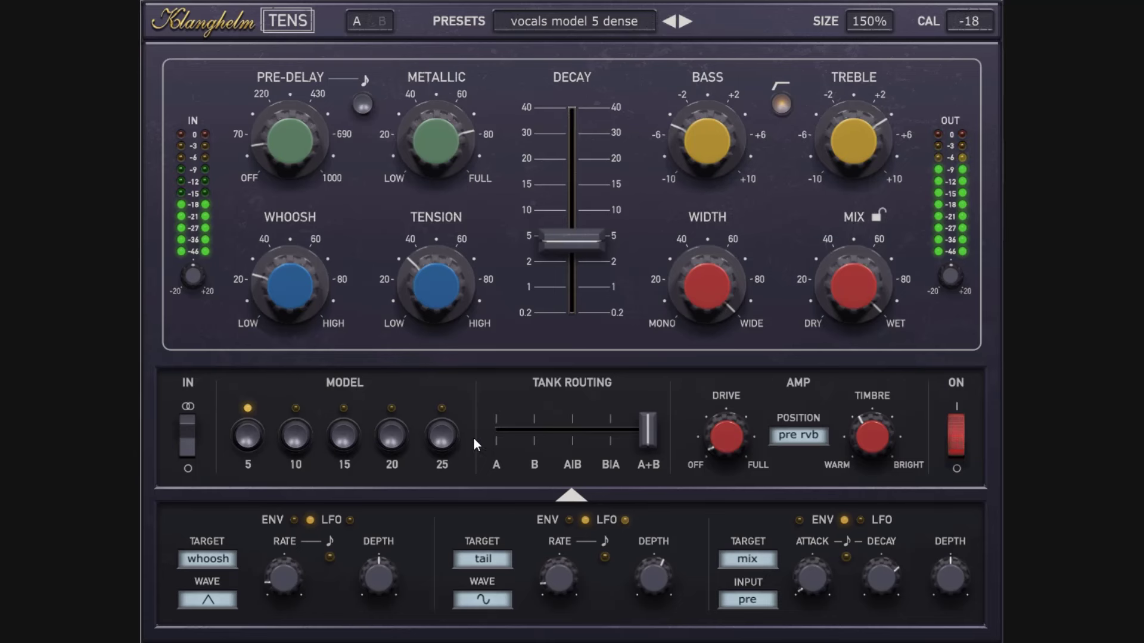
{"action": "mouse_move", "coordinate": [948, 295]}
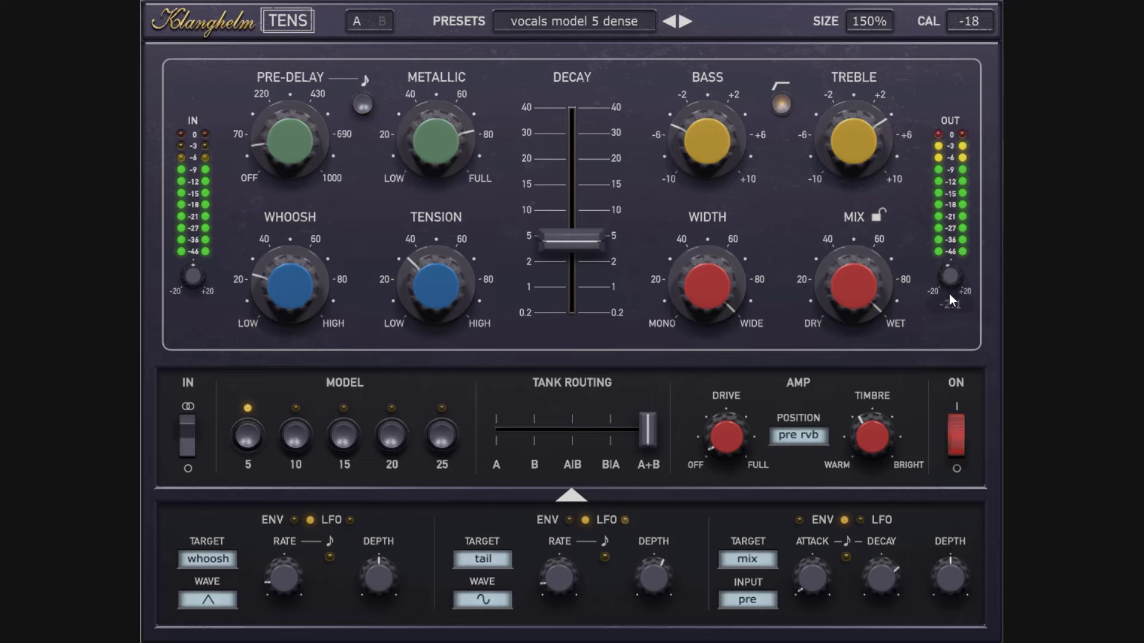
{"action": "left_click", "coordinate": [296, 436]}
- Shorten the decay to about 1.9 and lower the mix to about 62.2 on model 10
{"action": "mouse_move", "coordinate": [583, 240]}
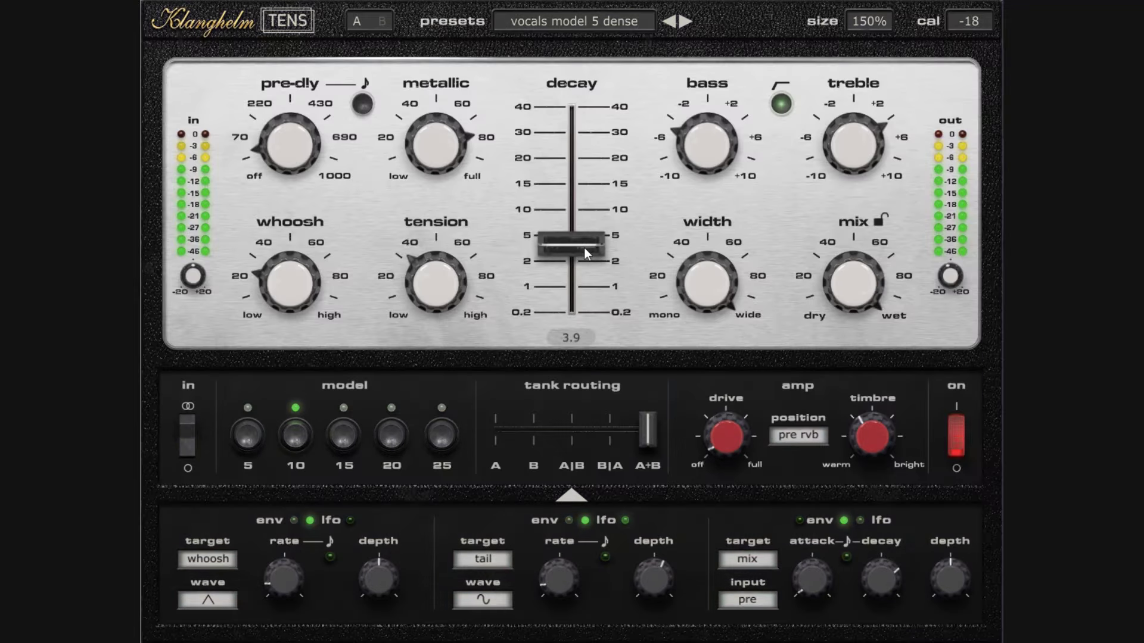
{"action": "left_click_drag", "start_coordinate": [584, 247], "coordinate": [599, 267]}
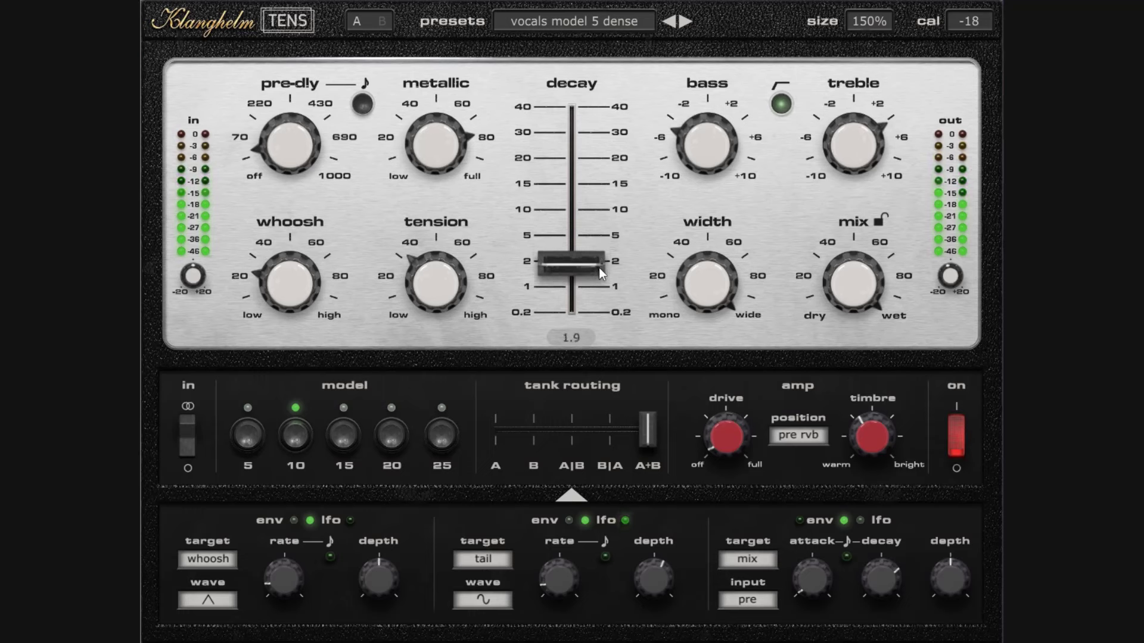
{"action": "left_click_drag", "start_coordinate": [823, 307], "coordinate": [858, 385]}
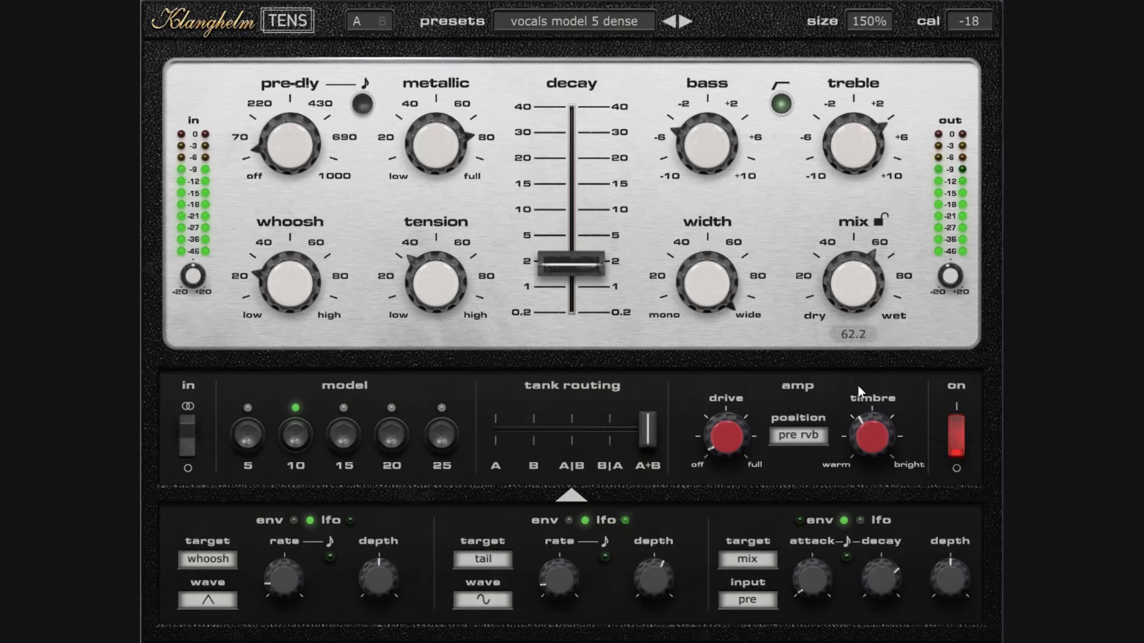
- Set the mix to 24.4 and the output level to -0.6, comparing the vocal with the reverb bypassed and active
{"action": "left_click_drag", "start_coordinate": [852, 264], "coordinate": [868, 336]}
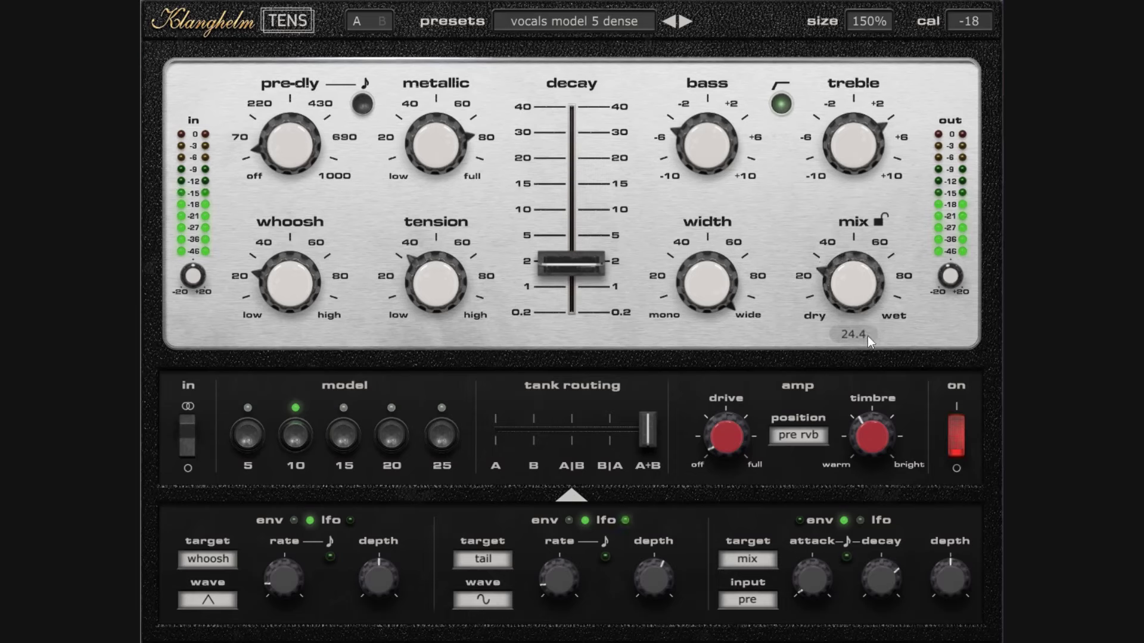
{"action": "left_click_drag", "start_coordinate": [951, 278], "coordinate": [954, 276]}
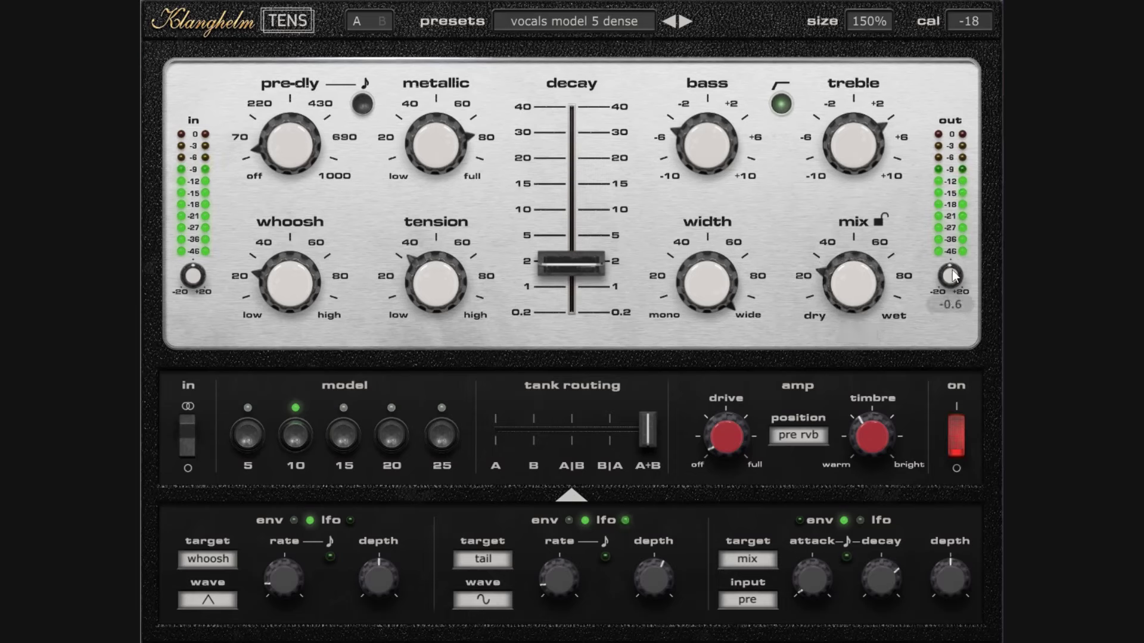
{"action": "left_click", "coordinate": [961, 437]}
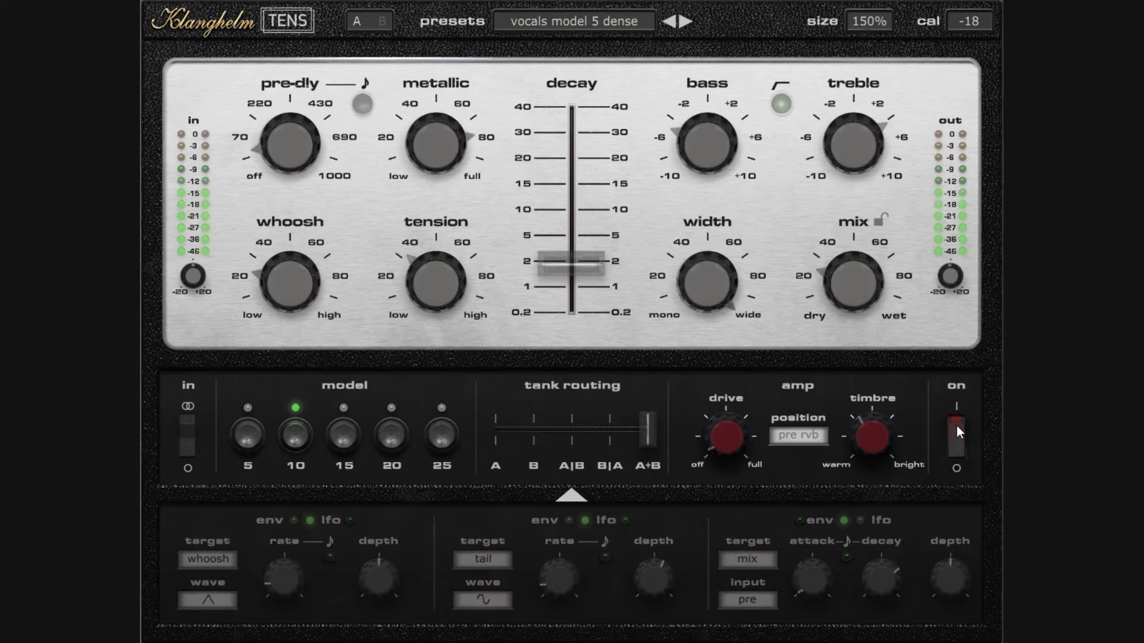
{"action": "left_click", "coordinate": [956, 425]}
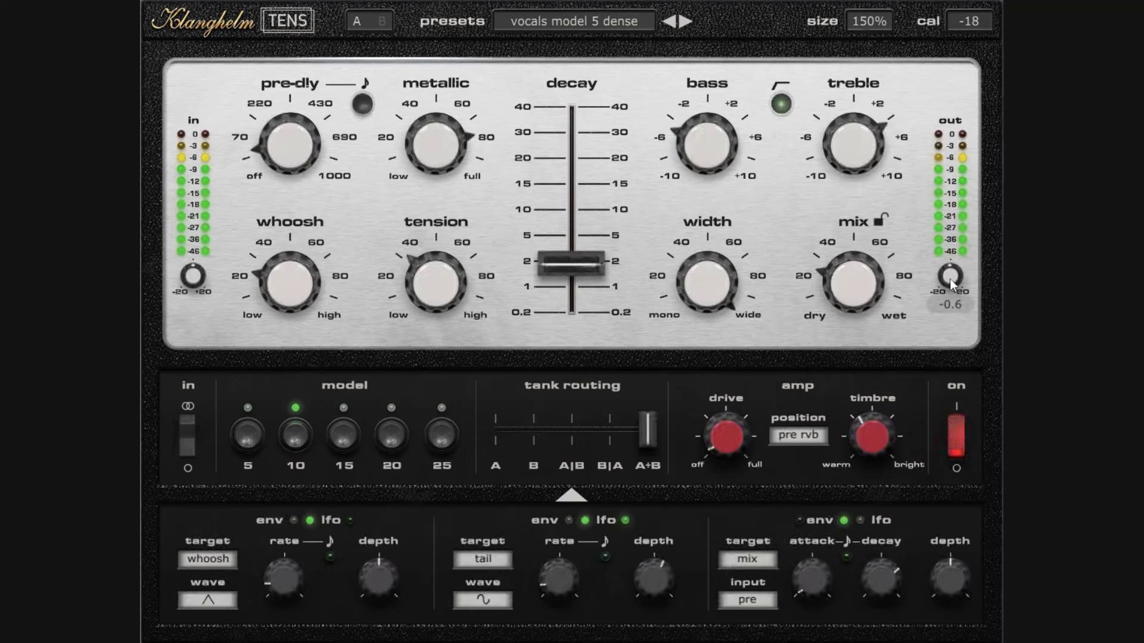
{"action": "left_click", "coordinate": [850, 287]}
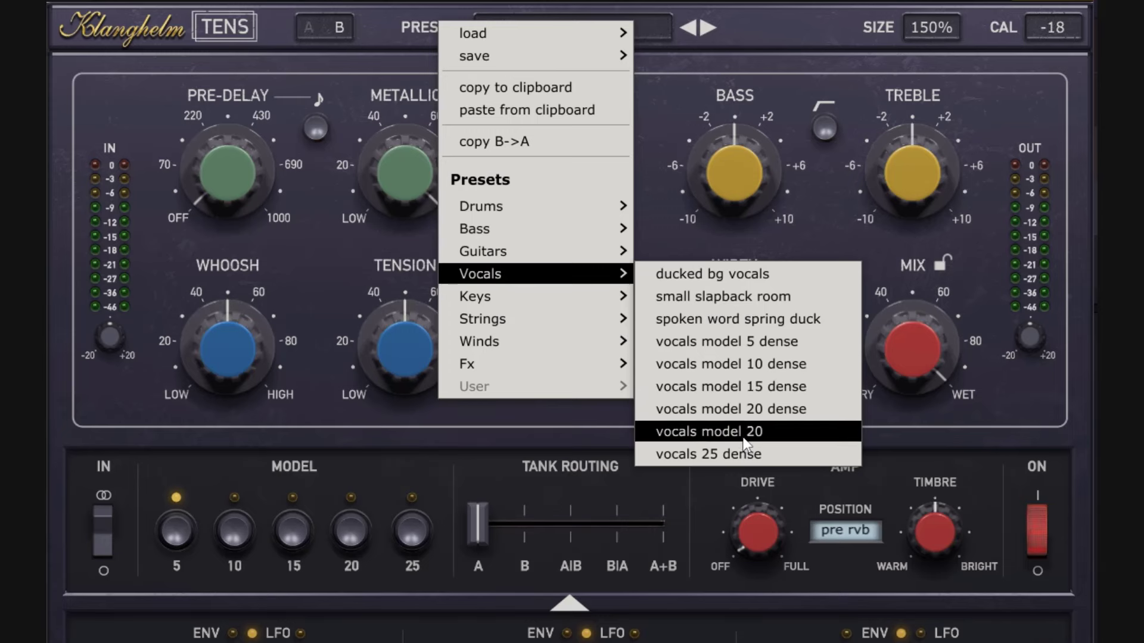
- Load the vocals model 20 preset and compare the vocal with the reverb bypassed and active
{"action": "left_click", "coordinate": [697, 439]}
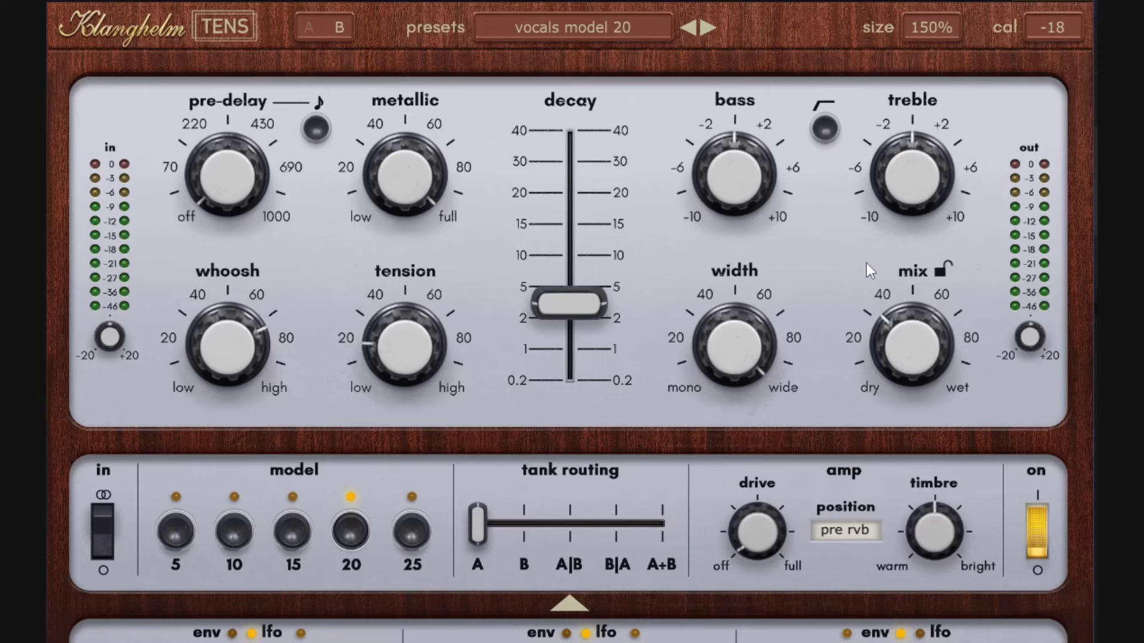
{"action": "left_click", "coordinate": [1041, 537]}
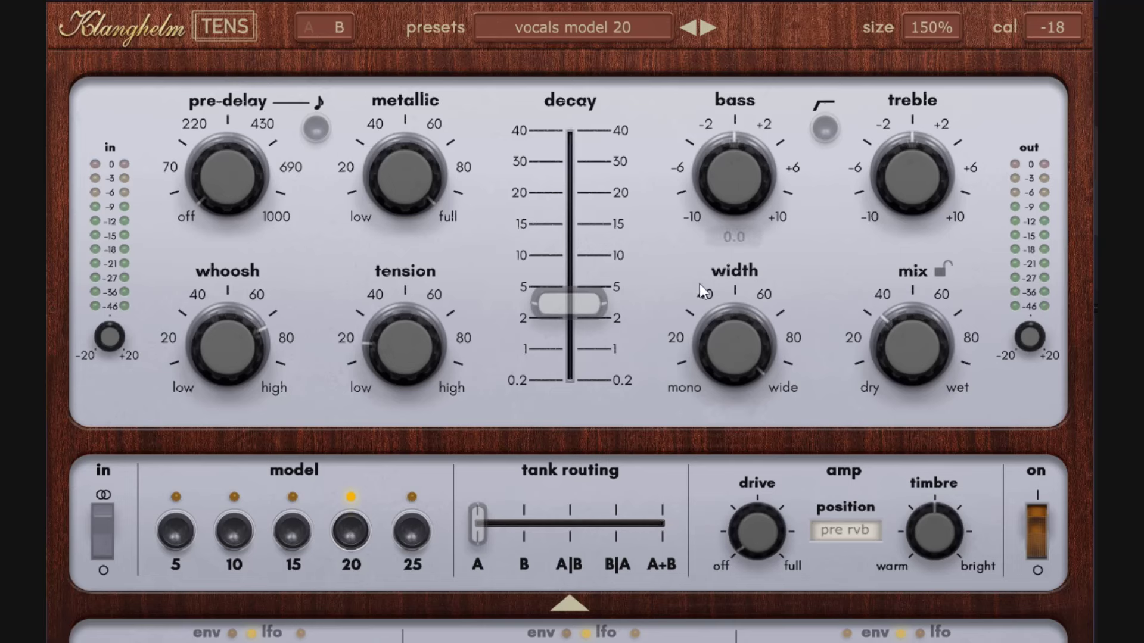
{"action": "left_click", "coordinate": [1043, 525]}
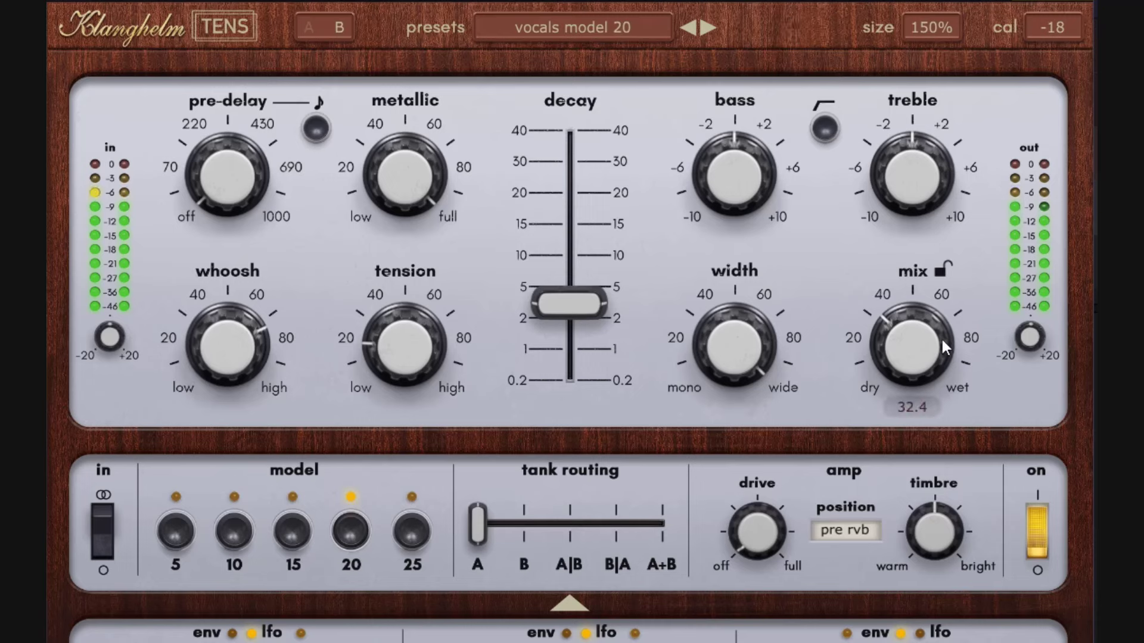
- Audition the vocal with the mix fully wet, bringing it back down to 21.9
{"action": "left_click_drag", "start_coordinate": [940, 337], "coordinate": [960, 298]}
{"action": "left_click_drag", "start_coordinate": [940, 342], "coordinate": [949, 280]}
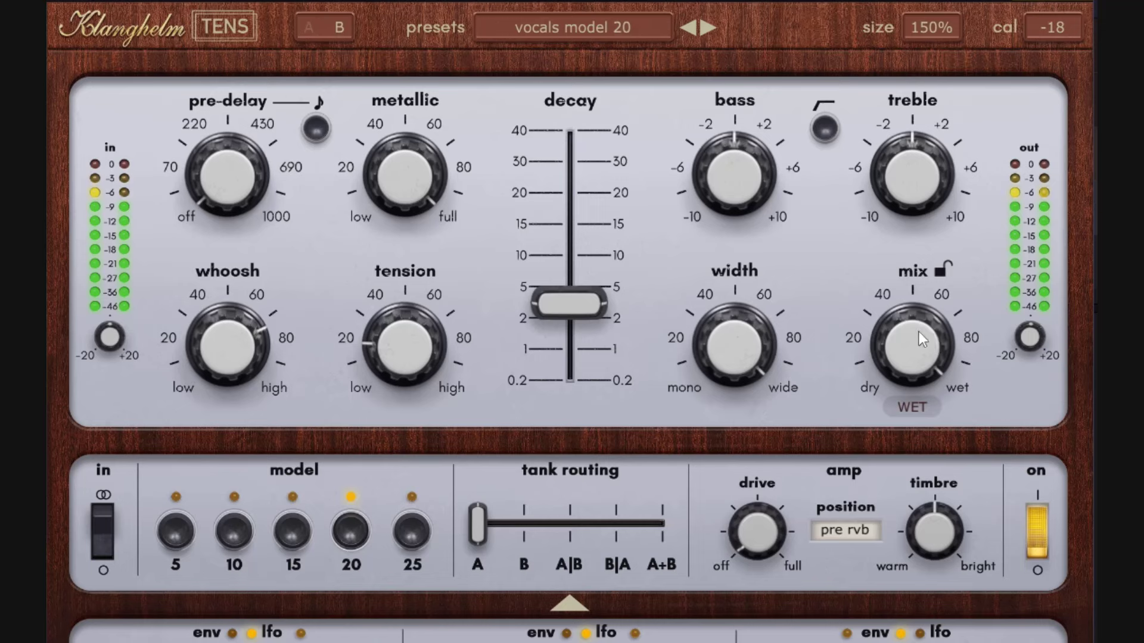
{"action": "left_click_drag", "start_coordinate": [919, 331], "coordinate": [980, 563]}
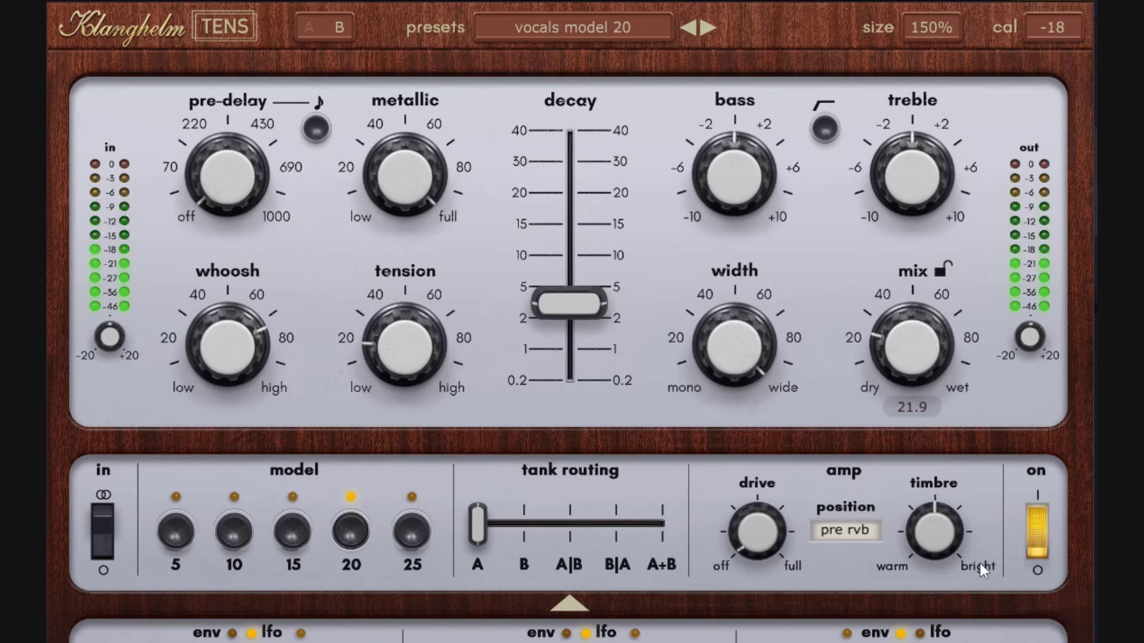
- Bypass and reactivate the reverb to compare the dry vocal with the low mix setting
{"action": "left_click", "coordinate": [1037, 538]}
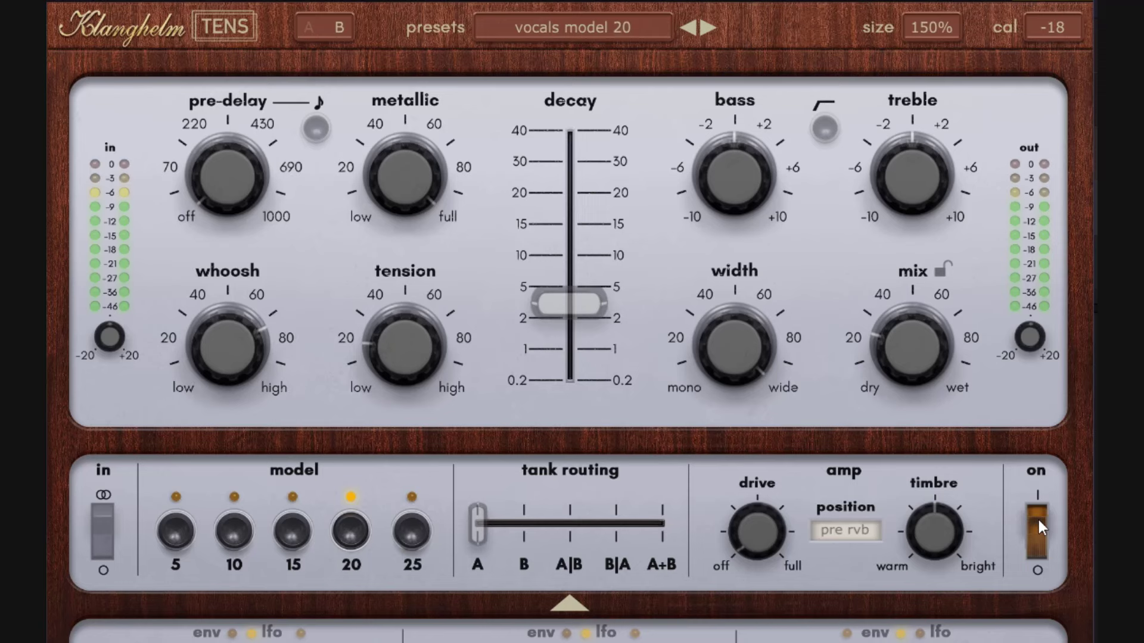
{"action": "left_click", "coordinate": [1037, 518]}
{"action": "left_click_drag", "start_coordinate": [920, 349], "coordinate": [917, 358]}
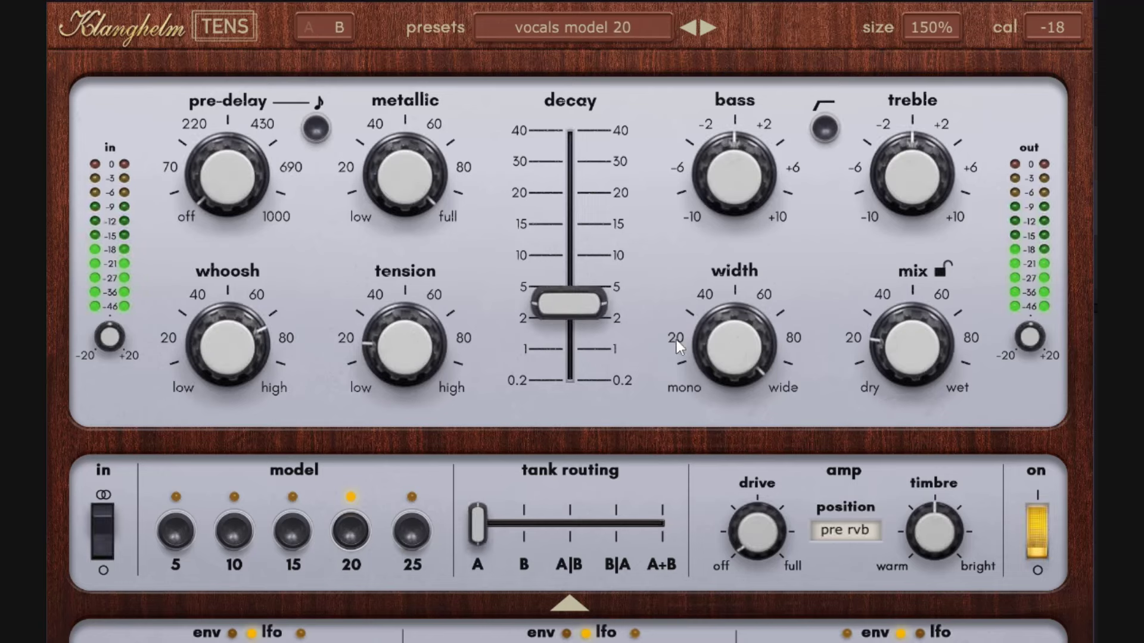
- Raise the decay to just under 10 and audition the mix at 74.1 before lowering it to 24.4
{"action": "left_click_drag", "start_coordinate": [574, 305], "coordinate": [574, 269]}
{"action": "left_click_drag", "start_coordinate": [914, 356], "coordinate": [904, 174]}
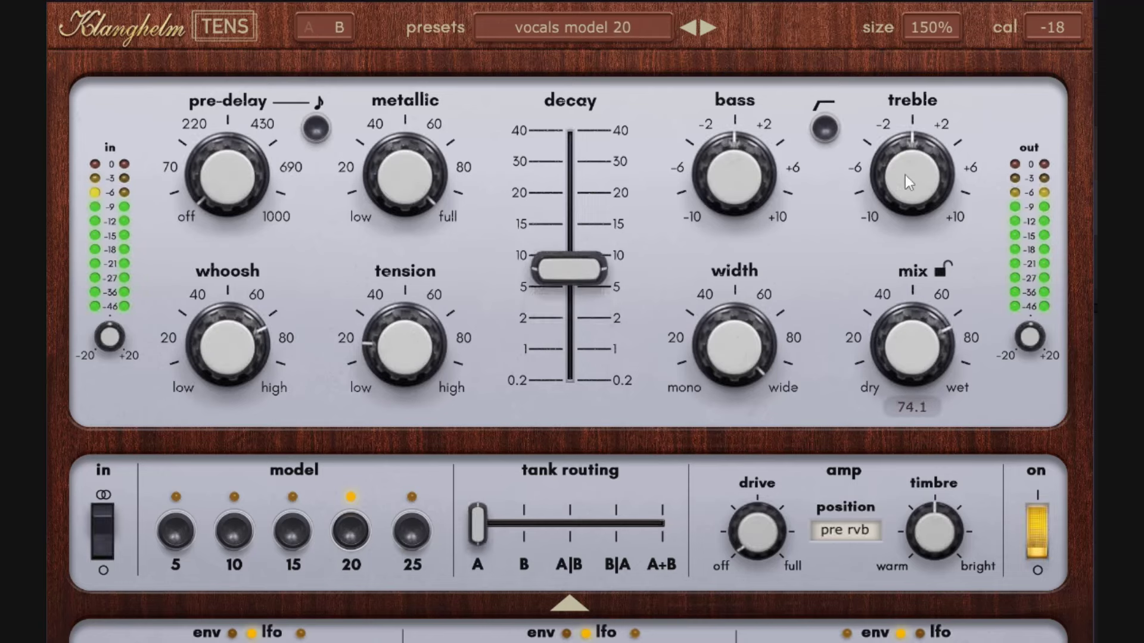
{"action": "left_click_drag", "start_coordinate": [898, 479], "coordinate": [903, 489]}
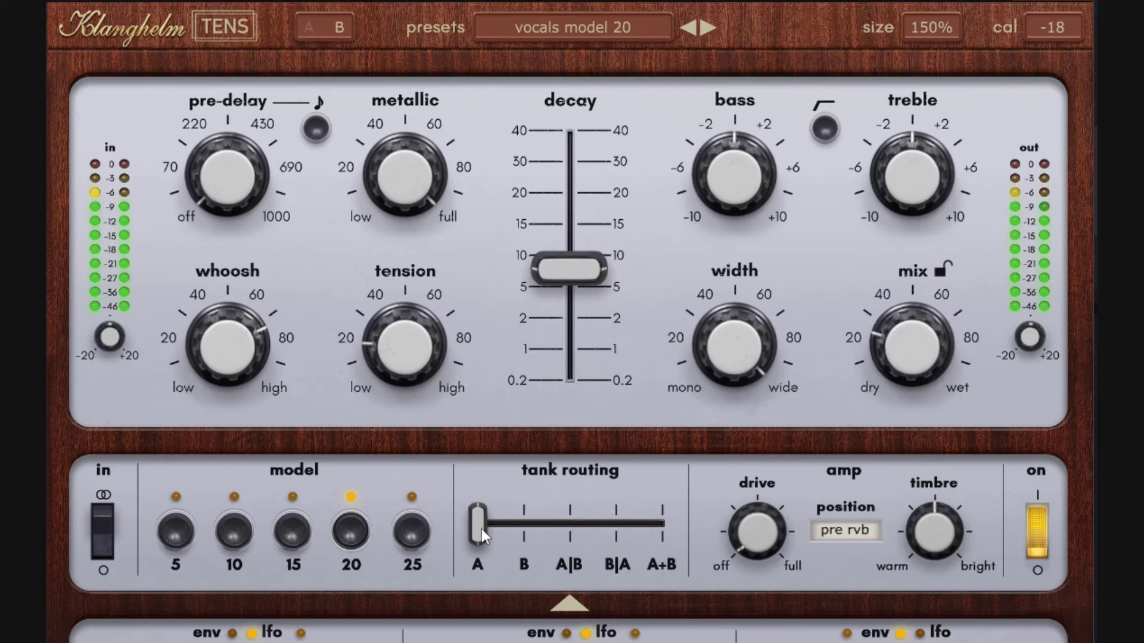
{"action": "scroll", "coordinate": [898, 348], "scroll_direction": "up", "scroll_amount": 3}
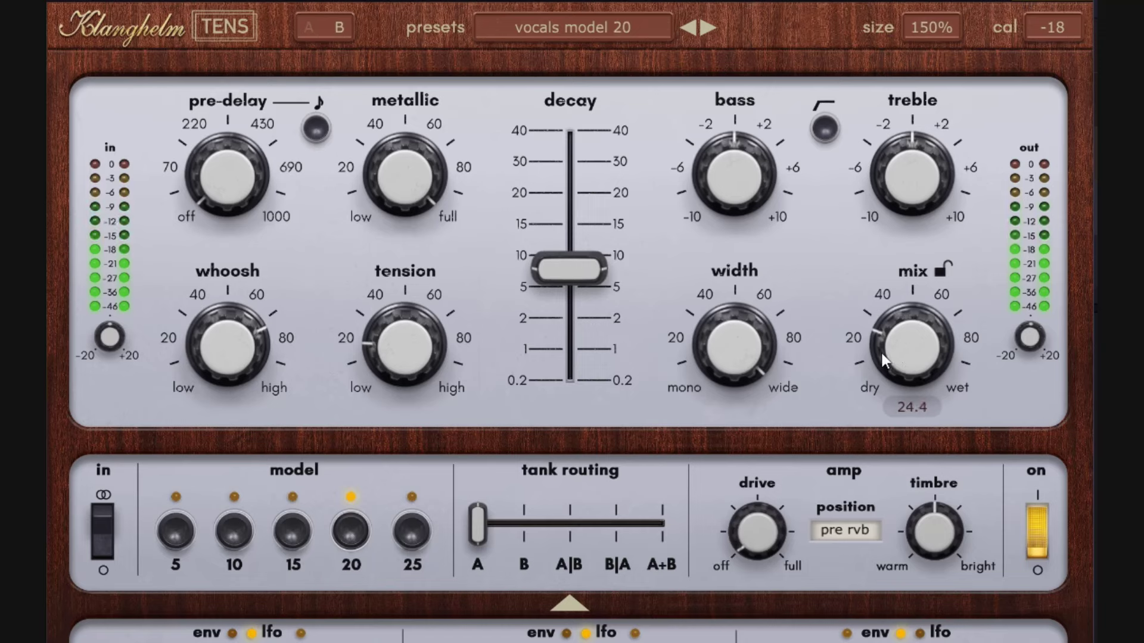
- Raise the mix to 80.2 and switch the tank routing to A|B
{"action": "left_click_drag", "start_coordinate": [913, 354], "coordinate": [920, 174]}
{"action": "left_click", "coordinate": [570, 524]}
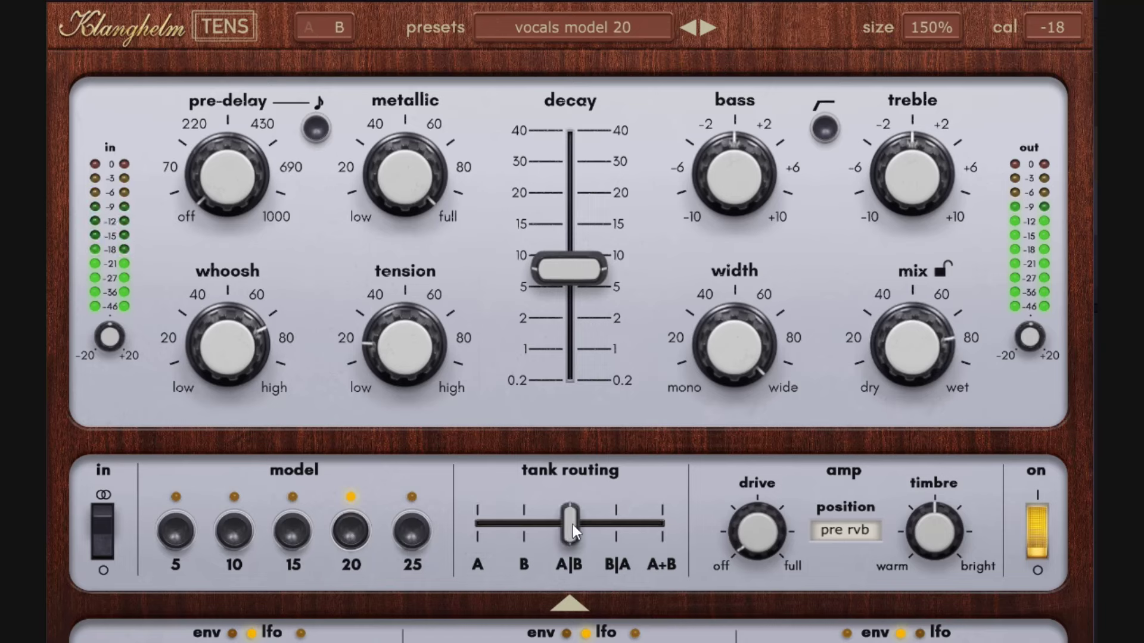
{"action": "mouse_move", "coordinate": [918, 356]}
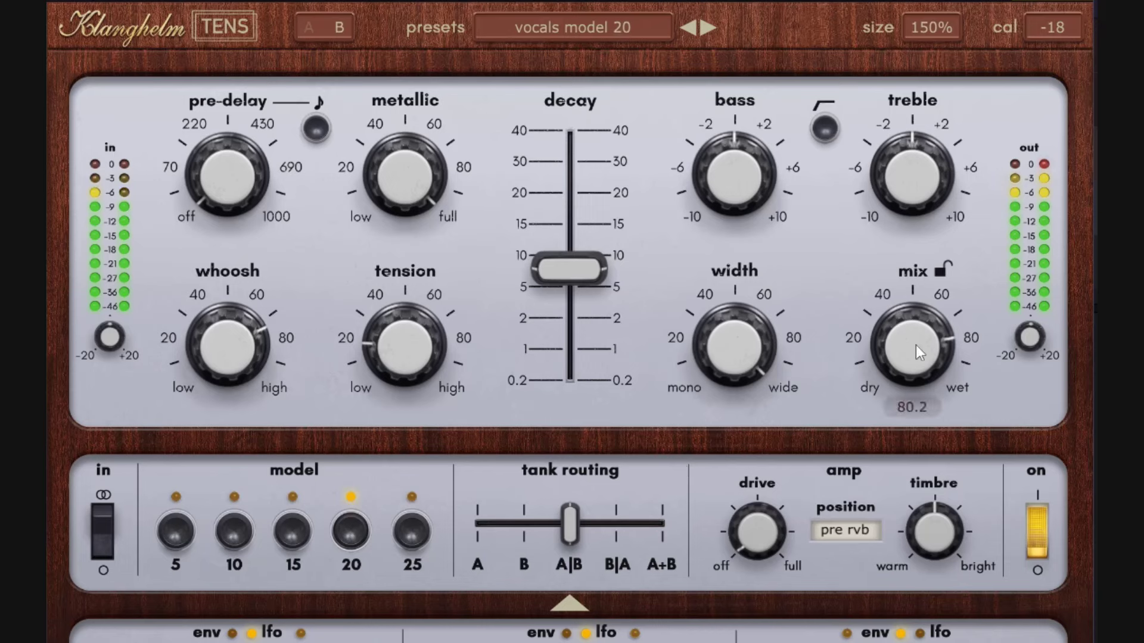
- Nudge the output level and lower the mix to 23.6 for the A|B tank routing
{"action": "mouse_move", "coordinate": [1032, 334]}
{"action": "left_click_drag", "start_coordinate": [1035, 342], "coordinate": [1039, 357]}
{"action": "left_click_drag", "start_coordinate": [921, 335], "coordinate": [907, 532]}
{"action": "mouse_move", "coordinate": [898, 369]}
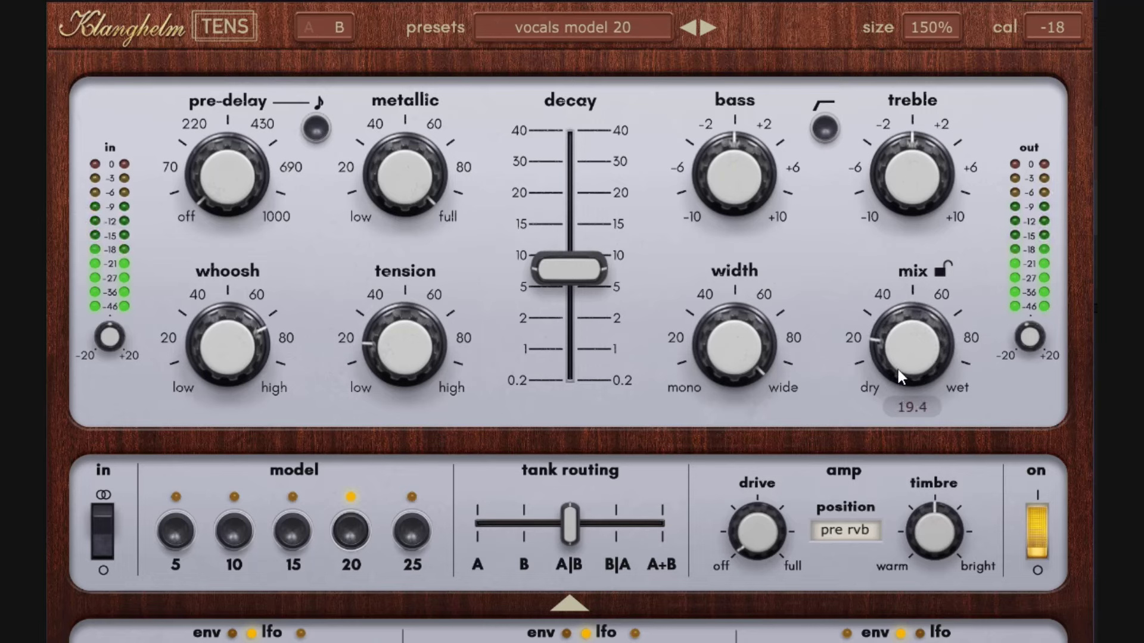
{"action": "left_click_drag", "start_coordinate": [898, 369], "coordinate": [895, 356]}
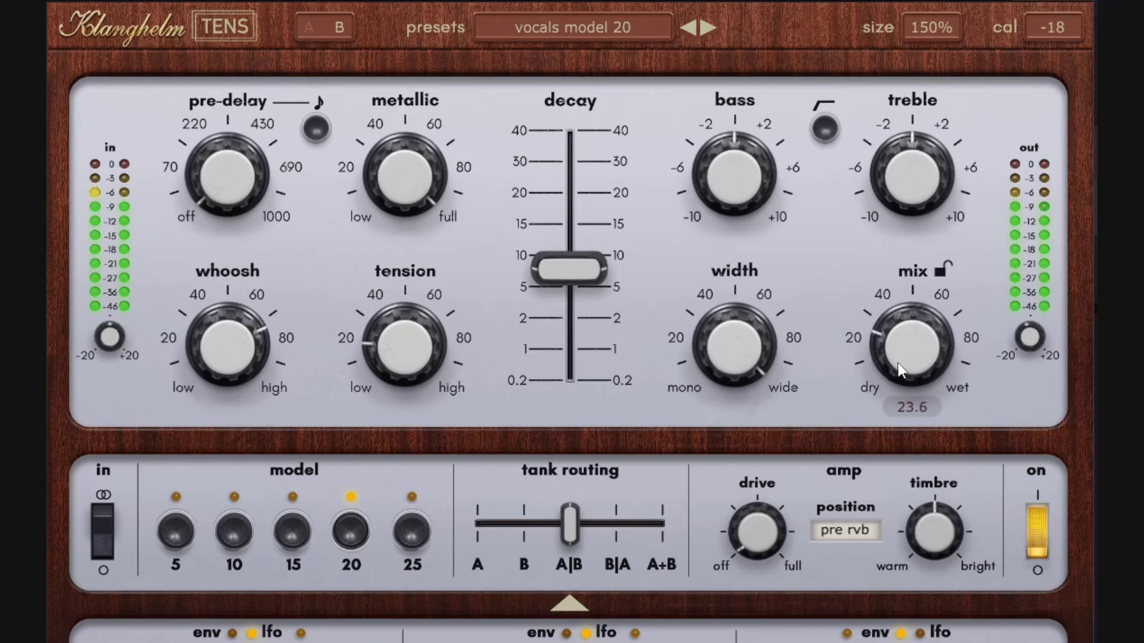
- Compare the A|B routing with bypass and lower the mix to 20.3
{"action": "left_click", "coordinate": [1037, 546]}
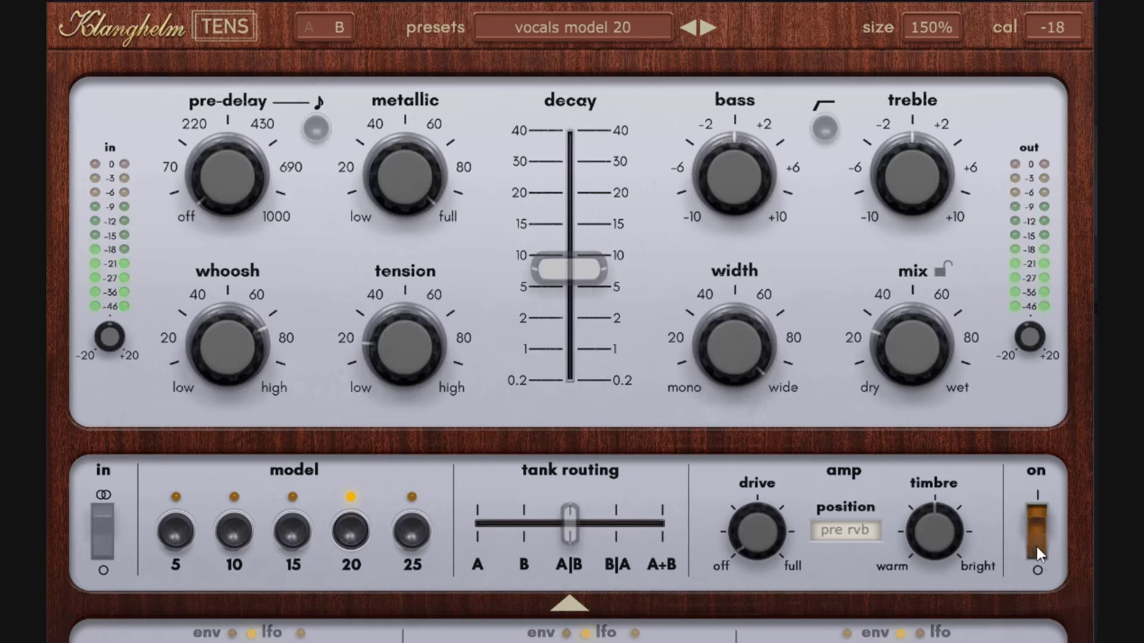
{"action": "left_click", "coordinate": [1039, 529]}
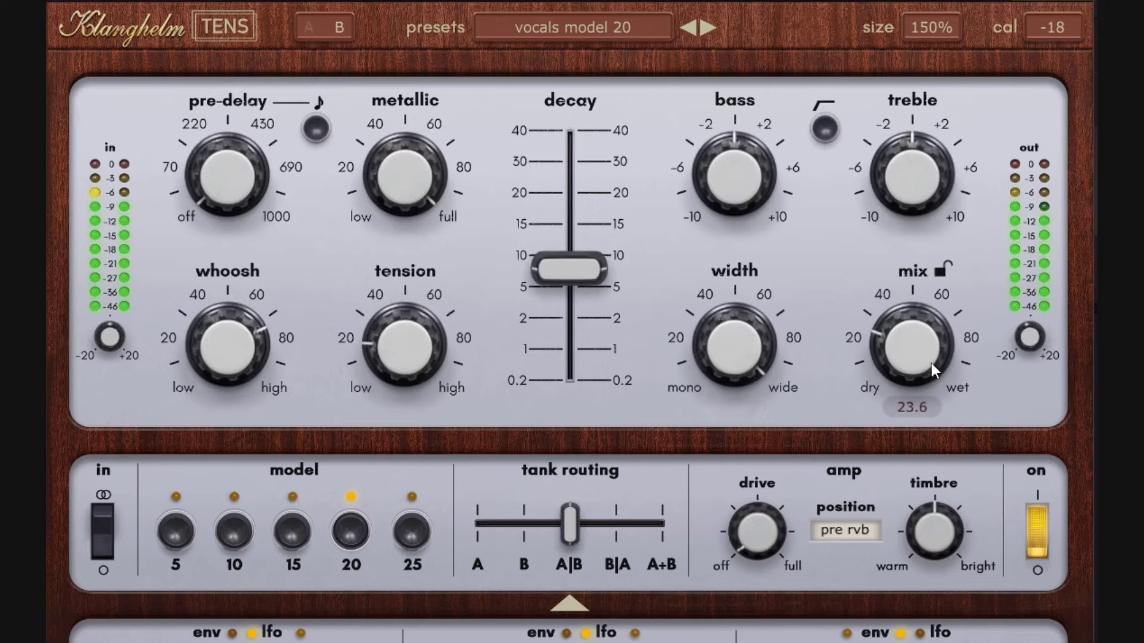
{"action": "left_click_drag", "start_coordinate": [931, 363], "coordinate": [920, 369]}
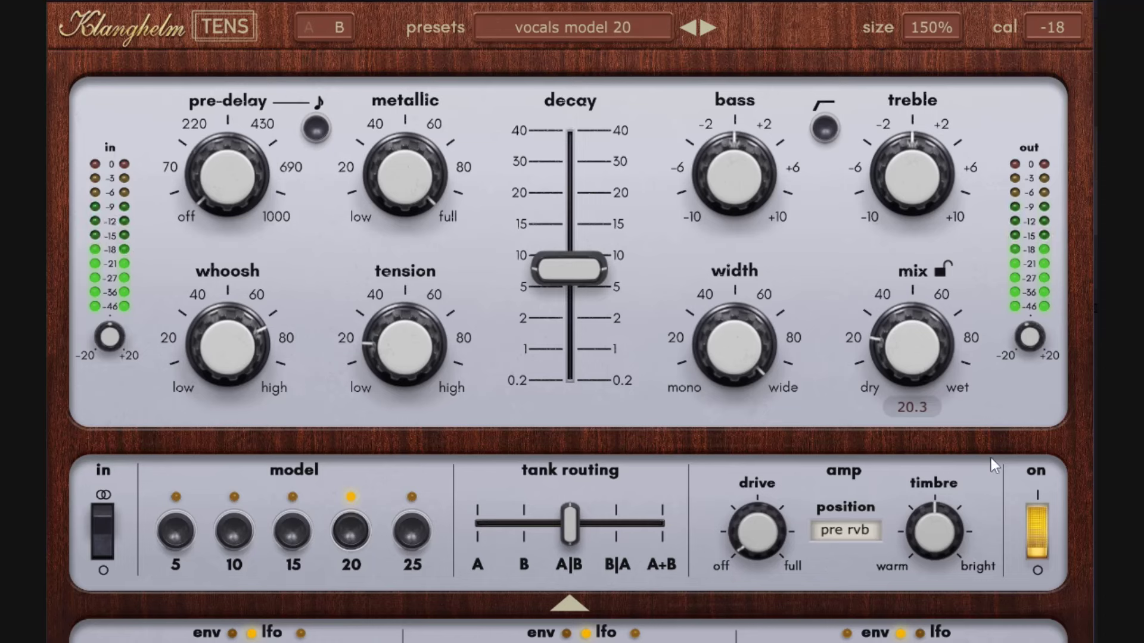
- Shorten the decay to just above 2 and compare the vocal with the reverb bypassed and active
{"action": "mouse_move", "coordinate": [580, 280]}
{"action": "left_click_drag", "start_coordinate": [580, 280], "coordinate": [589, 335]}
{"action": "left_click", "coordinate": [1041, 543]}
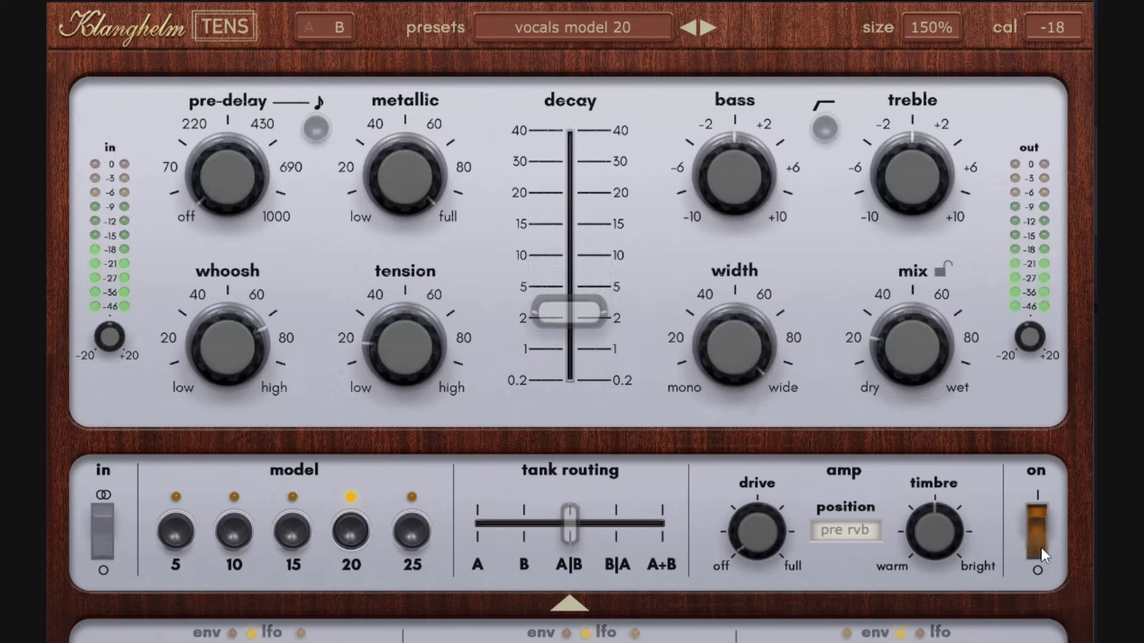
{"action": "left_click", "coordinate": [1038, 515]}
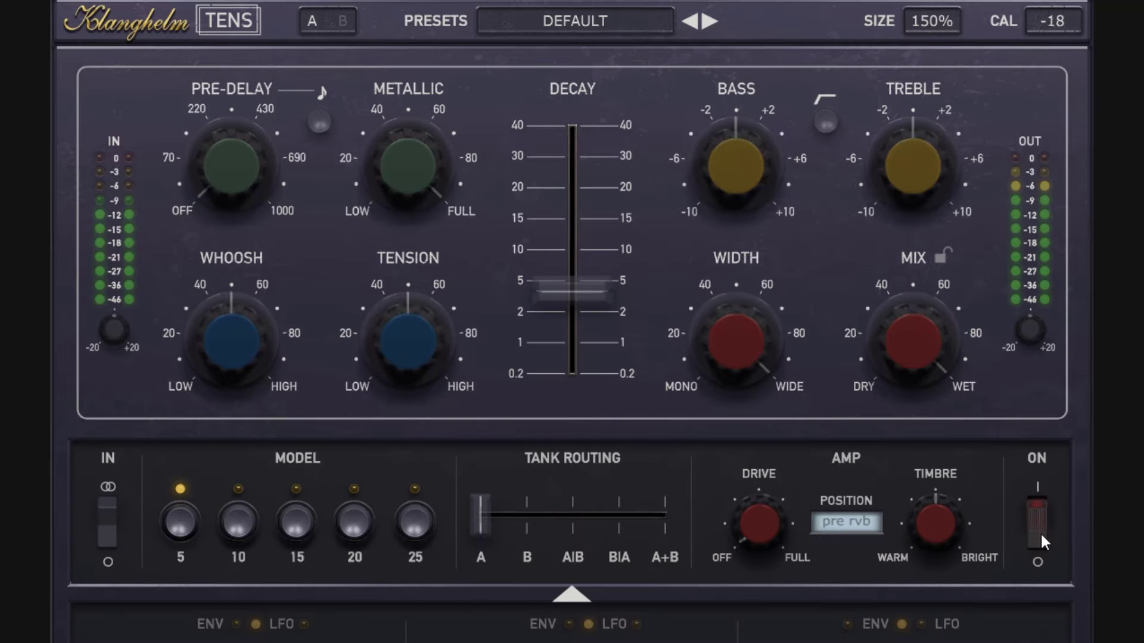
- Reactivate the reverb and load the guitar preset acc slide spring reverb
{"action": "left_click", "coordinate": [1037, 524]}
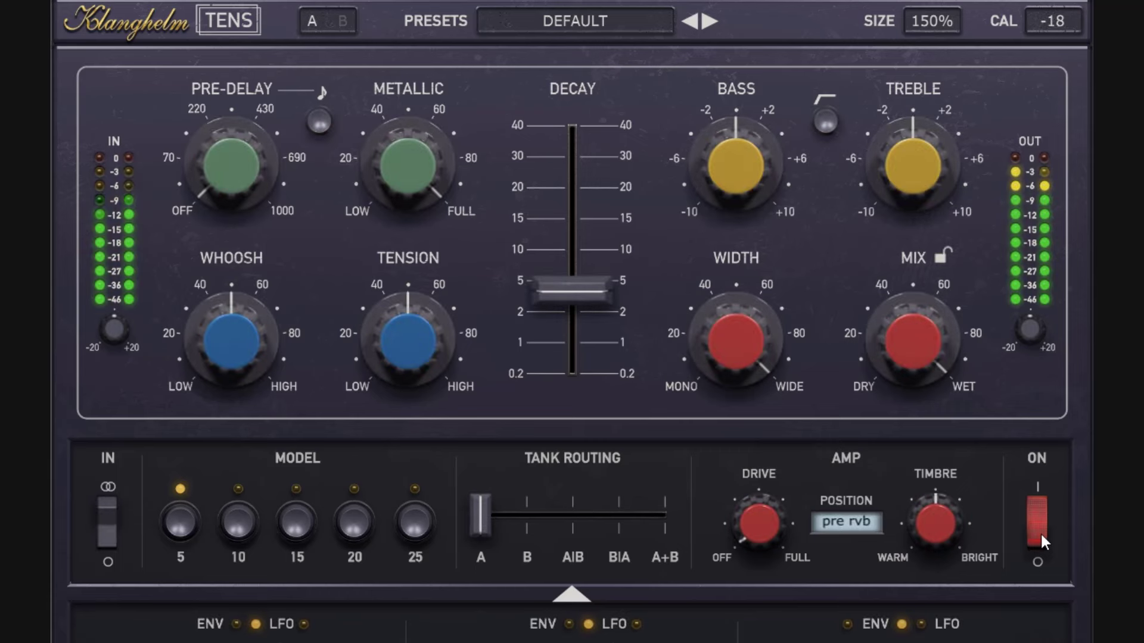
{"action": "left_click", "coordinate": [626, 19]}
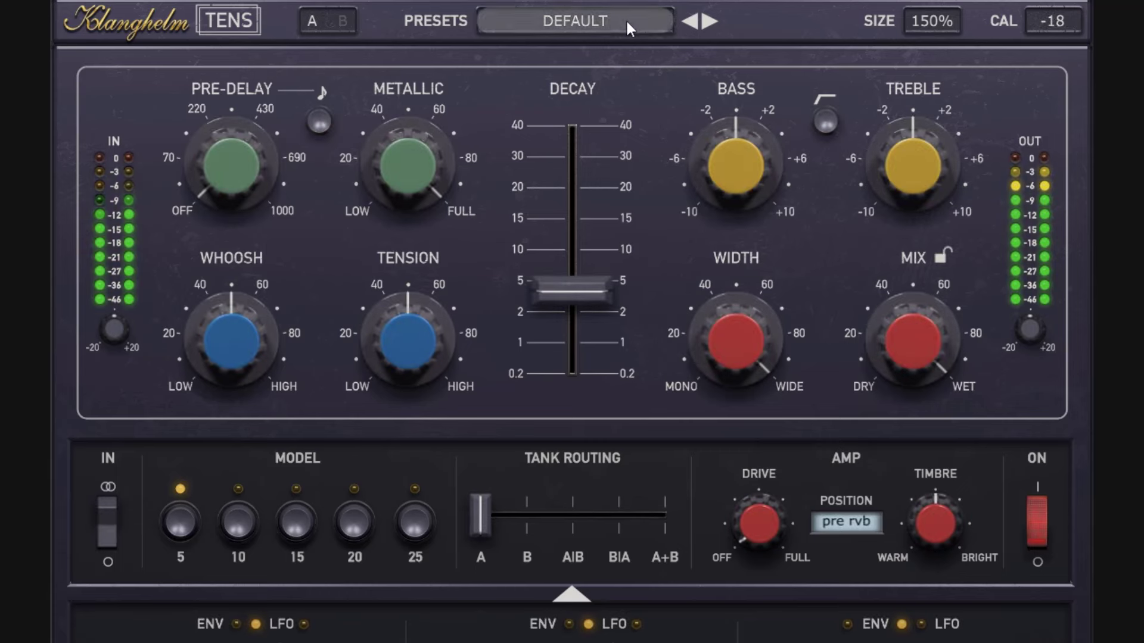
{"action": "mouse_move", "coordinate": [557, 247]}
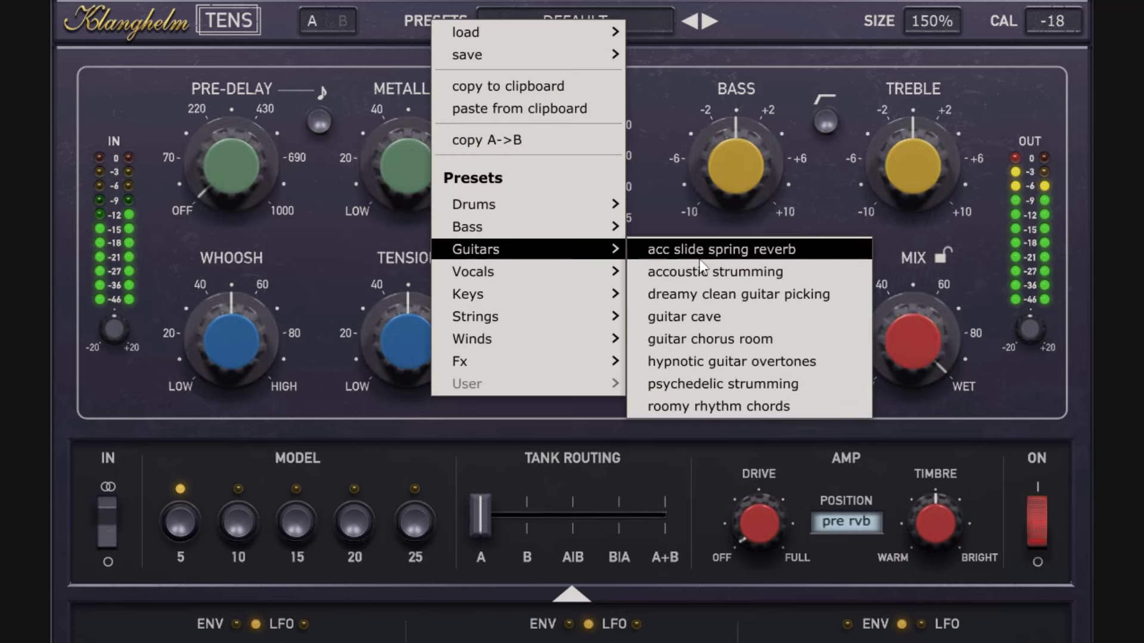
{"action": "left_click", "coordinate": [739, 248]}
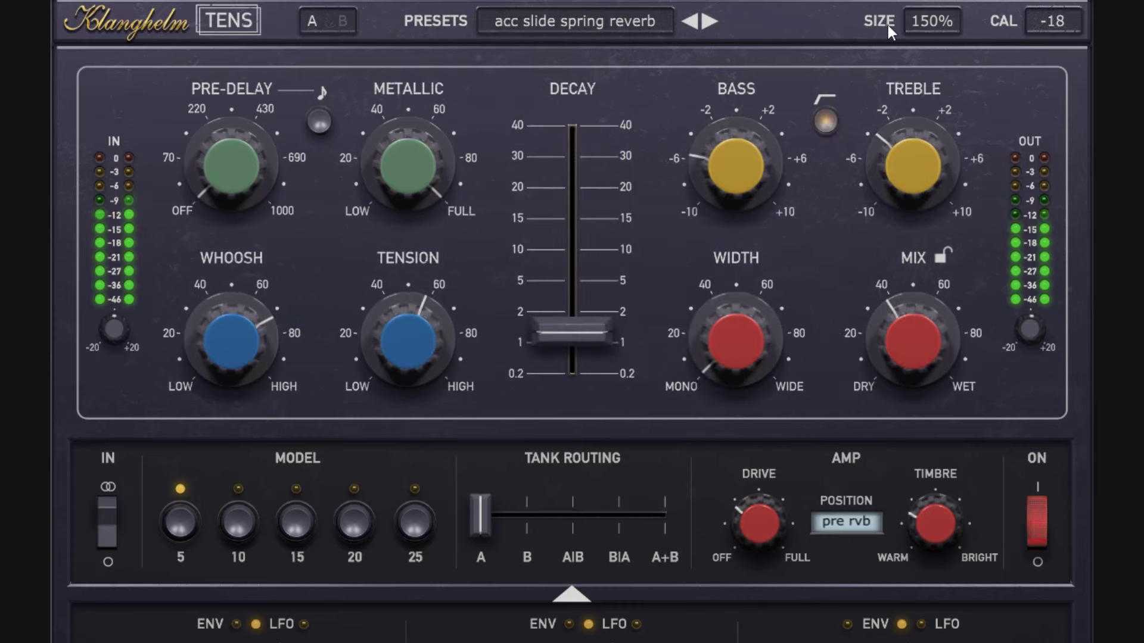
- Audition the guitar fully wet, bring the mix back to 35.5, and open the width to fully wide
{"action": "mouse_move", "coordinate": [927, 373]}
{"action": "left_click_drag", "start_coordinate": [925, 373], "coordinate": [916, 145]}
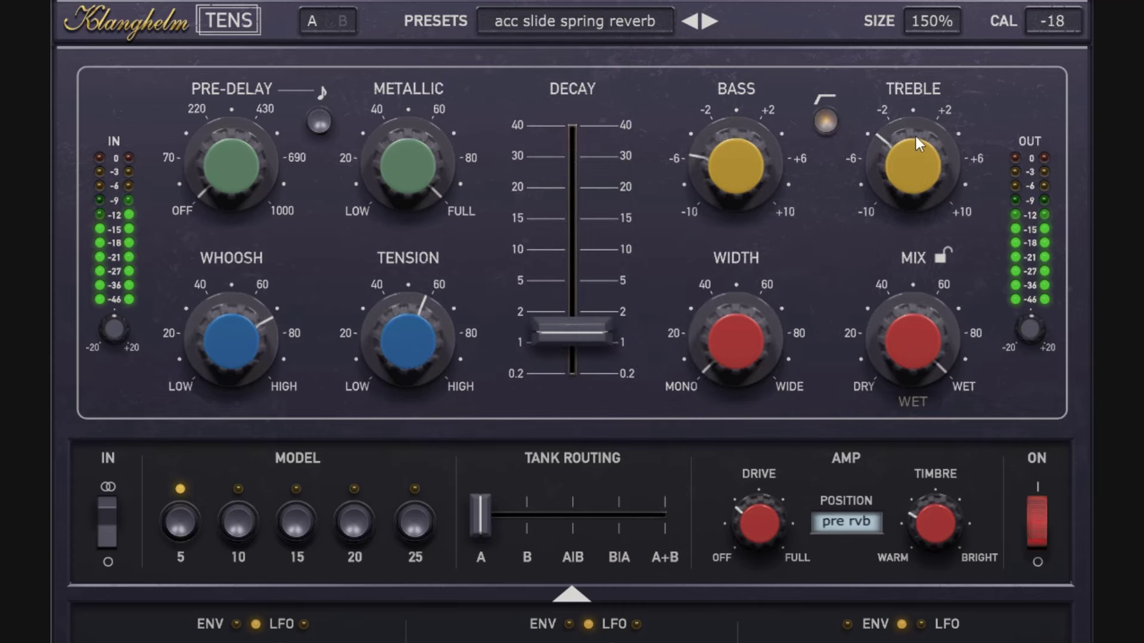
{"action": "left_click_drag", "start_coordinate": [903, 242], "coordinate": [914, 410]}
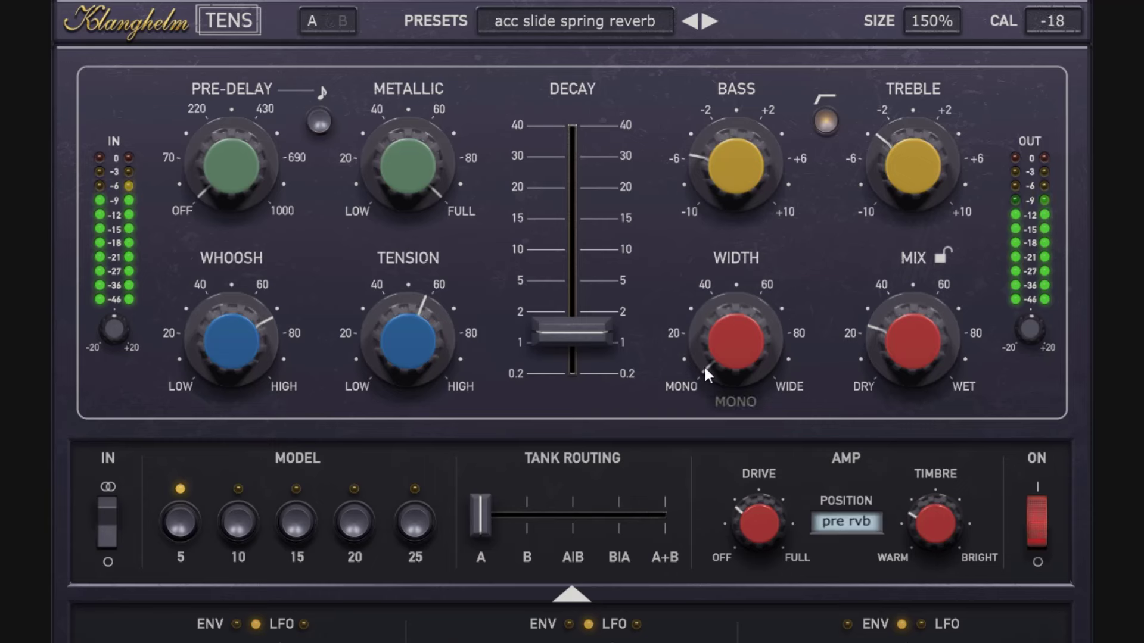
{"action": "mouse_move", "coordinate": [902, 344]}
{"action": "mouse_move", "coordinate": [1008, 349]}
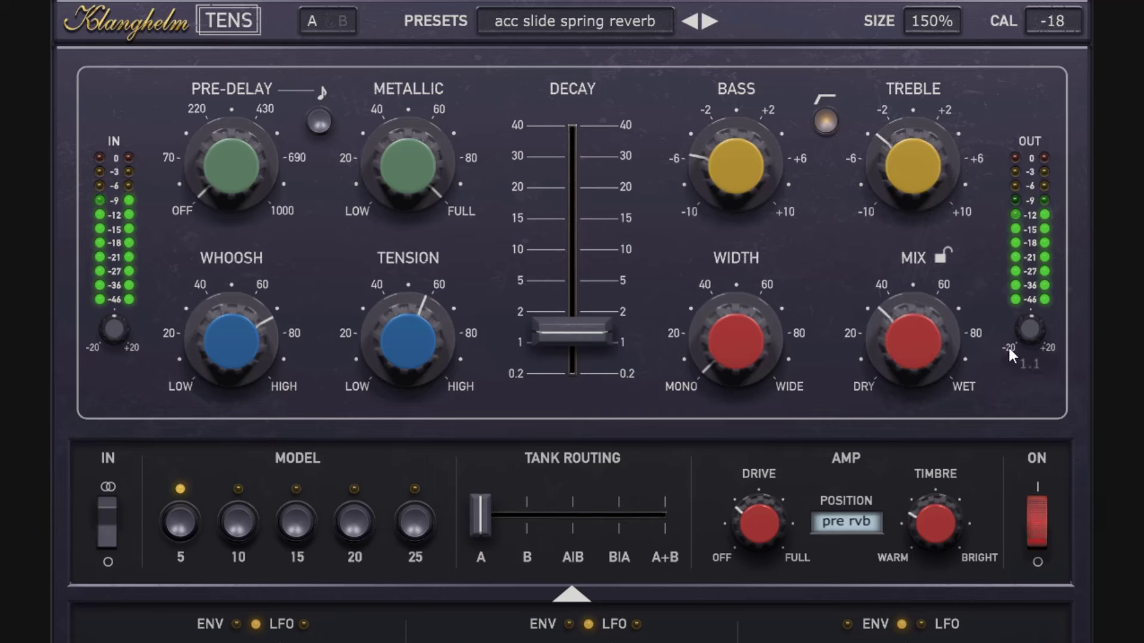
{"action": "left_click_drag", "start_coordinate": [932, 355], "coordinate": [930, 339]}
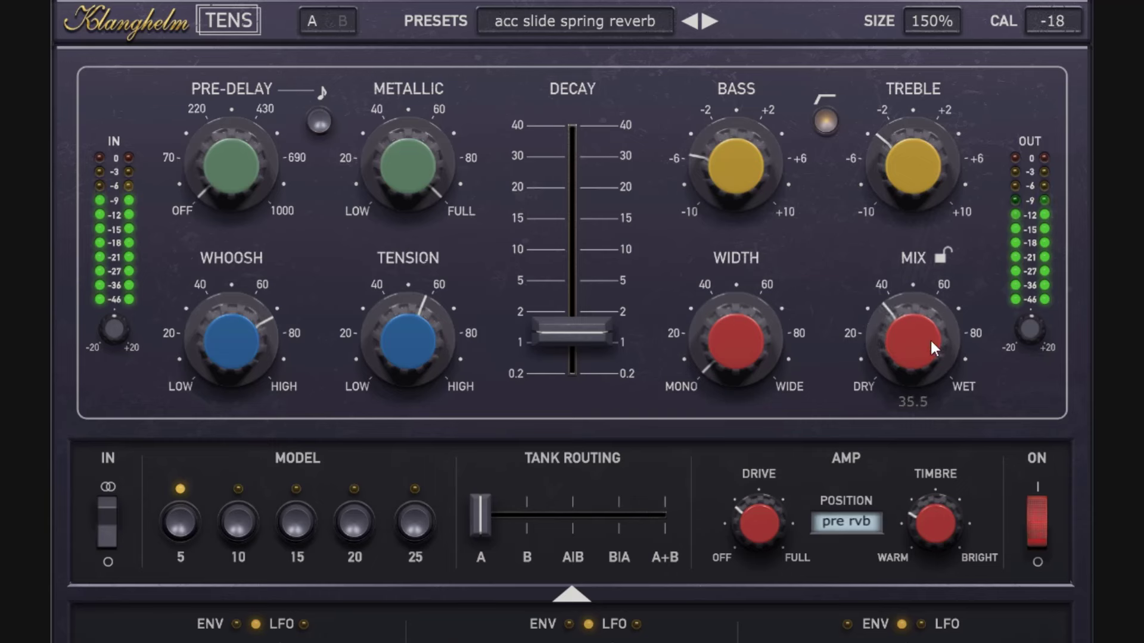
{"action": "left_click_drag", "start_coordinate": [775, 343], "coordinate": [731, 7]}
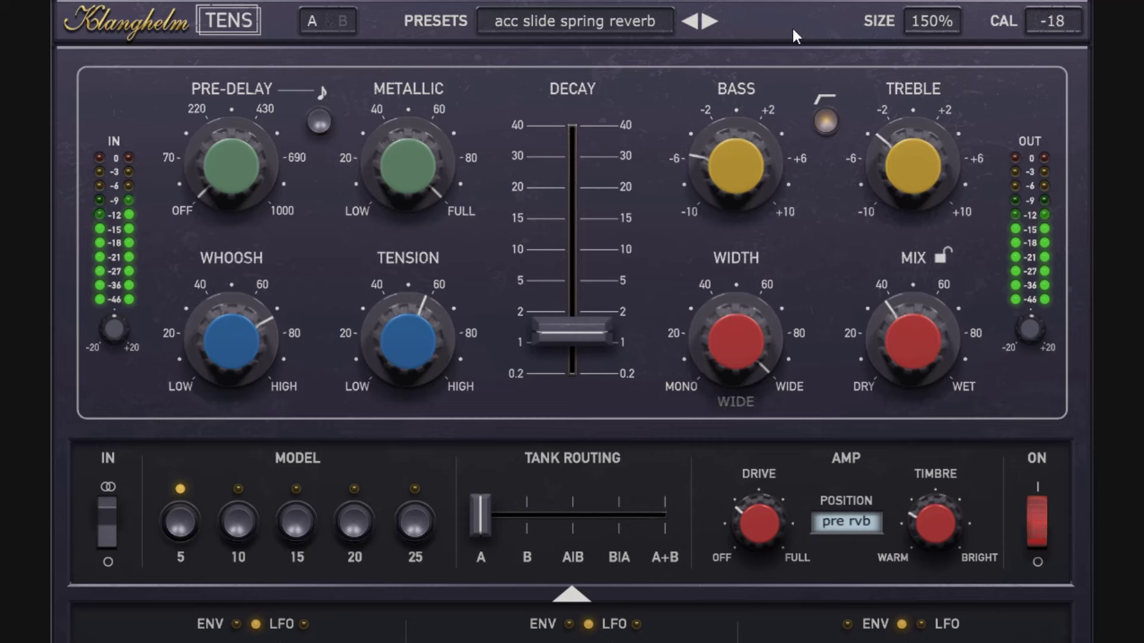
- Lower the mix to just above 20 and raise the decay to between 5 and 10
{"action": "mouse_move", "coordinate": [927, 332]}
{"action": "left_click_drag", "start_coordinate": [924, 322], "coordinate": [923, 384]}
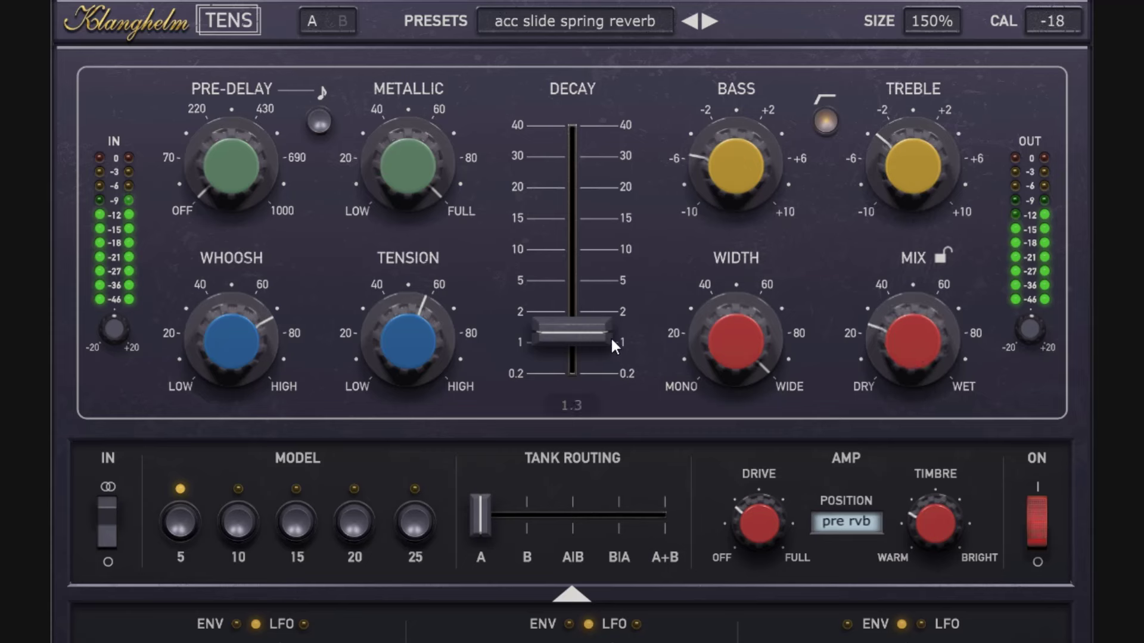
{"action": "scroll", "coordinate": [610, 337], "scroll_direction": "up", "scroll_amount": 5}
{"action": "scroll", "coordinate": [603, 325], "scroll_direction": "up", "scroll_amount": 6}
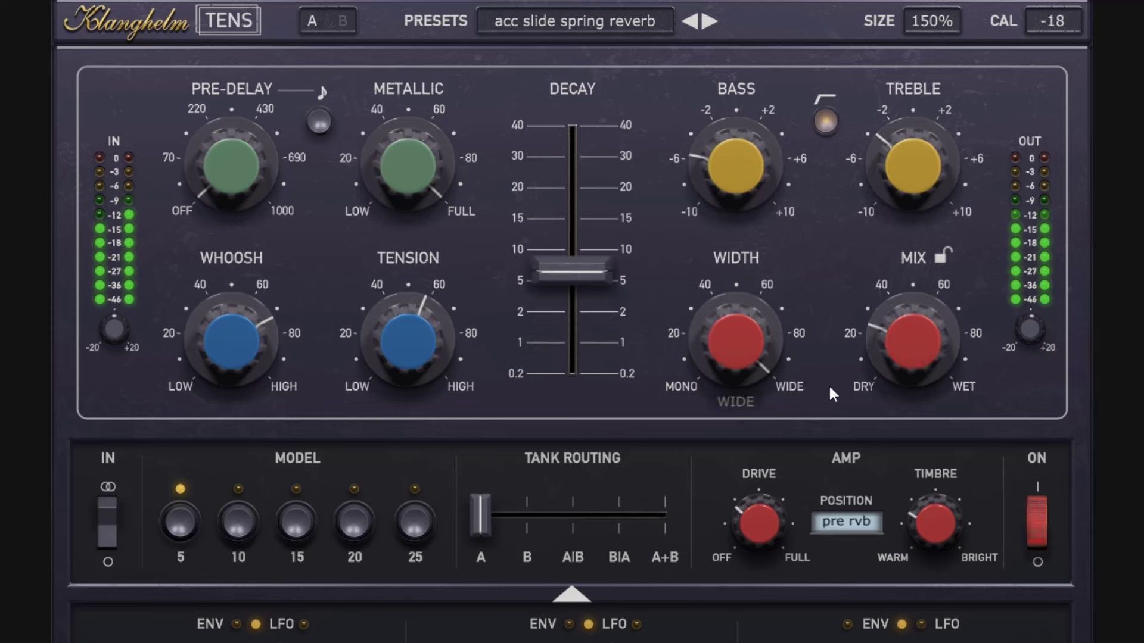
- Set the guitar reverb's mix to 21.5 and raise the whoosh to about 80
{"action": "left_click_drag", "start_coordinate": [912, 331], "coordinate": [892, 359]}
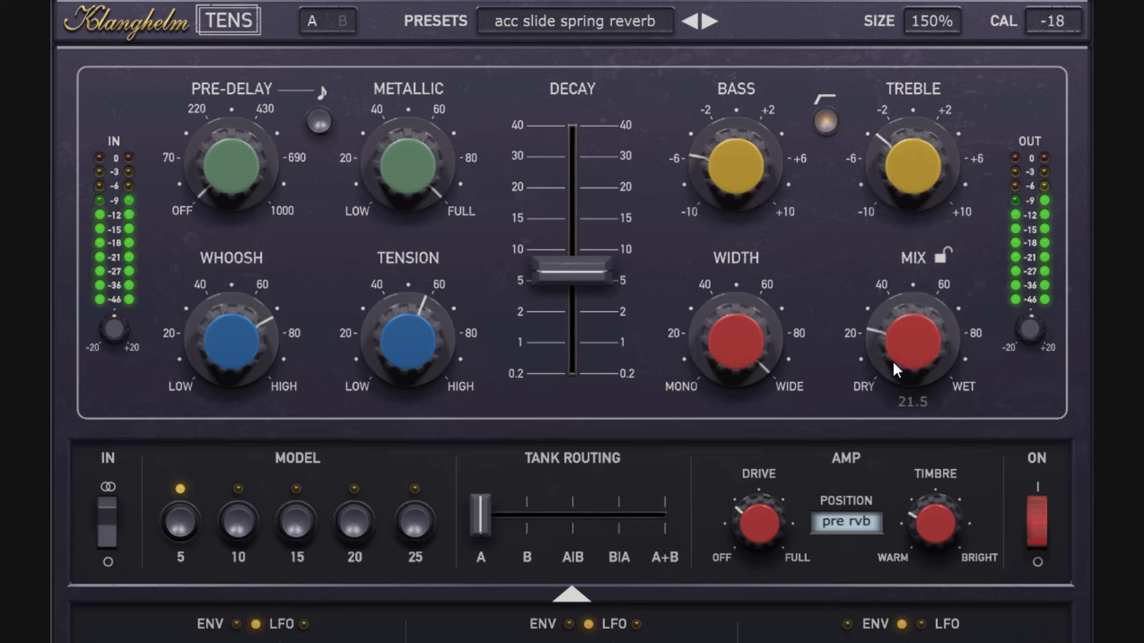
{"action": "mouse_move", "coordinate": [358, 332]}
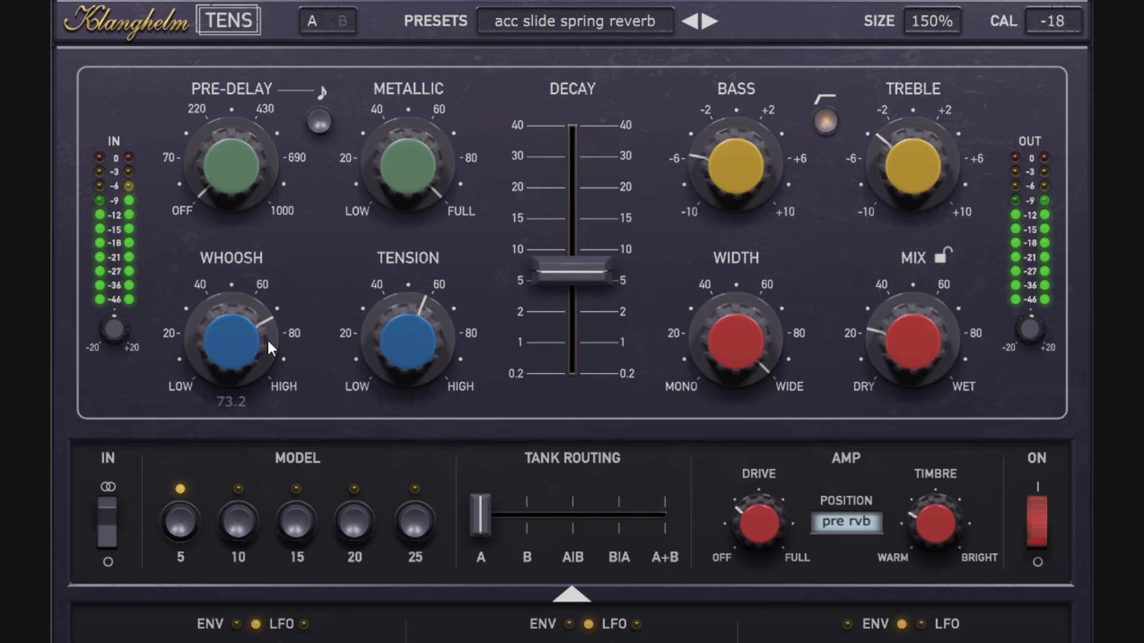
{"action": "left_click_drag", "start_coordinate": [267, 338], "coordinate": [262, 315]}
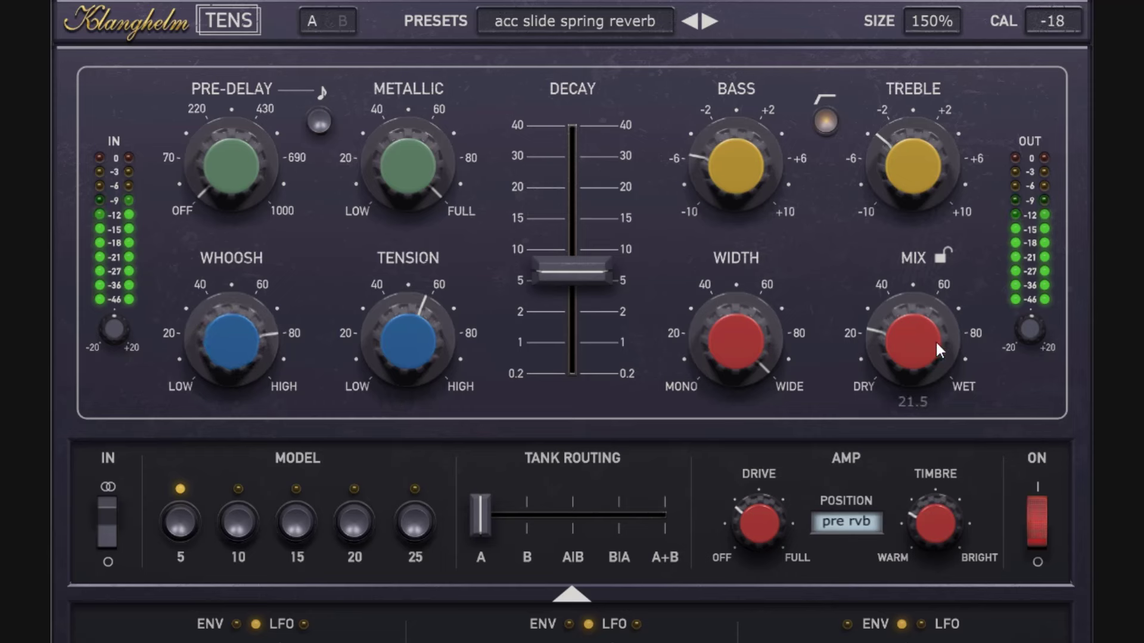
- With the mix raised to 73.2, lower the whoosh to just below 20 and raise the tension to about 80
{"action": "left_click_drag", "start_coordinate": [937, 343], "coordinate": [906, 176]}
{"action": "mouse_move", "coordinate": [240, 313]}
{"action": "left_click_drag", "start_coordinate": [239, 304], "coordinate": [275, 505]}
{"action": "mouse_move", "coordinate": [257, 344]}
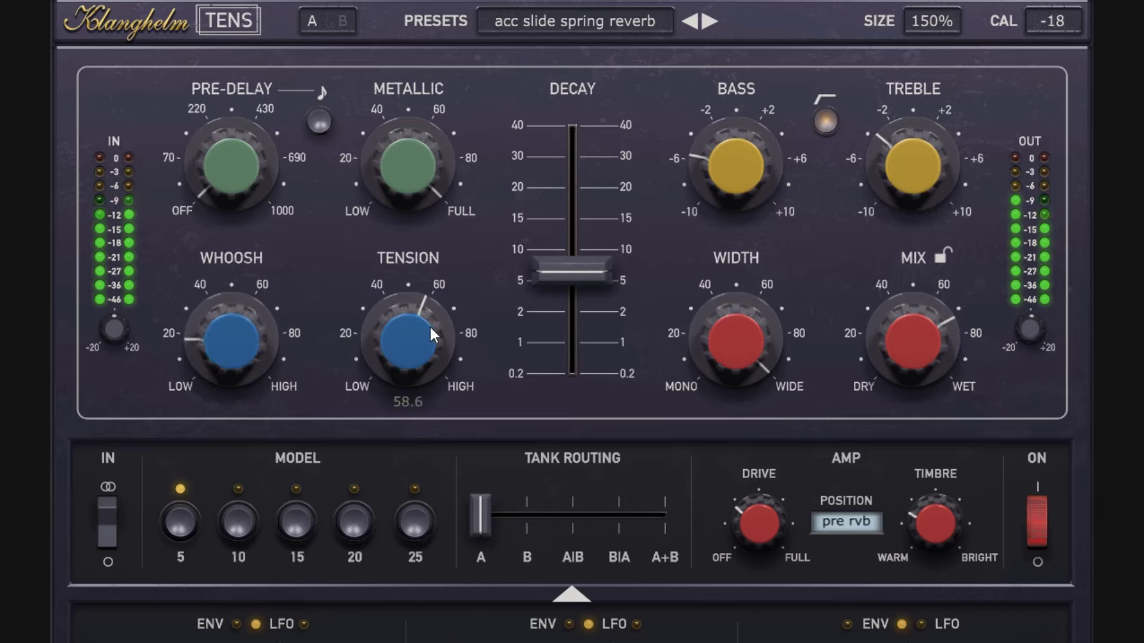
{"action": "left_click_drag", "start_coordinate": [429, 324], "coordinate": [424, 272]}
{"action": "mouse_move", "coordinate": [967, 348]}
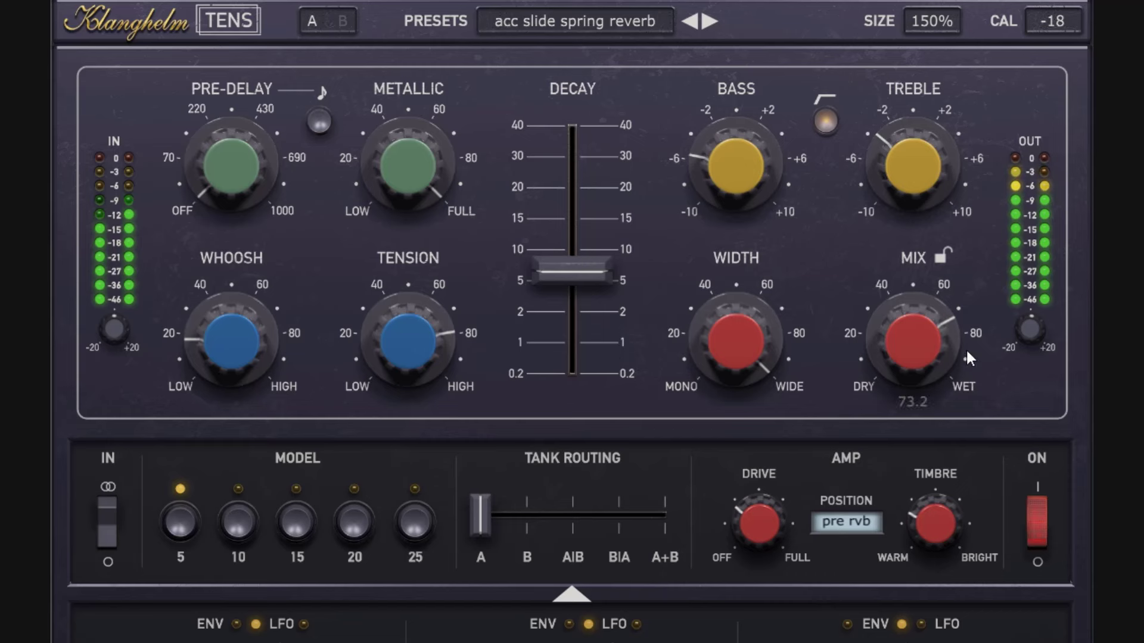
- Bring the mix back to just above 20 and slightly increase the amp drive
{"action": "left_click_drag", "start_coordinate": [927, 340], "coordinate": [920, 497]}
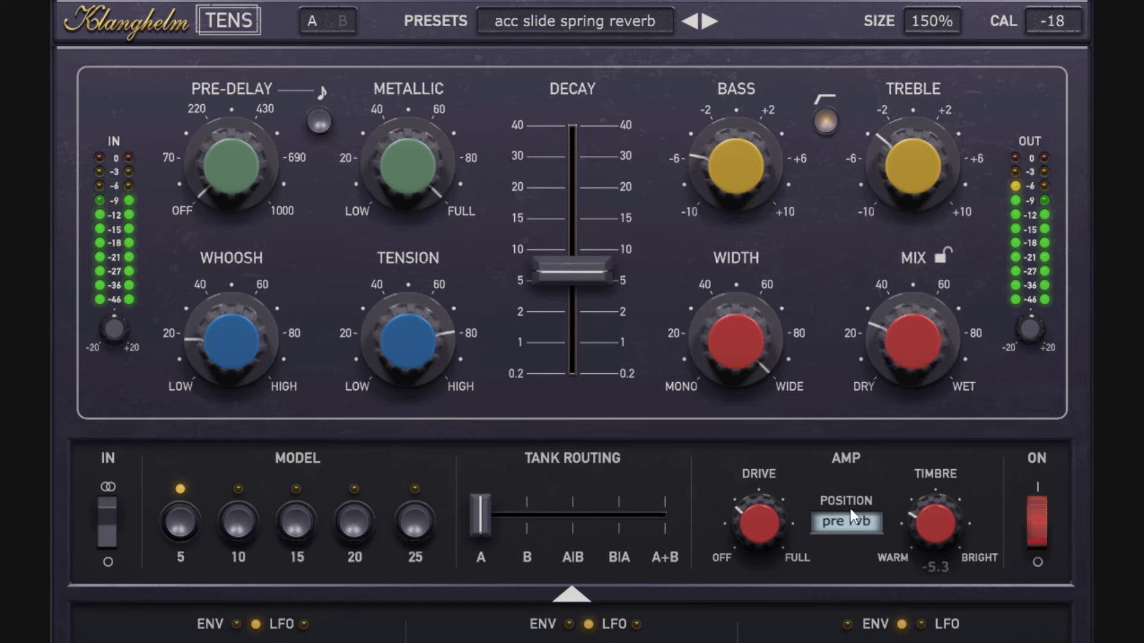
{"action": "mouse_move", "coordinate": [773, 501]}
{"action": "scroll", "coordinate": [772, 521], "scroll_direction": "up", "scroll_amount": 2}
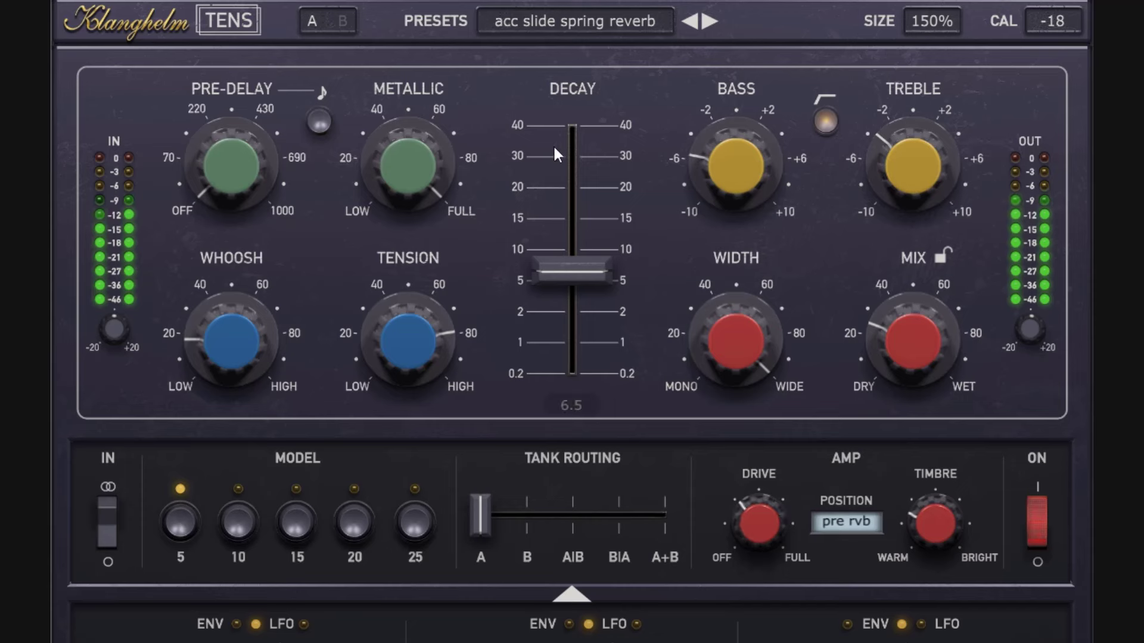
- Load the accoustic strumming preset and audition it at mixes of 79.0 and about 20, comparing it with the reverb bypassed
{"action": "left_click", "coordinate": [708, 21]}
{"action": "left_click_drag", "start_coordinate": [879, 328], "coordinate": [893, 171]}
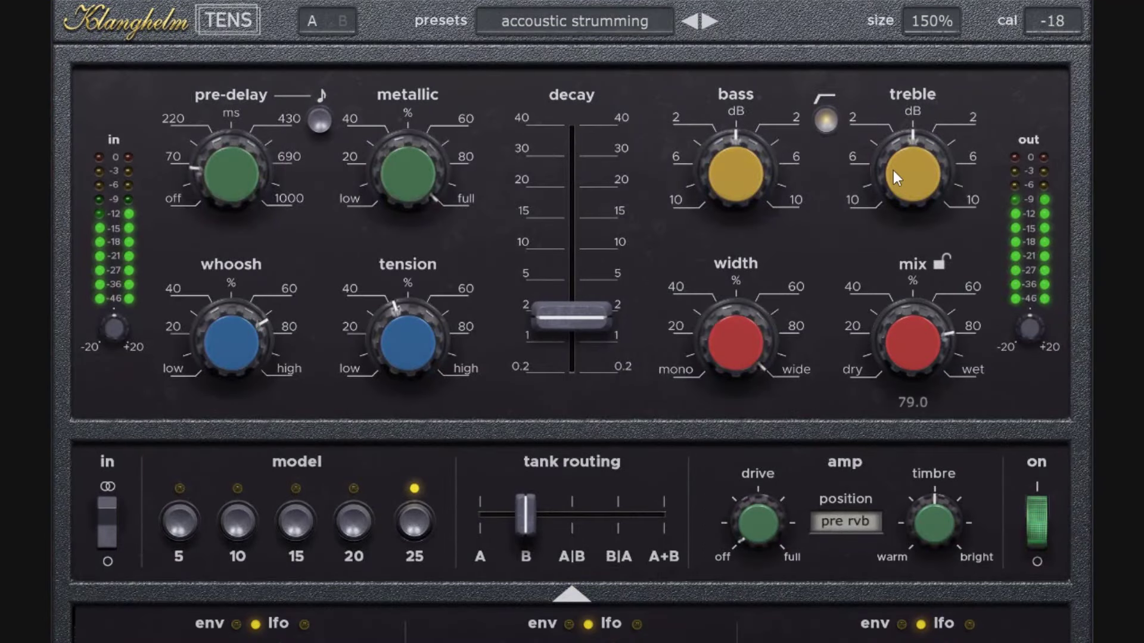
{"action": "mouse_move", "coordinate": [205, 173]}
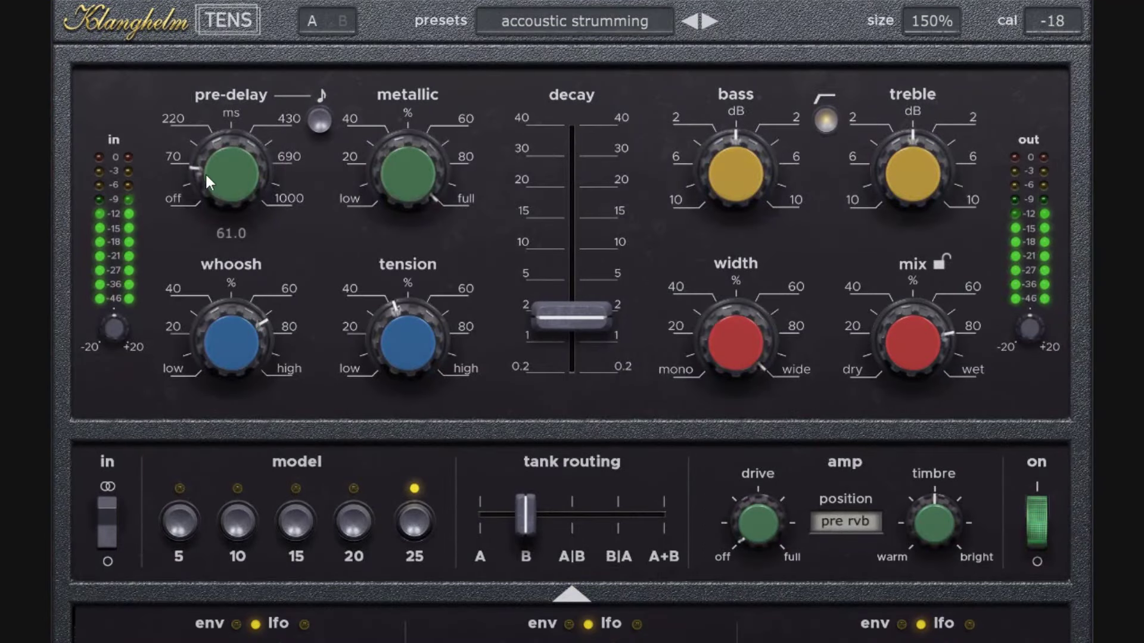
{"action": "left_click_drag", "start_coordinate": [974, 308], "coordinate": [938, 505]}
{"action": "left_click", "coordinate": [1033, 535]}
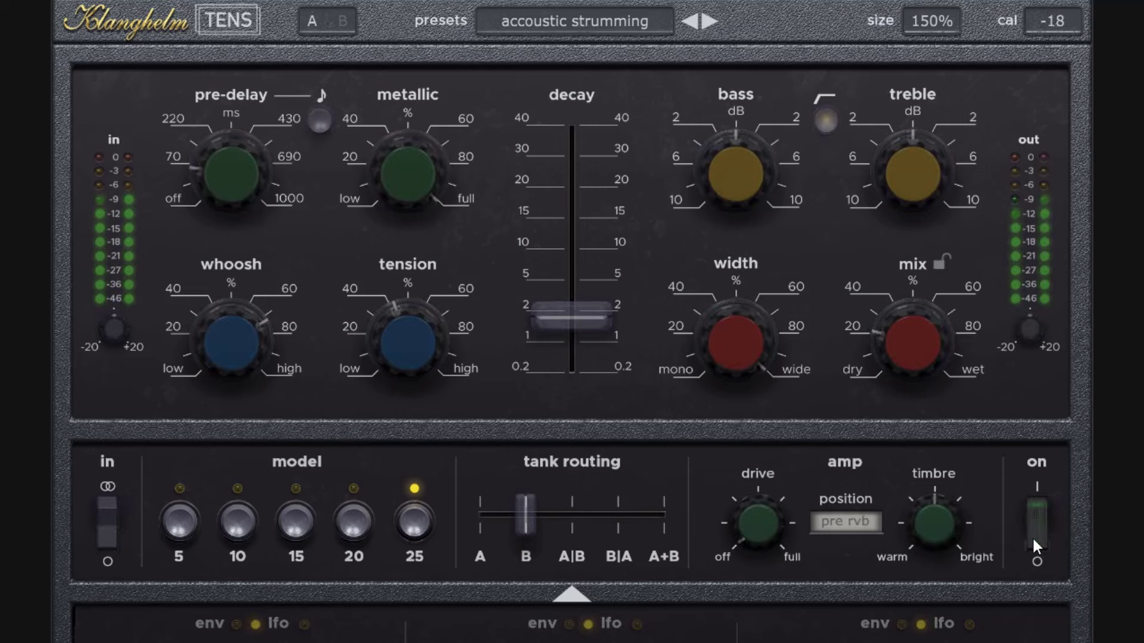
{"action": "left_click", "coordinate": [1044, 512]}
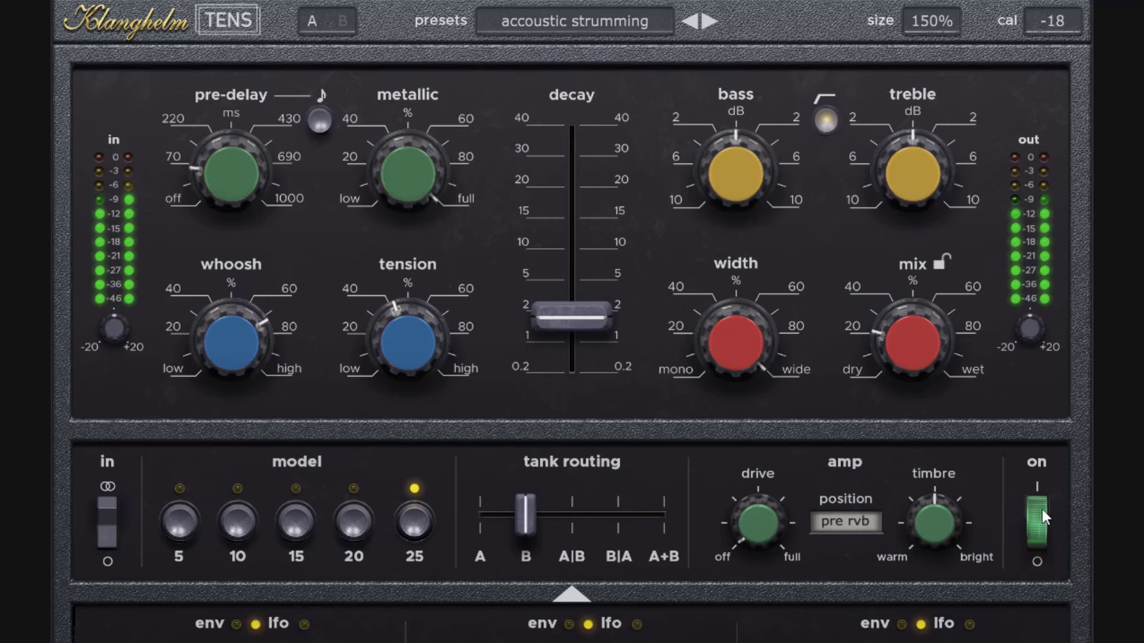
- Switch the pre-delay to beat sync and lower it to just below 1/16t
{"action": "left_click", "coordinate": [319, 123]}
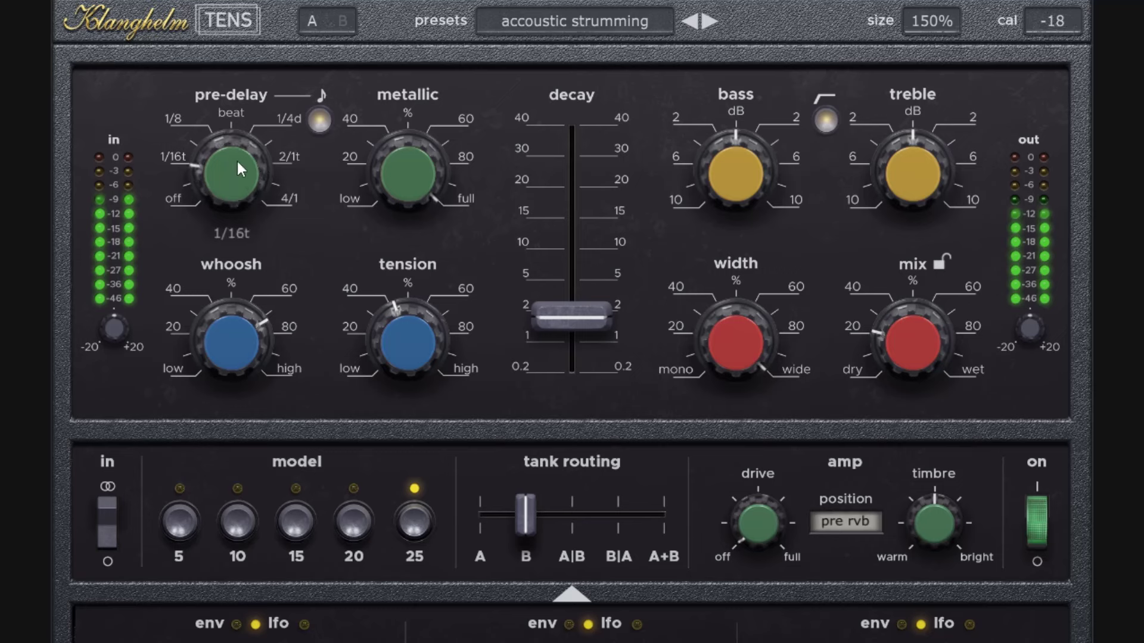
{"action": "left_click_drag", "start_coordinate": [239, 174], "coordinate": [244, 197]}
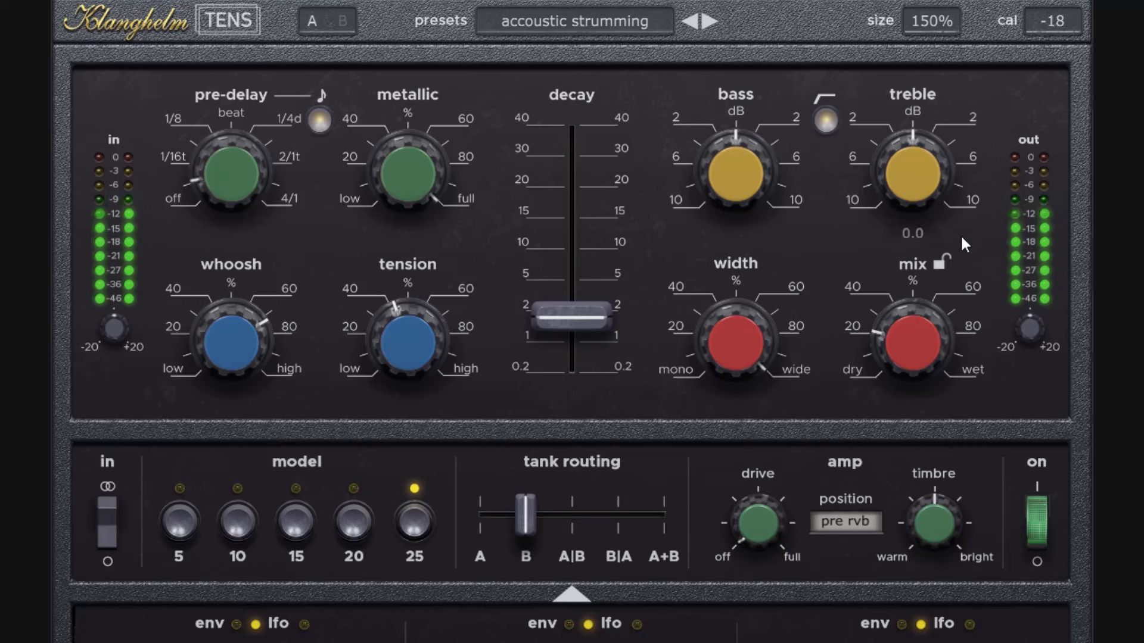
- Set the mix to 22.9 and compare the strummed guitar with the reverb bypassed and active
{"action": "left_click_drag", "start_coordinate": [915, 298], "coordinate": [898, 346]}
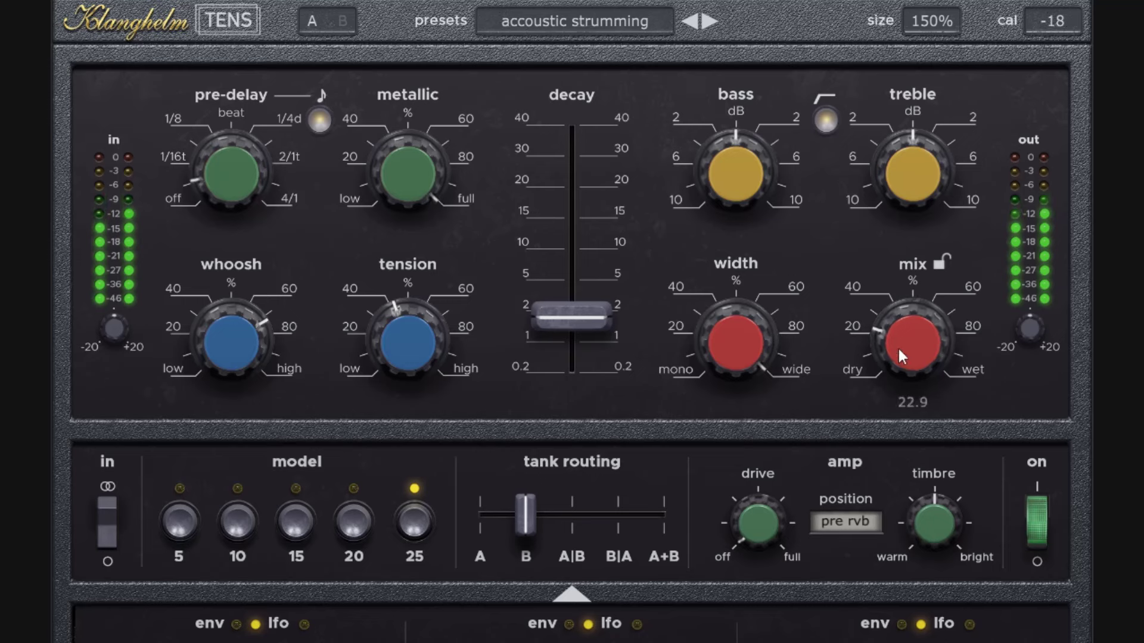
{"action": "left_click", "coordinate": [1037, 539]}
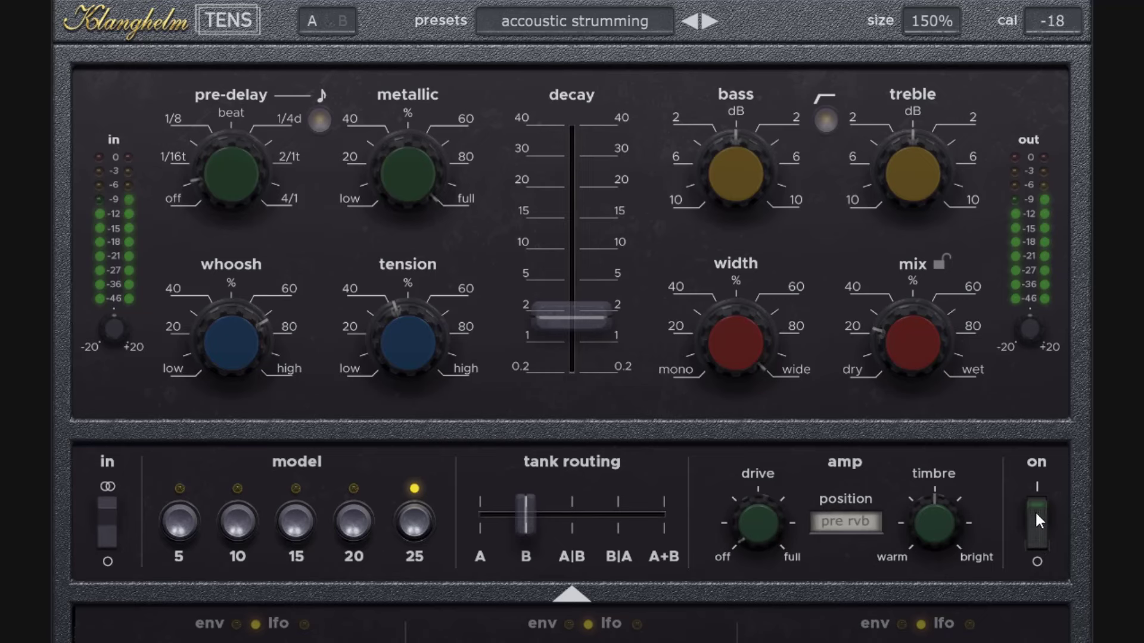
{"action": "left_click", "coordinate": [1036, 515]}
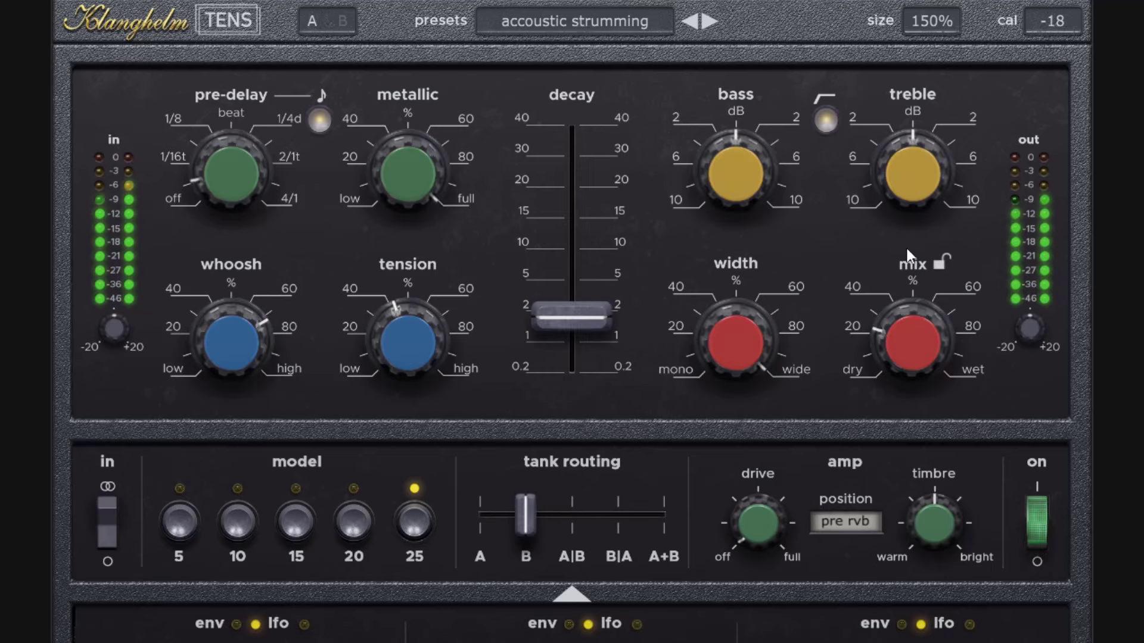
- Load the dreamy clean guitar picking preset and lower its mix to 25.1
{"action": "left_click", "coordinate": [711, 20]}
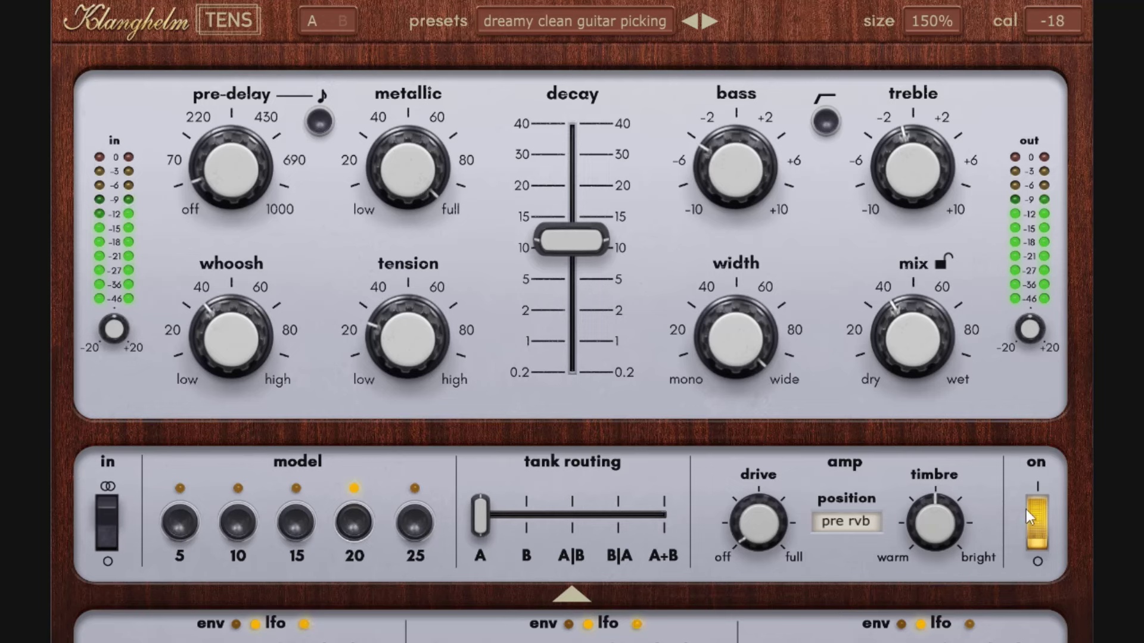
{"action": "left_click_drag", "start_coordinate": [889, 337], "coordinate": [944, 528]}
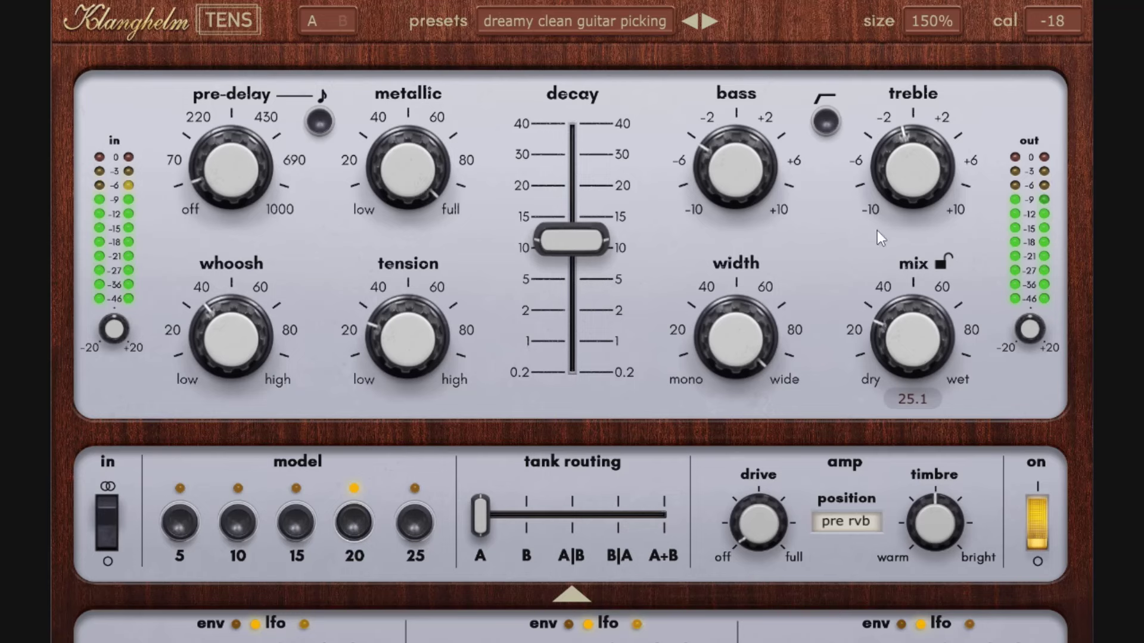
{"action": "mouse_move", "coordinate": [718, 115]}
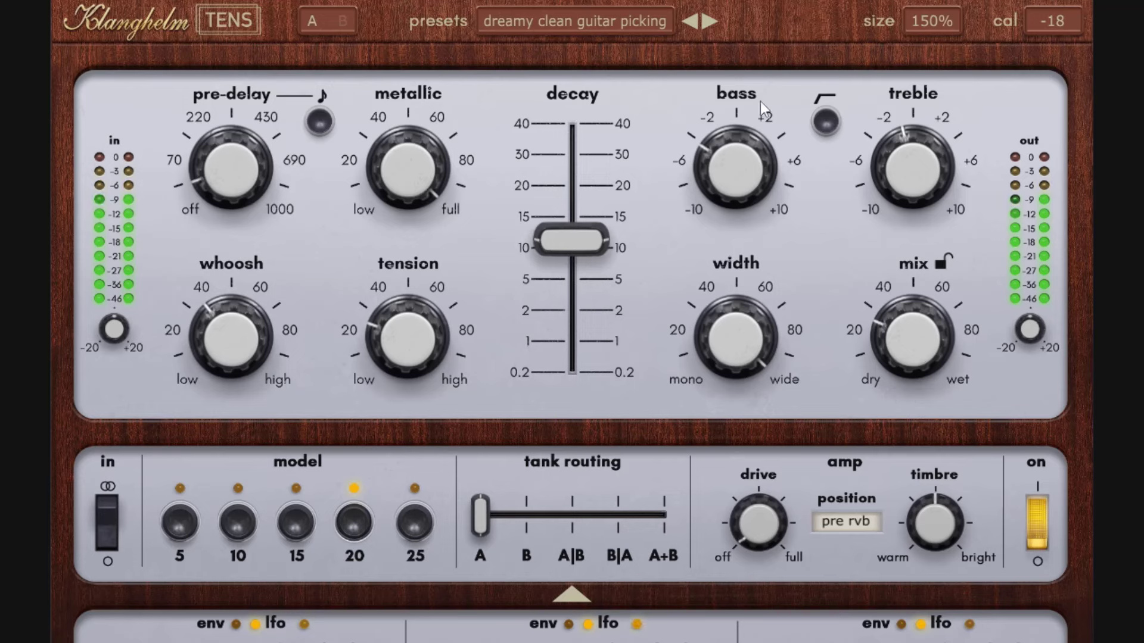
{"action": "mouse_move", "coordinate": [927, 115]}
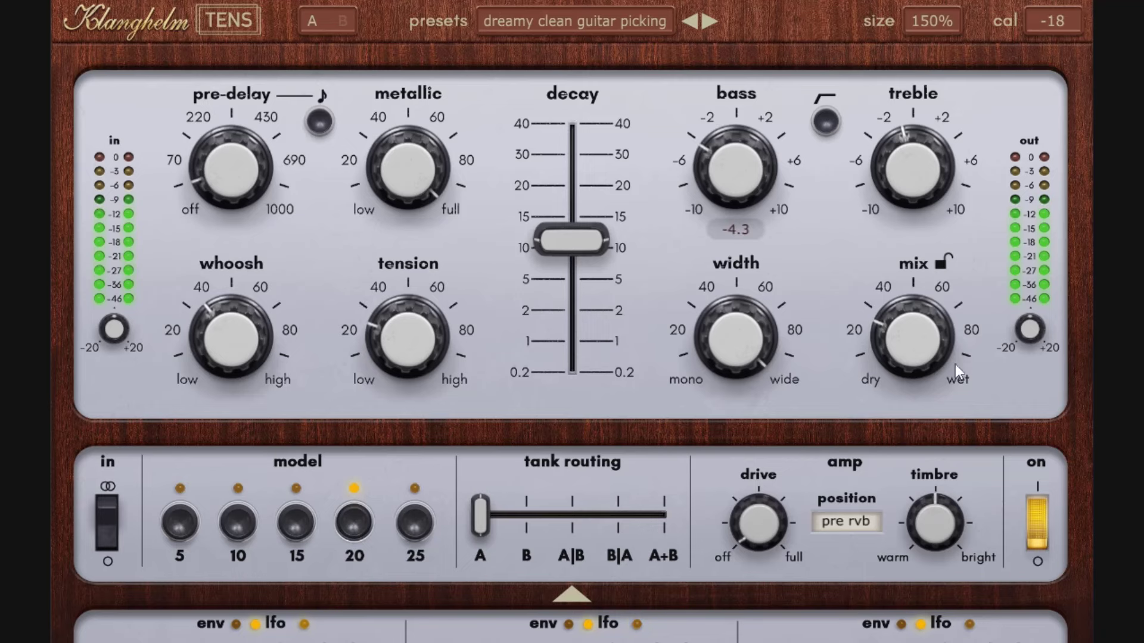
- Load the guitar cave preset, lower its mix, and compare the guitar with the reverb bypassed and active
{"action": "left_click", "coordinate": [711, 22]}
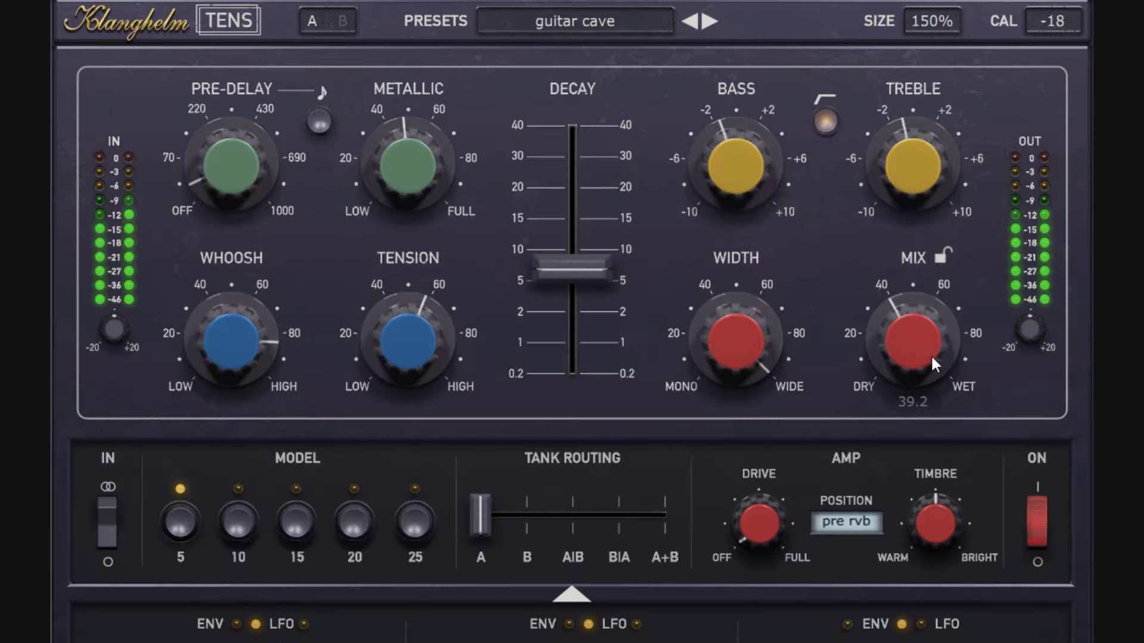
{"action": "left_click_drag", "start_coordinate": [931, 353], "coordinate": [899, 362]}
{"action": "left_click", "coordinate": [1038, 529]}
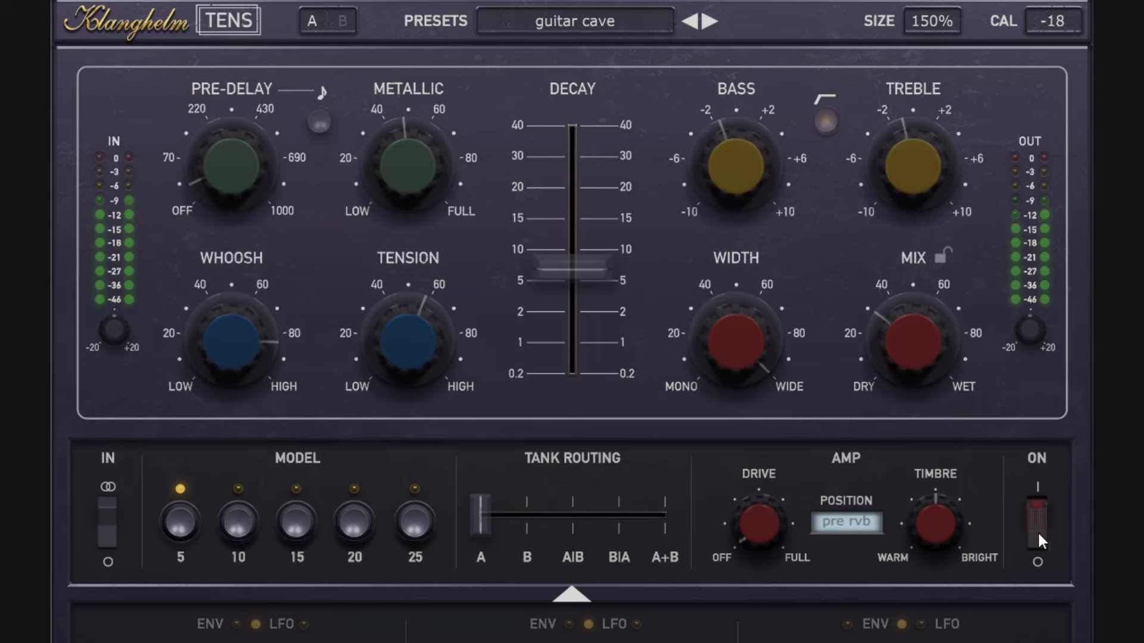
{"action": "left_click", "coordinate": [1040, 509]}
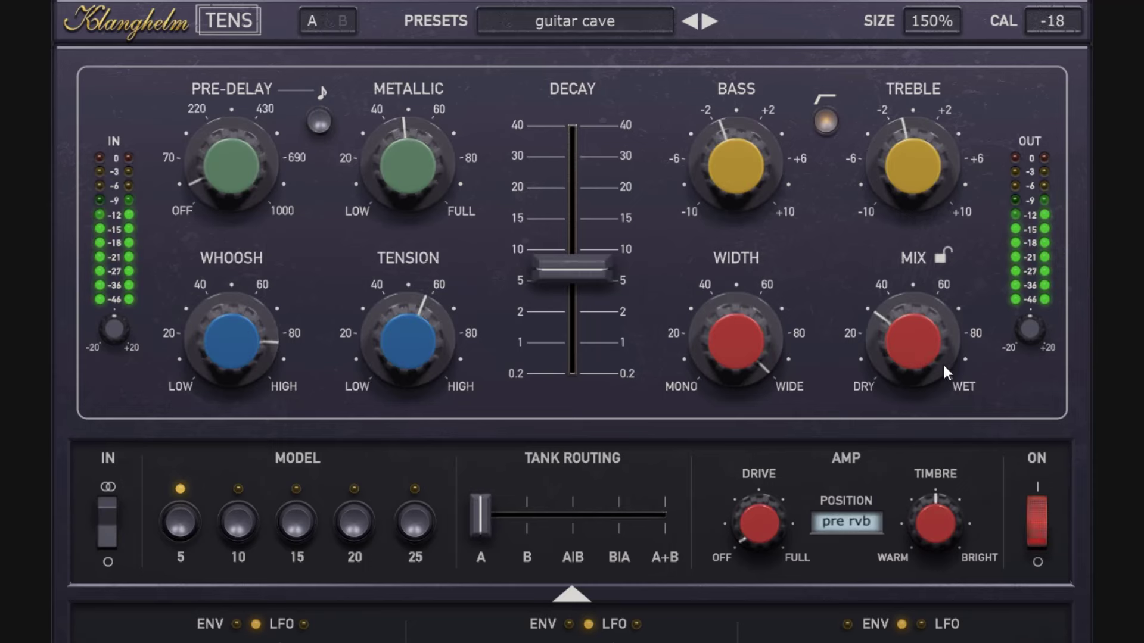
{"action": "left_click_drag", "start_coordinate": [907, 345], "coordinate": [908, 368]}
- Load the guitar chorus room preset, audition it at a high mix, and reduce the mix to 20.5
{"action": "left_click", "coordinate": [705, 22]}
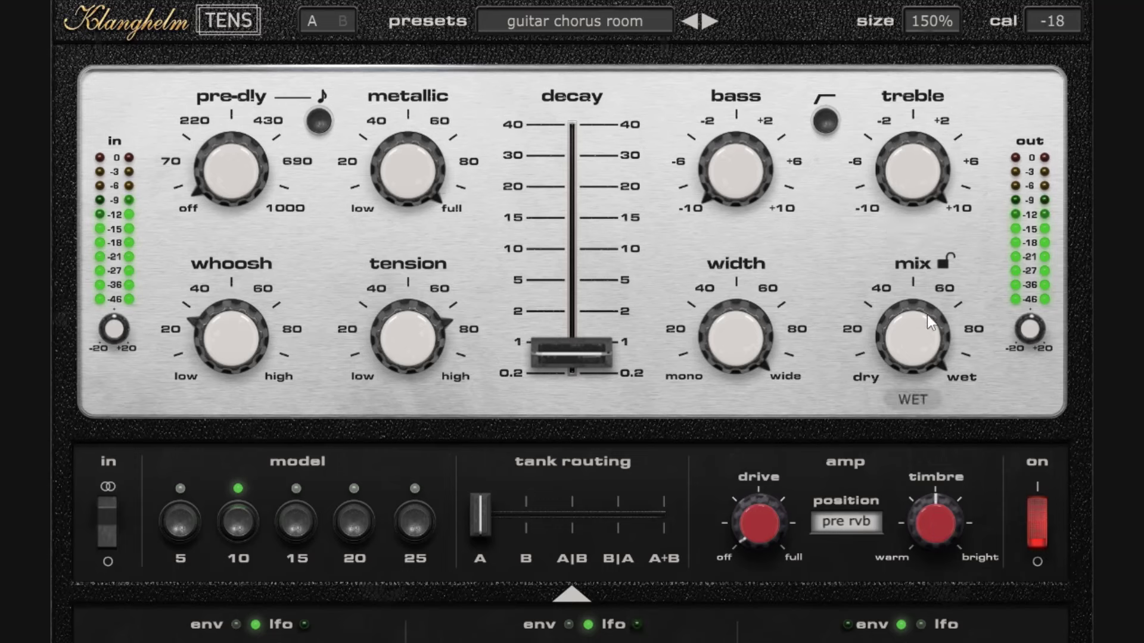
{"action": "scroll", "coordinate": [930, 326], "scroll_direction": "up", "scroll_amount": 3}
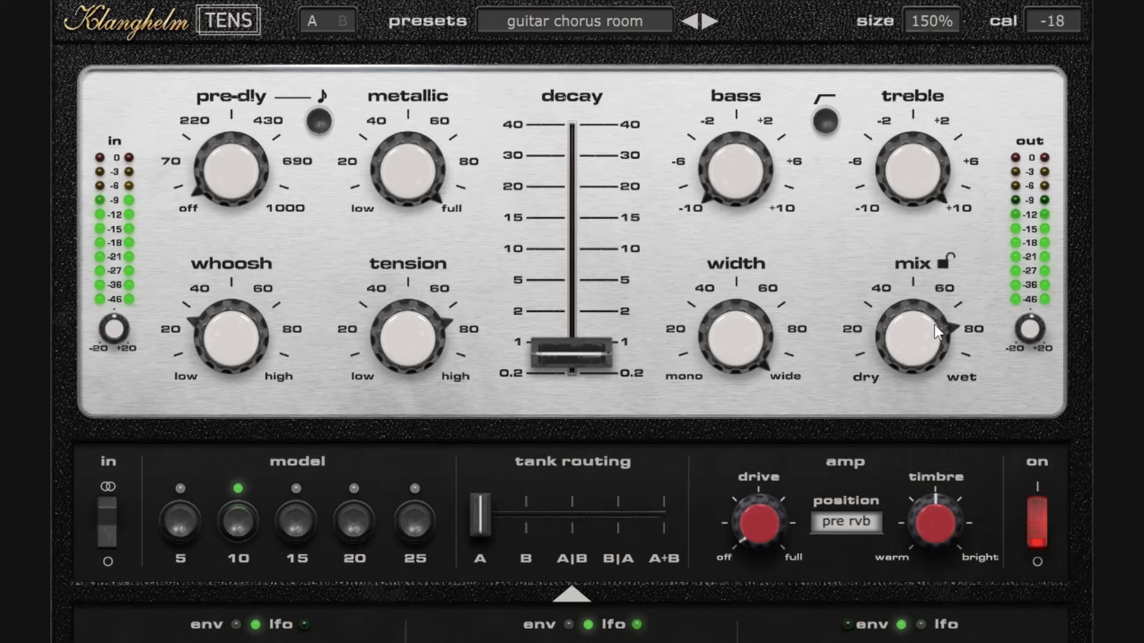
{"action": "scroll", "coordinate": [918, 346], "scroll_direction": "down", "scroll_amount": 20}
{"action": "left_click_drag", "start_coordinate": [910, 348], "coordinate": [924, 384]}
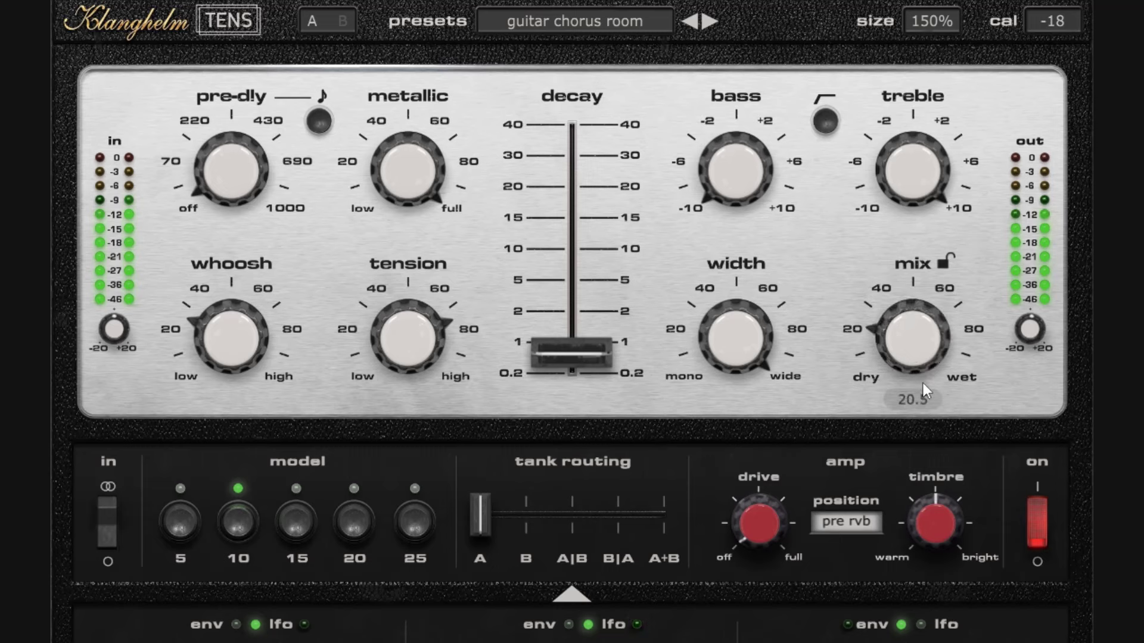
- Compare the guitar with the chorus room reverb bypassed and active, and readjust the mix
{"action": "left_click", "coordinate": [1036, 532]}
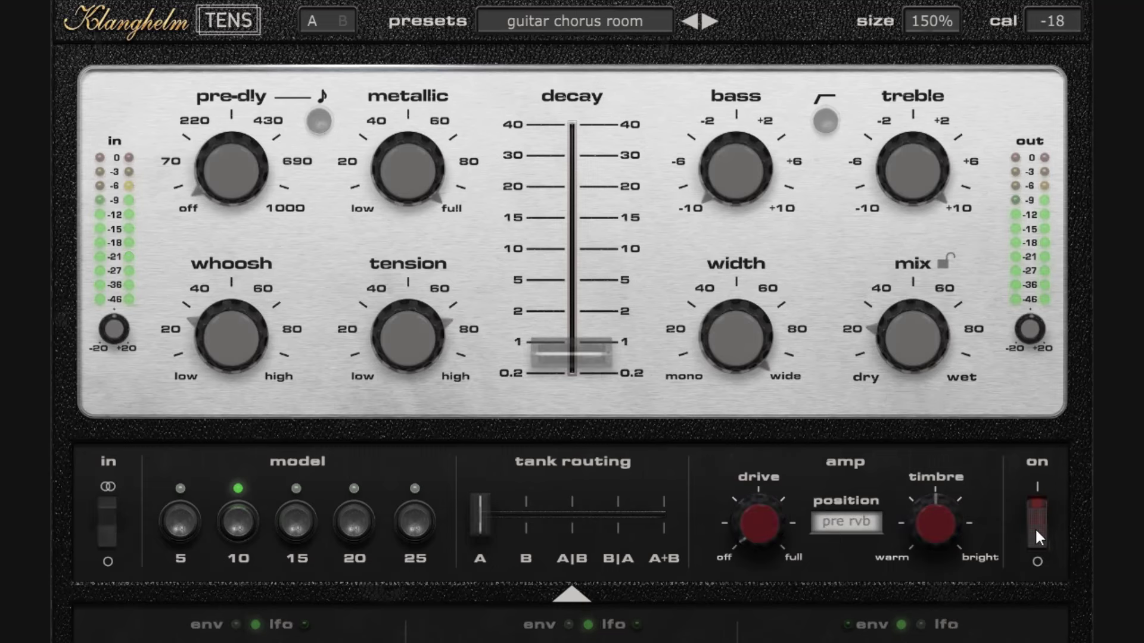
{"action": "left_click", "coordinate": [1039, 512]}
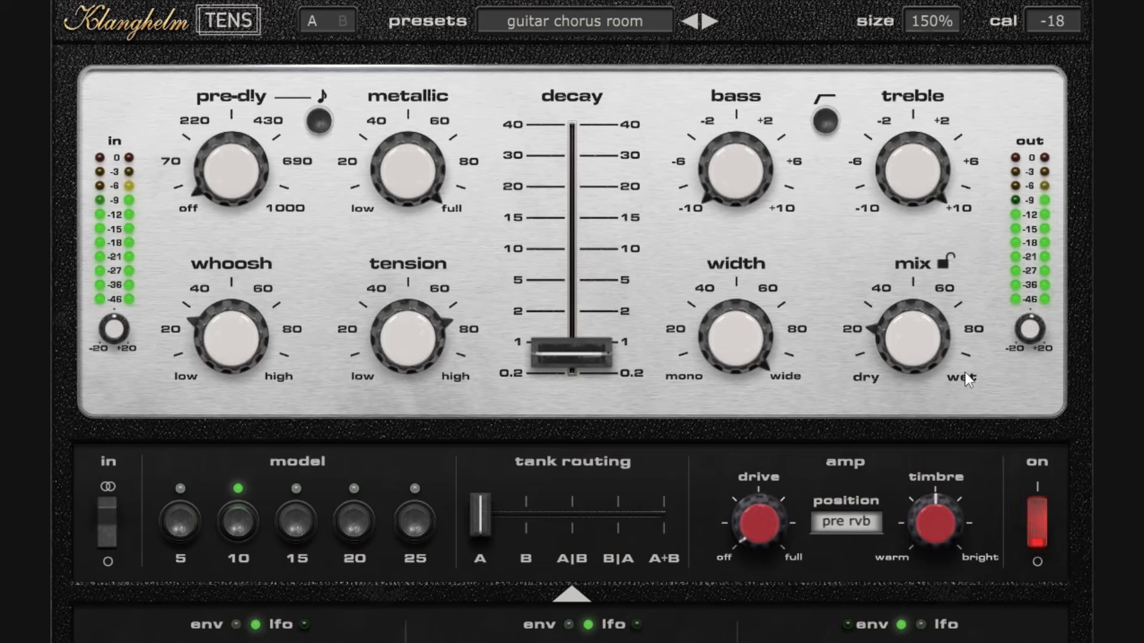
{"action": "mouse_move", "coordinate": [933, 337]}
{"action": "left_mouse_down"}
{"action": "mouse_move", "coordinate": [919, 257]}
{"action": "mouse_move", "coordinate": [933, 335]}
{"action": "mouse_move", "coordinate": [925, 326]}
{"action": "left_mouse_up"}
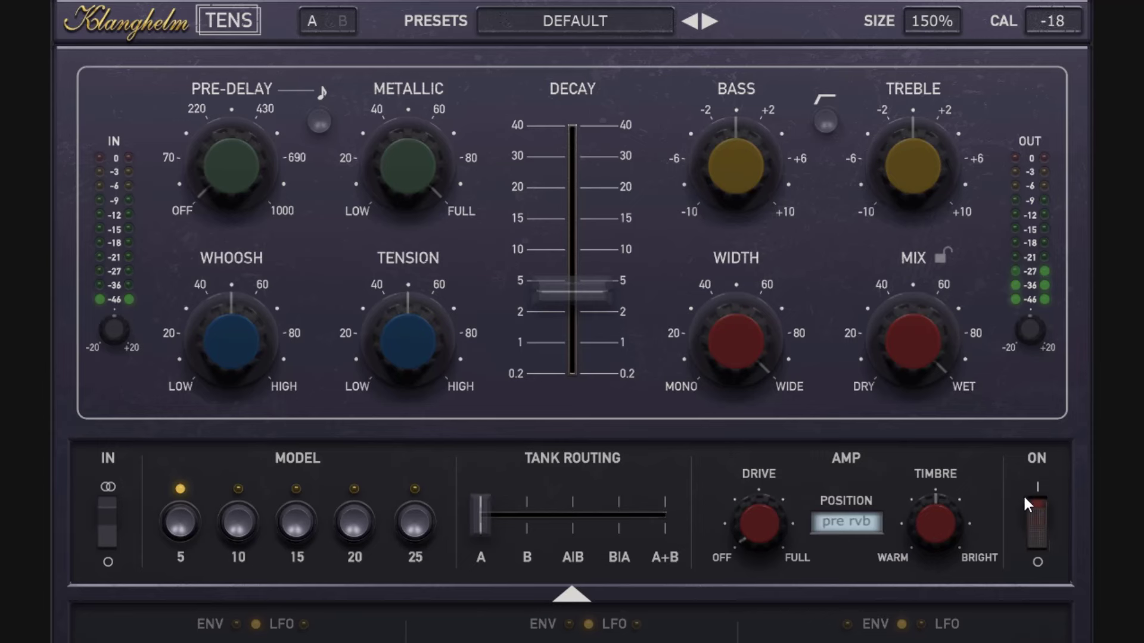
- Turn the reverb back on from the default settings and load the guitar preset acc slide spring reverb
{"action": "left_click", "coordinate": [1040, 509]}
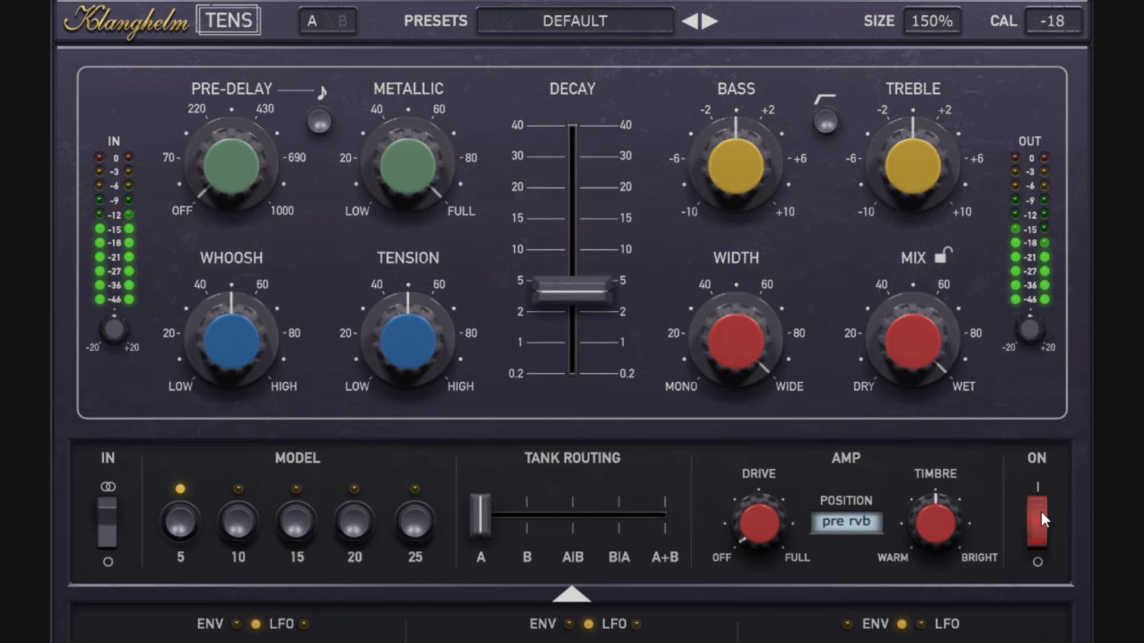
{"action": "left_click", "coordinate": [617, 30]}
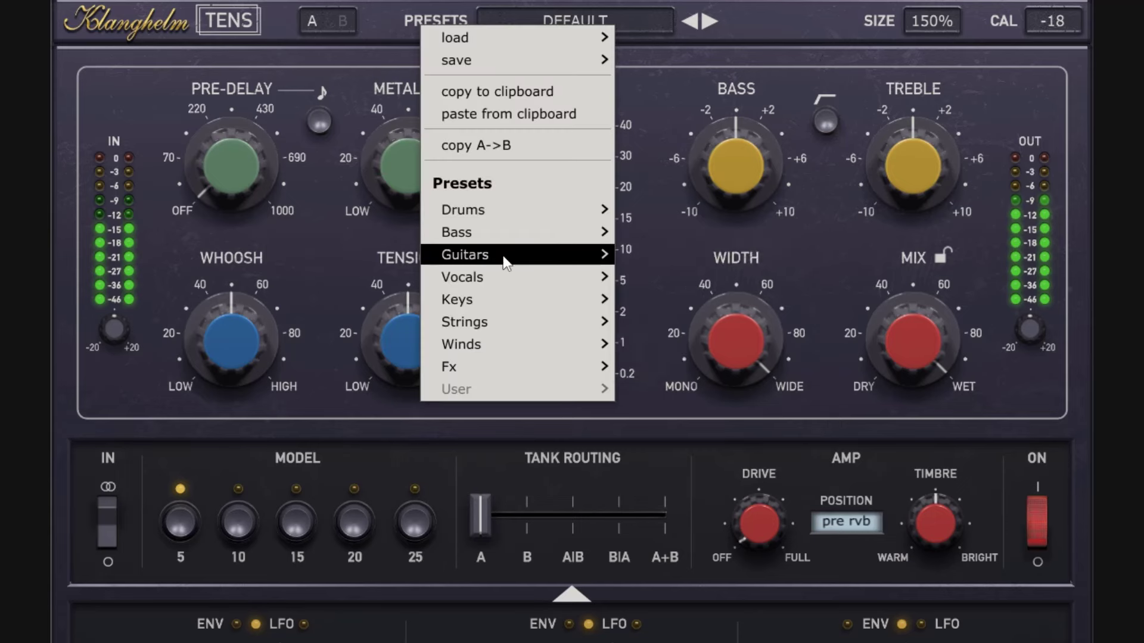
{"action": "mouse_move", "coordinate": [503, 257]}
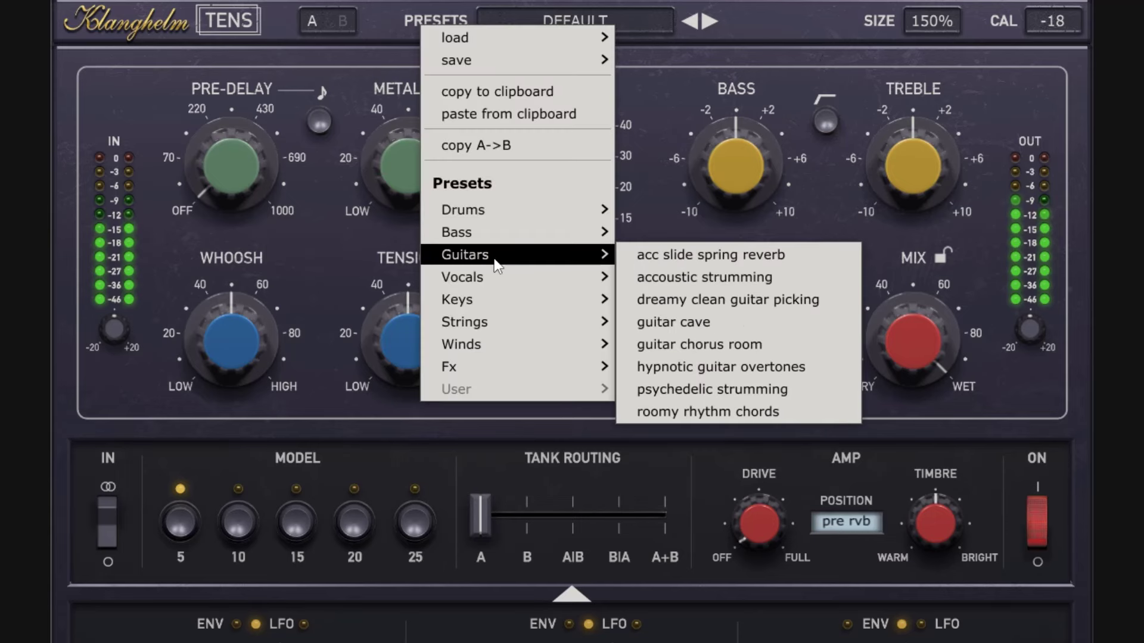
{"action": "left_click", "coordinate": [694, 257]}
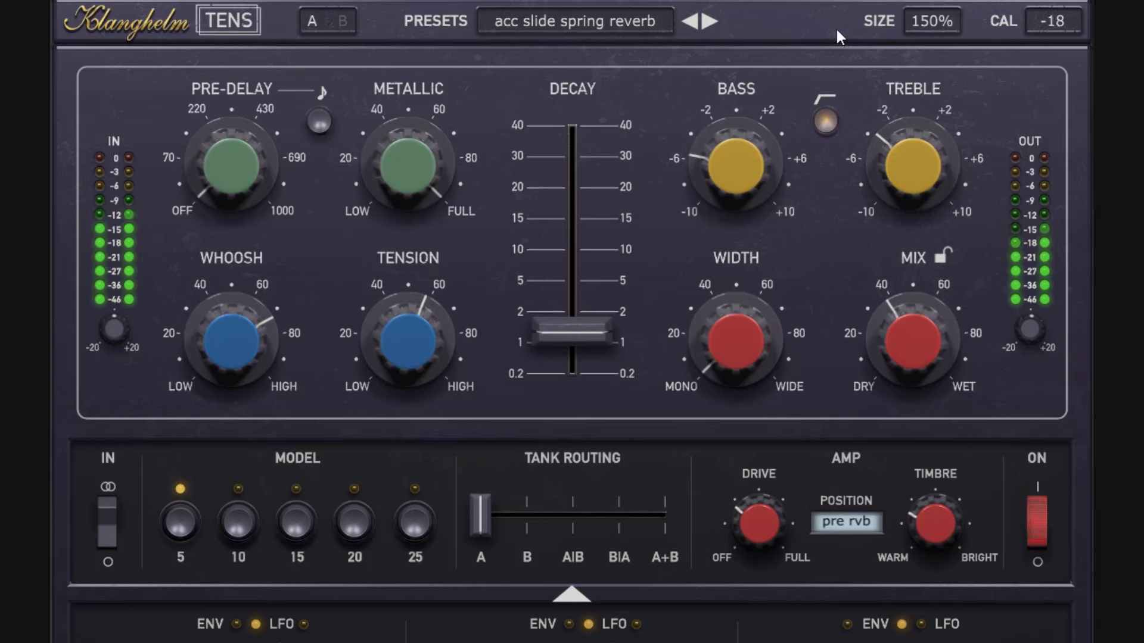
- Audition the guitar fully wet and lower the mix to about 20
{"action": "left_click_drag", "start_coordinate": [929, 327], "coordinate": [927, 116]}
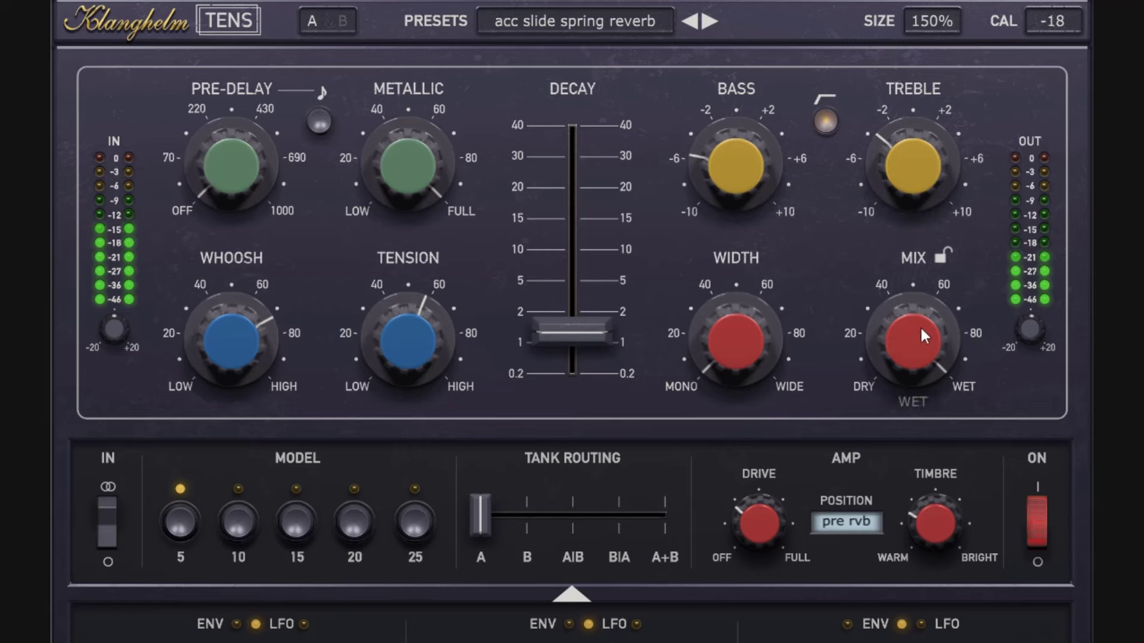
{"action": "left_click_drag", "start_coordinate": [921, 328], "coordinate": [925, 440]}
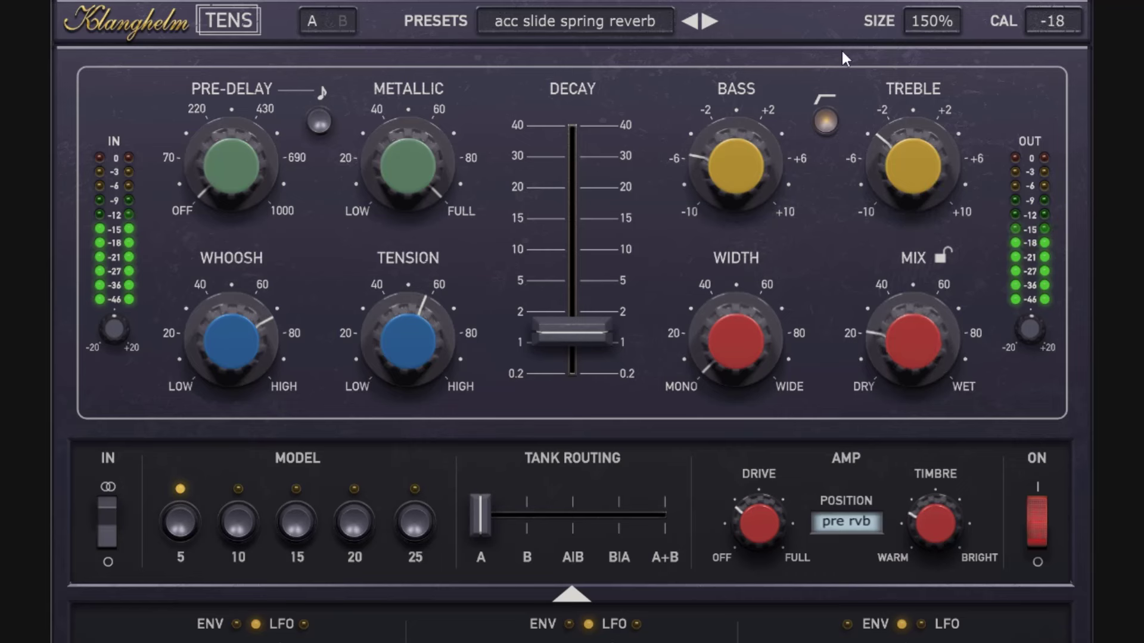
- Load the accoustic strumming preset, lower its mix, and continue to the dreamy clean guitar picking preset
{"action": "left_click", "coordinate": [708, 20]}
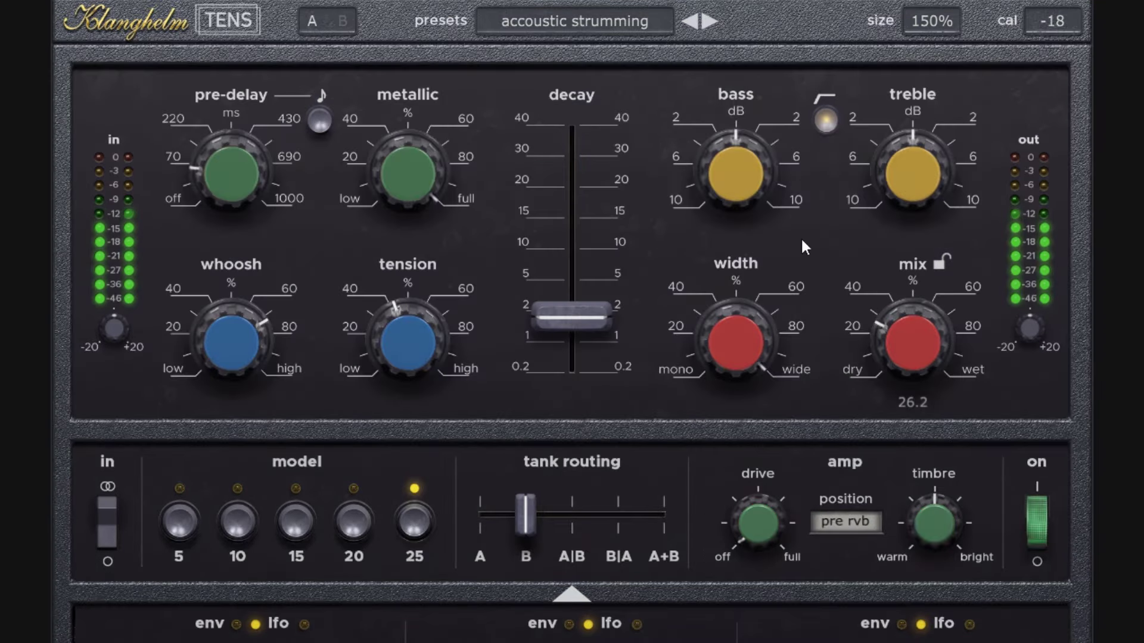
{"action": "left_click_drag", "start_coordinate": [938, 351], "coordinate": [921, 395]}
{"action": "left_click", "coordinate": [710, 19]}
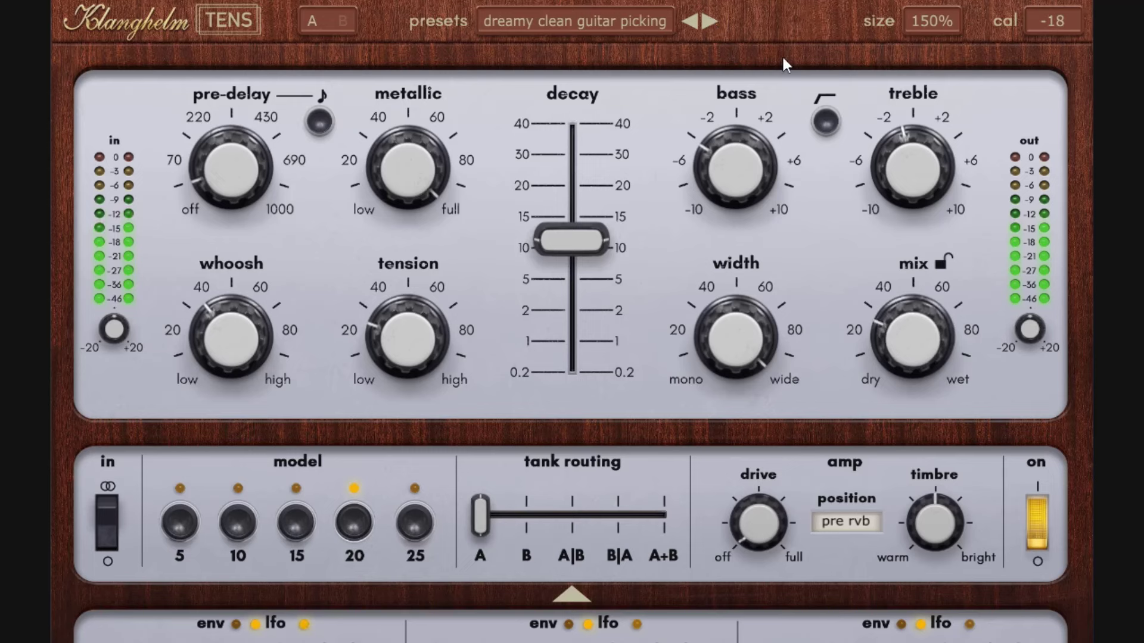
- Load the guitar cave preset with the mix at about 23.4, and compare the reverb bypassed and active
{"action": "left_click", "coordinate": [707, 21]}
{"action": "left_click_drag", "start_coordinate": [907, 317], "coordinate": [926, 394]}
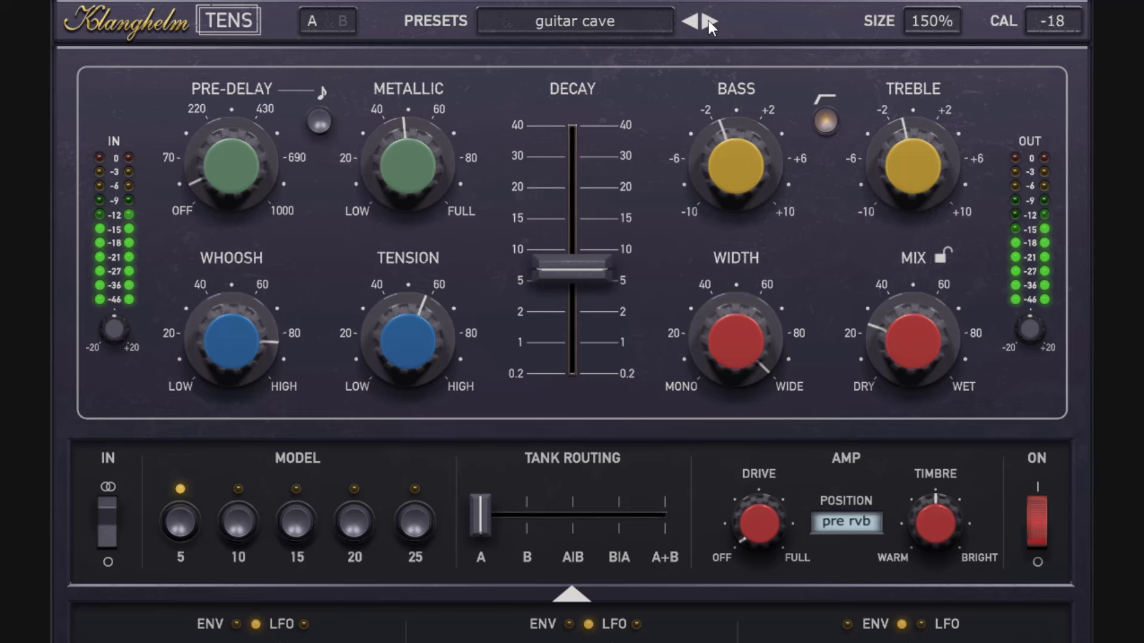
{"action": "left_click", "coordinate": [1035, 526]}
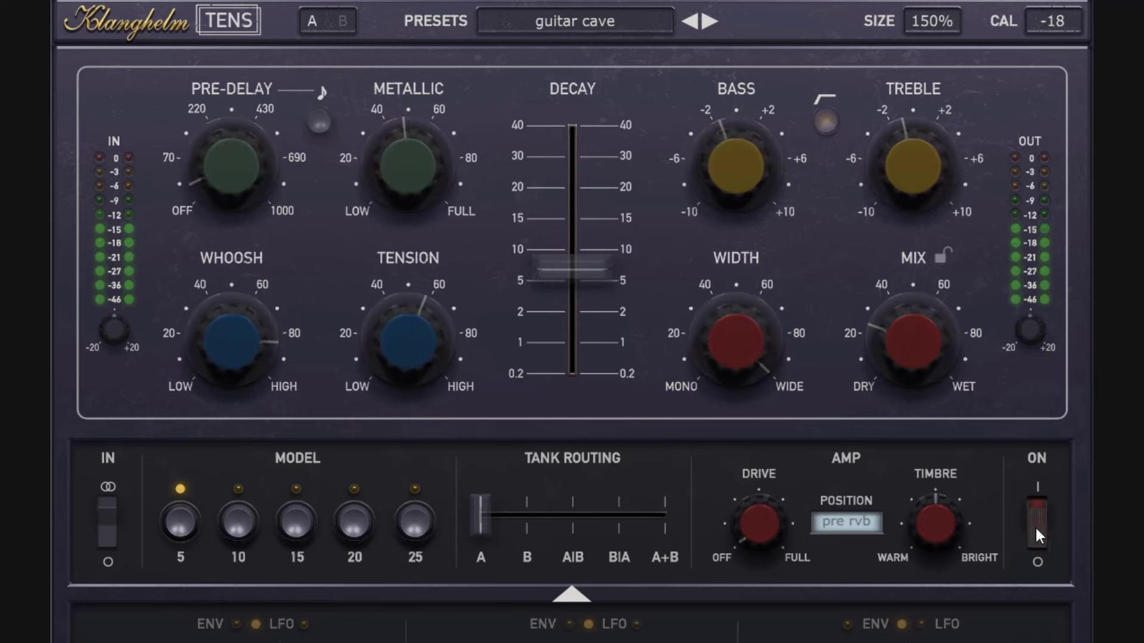
{"action": "left_click", "coordinate": [1038, 506]}
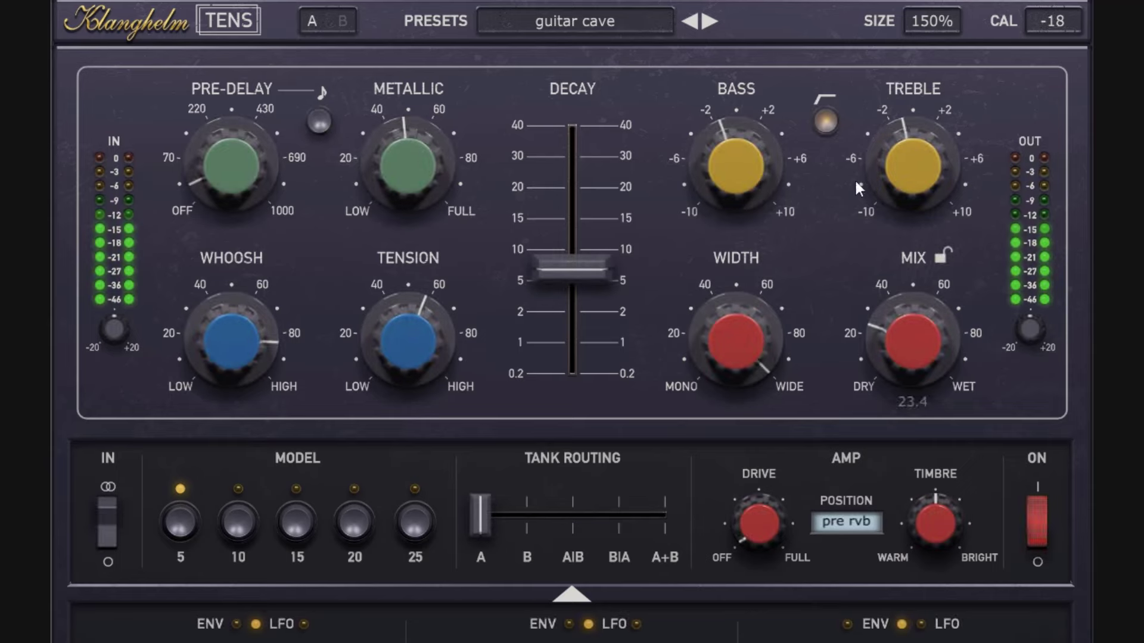
- Audition the hypnotic guitar overtones preset at a mix of 84.5 and at a low mix, and compare it with bypass
{"action": "left_click", "coordinate": [710, 24]}
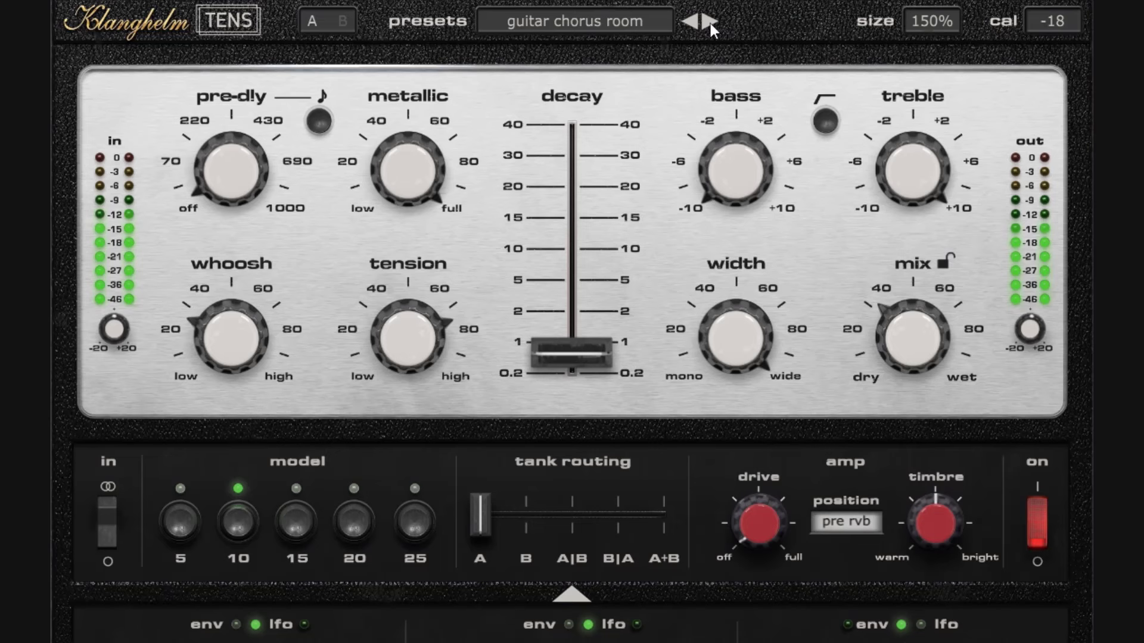
{"action": "left_click", "coordinate": [710, 24]}
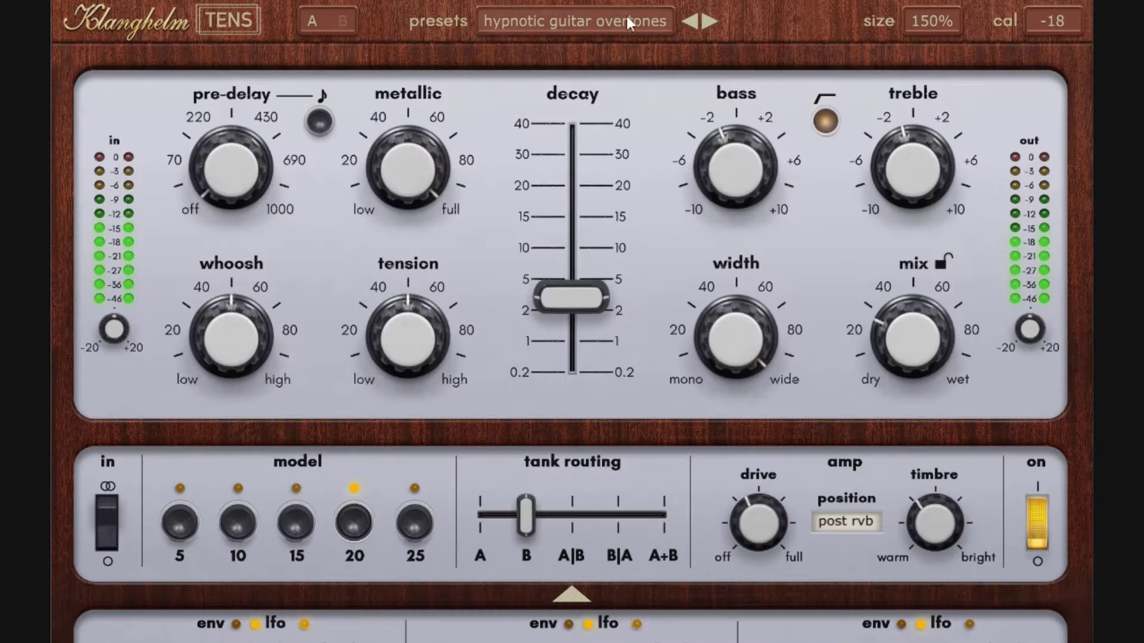
{"action": "left_click_drag", "start_coordinate": [923, 358], "coordinate": [909, 161]}
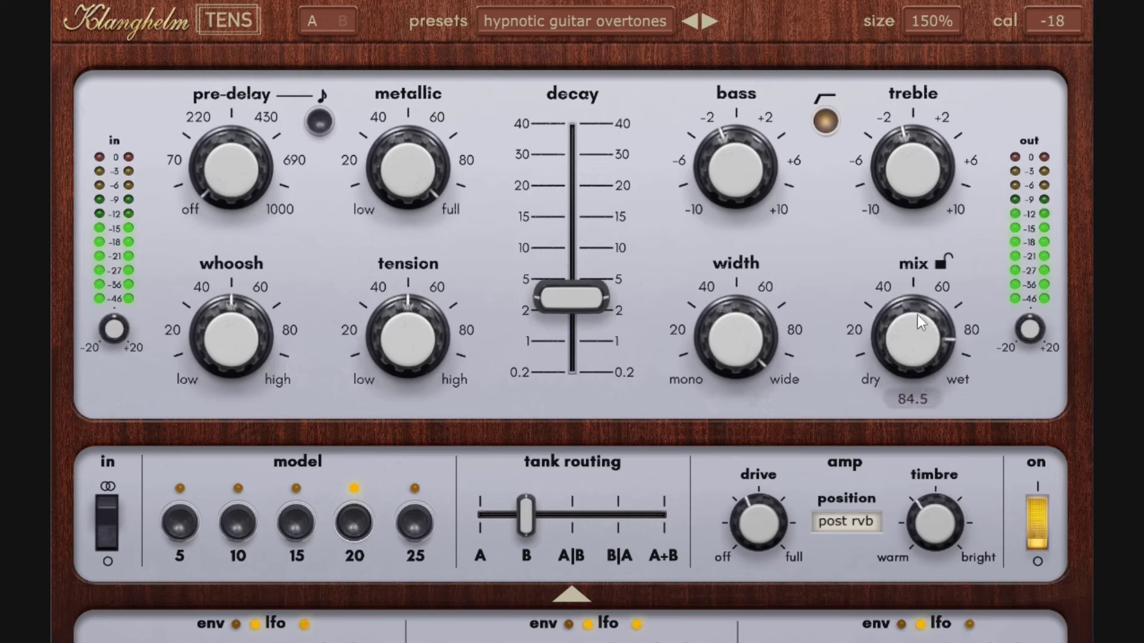
{"action": "left_click_drag", "start_coordinate": [918, 315], "coordinate": [899, 388]}
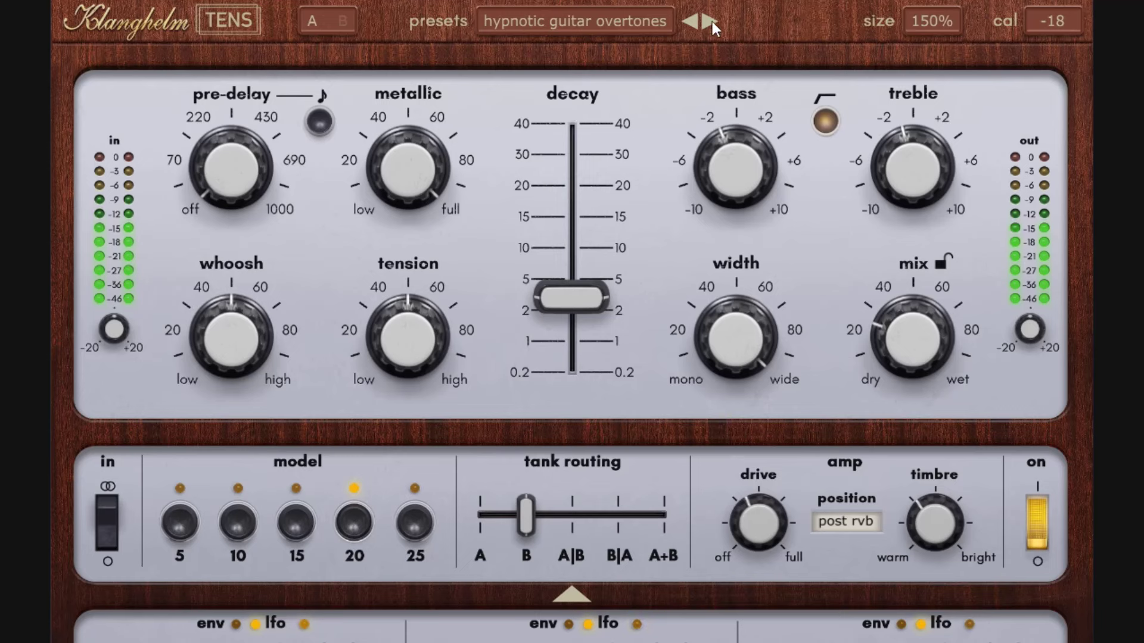
{"action": "left_click", "coordinate": [1039, 536]}
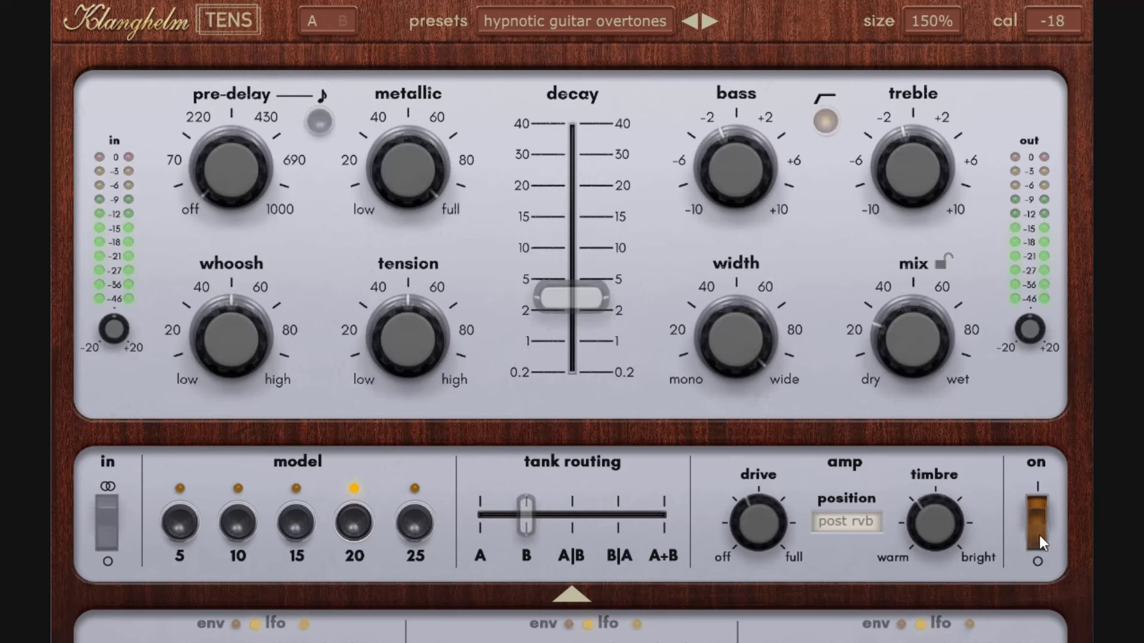
{"action": "left_click", "coordinate": [1043, 508]}
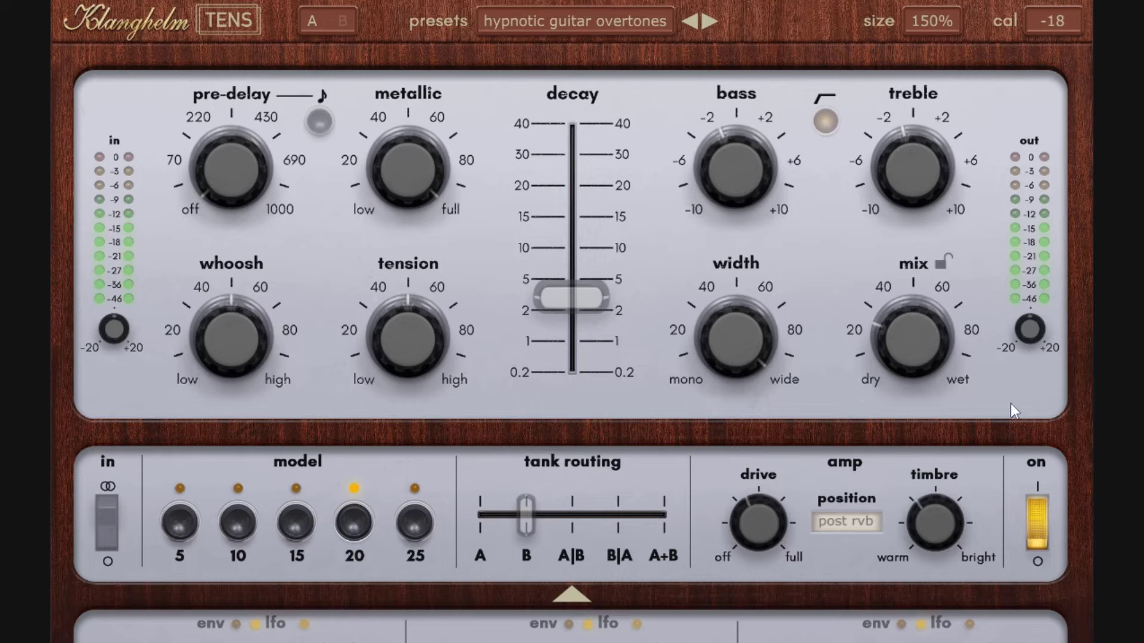
- Load the psychedelic strumming preset, compare it with the bypassed guitar, and lower the mix
{"action": "left_click", "coordinate": [709, 22]}
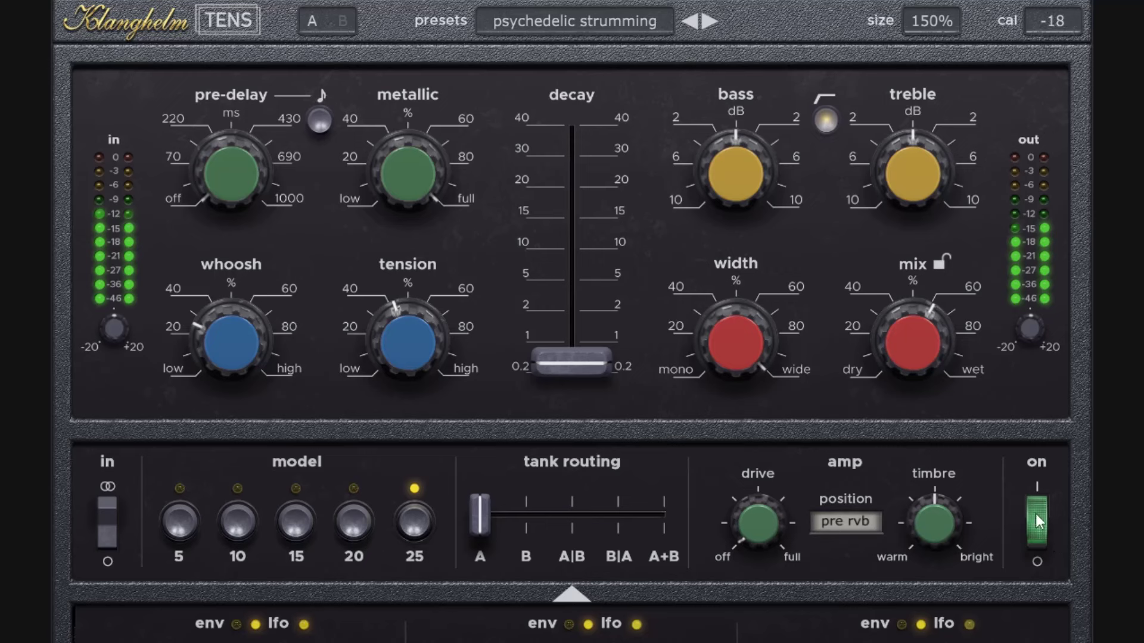
{"action": "left_click", "coordinate": [1034, 529]}
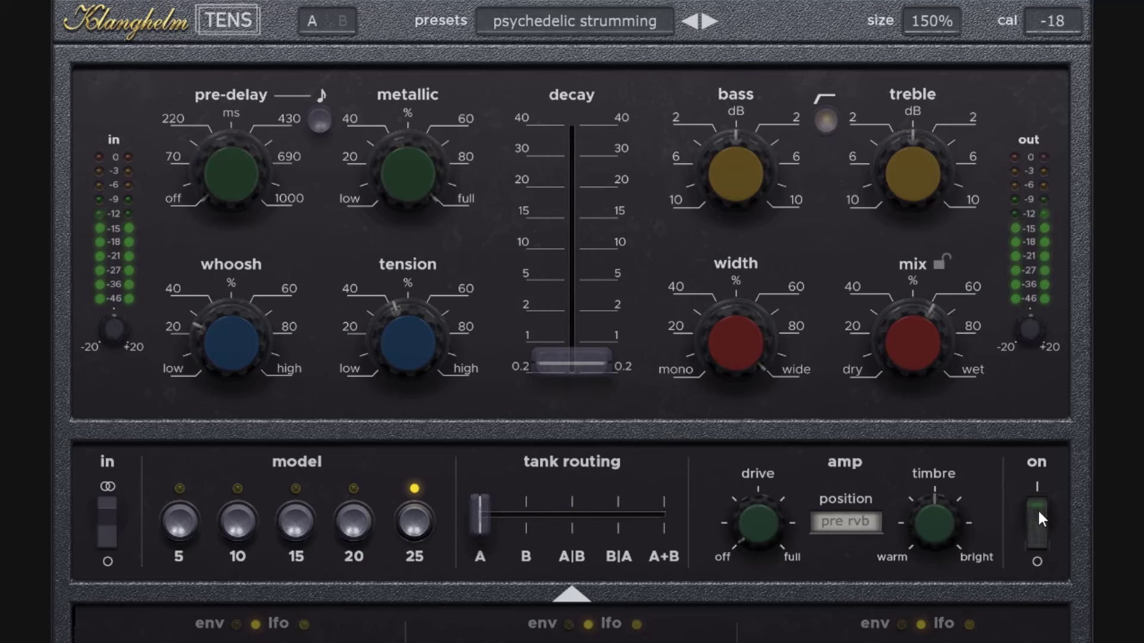
{"action": "left_click", "coordinate": [1039, 505]}
{"action": "left_click_drag", "start_coordinate": [965, 365], "coordinate": [969, 449]}
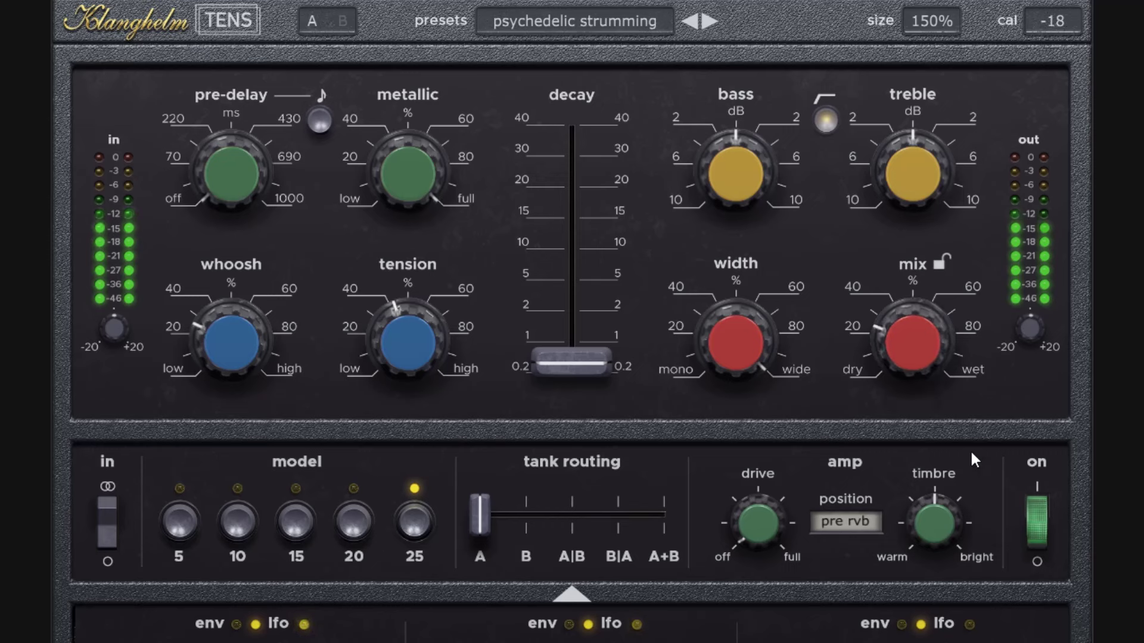
- Load the roomy rhythm chords preset, audition it at a mix of 81.8, and bring the mix down to 28.2
{"action": "left_click", "coordinate": [709, 22]}
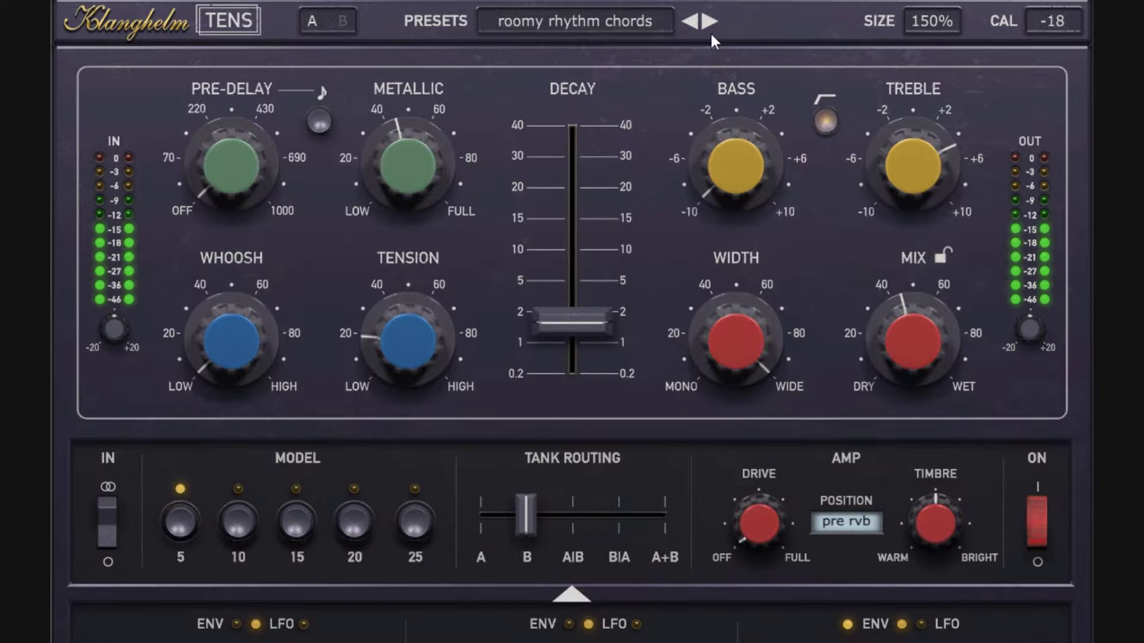
{"action": "scroll", "coordinate": [916, 348], "scroll_direction": "up", "scroll_amount": 5}
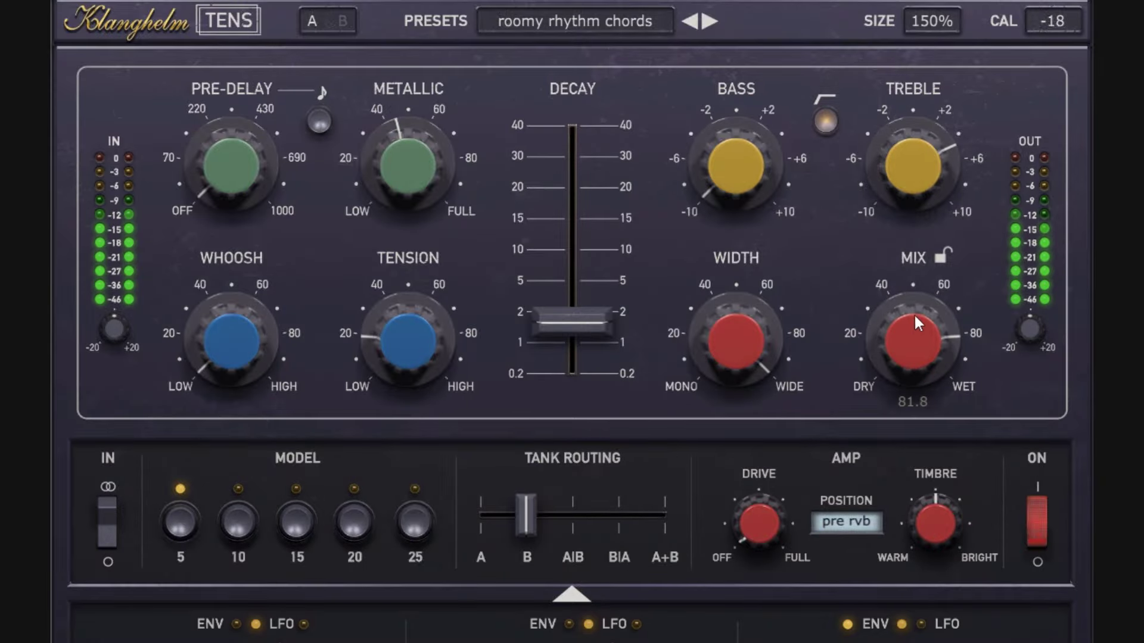
{"action": "left_click_drag", "start_coordinate": [926, 438], "coordinate": [946, 495]}
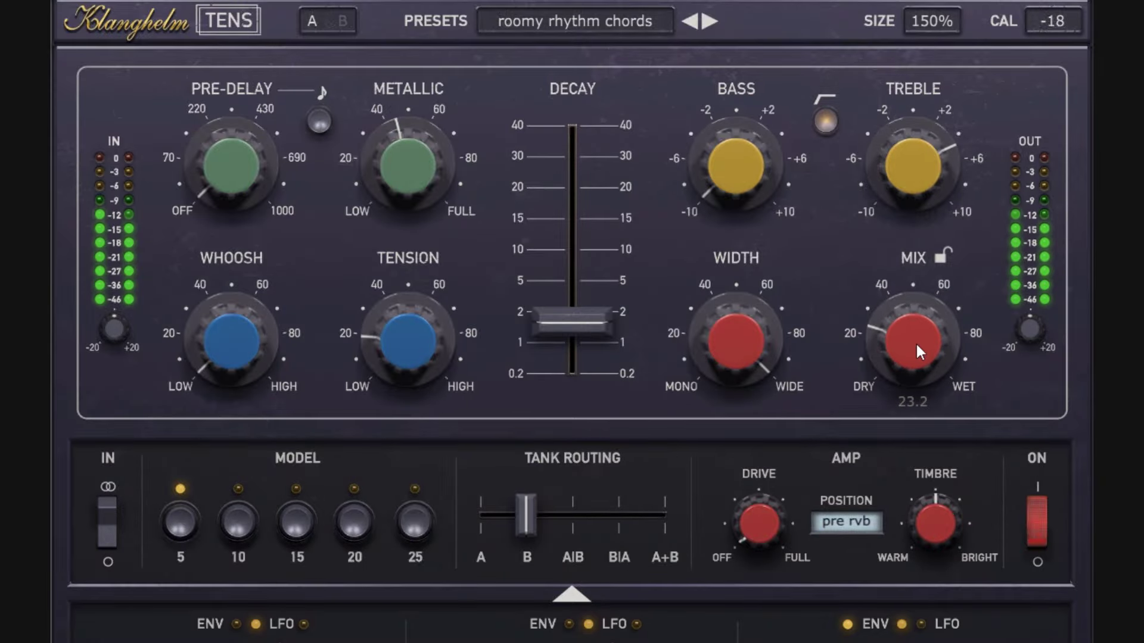
{"action": "scroll", "coordinate": [910, 335], "scroll_direction": "up", "scroll_amount": 7}
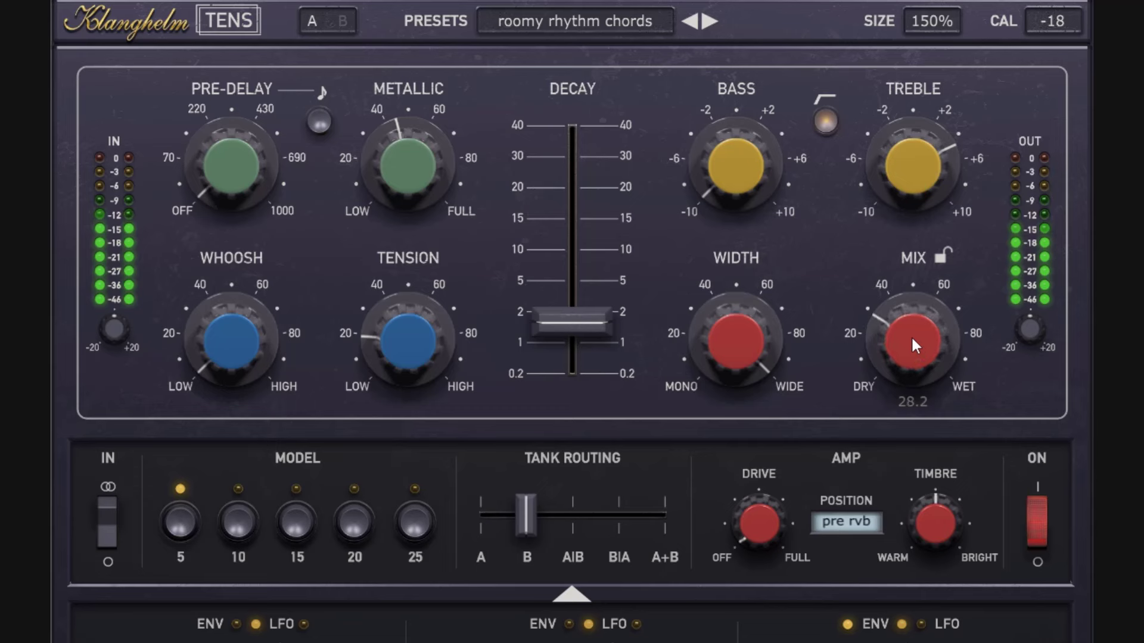
- Compare the roomy rhythm chords reverb bypassed and active, and lower the mix to 20.2
{"action": "left_click_drag", "start_coordinate": [1034, 505], "coordinate": [1036, 543]}
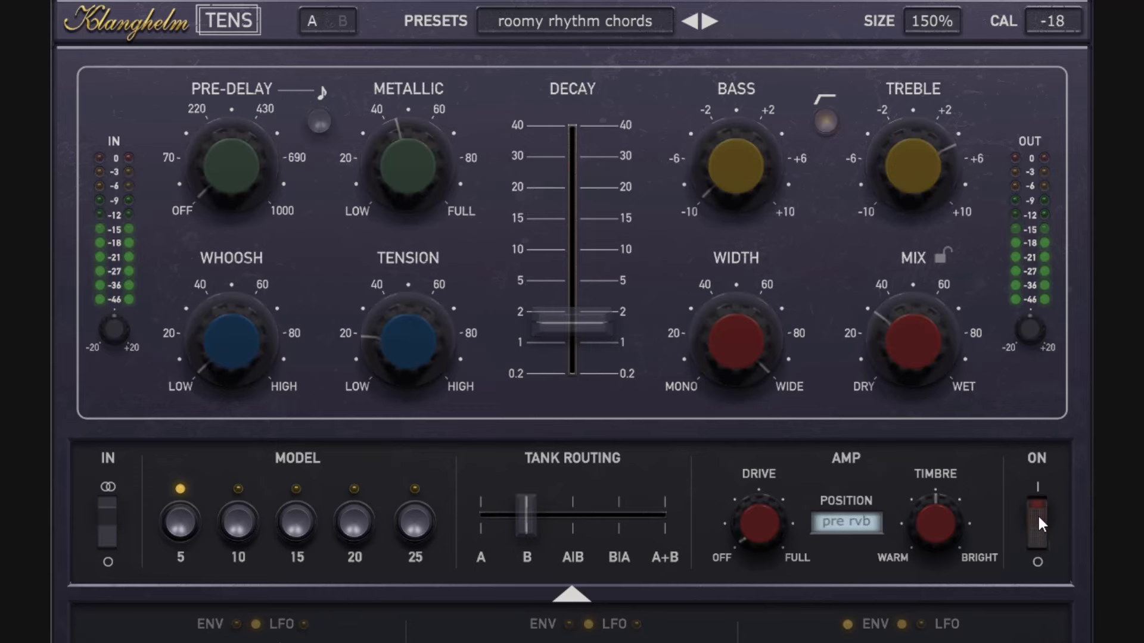
{"action": "left_click", "coordinate": [1037, 513]}
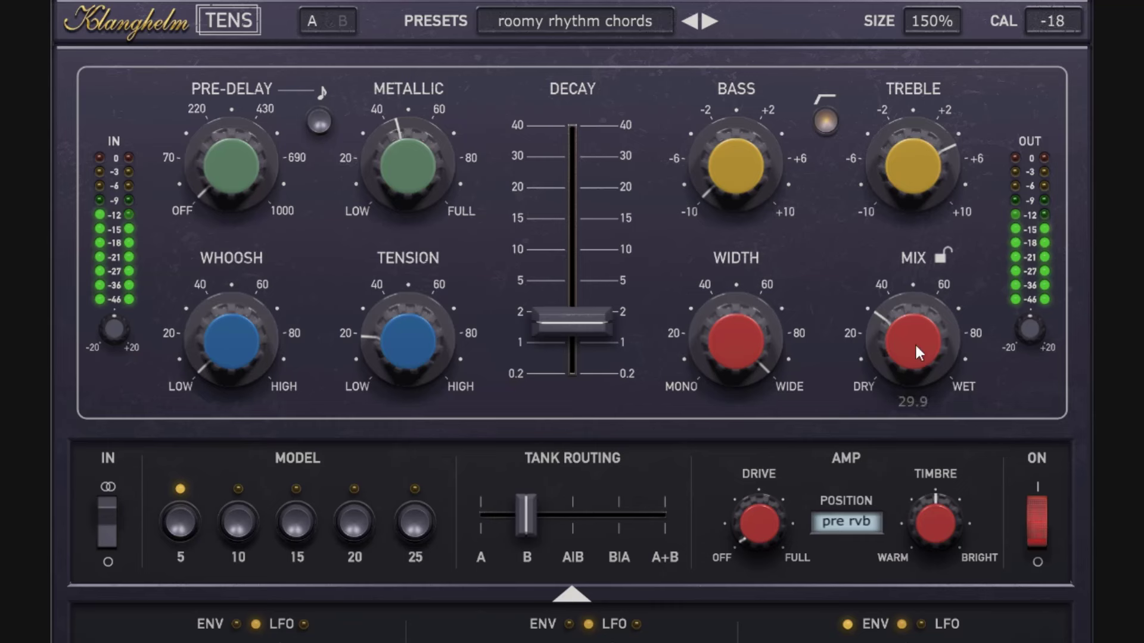
{"action": "scroll", "coordinate": [909, 347], "scroll_direction": "down", "scroll_amount": 7}
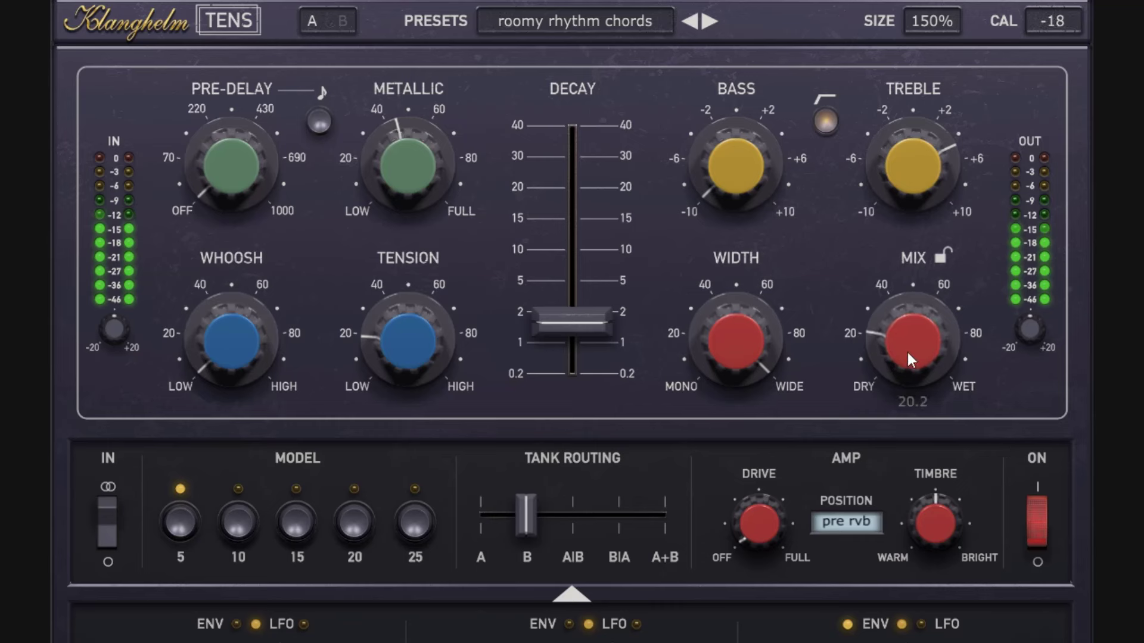
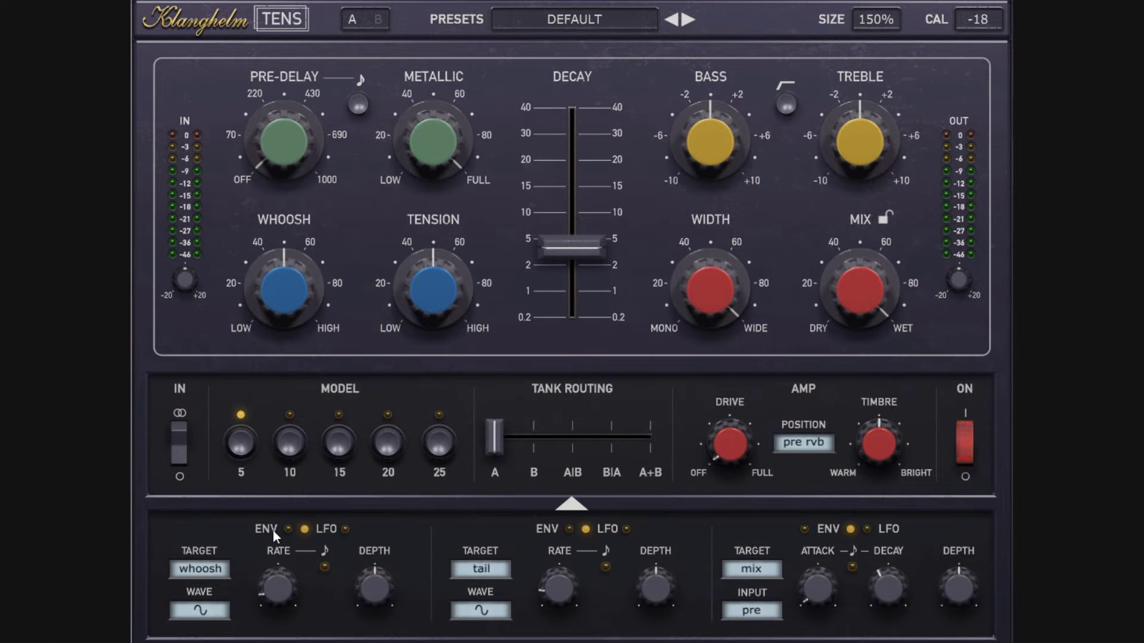
- Switch the first modulator to envelope mode and back to LFO mode
{"action": "left_click", "coordinate": [269, 530]}
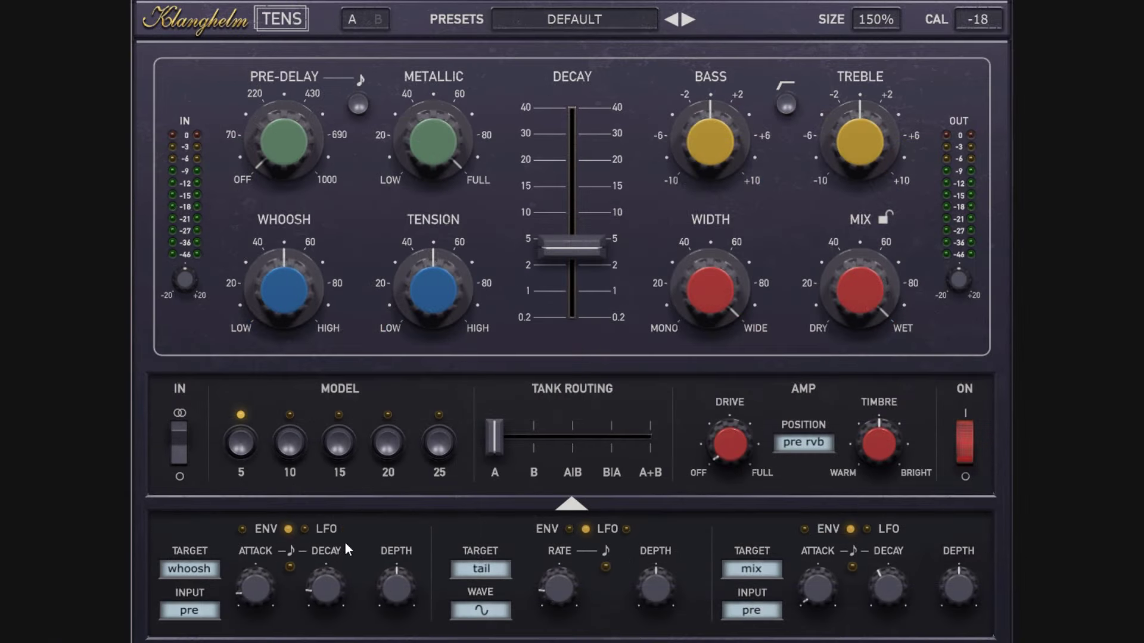
{"action": "left_click", "coordinate": [256, 531]}
{"action": "left_click", "coordinate": [257, 532]}
{"action": "left_click", "coordinate": [330, 529]}
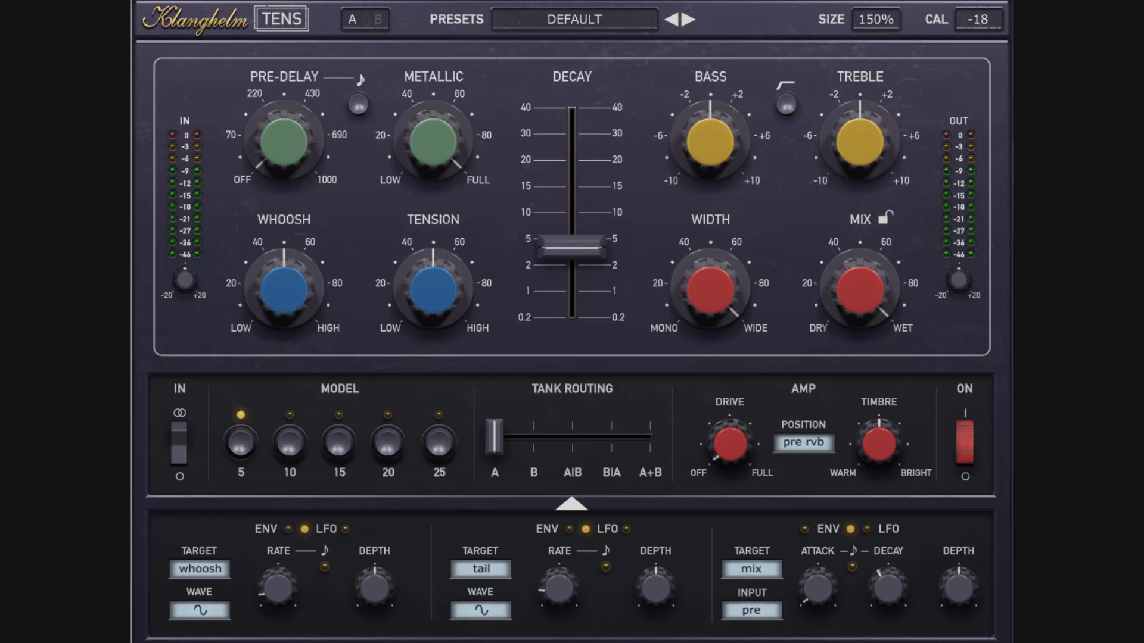
{"action": "left_click", "coordinate": [323, 533]}
{"action": "left_click", "coordinate": [326, 532]}
- Examine the modulation targets and waveforms available for the first LFO, keeping whoosh and the sine wave
{"action": "left_click", "coordinate": [210, 568]}
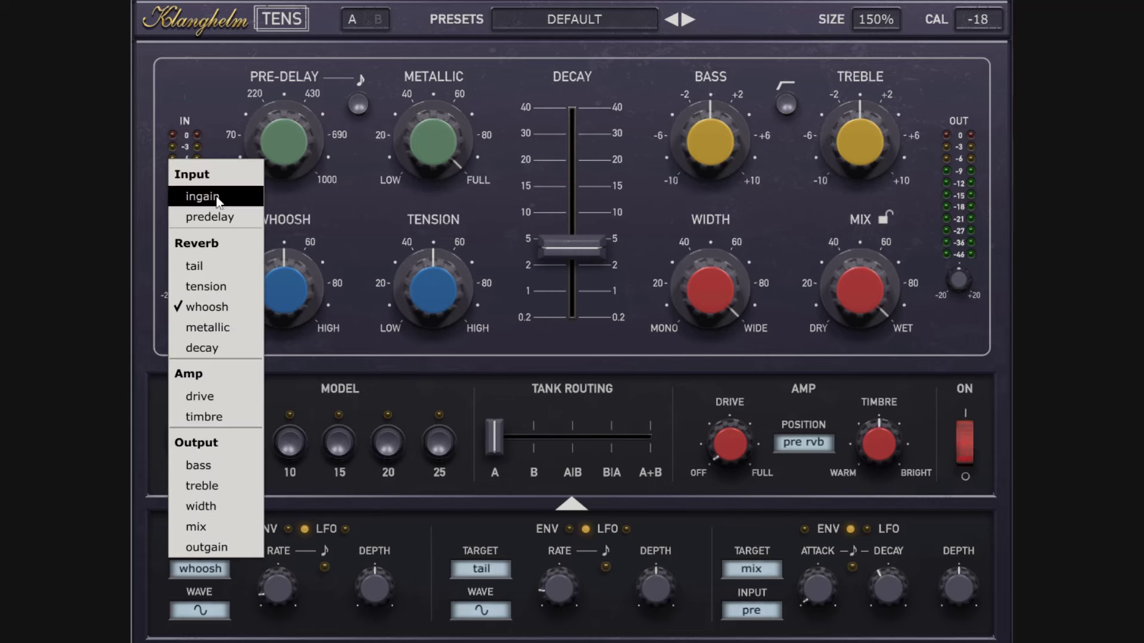
{"action": "left_click", "coordinate": [392, 535]}
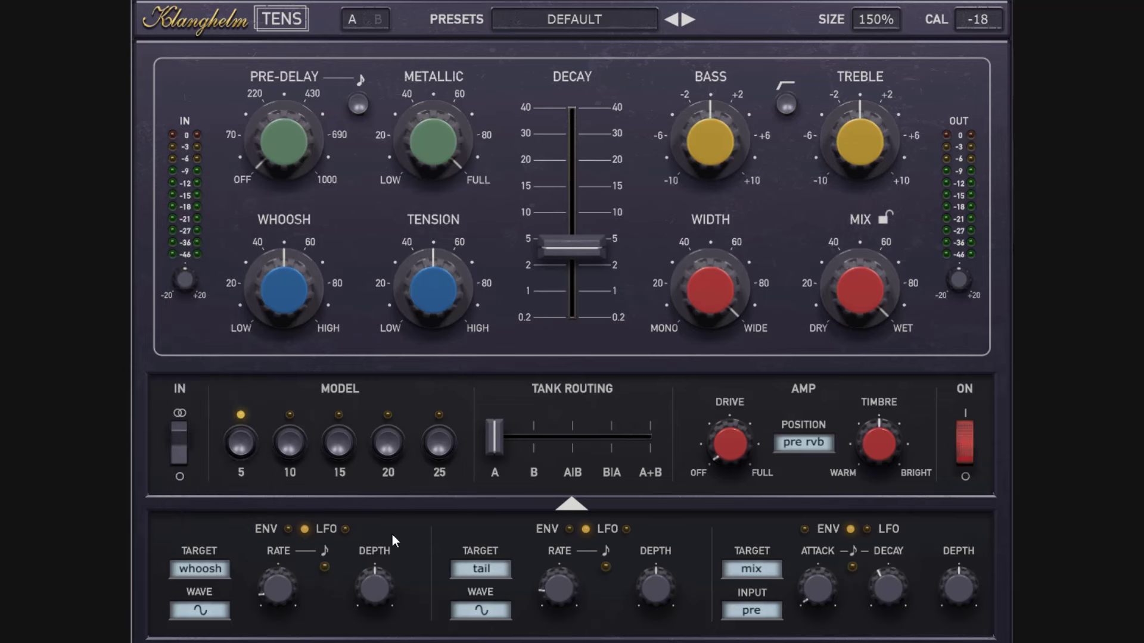
{"action": "mouse_move", "coordinate": [294, 579]}
{"action": "left_click", "coordinate": [215, 611]}
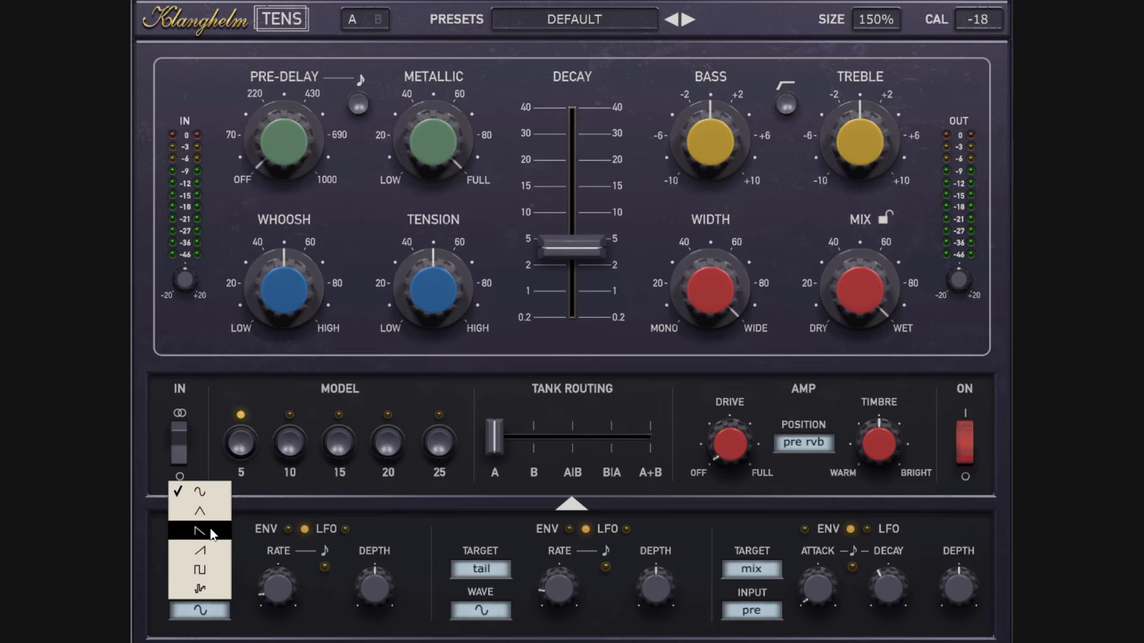
{"action": "left_click", "coordinate": [211, 590]}
- Sync the first LFO's rate to the tempo at 1/1, and try a depth change before returning the depth to center
{"action": "left_click", "coordinate": [322, 568]}
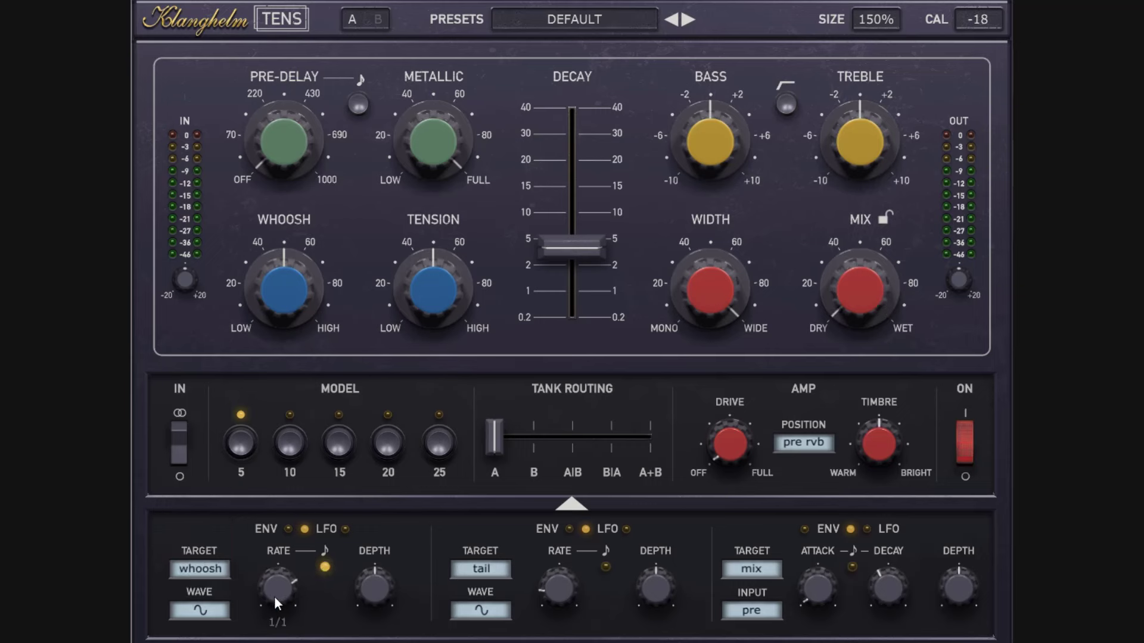
{"action": "left_click_drag", "start_coordinate": [375, 598], "coordinate": [377, 579]}
{"action": "double_click", "coordinate": [375, 597]}
{"action": "key", "text": "Return"}
- Point the first LFO at predelay, turn off tempo sync, adjust its rate, and set the depth to 58.8
{"action": "left_click", "coordinate": [205, 572]}
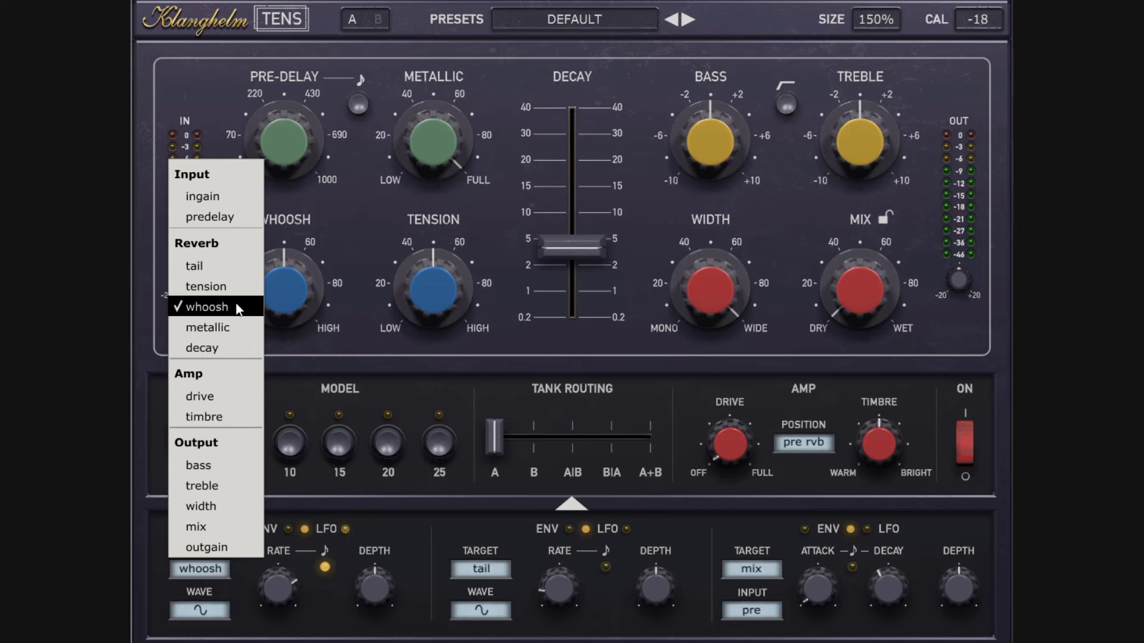
{"action": "left_click", "coordinate": [224, 215]}
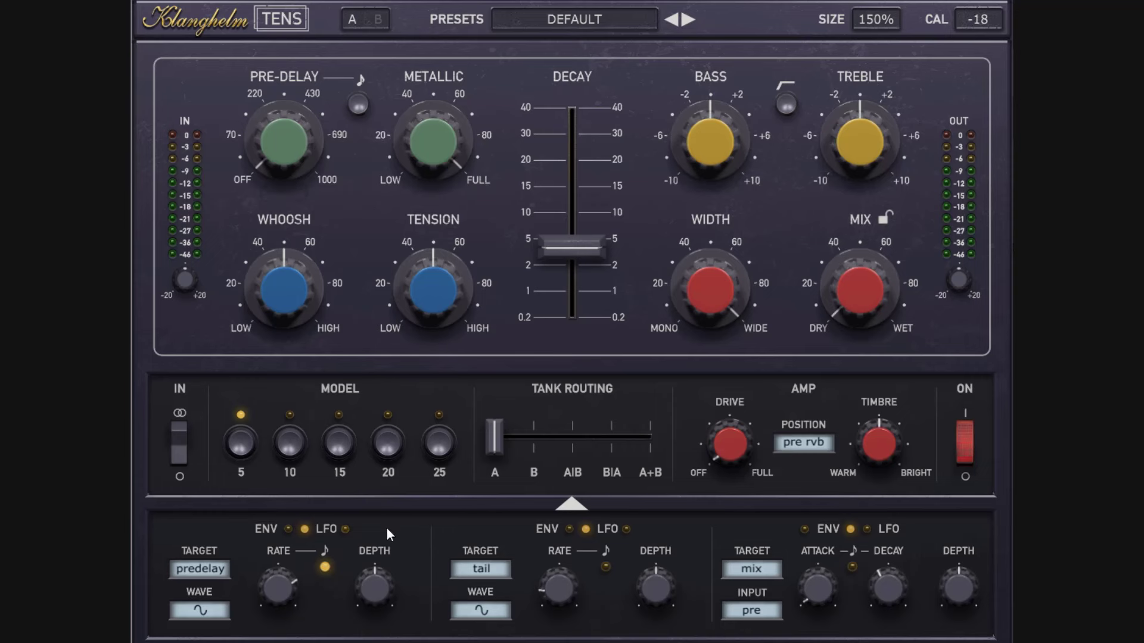
{"action": "left_click_drag", "start_coordinate": [283, 587], "coordinate": [288, 622]}
{"action": "left_click", "coordinate": [325, 568]}
{"action": "mouse_move", "coordinate": [380, 592]}
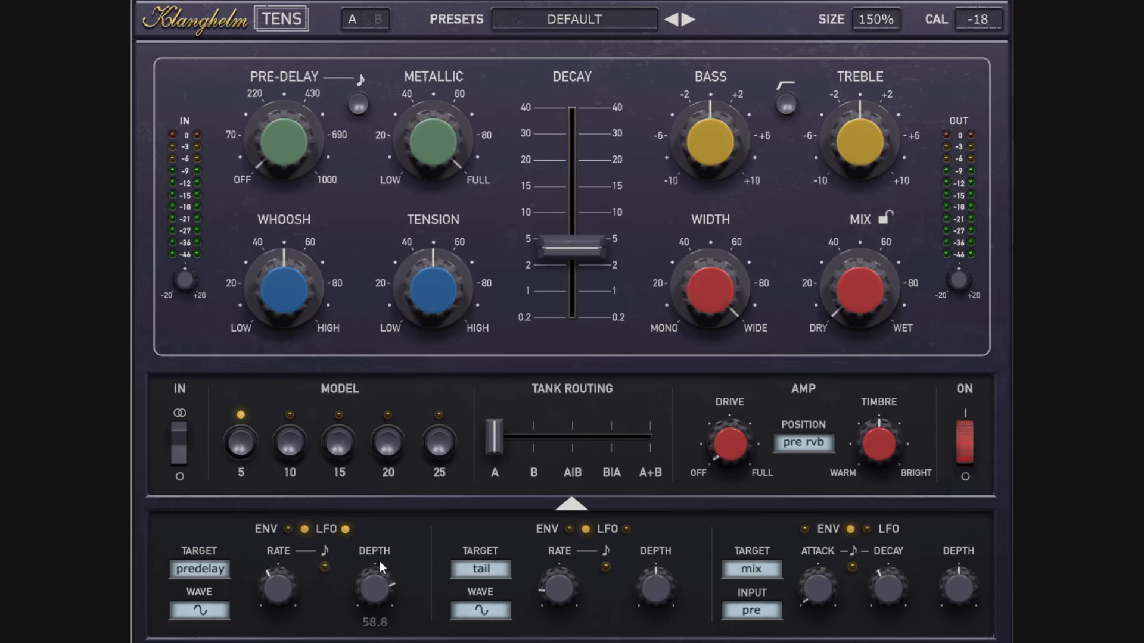
- Raise the mix to fully wet to audition the LFO modulation of the pre-delay
{"action": "mouse_move", "coordinate": [905, 317]}
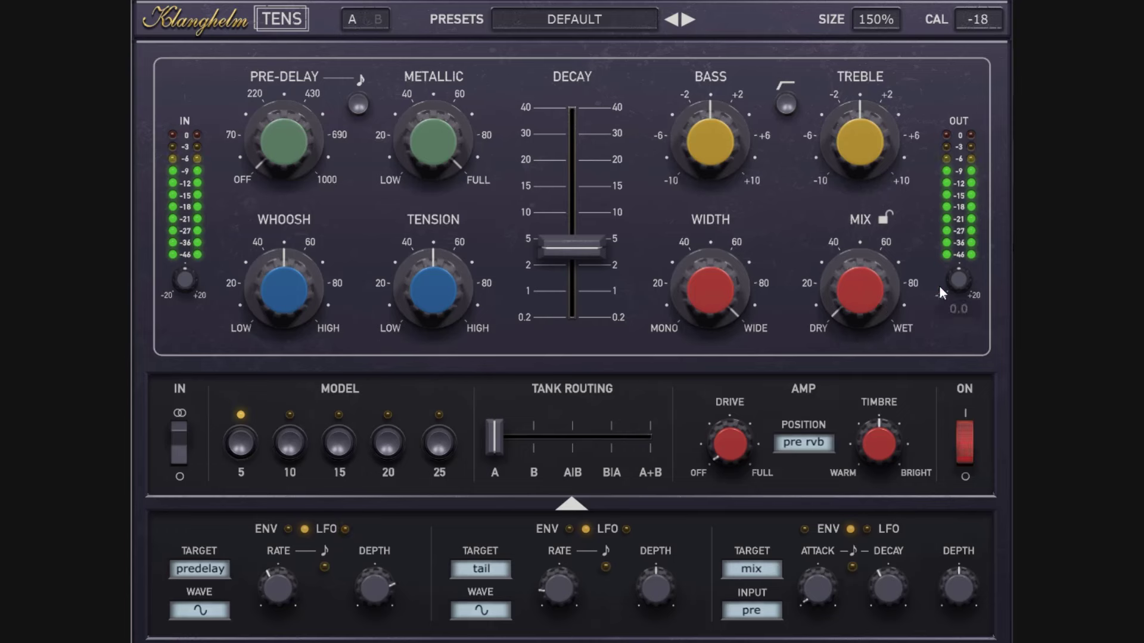
{"action": "mouse_move", "coordinate": [962, 287]}
{"action": "left_click_drag", "start_coordinate": [855, 286], "coordinate": [873, 152]}
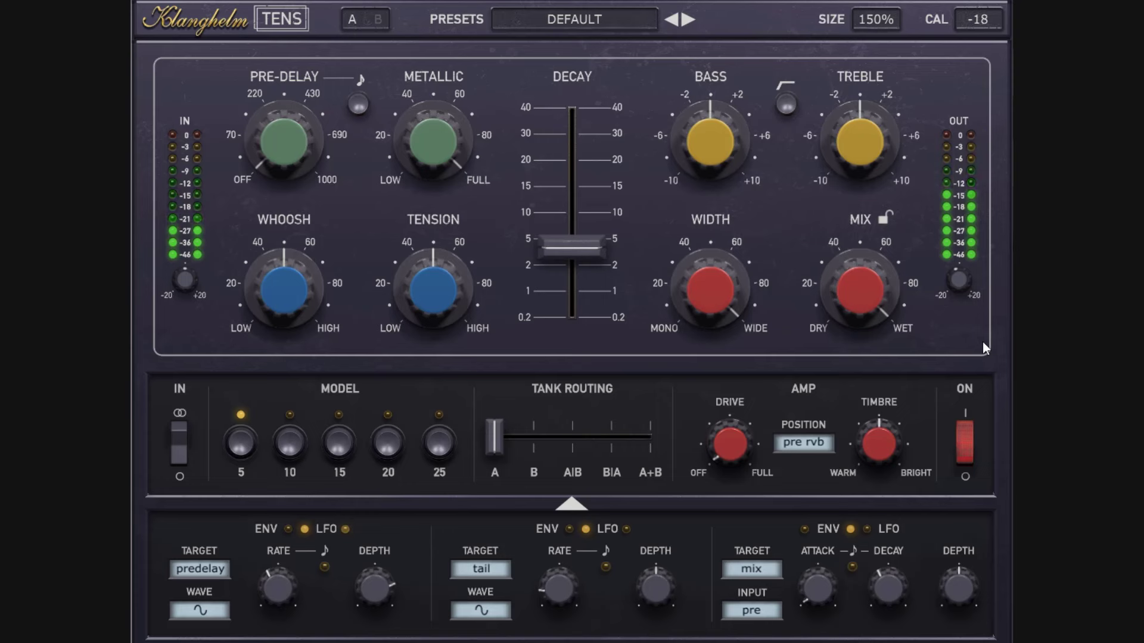
{"action": "mouse_move", "coordinate": [353, 546]}
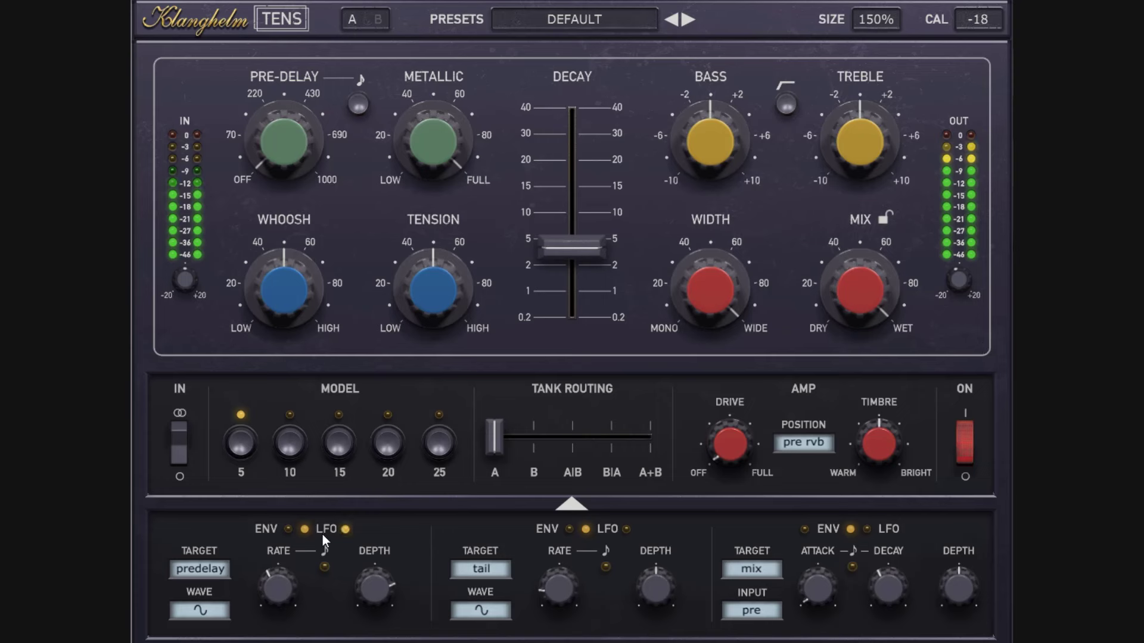
{"action": "mouse_move", "coordinate": [272, 173]}
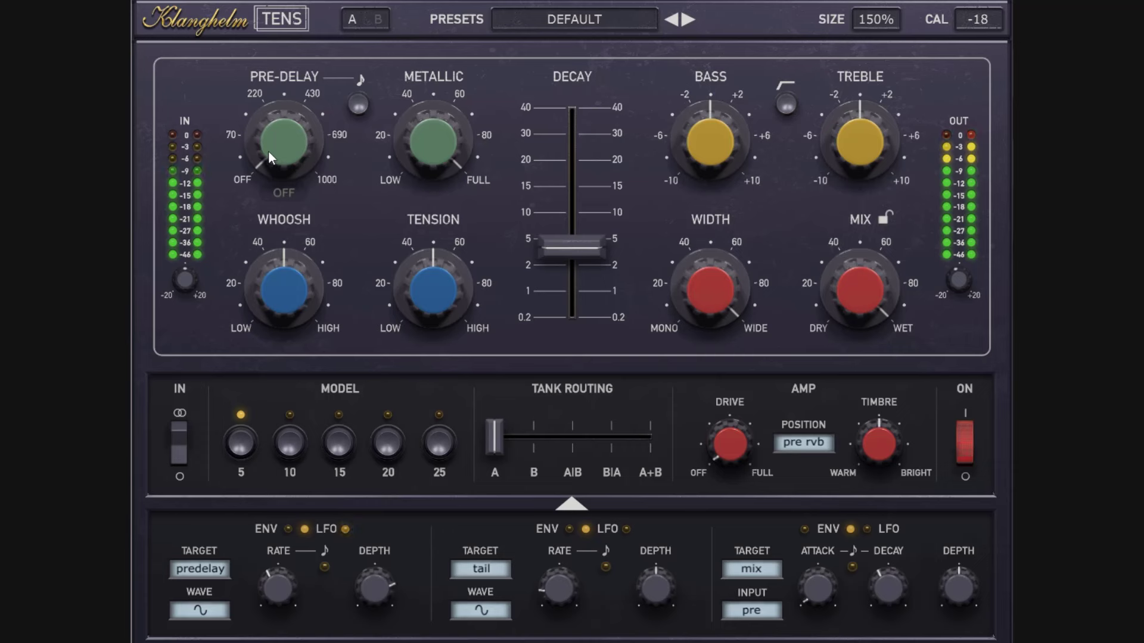
- Try the square wave on the first LFO's pre-delay modulation, and return the waveform to sine
{"action": "mouse_move", "coordinate": [269, 150]}
{"action": "left_mouse_down"}
{"action": "mouse_move", "coordinate": [268, 125]}
{"action": "mouse_move", "coordinate": [281, 145]}
{"action": "mouse_move", "coordinate": [266, 113]}
{"action": "mouse_move", "coordinate": [278, 162]}
{"action": "left_mouse_up"}
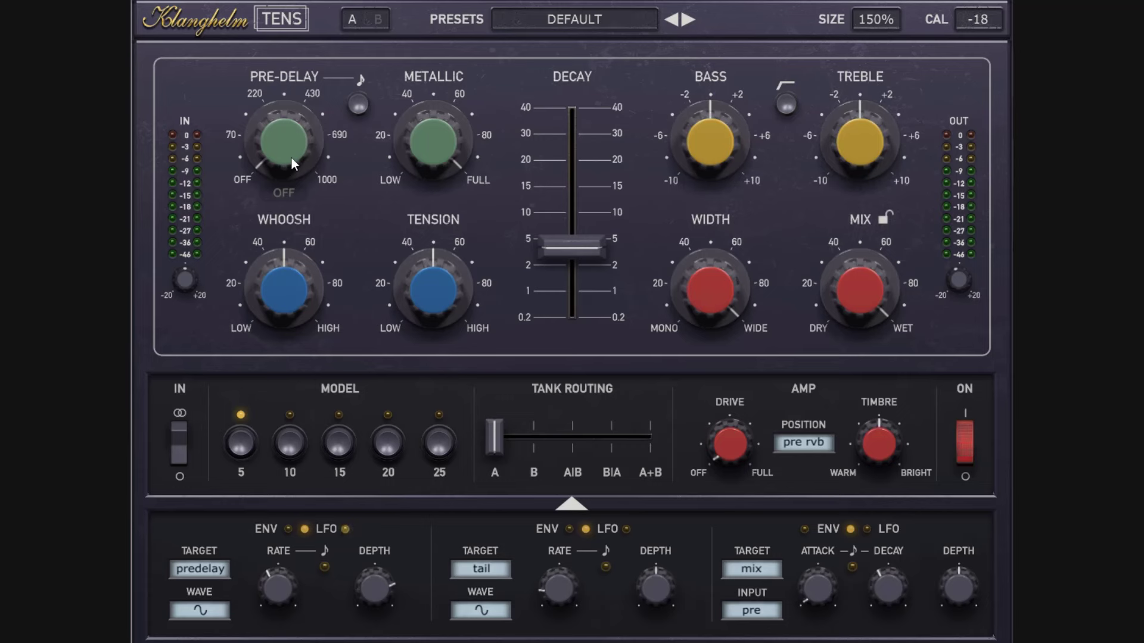
{"action": "left_click_drag", "start_coordinate": [290, 157], "coordinate": [278, 111]}
{"action": "left_click", "coordinate": [200, 609]}
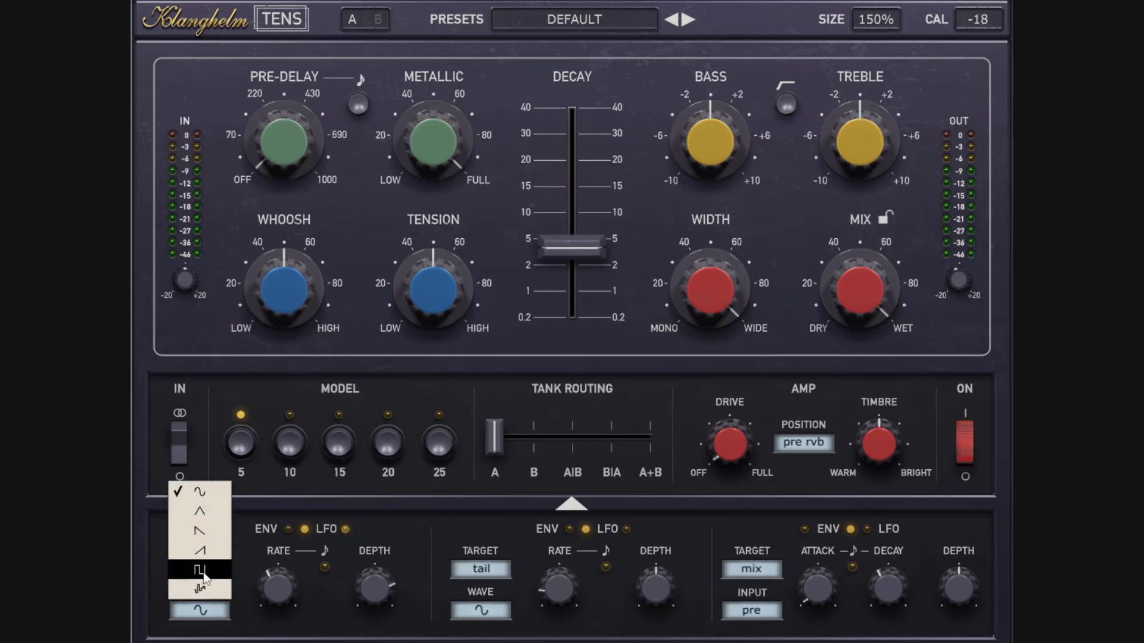
{"action": "left_click", "coordinate": [201, 571]}
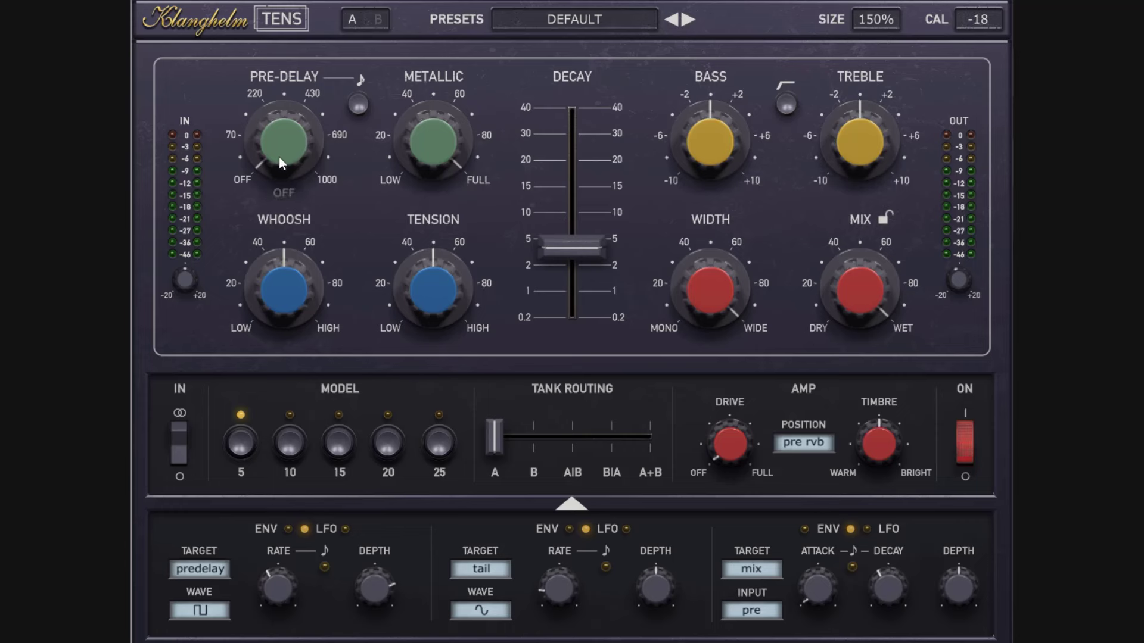
{"action": "left_click_drag", "start_coordinate": [279, 155], "coordinate": [275, 246]}
{"action": "left_click", "coordinate": [210, 612]}
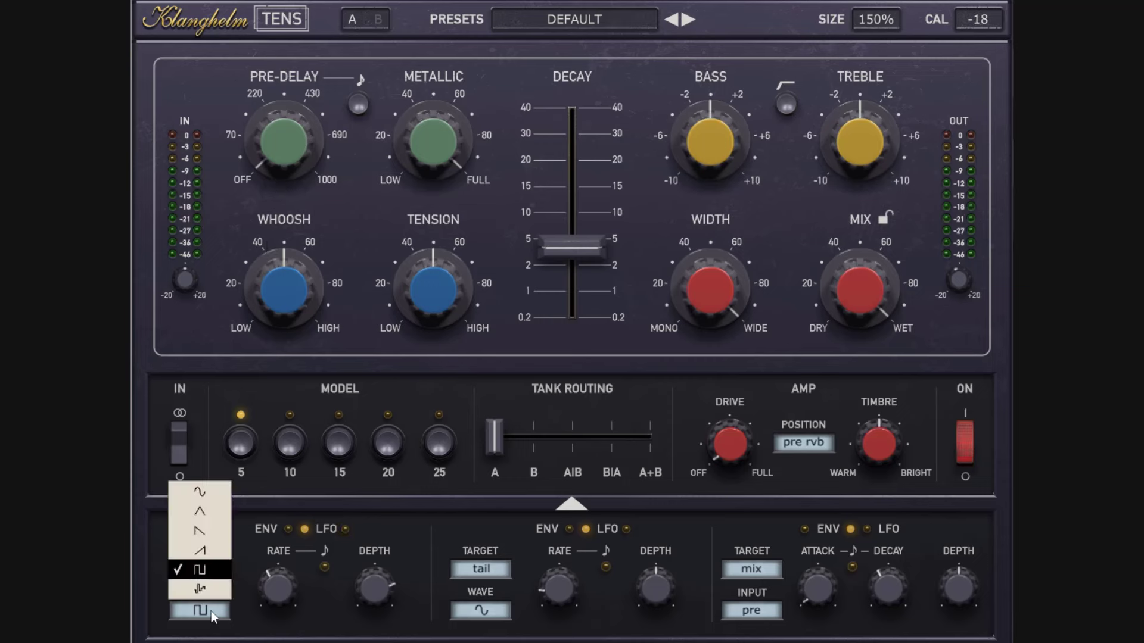
{"action": "left_click", "coordinate": [199, 492]}
- Point the first LFO at outgain and lower its modulation depth
{"action": "left_click", "coordinate": [199, 570]}
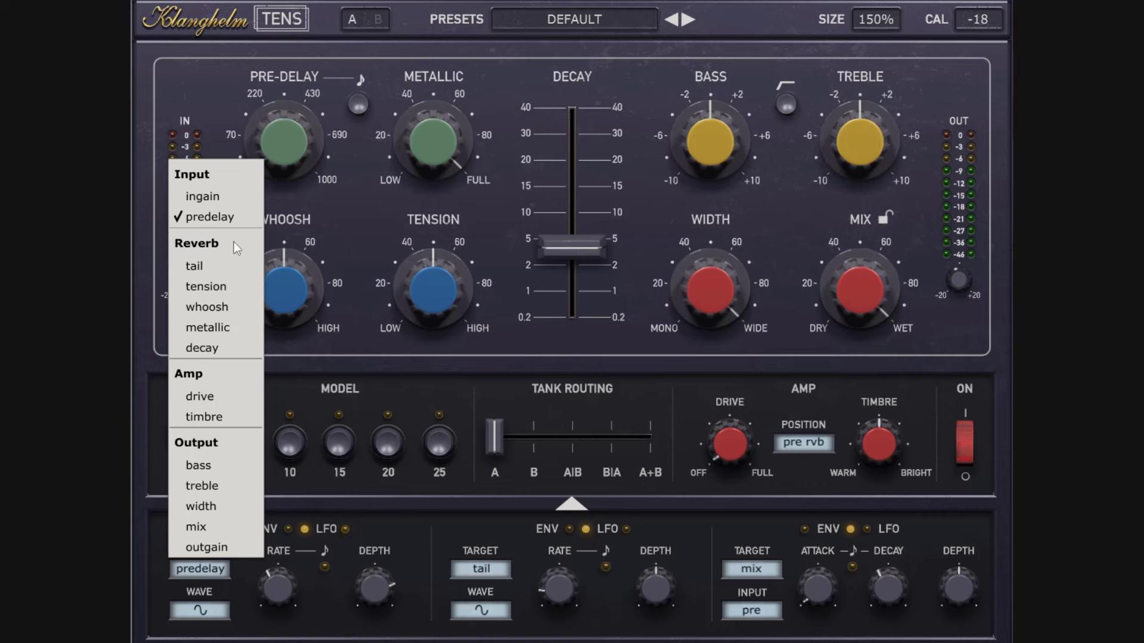
{"action": "left_click", "coordinate": [211, 554]}
{"action": "mouse_move", "coordinate": [379, 581]}
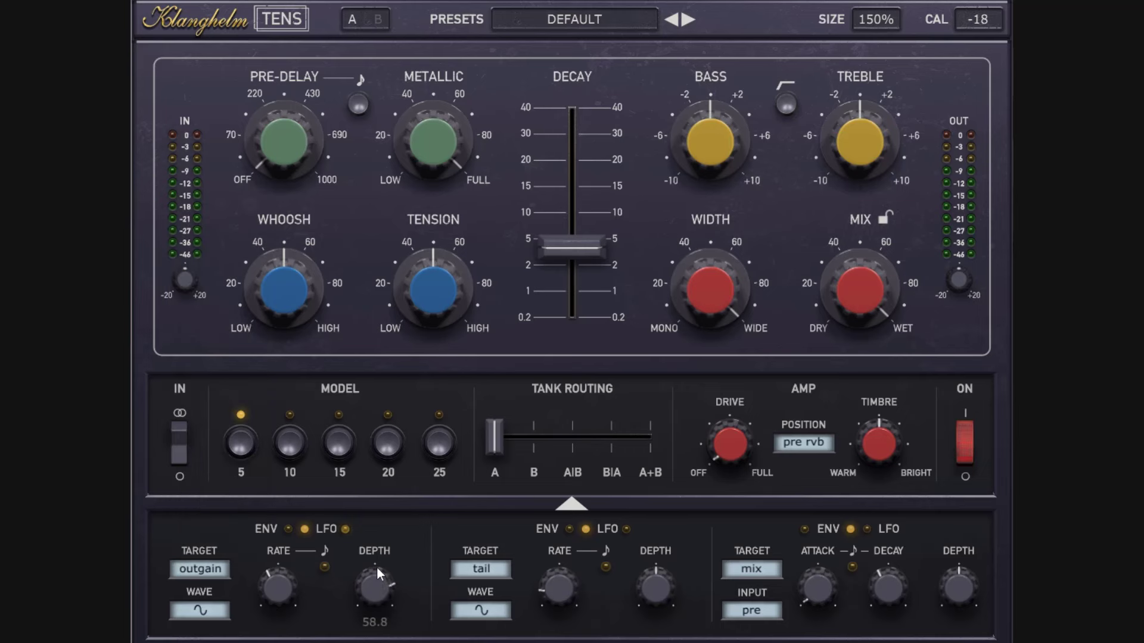
{"action": "left_click_drag", "start_coordinate": [377, 570], "coordinate": [374, 587]}
- Lower the output gain to -20 while auditioning the LFO modulation
{"action": "mouse_move", "coordinate": [959, 284]}
{"action": "left_click_drag", "start_coordinate": [958, 284], "coordinate": [941, 552]}
{"action": "left_click_drag", "start_coordinate": [957, 229], "coordinate": [947, 323]}
{"action": "left_click_drag", "start_coordinate": [944, 204], "coordinate": [923, 401]}
{"action": "mouse_move", "coordinate": [960, 285]}
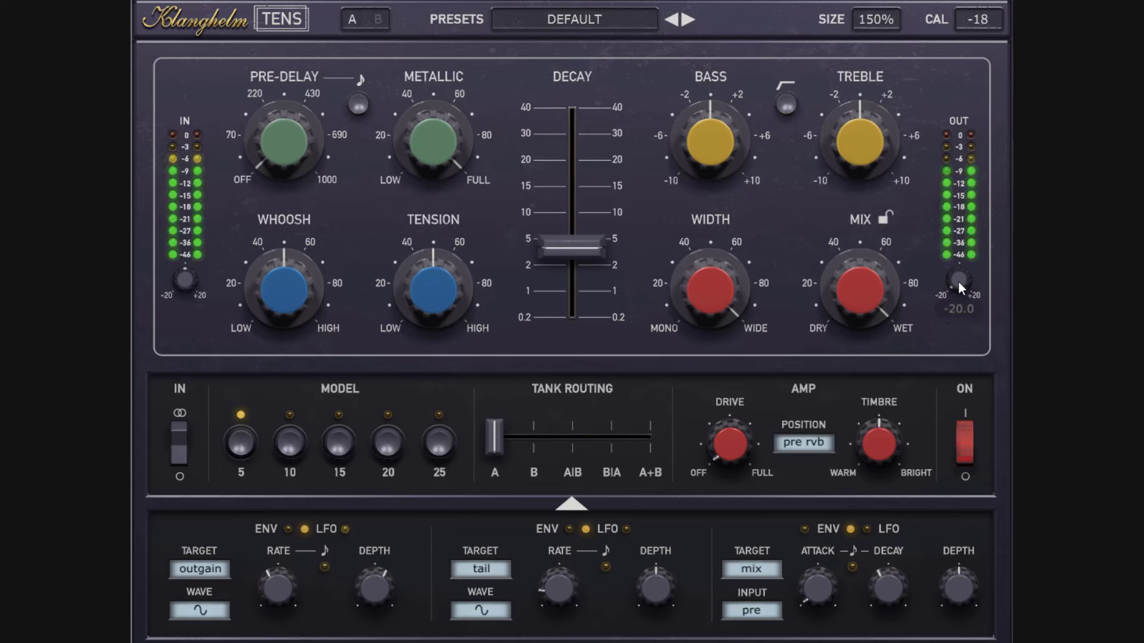
- Shorten the reverb decay to 1.8
{"action": "left_click_drag", "start_coordinate": [577, 250], "coordinate": [591, 279]}
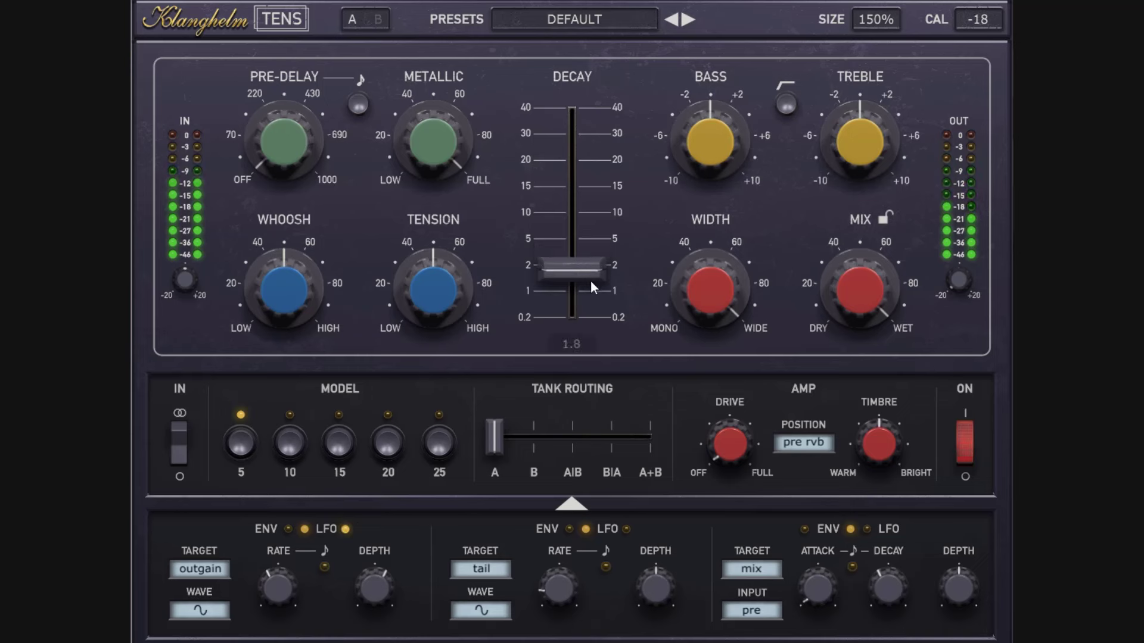
{"action": "mouse_move", "coordinate": [978, 283]}
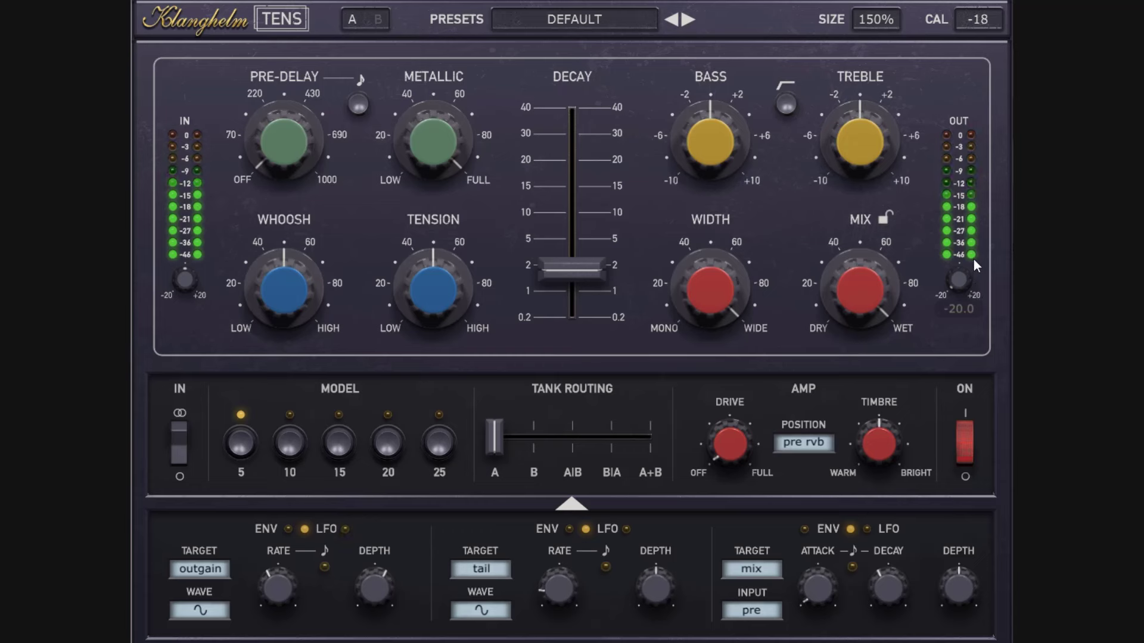
{"action": "mouse_move", "coordinate": [875, 267]}
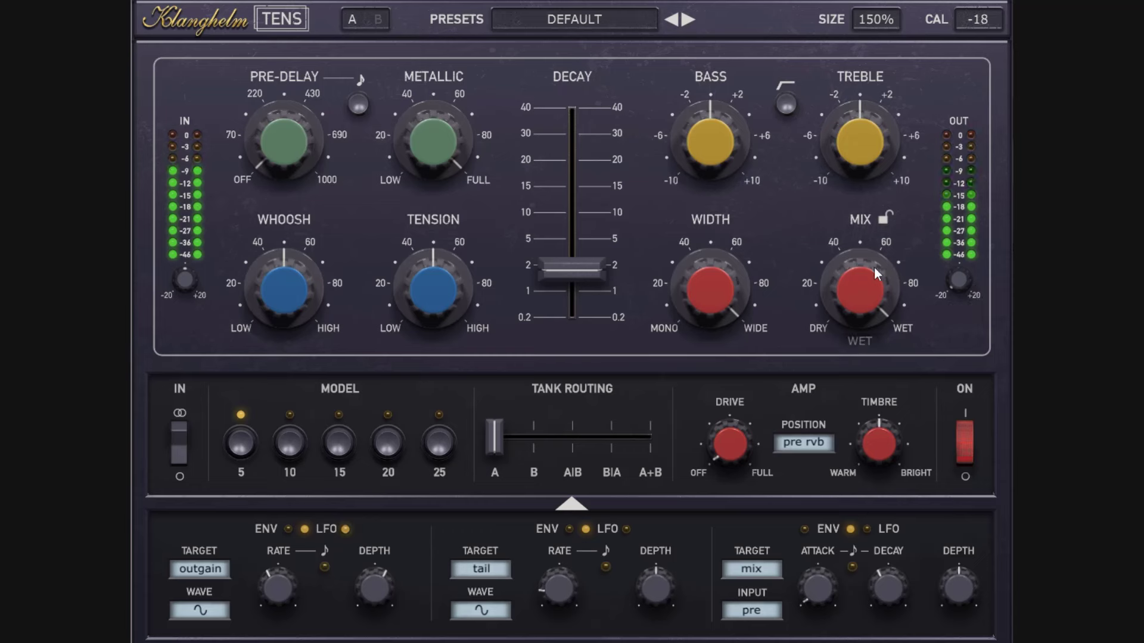
- Audition the mix at 40.6 and other settings, reset the first LFO's depth to 0, and leave the mix fully dry
{"action": "left_click_drag", "start_coordinate": [875, 268], "coordinate": [900, 428]}
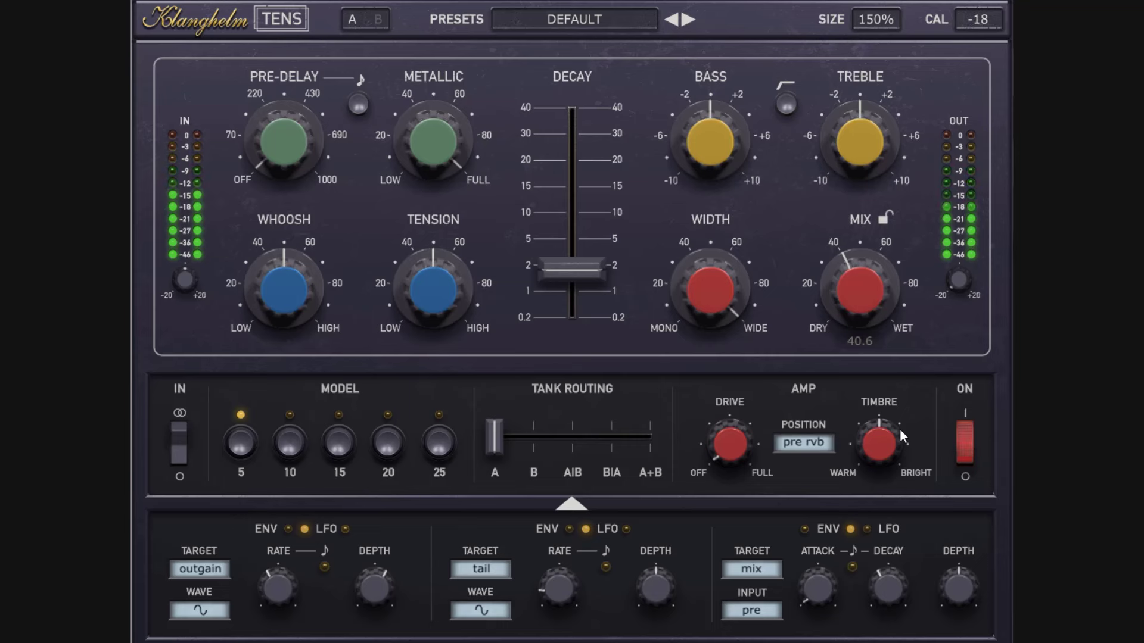
{"action": "left_click_drag", "start_coordinate": [920, 273], "coordinate": [909, 496]}
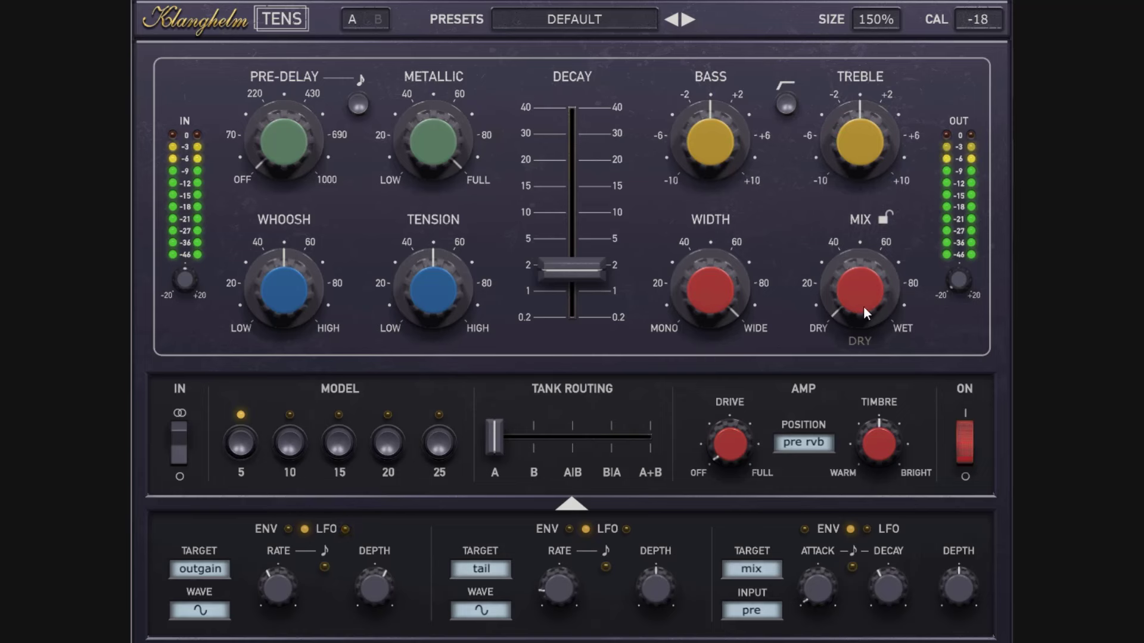
{"action": "left_click_drag", "start_coordinate": [863, 306], "coordinate": [849, 225]}
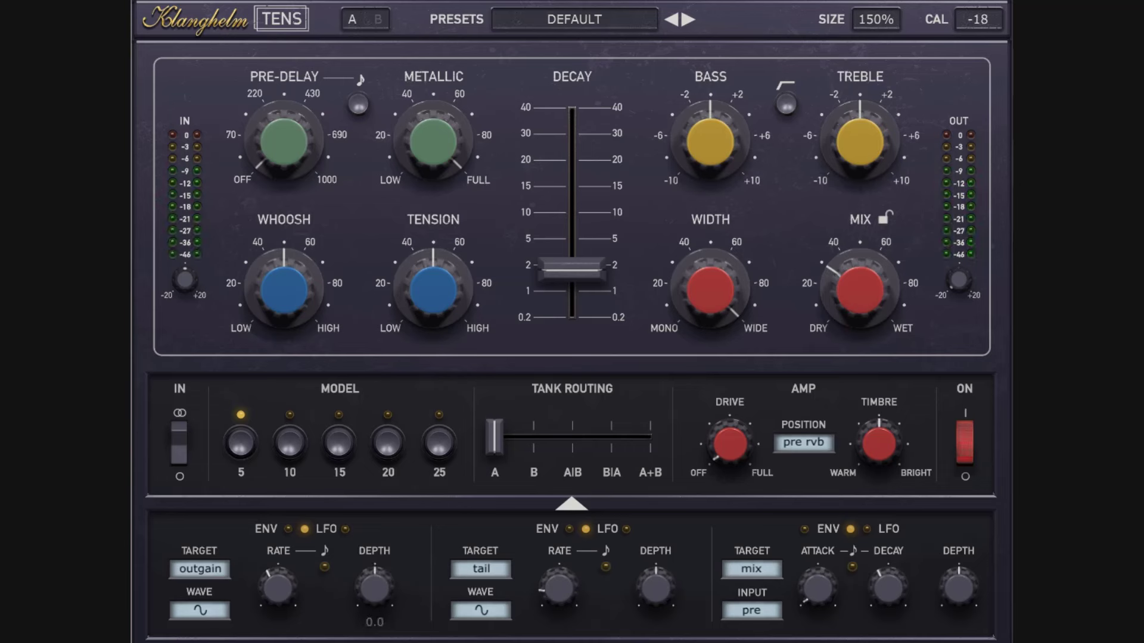
{"action": "mouse_move", "coordinate": [374, 588]}
{"action": "left_mouse_down"}
{"action": "mouse_move", "coordinate": [376, 619]}
{"action": "mouse_move", "coordinate": [381, 610]}
{"action": "left_mouse_up"}
{"action": "left_click_drag", "start_coordinate": [854, 279], "coordinate": [860, 428]}
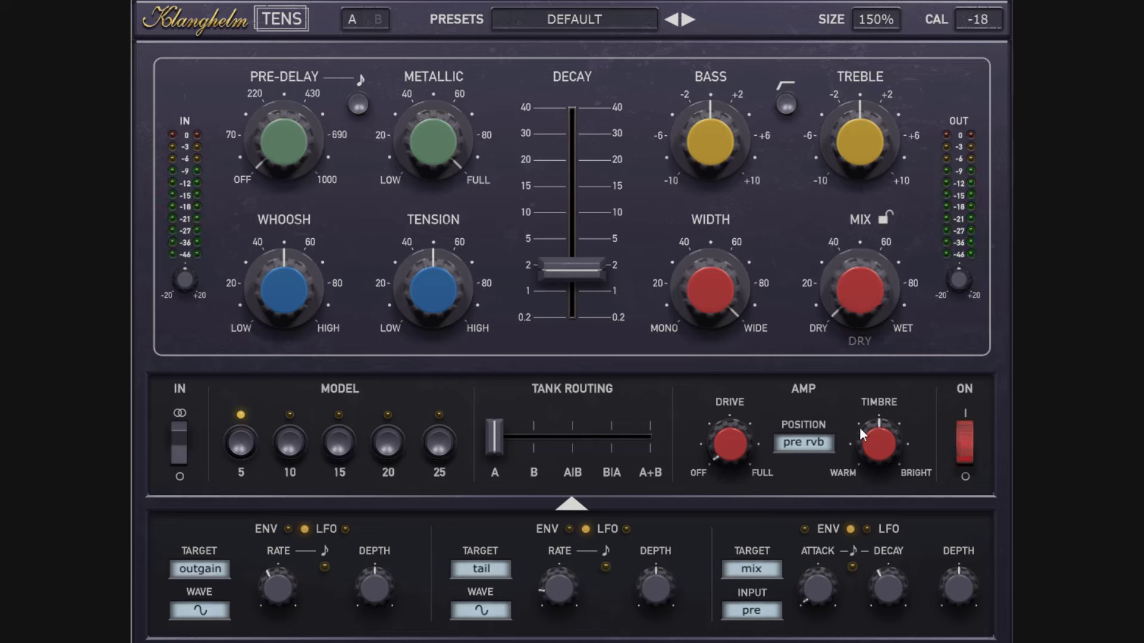
- Switch the first modulator to envelope mode and try the post input, keeping pre as the input and outgain as the target
{"action": "left_click", "coordinate": [267, 532]}
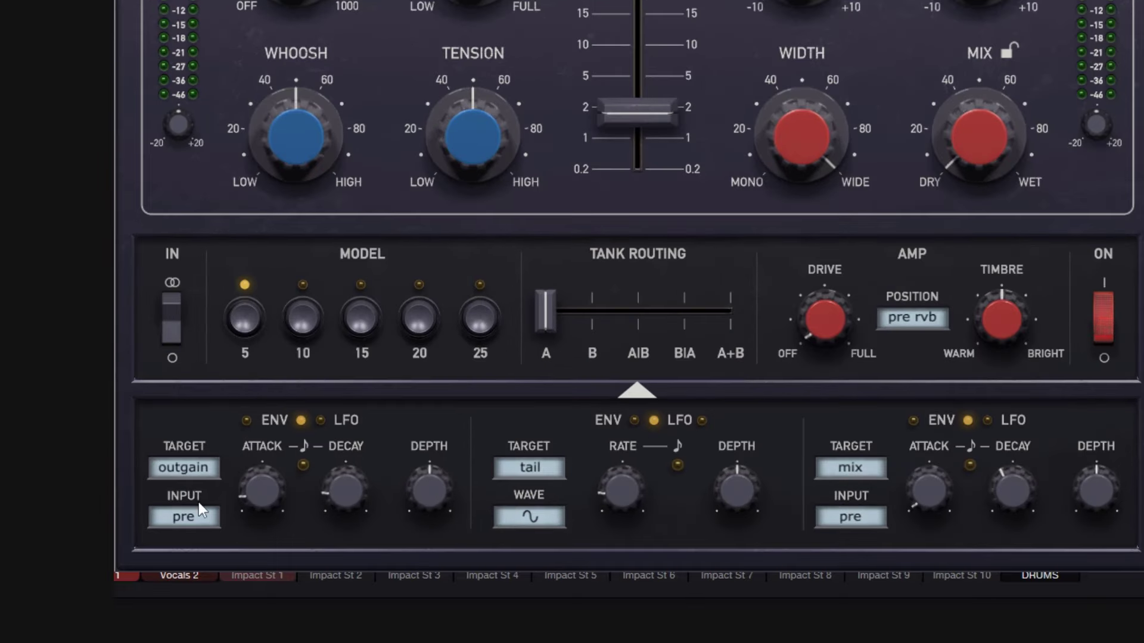
{"action": "left_click", "coordinate": [196, 519]}
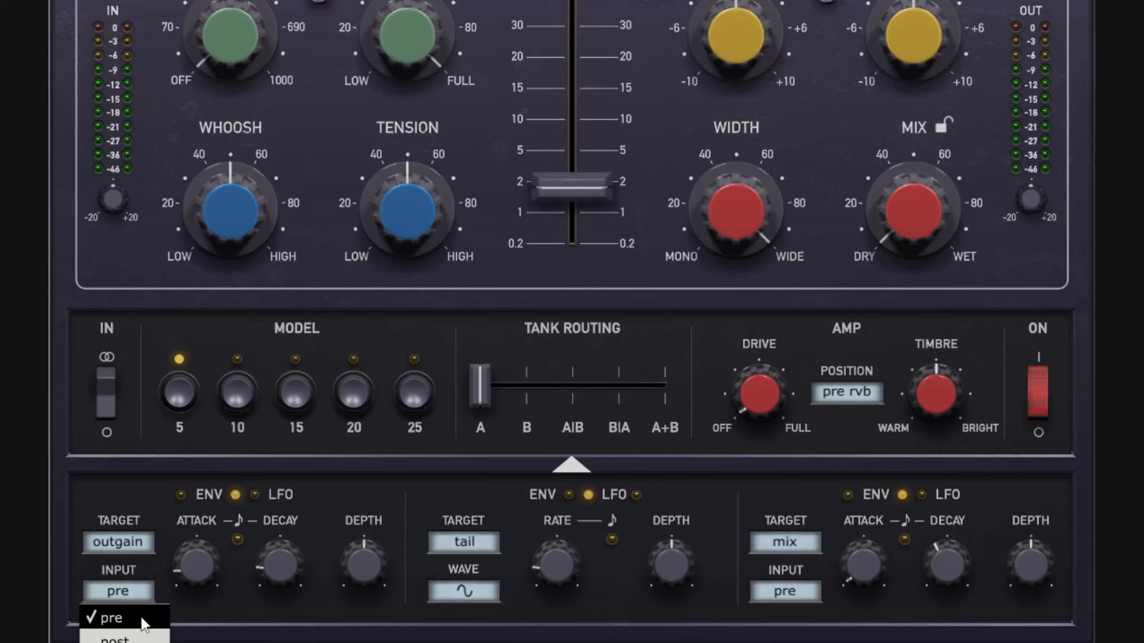
{"action": "left_click", "coordinate": [269, 603]}
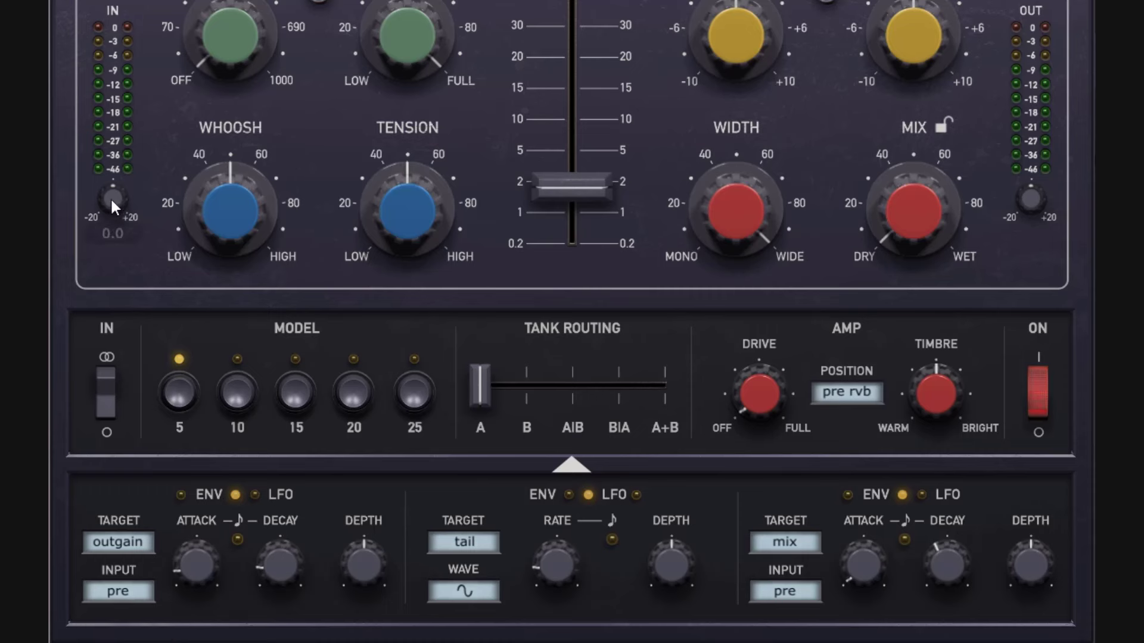
{"action": "left_click", "coordinate": [110, 585]}
{"action": "left_click", "coordinate": [122, 636]}
{"action": "left_click", "coordinate": [118, 546]}
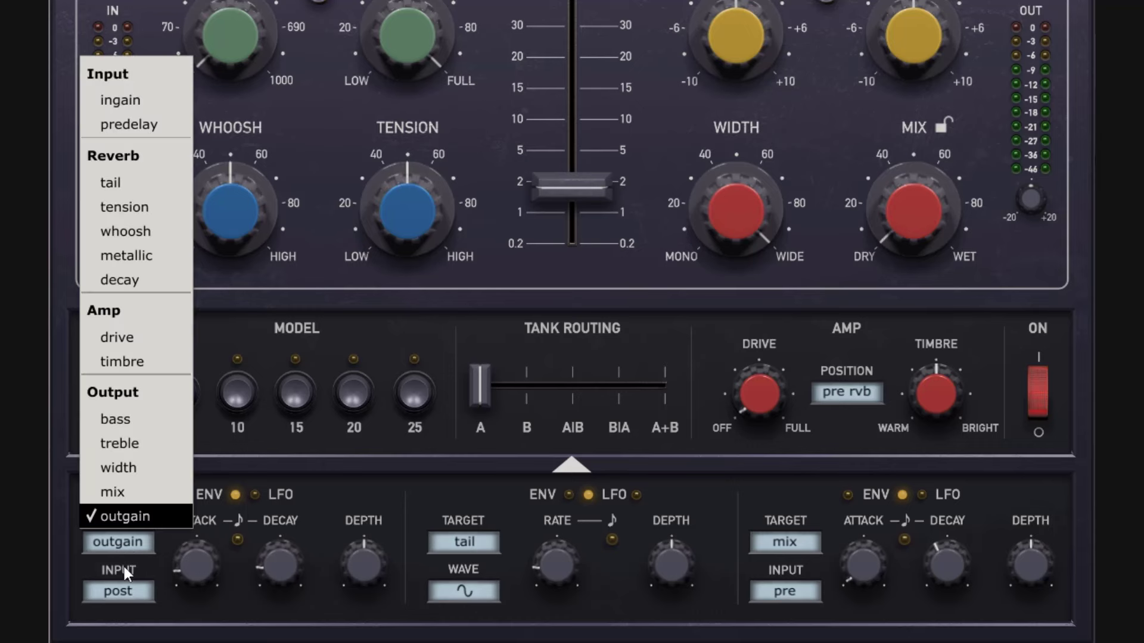
{"action": "left_click", "coordinate": [124, 566]}
{"action": "left_click", "coordinate": [137, 595]}
{"action": "left_click", "coordinate": [133, 615]}
- Compare the first modulator's LFO and envelope modes, returning it to envelope mode
{"action": "mouse_move", "coordinate": [326, 525]}
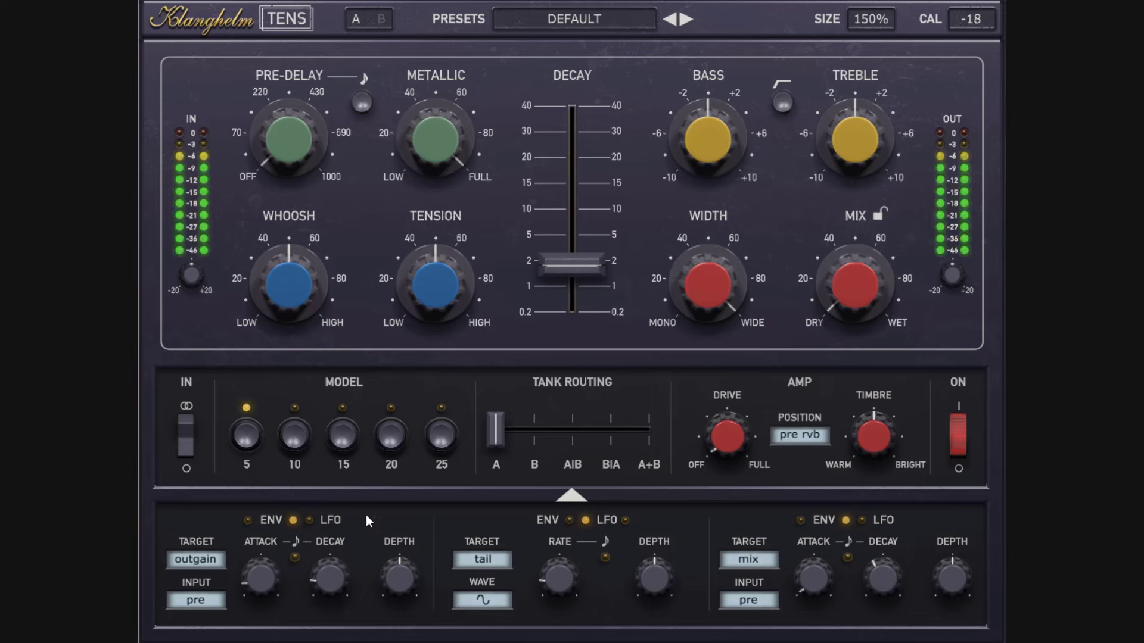
{"action": "left_click", "coordinate": [273, 525]}
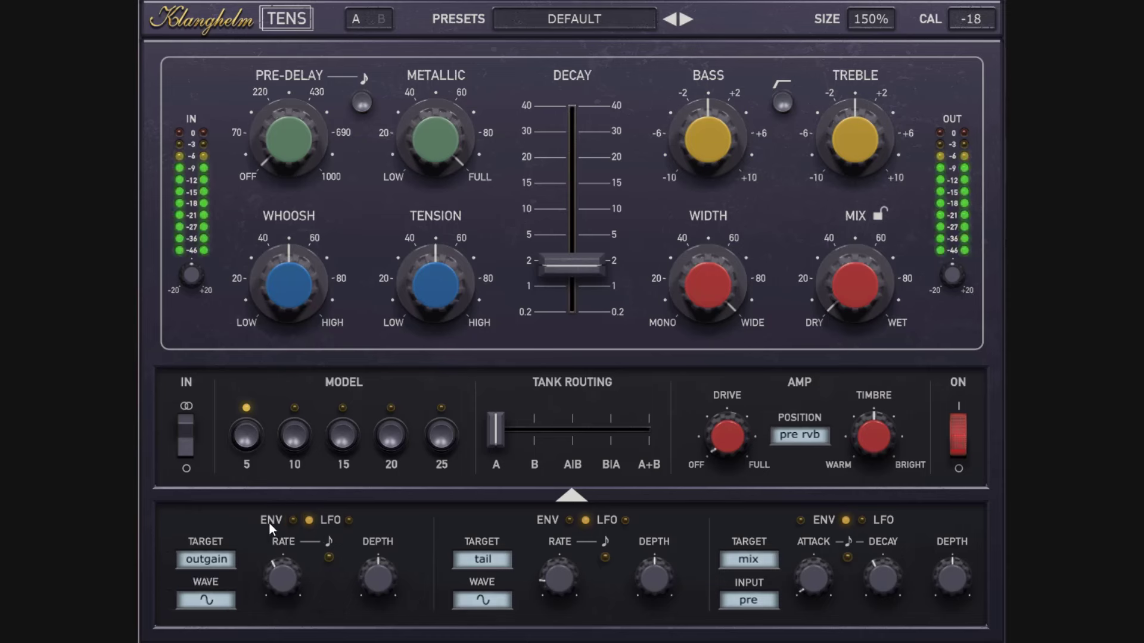
{"action": "left_click", "coordinate": [269, 523]}
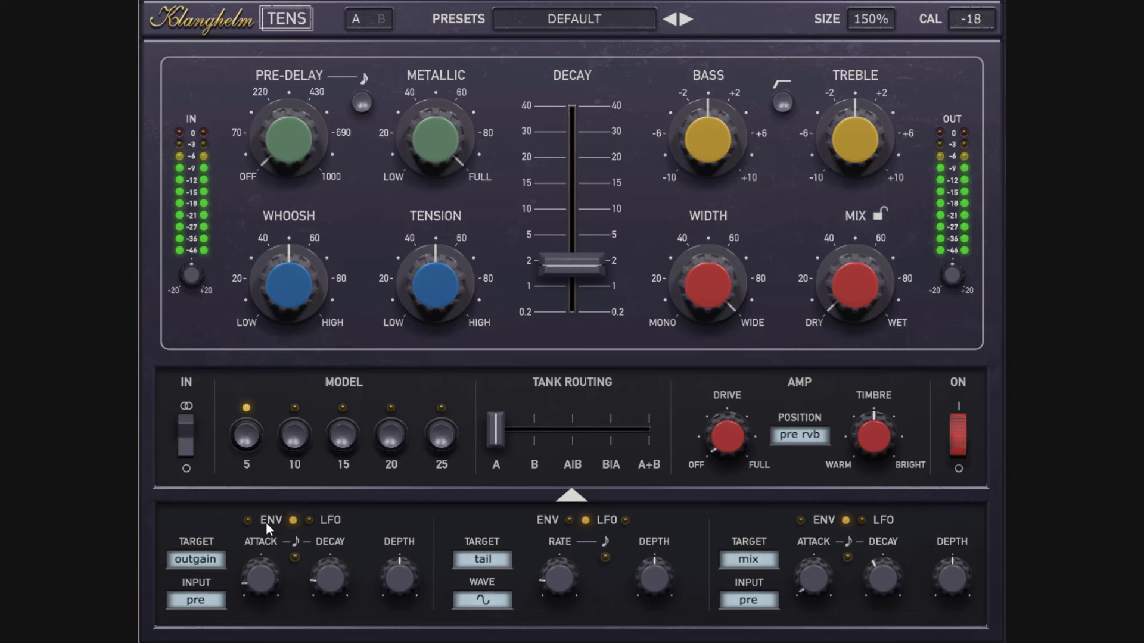
{"action": "mouse_move", "coordinate": [268, 562]}
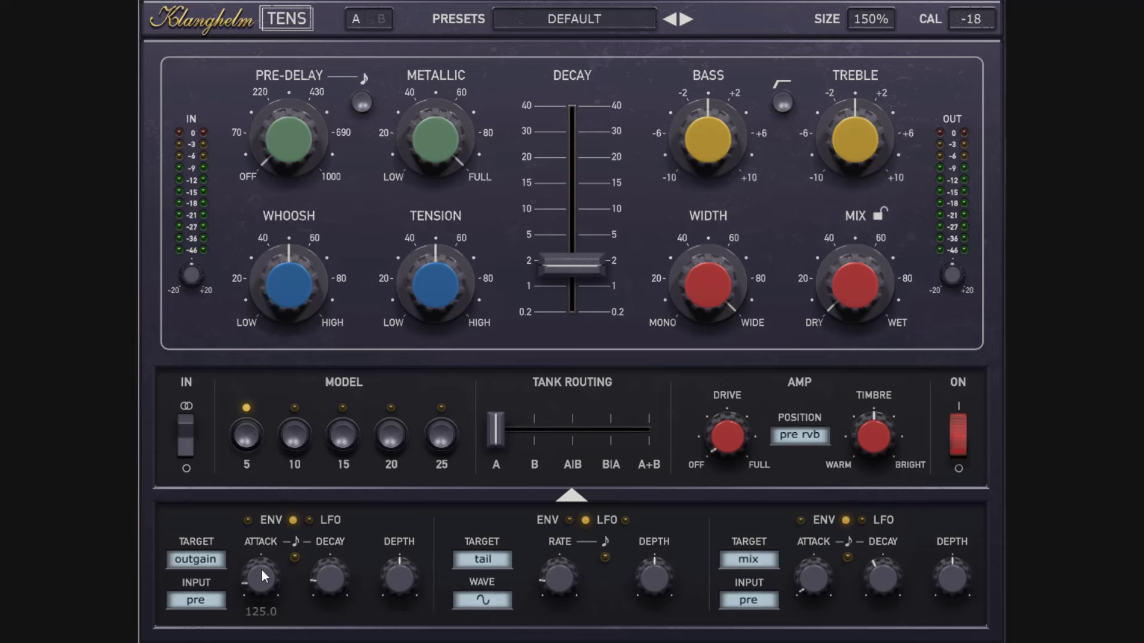
- Point the first envelope at tension and sweep the tension control through low and high settings
{"action": "left_click_drag", "start_coordinate": [439, 283], "coordinate": [457, 337]}
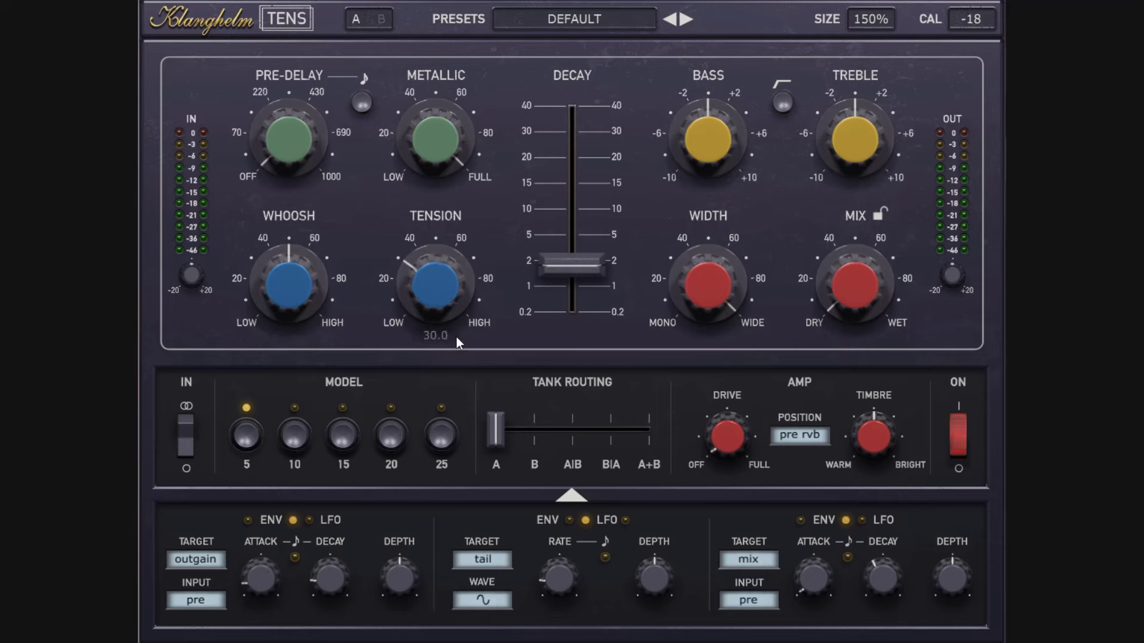
{"action": "left_click", "coordinate": [202, 561]}
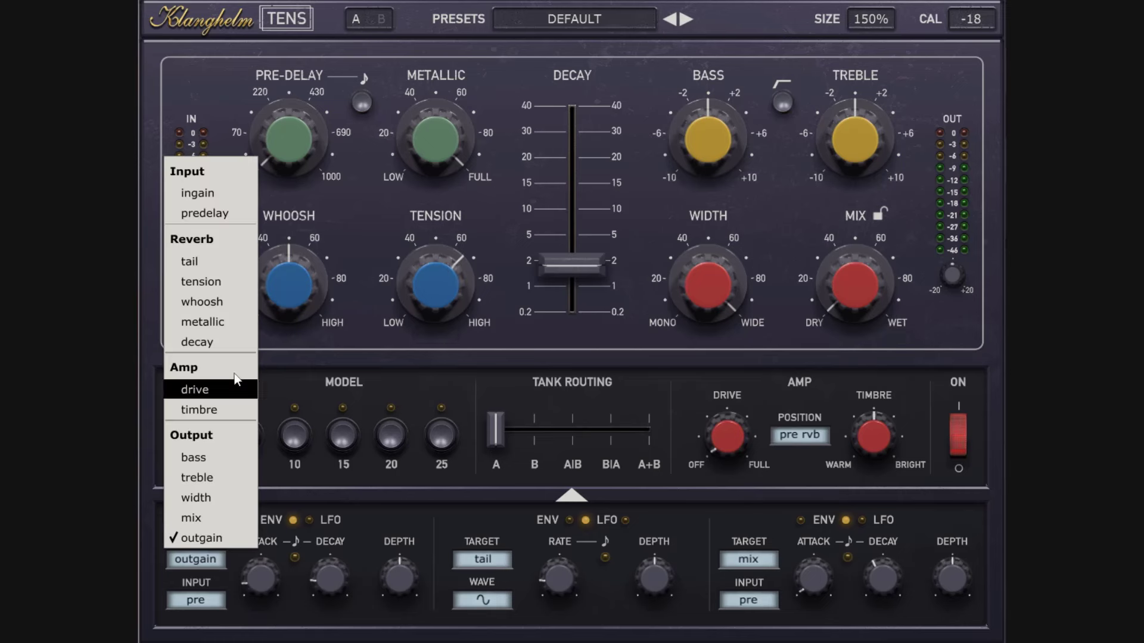
{"action": "left_click", "coordinate": [210, 287]}
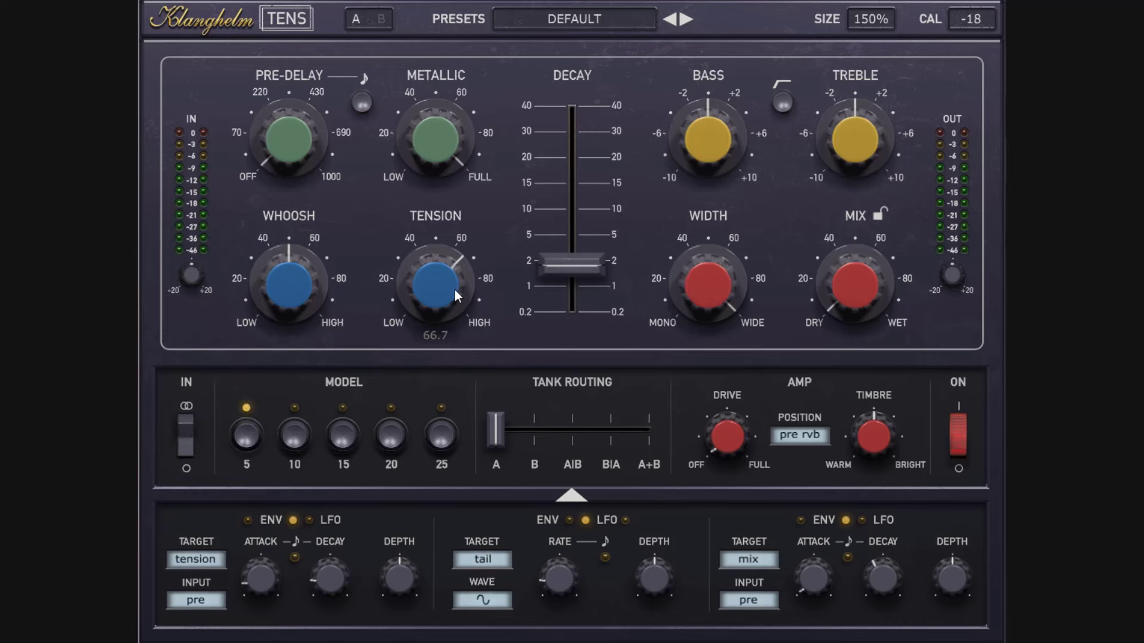
{"action": "mouse_move", "coordinate": [455, 290]}
{"action": "left_mouse_down"}
{"action": "mouse_move", "coordinate": [455, 316]}
{"action": "mouse_move", "coordinate": [441, 293]}
{"action": "left_mouse_up"}
{"action": "left_click_drag", "start_coordinate": [441, 291], "coordinate": [445, 239]}
{"action": "left_click_drag", "start_coordinate": [436, 293], "coordinate": [465, 490]}
{"action": "left_click_drag", "start_coordinate": [436, 307], "coordinate": [459, 330]}
- Set the first envelope's attack to minimum, decay to 1783.7 and depth to 100, with the base tension at 4.7
{"action": "left_click_drag", "start_coordinate": [264, 575], "coordinate": [345, 623]}
{"action": "left_click_drag", "start_coordinate": [333, 580], "coordinate": [347, 524]}
{"action": "left_click_drag", "start_coordinate": [424, 570], "coordinate": [414, 400]}
{"action": "left_click_drag", "start_coordinate": [411, 309], "coordinate": [421, 279]}
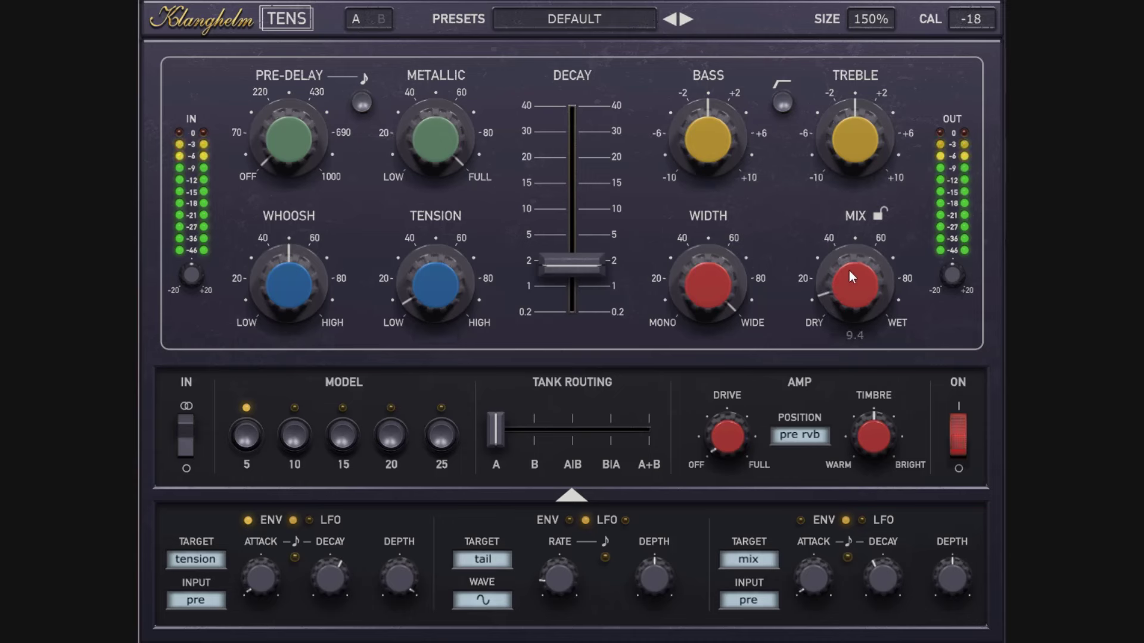
- Raise the mix to fully wet and sweep the tension up, returning it near the low end
{"action": "left_click_drag", "start_coordinate": [849, 271], "coordinate": [846, 179]}
{"action": "mouse_move", "coordinate": [439, 302]}
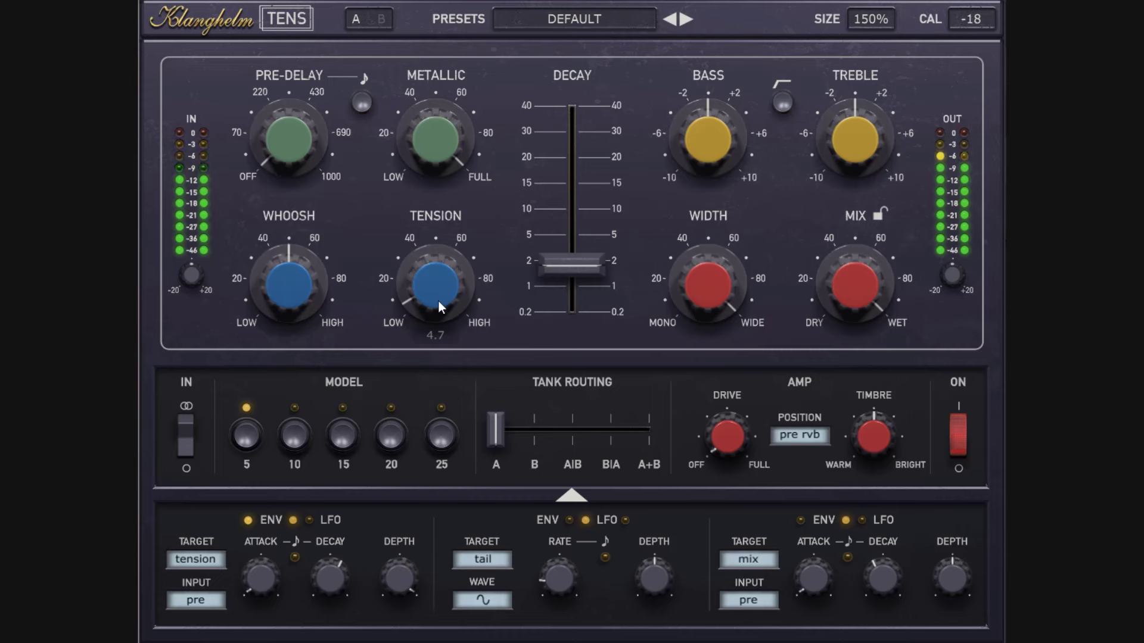
{"action": "left_click_drag", "start_coordinate": [437, 305], "coordinate": [426, 70]}
{"action": "left_click_drag", "start_coordinate": [427, 201], "coordinate": [429, 291]}
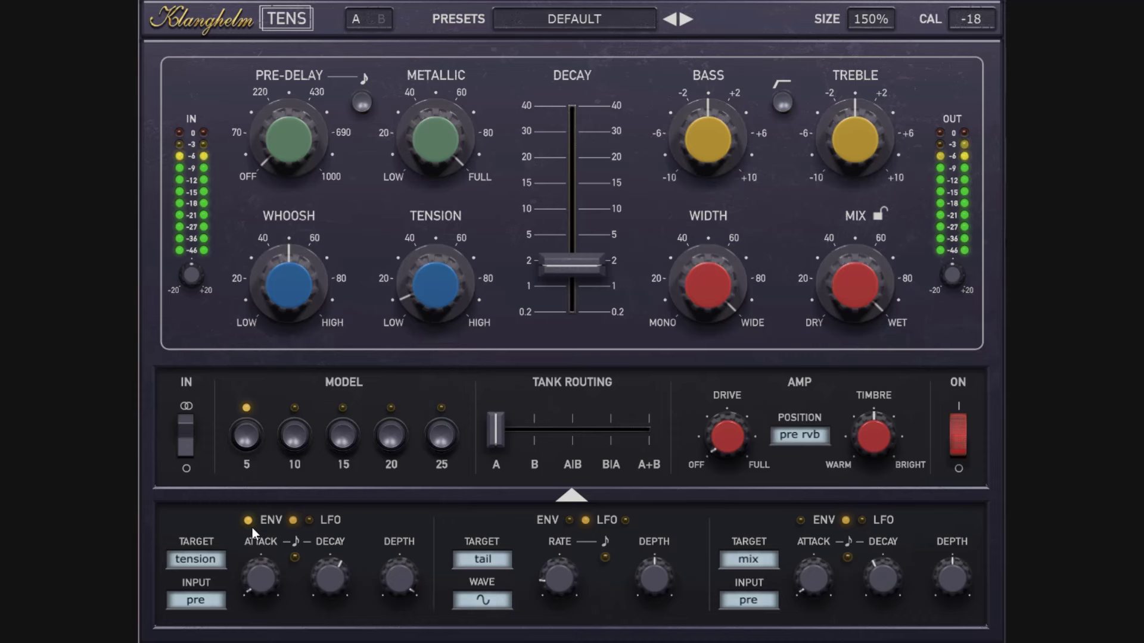
- Lengthen the reverb decay to about 13 to audition the envelope modulation of the tension
{"action": "mouse_move", "coordinate": [339, 579]}
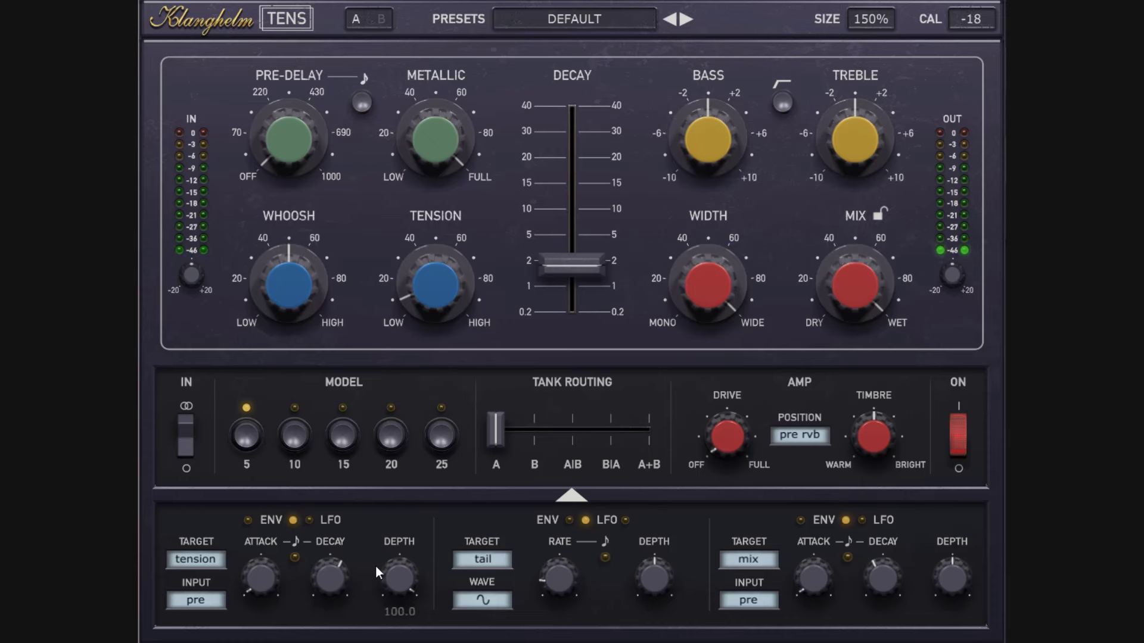
{"action": "left_click_drag", "start_coordinate": [575, 263], "coordinate": [608, 181]}
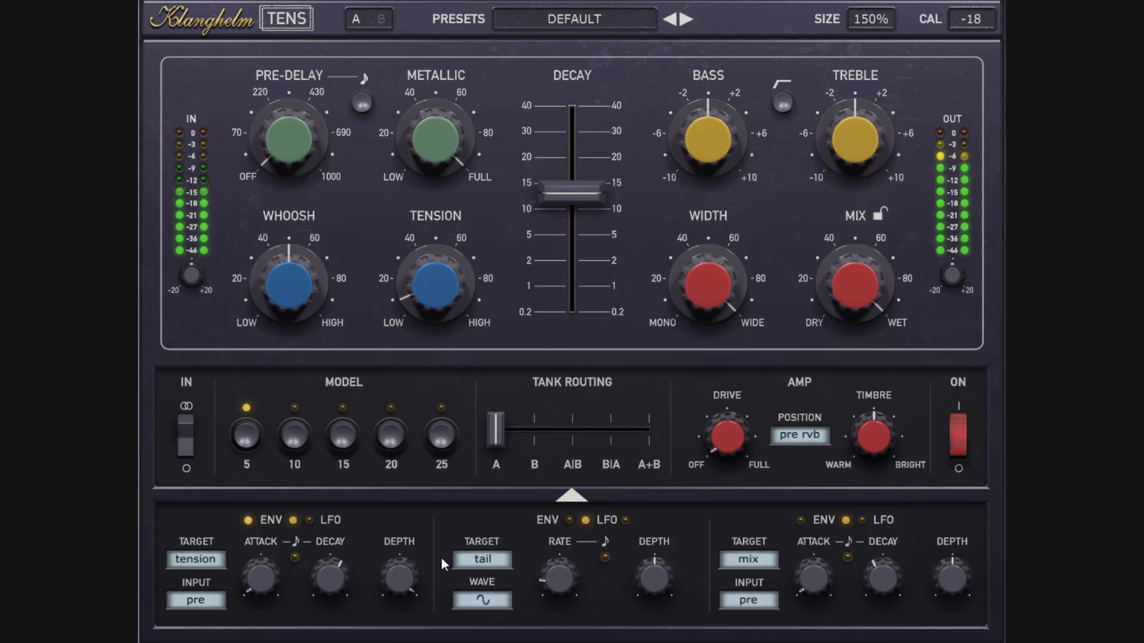
{"action": "mouse_move", "coordinate": [342, 577]}
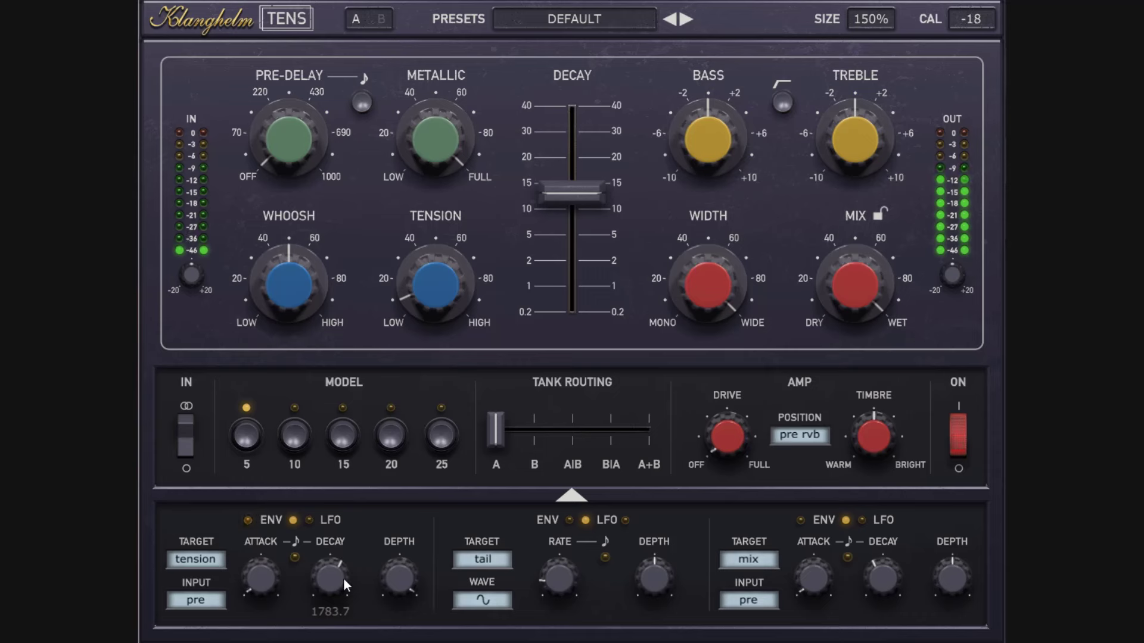
{"action": "mouse_move", "coordinate": [387, 572]}
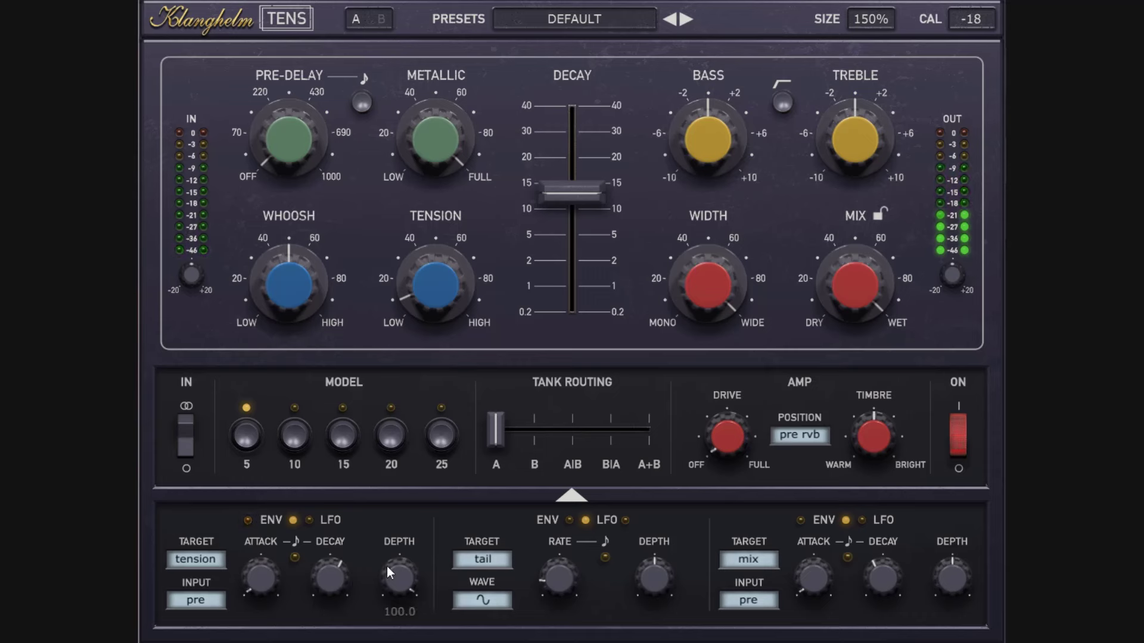